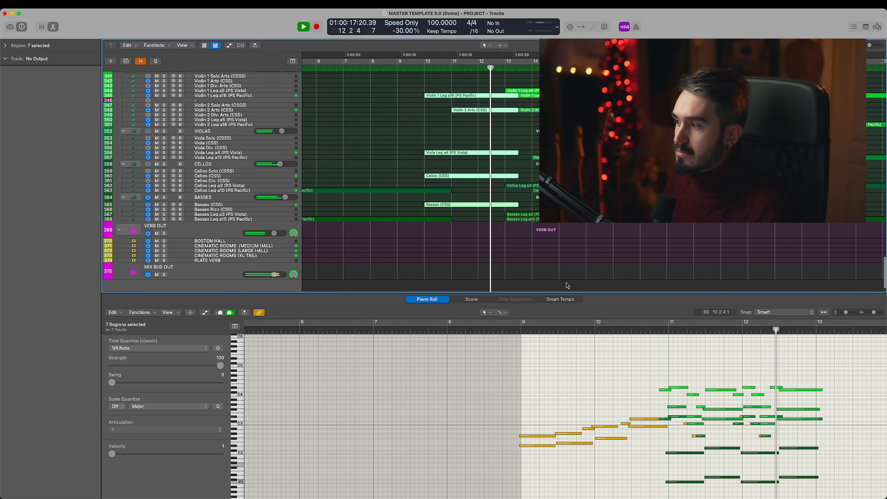
- Select the string regions from bars 10 and 13 onward, violins through basses, to show their notes in the Piano Roll
scroll(660, 393, right, 5)
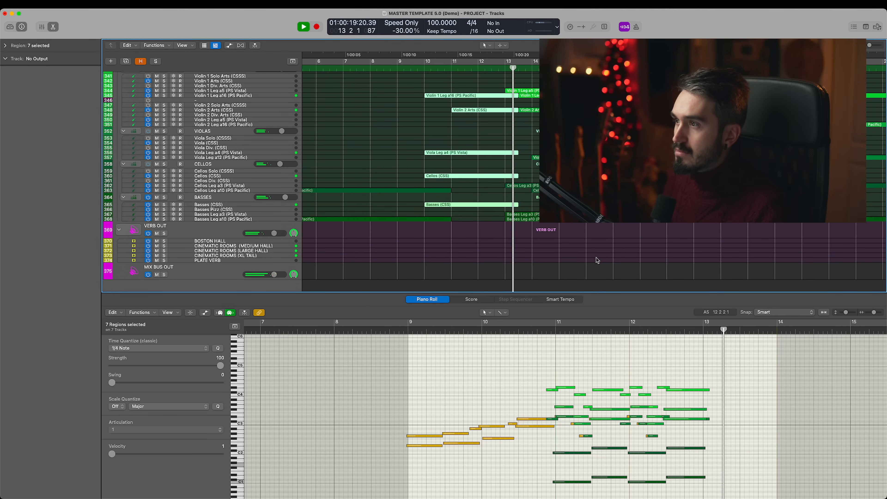
drag(628, 257, 499, 75)
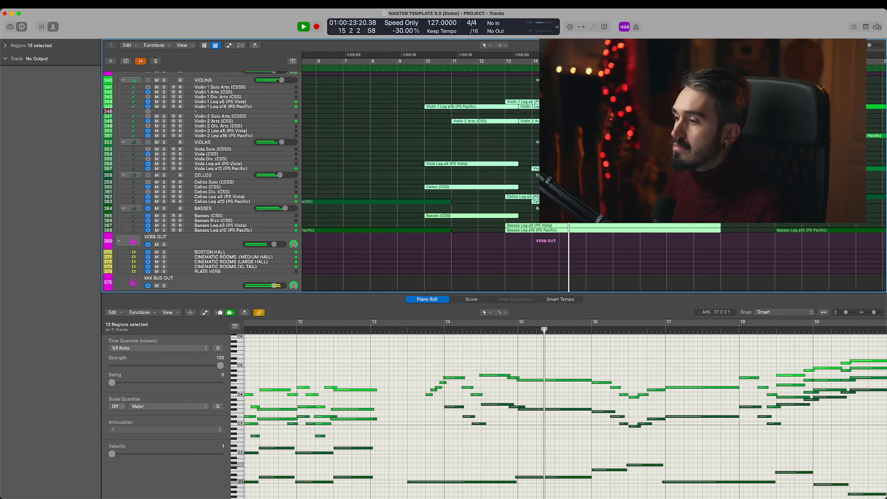
- Select the brass regions from bar 13 onward, horns through tuba, and view their notes up to bar 24 in the Piano Roll
scroll(419, 182, up, 20)
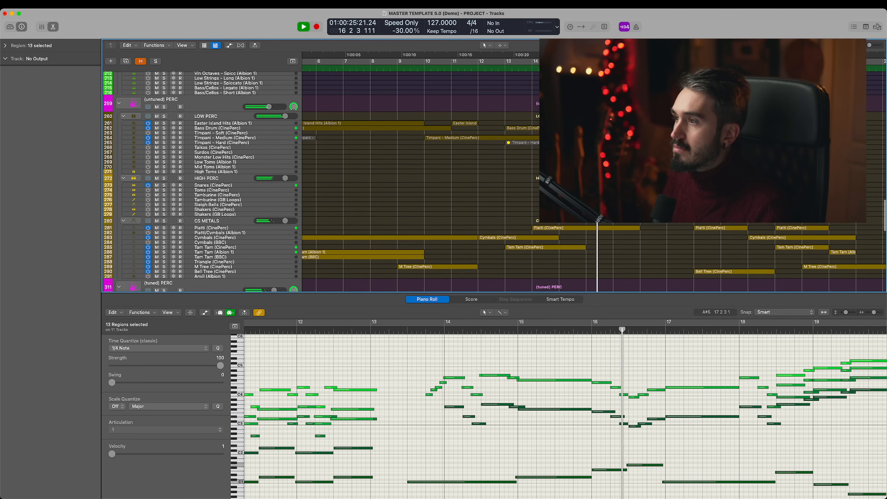
scroll(419, 181, up, 20)
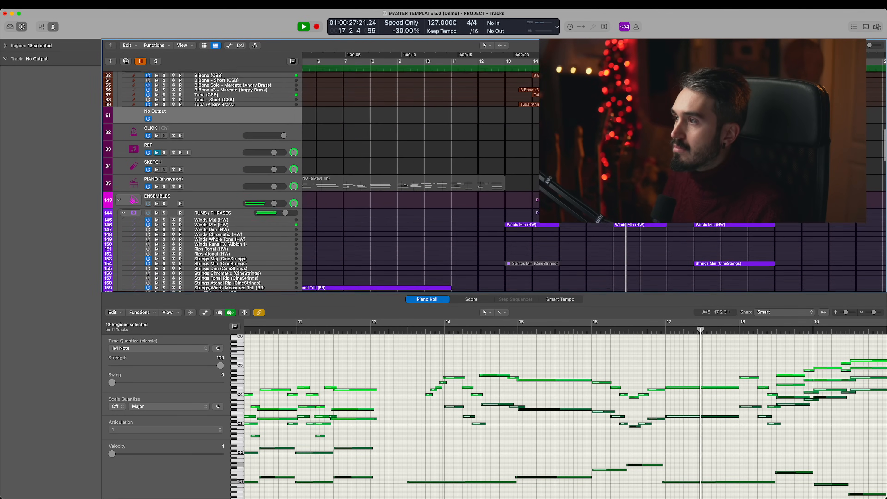
scroll(420, 182, up, 10)
click(724, 225)
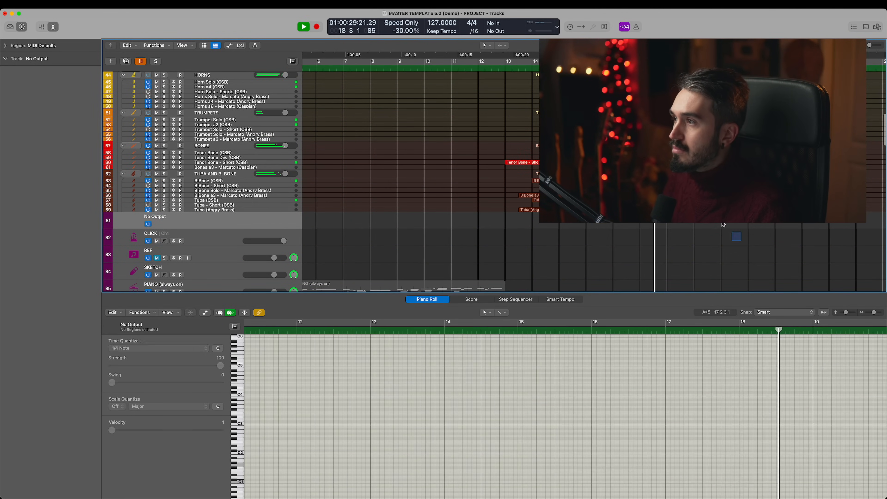
drag(724, 225, 599, 70)
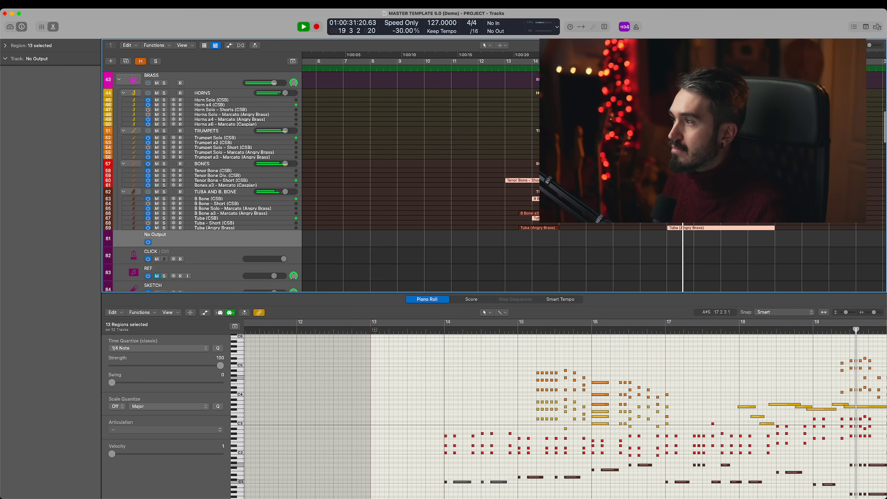
shift+click(611, 138)
drag(492, 77, 885, 251)
scroll(785, 448, right, 12)
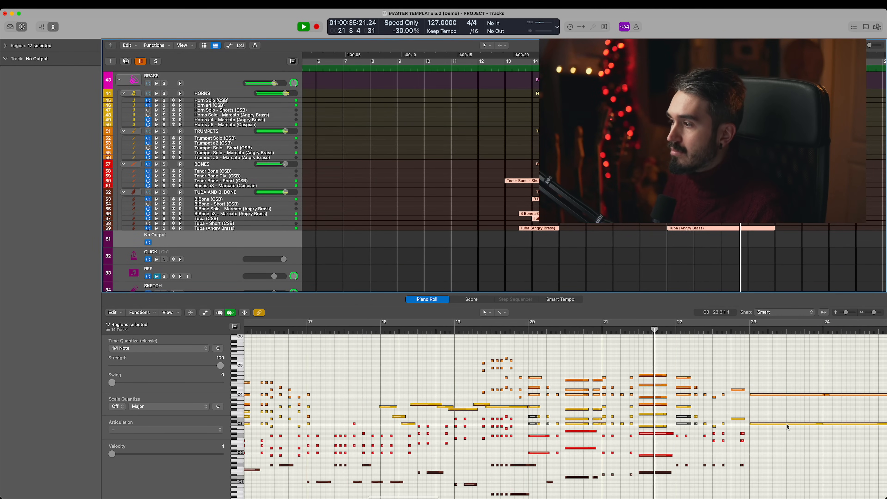
- Select the Women Marcato and Men Marcato (Oceania 2) regions and view their notes in the Piano Roll
scroll(754, 226, down, 9)
scroll(755, 225, down, 4)
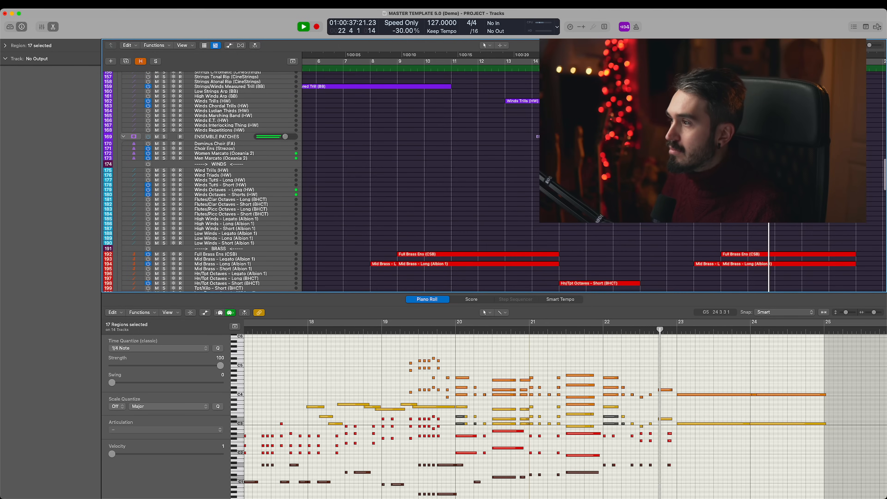
drag(751, 169, 767, 154)
scroll(729, 414, right, 3)
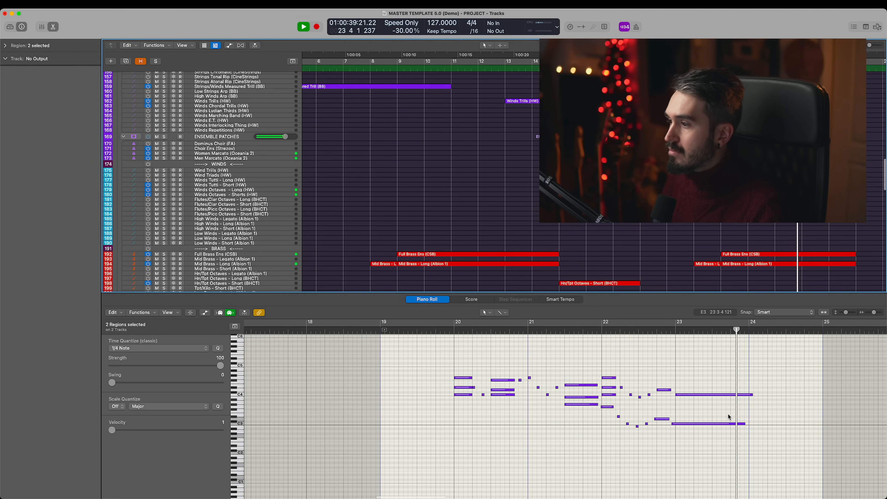
- Select the string regions from bar 23 onward, including the upper strings and the Basses Pizz (CSS) region, and view their notes
scroll(735, 274, down, 15)
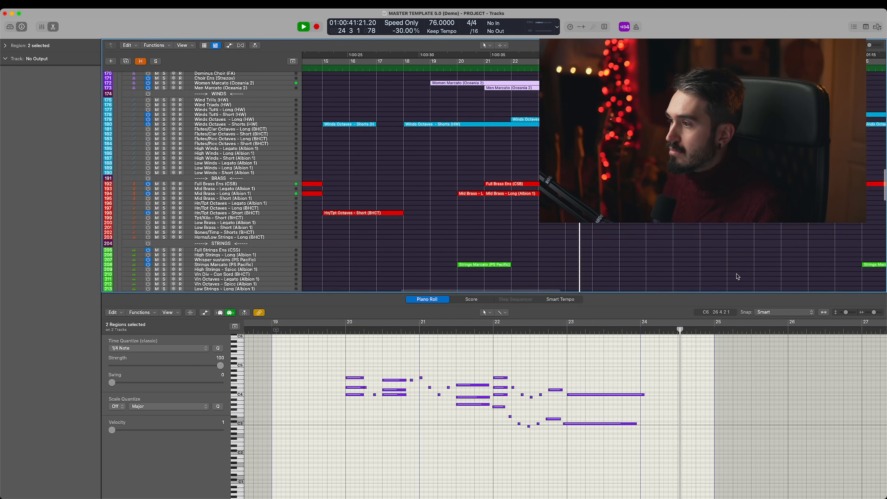
scroll(719, 282, down, 8)
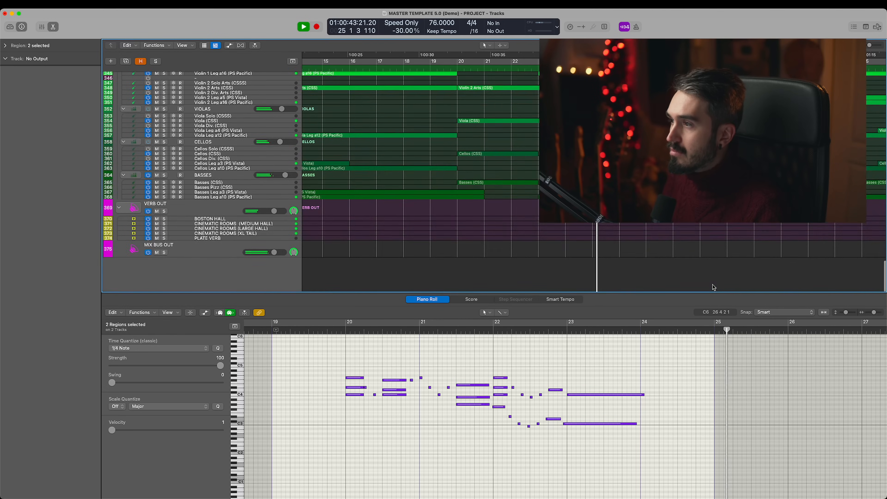
drag(654, 134, 624, 296)
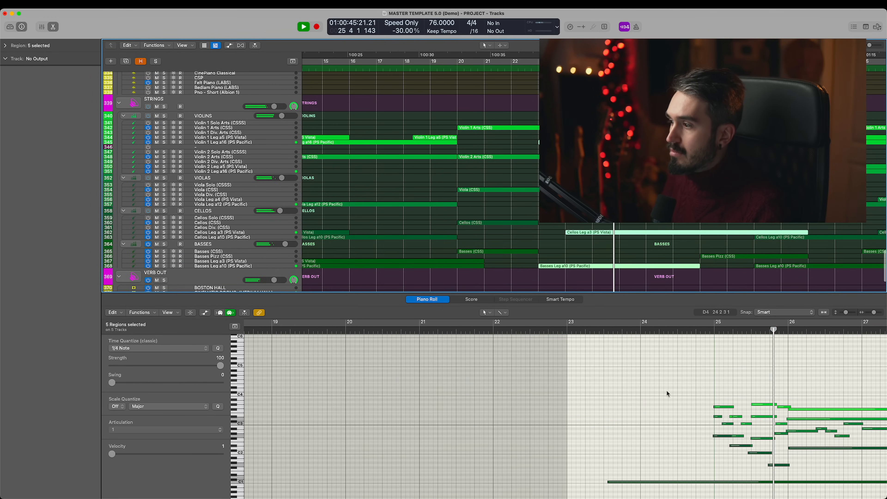
scroll(669, 389, right, 8)
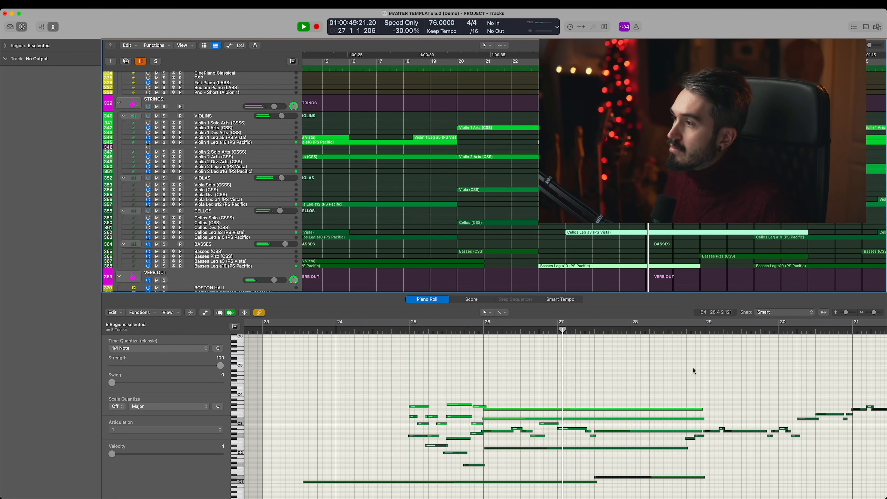
drag(732, 214, 716, 135)
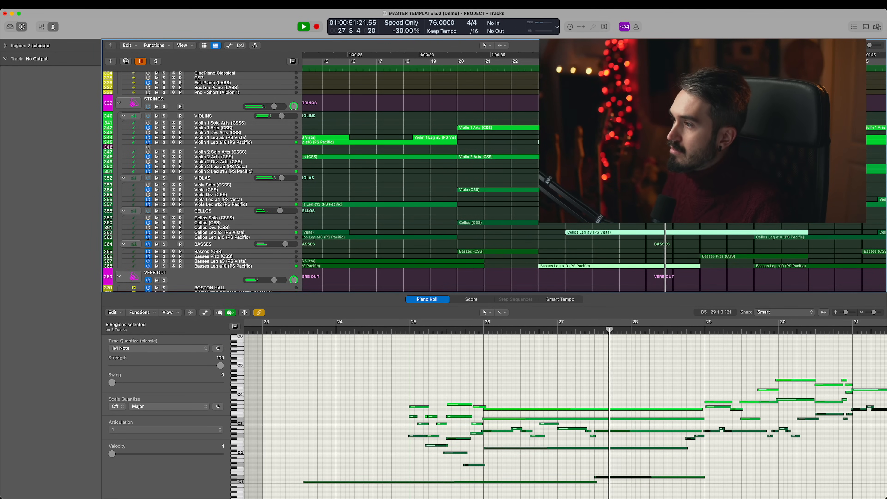
shift+click(725, 256)
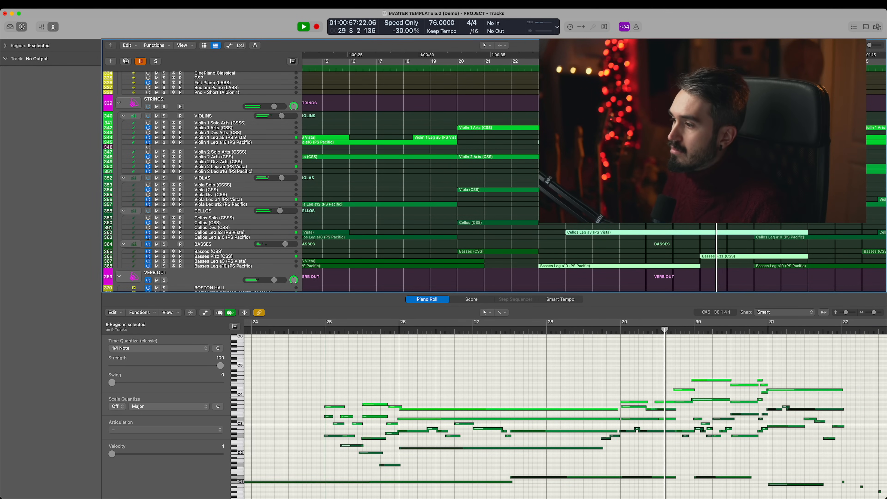
- Add the woodwind regions around bars 29 to 32, flutes through bassoons, to the selection and view the combined notes
scroll(384, 175, up, 20)
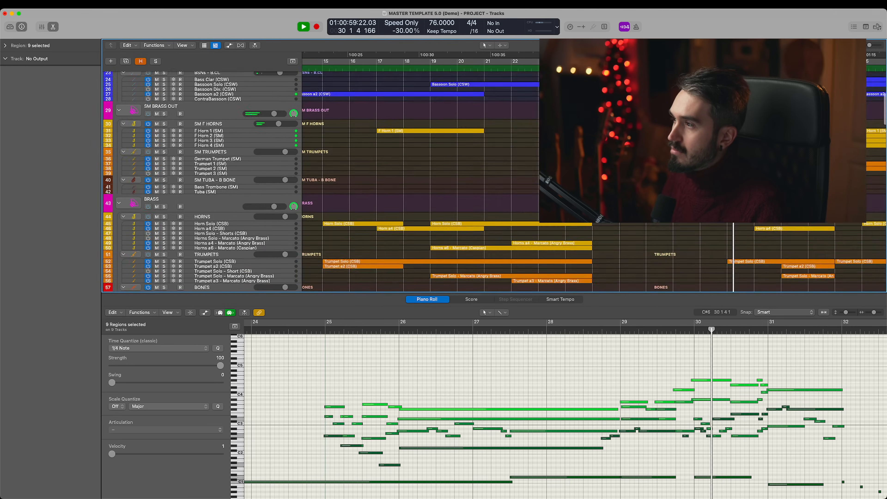
scroll(696, 223, up, 5)
drag(695, 221, 783, 257)
scroll(705, 329, right, 8)
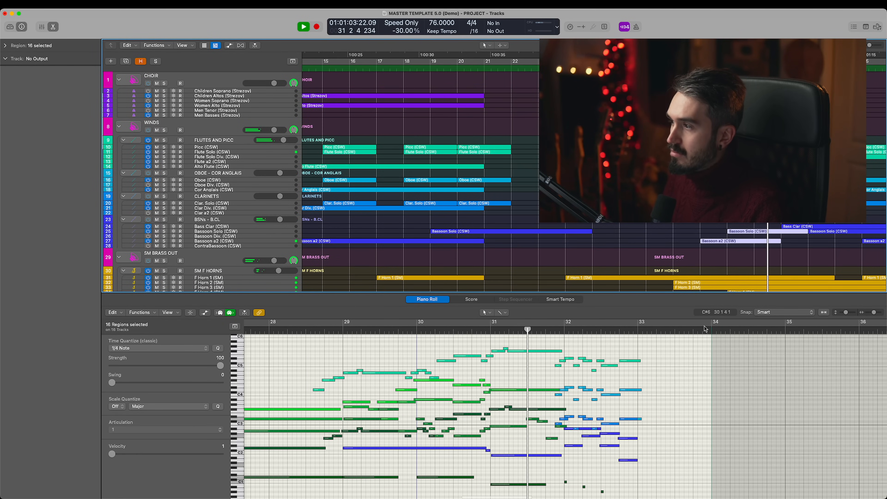
- Select the SM BRASS OUT horn, trumpet and tuba regions around bars 30 to 32 to show their notes
scroll(798, 272, down, 4)
drag(743, 220, 802, 281)
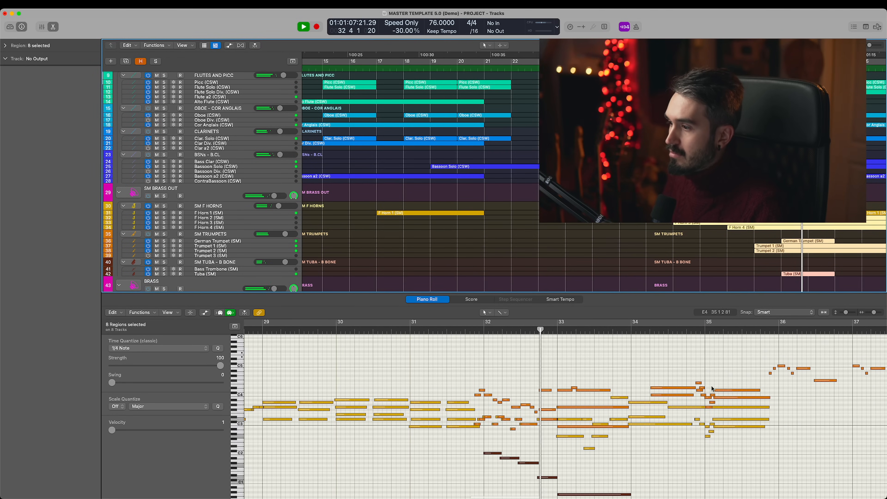
- Select the string regions playing from bar 34 onward, violins through basses, and view their notes in the Piano Roll
scroll(771, 223, down, 10)
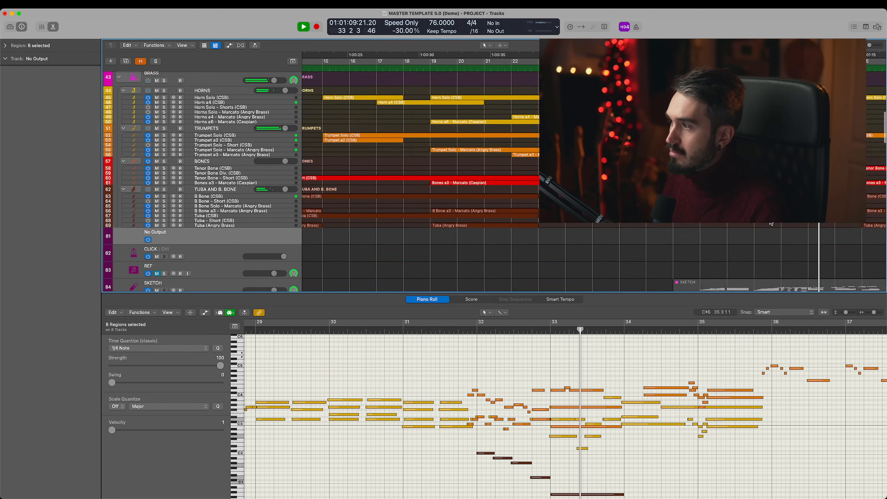
scroll(771, 224, down, 20)
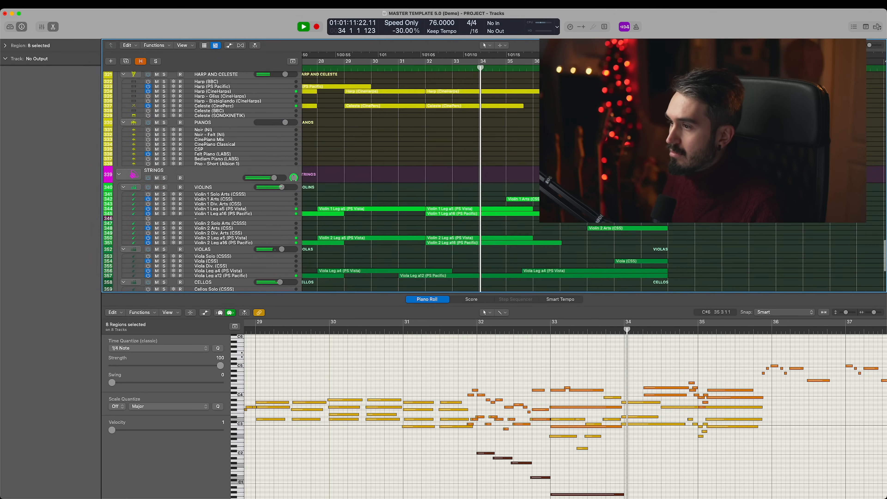
scroll(477, 88, down, 5)
drag(477, 83, 530, 253)
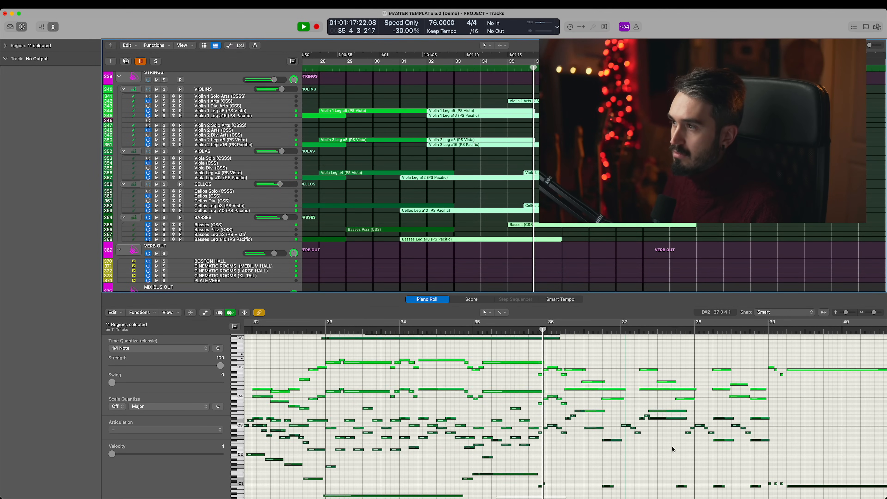
- Select the SM brass and main brass regions from bar 35 onward, adding the Tuba (Angry Brass) region, to view their notes
scroll(649, 225, up, 15)
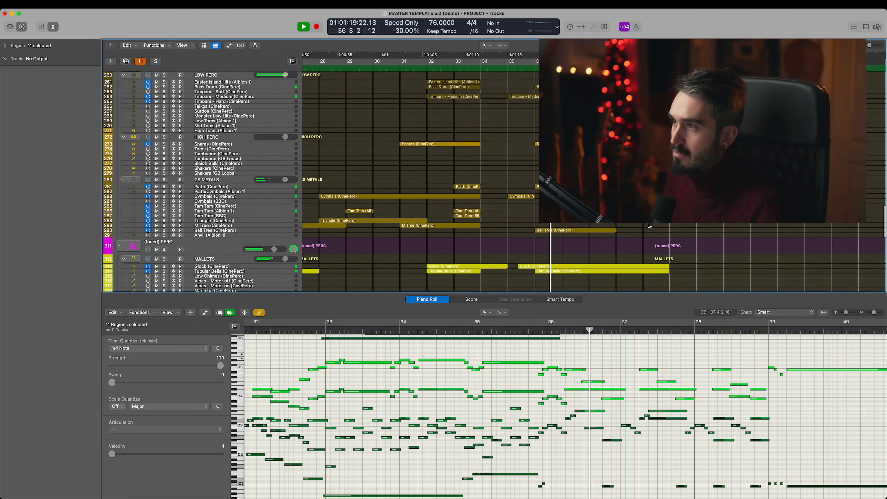
scroll(649, 226, up, 20)
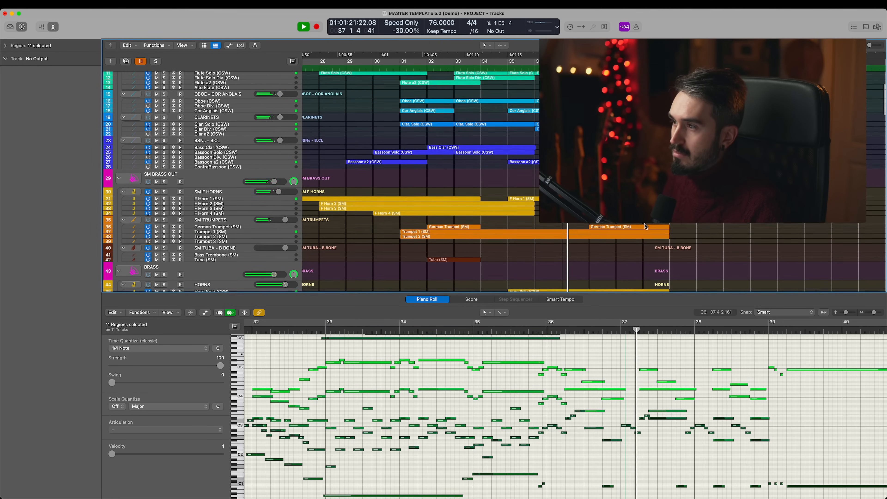
scroll(645, 227, down, 6)
drag(695, 113, 560, 371)
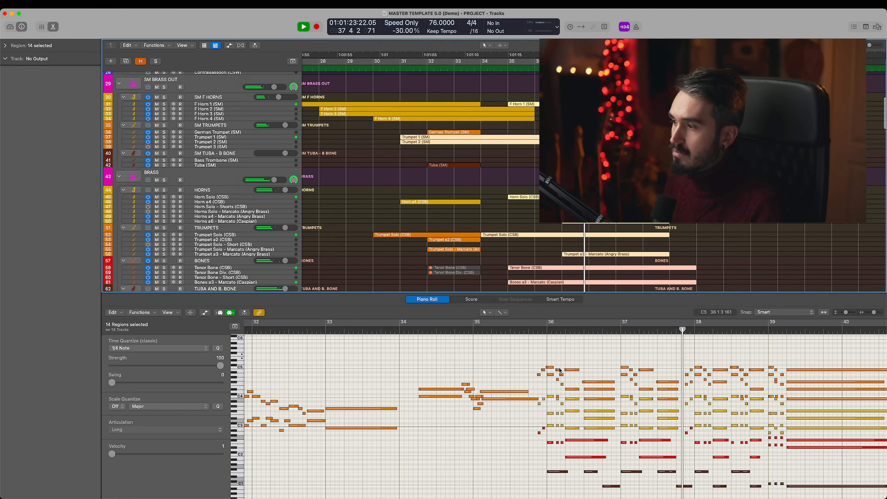
scroll(733, 272, down, 3)
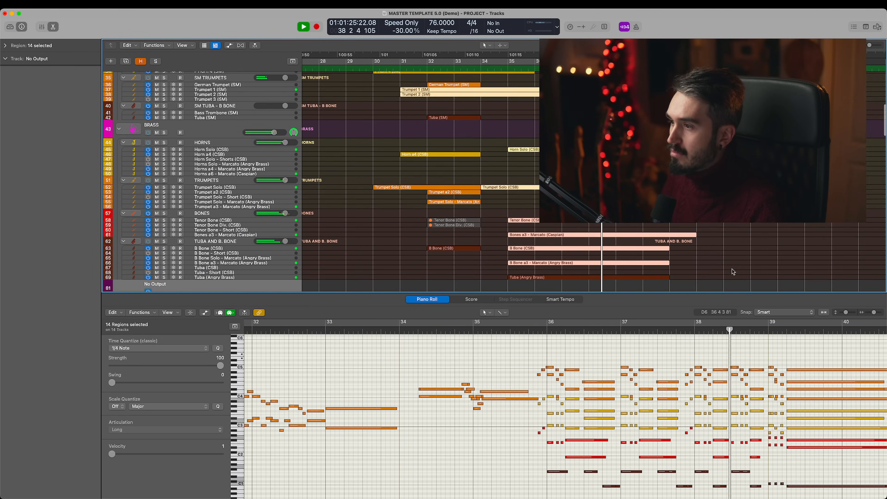
drag(723, 273, 637, 285)
scroll(856, 274, right, 3)
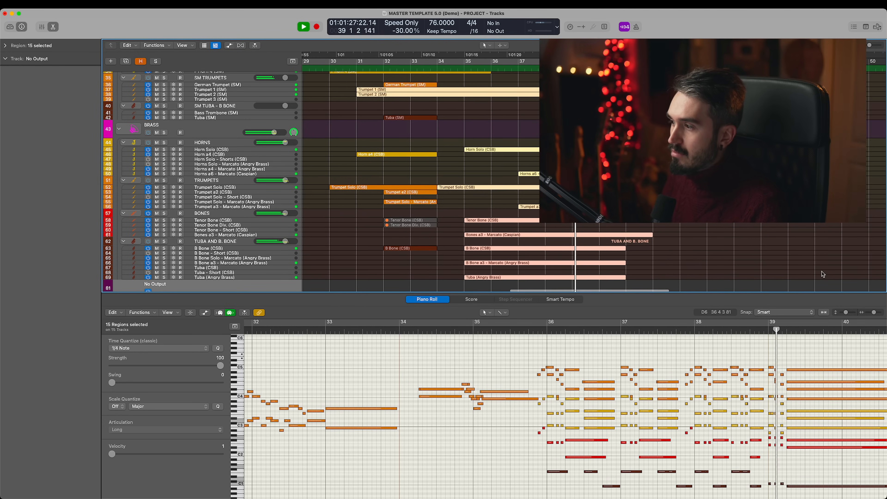
scroll(823, 274, right, 5)
scroll(676, 399, right, 3)
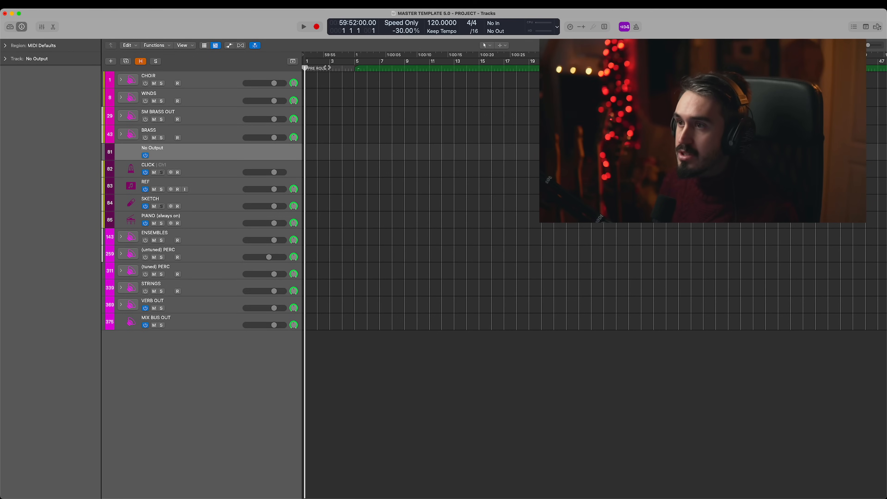
- Move the playhead to bar 3 in the empty template and select the Children Altos (Strezov) track
click(329, 67)
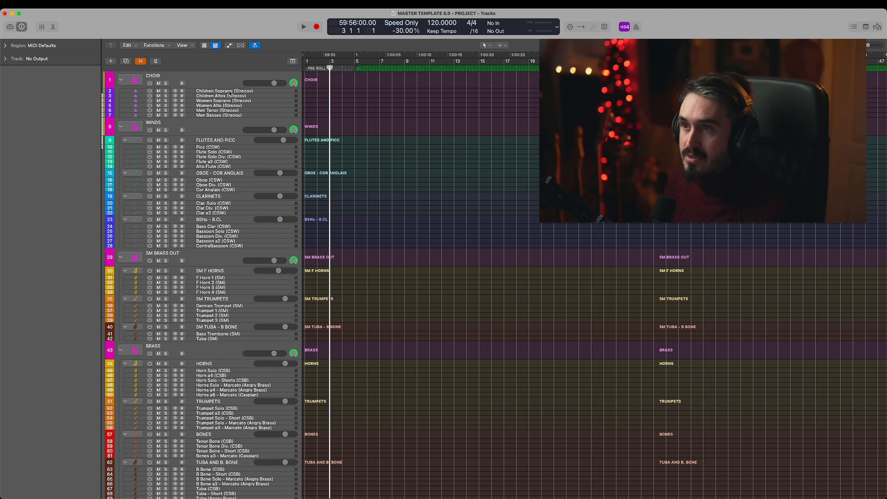
click(230, 92)
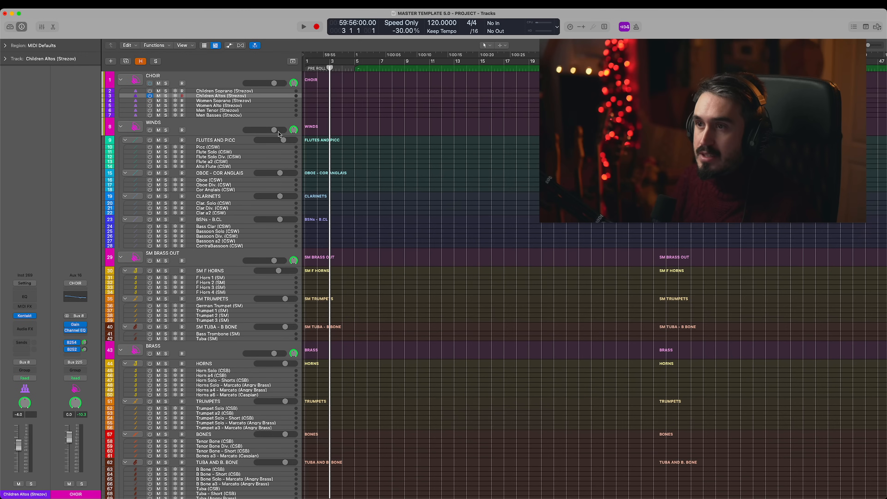
- Select the Women Alto (Strezov) track and open its Kontakt instrument
click(219, 106)
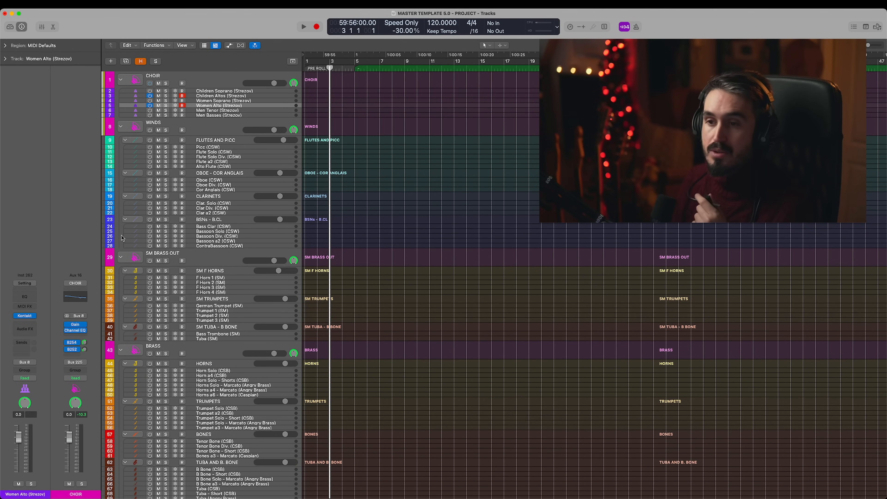
click(25, 316)
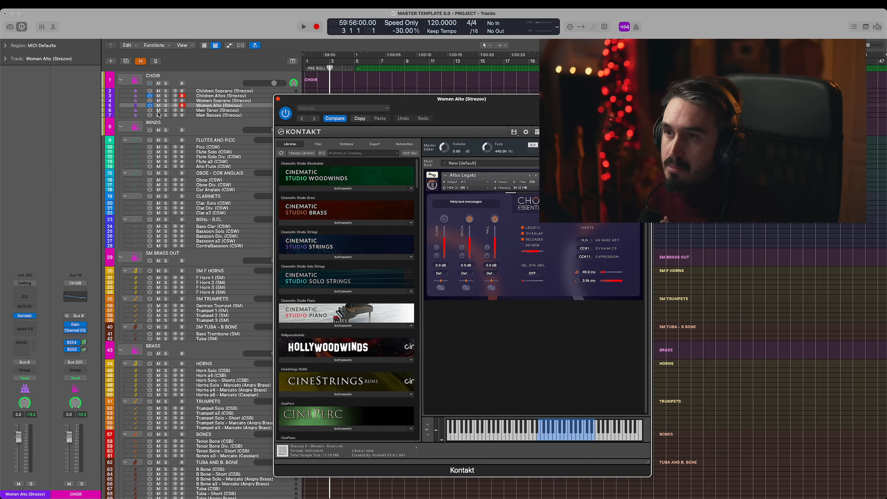
- Turn on the Men Tenor (Strezov) track and select it to show its Kontakt instrument
click(150, 111)
click(225, 108)
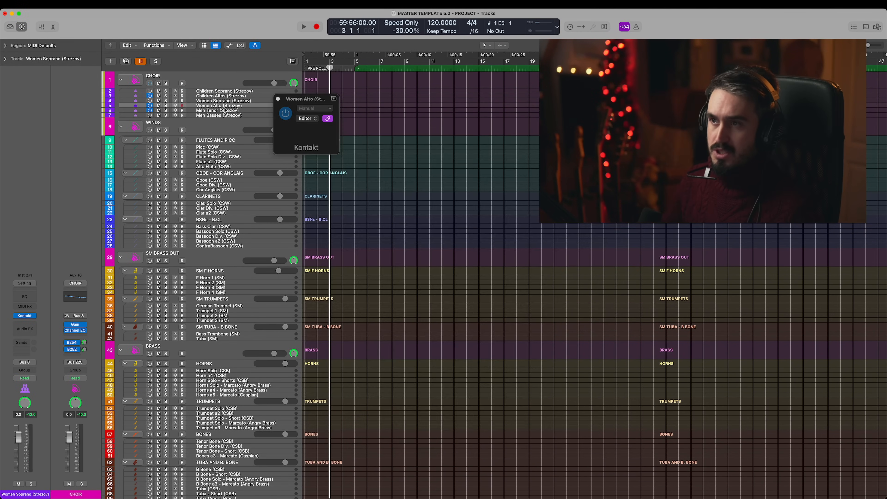
click(225, 110)
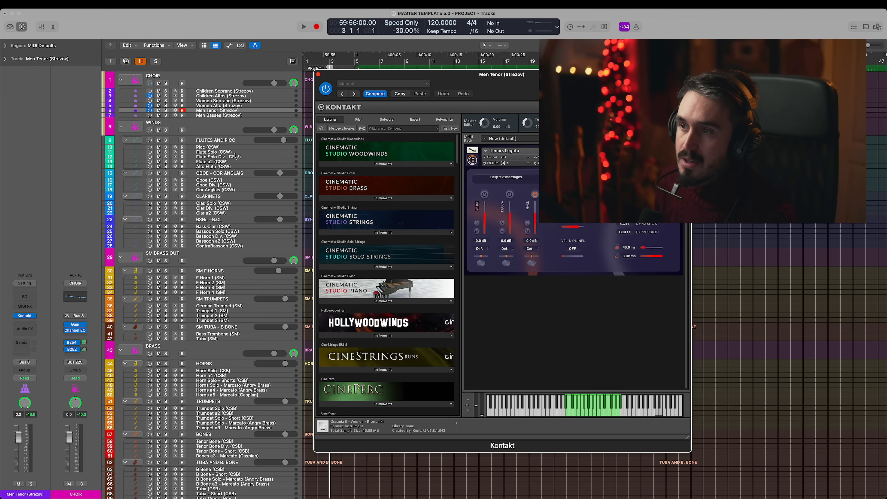
- Select the Flute Solo (CSW) track and move its Kontakt window clear of the track list
click(235, 154)
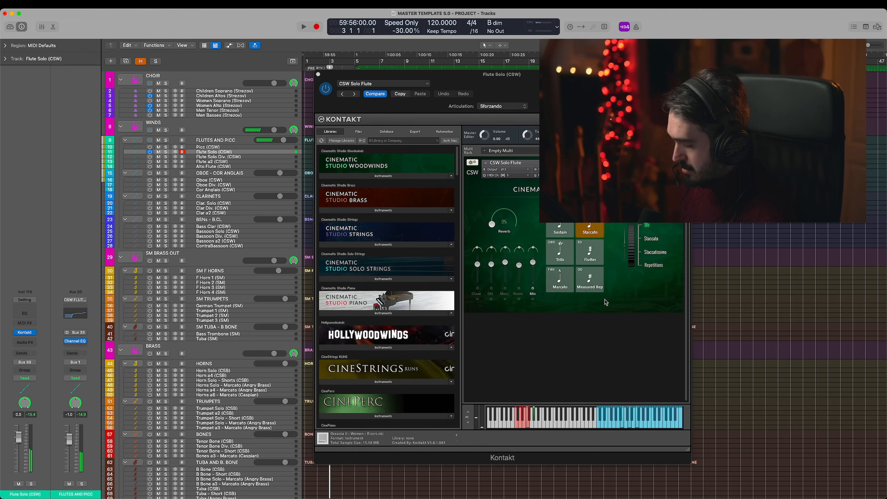
scroll(630, 227, down, 1)
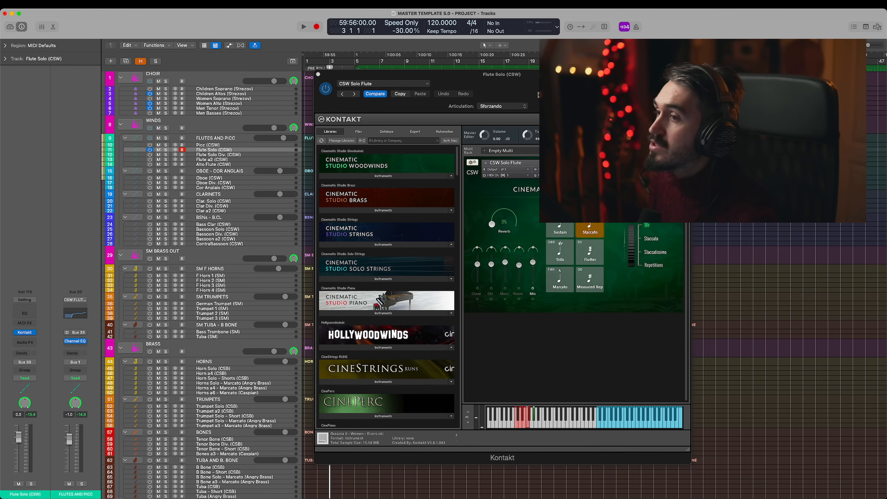
drag(539, 94, 634, 80)
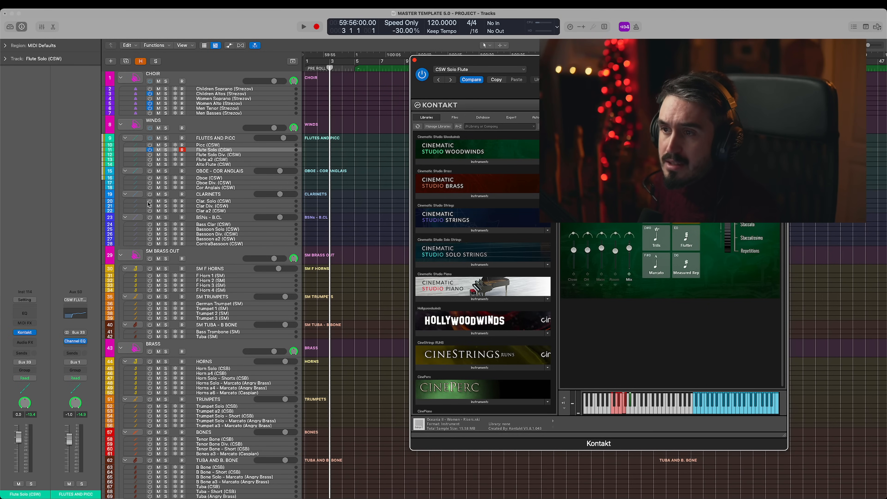
- Record-enable the Clar. Solo (CSW) track, then view the flute, oboe, clarinet and bassoon group tracks' channel strips in turn
click(185, 204)
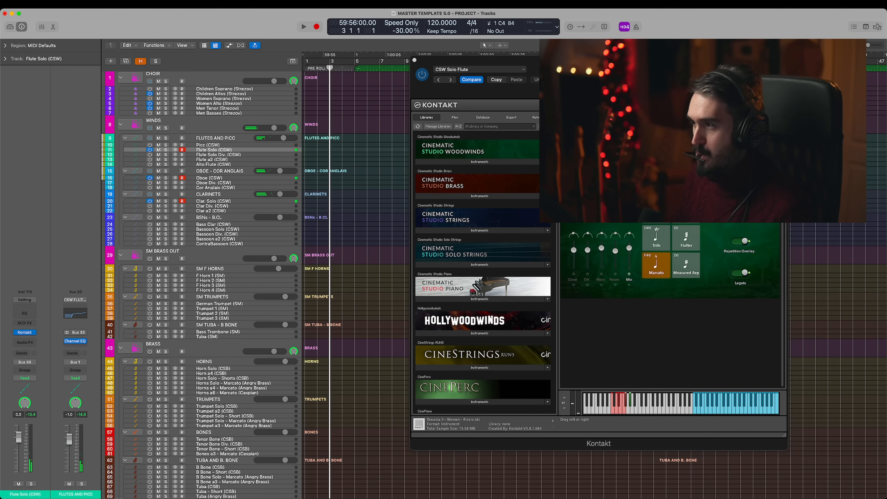
click(221, 139)
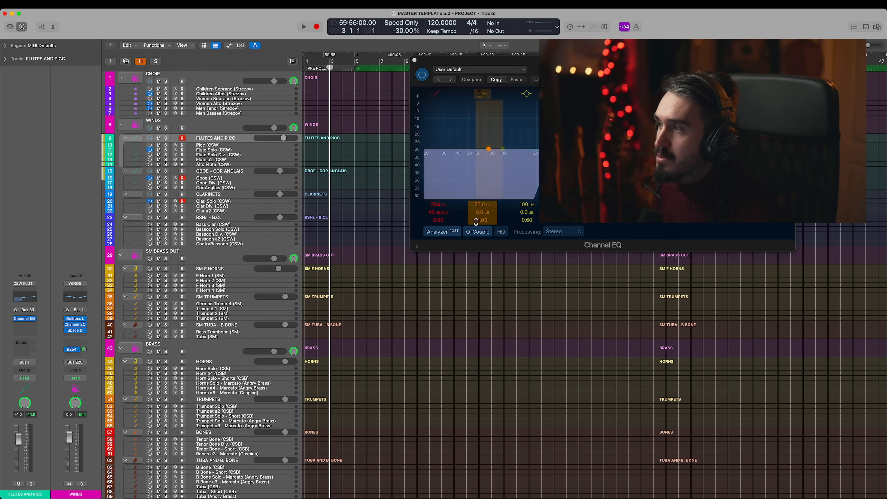
click(219, 171)
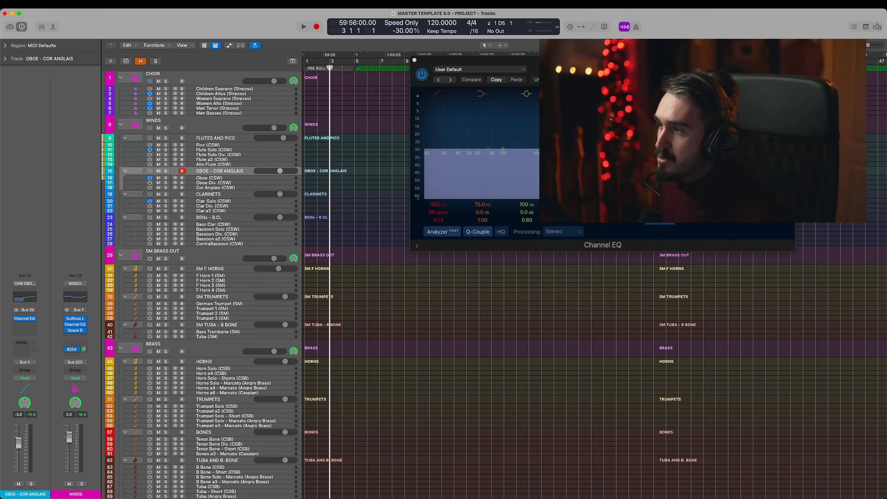
click(220, 196)
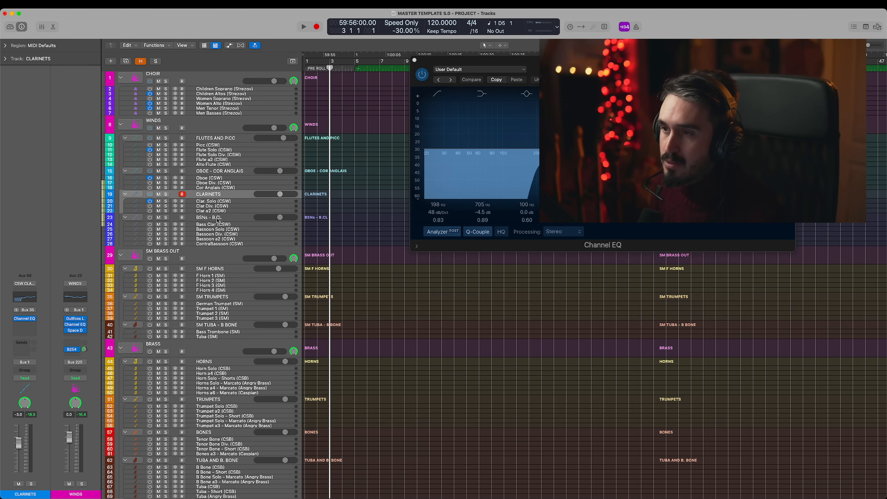
click(217, 218)
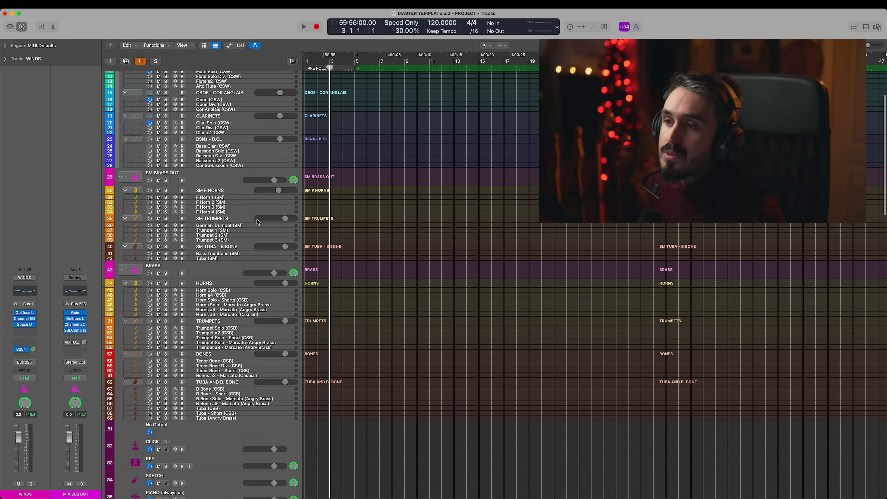
- Turn on and select the F Horn 1 (SM) track in the SM F HORNS group
scroll(210, 179, down, 1)
click(217, 197)
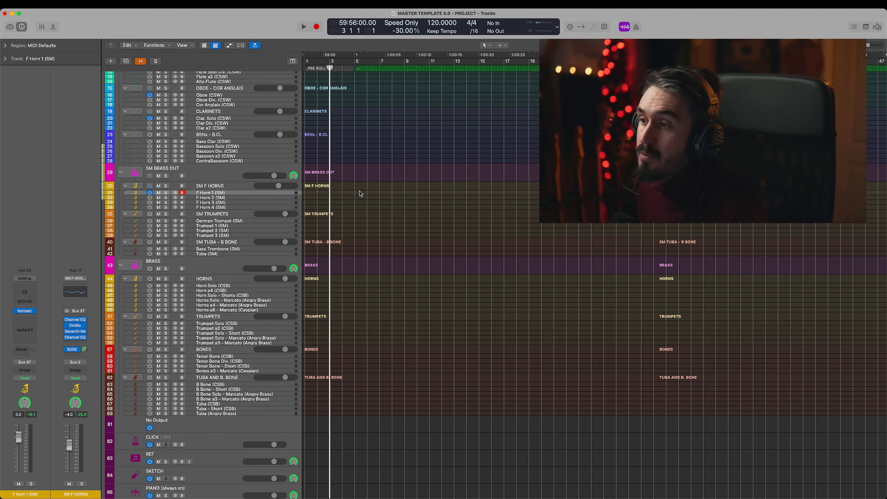
scroll(361, 191, up, 3)
scroll(360, 191, down, 1)
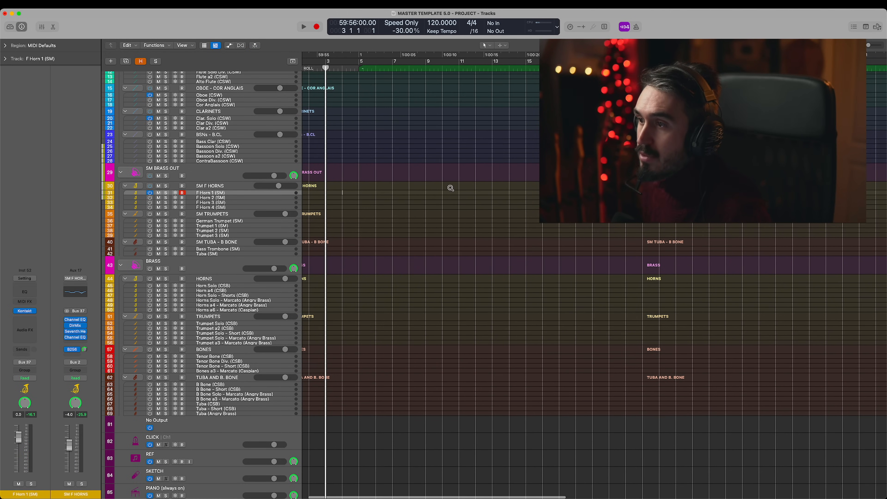
scroll(450, 188, up, 1)
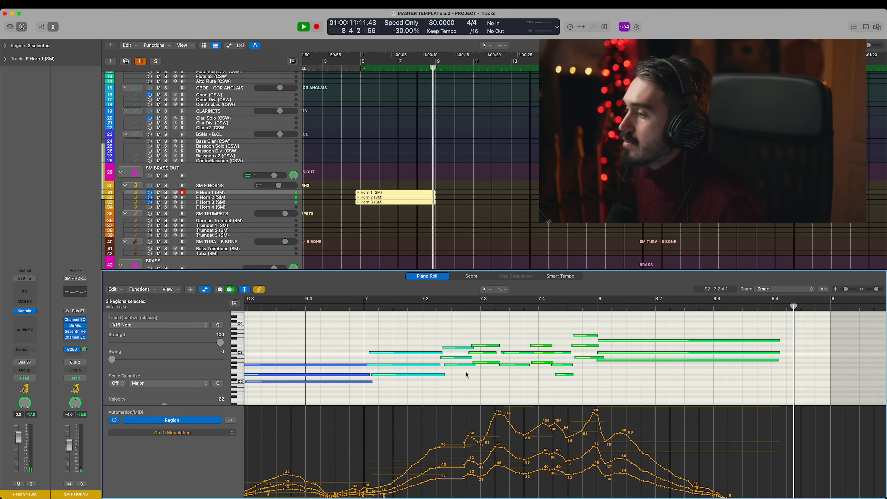
- Stop playback and examine the notes and modulation curves of the three F Horn regions in the Piano Roll
key(space)
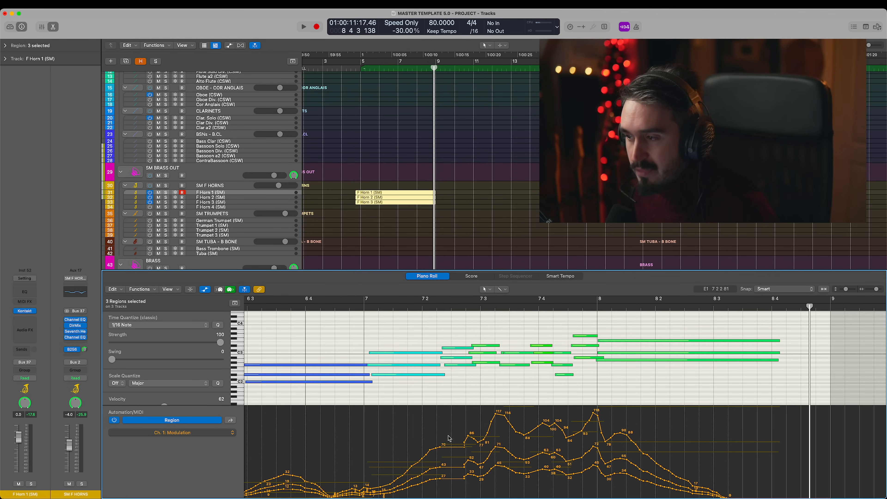
scroll(479, 437, left, 10)
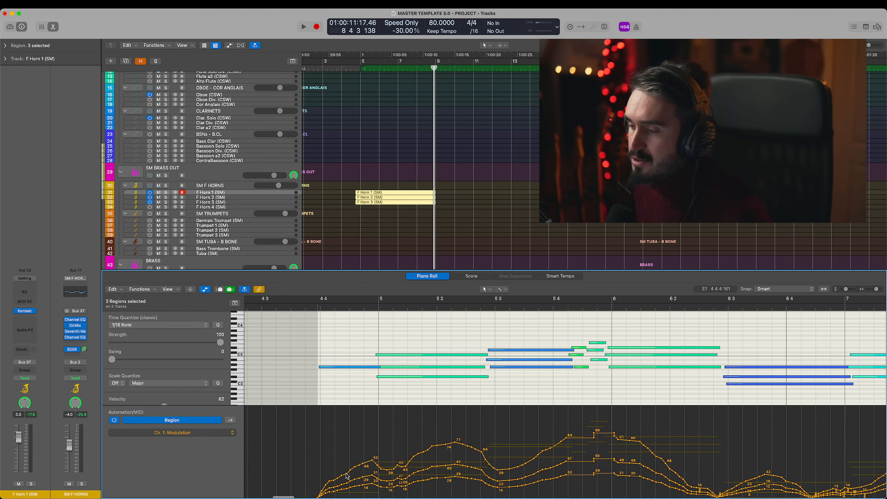
scroll(559, 395, right, 3)
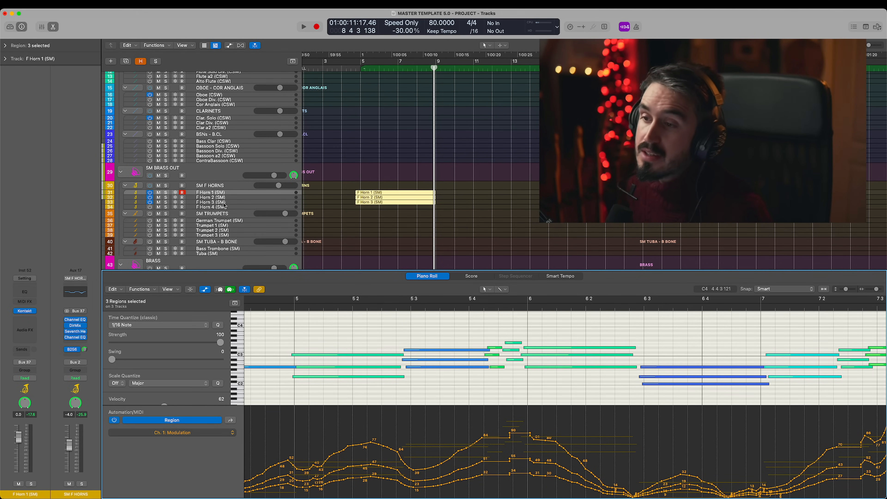
- Look over the brass tracks and select the SM BRASS OUT track to show its channel strip
scroll(224, 206, down, 8)
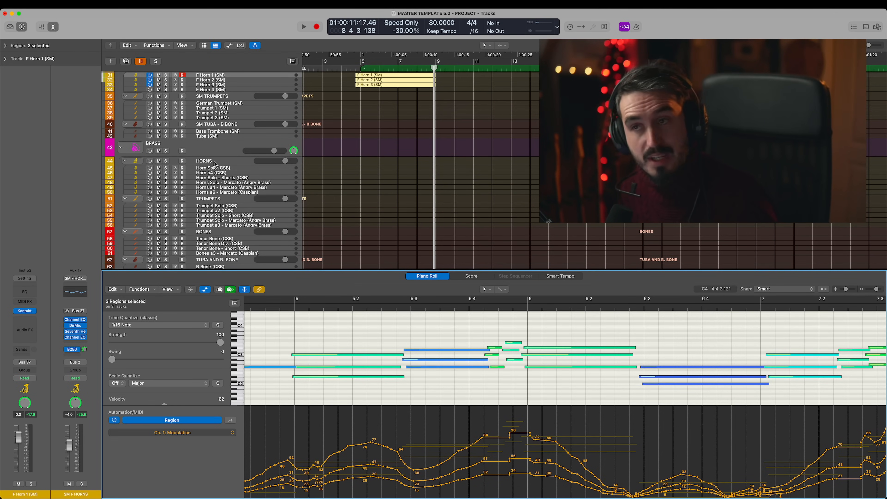
scroll(378, 184, up, 1)
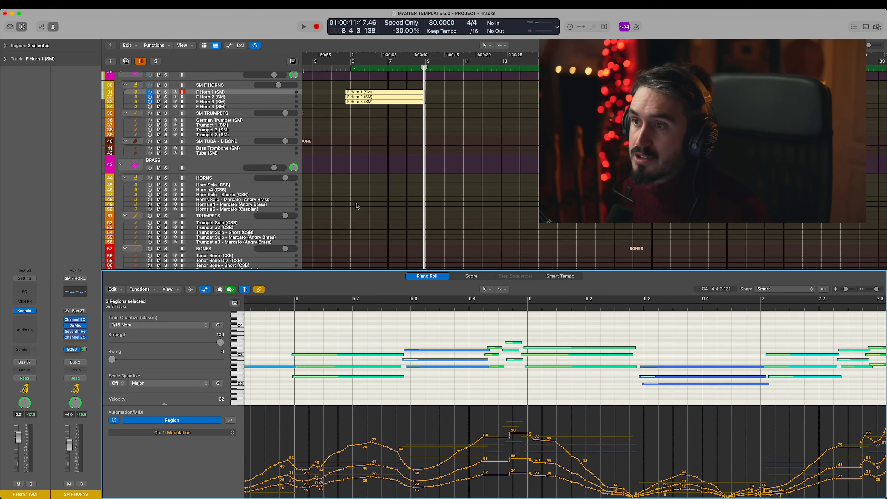
scroll(357, 205, up, 1)
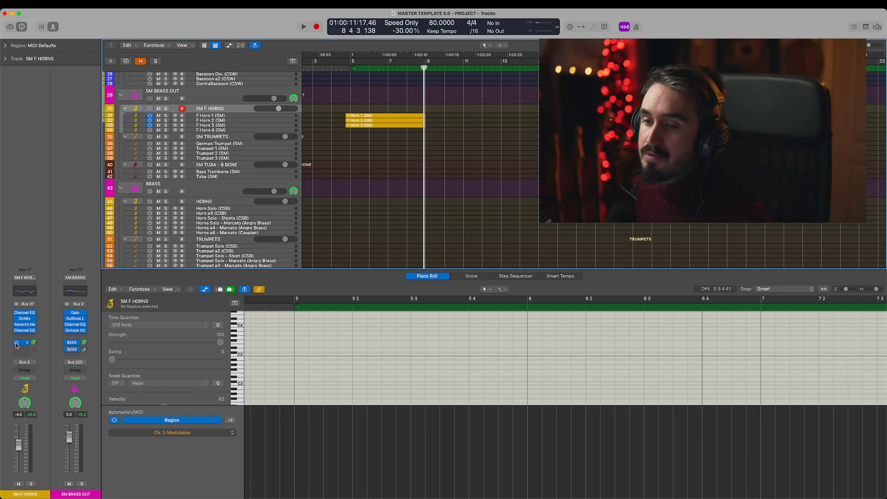
click(206, 101)
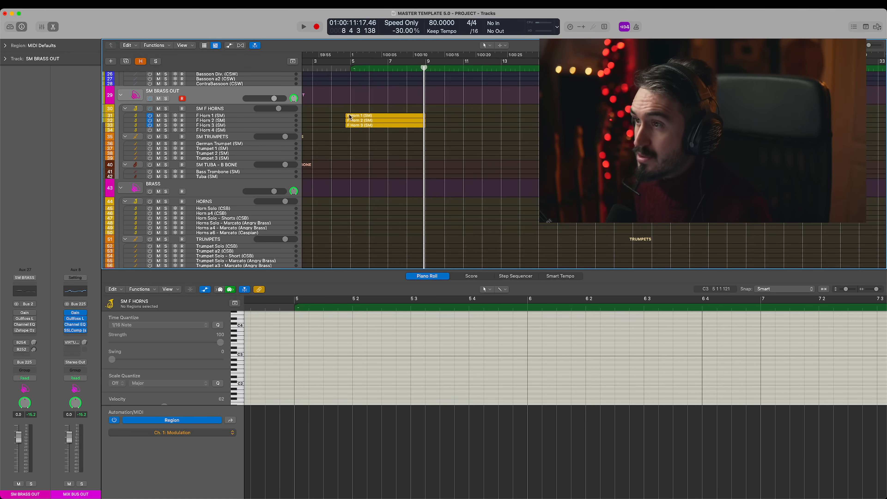
- Select the F Horn 1, 2 and 3 regions and play them from position 4 3 3
click(355, 108)
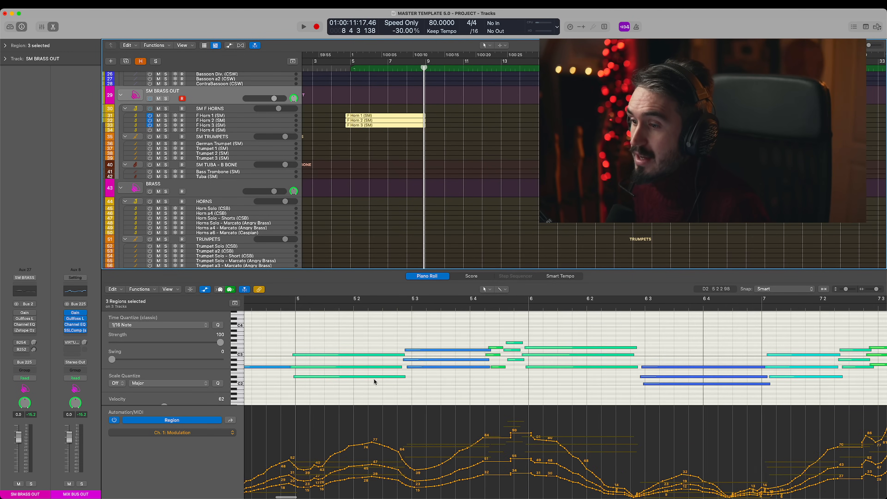
scroll(380, 370, left, 5)
click(390, 306)
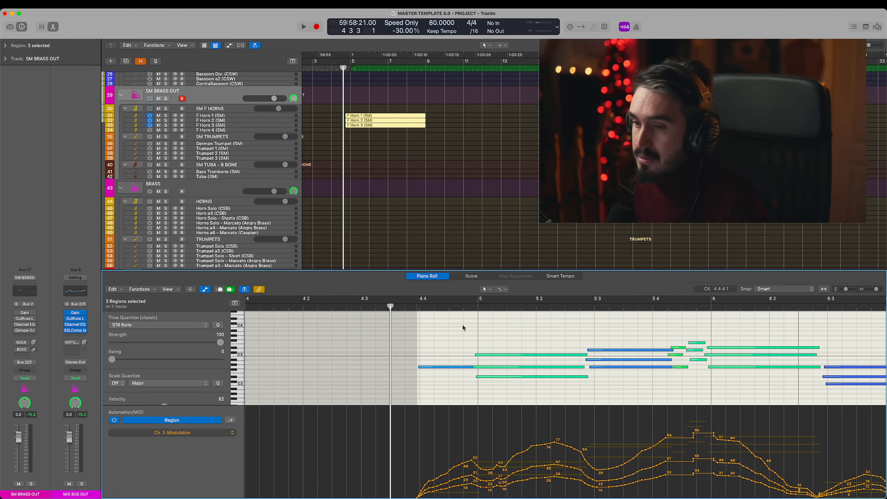
scroll(386, 323, right, 3)
key(space)
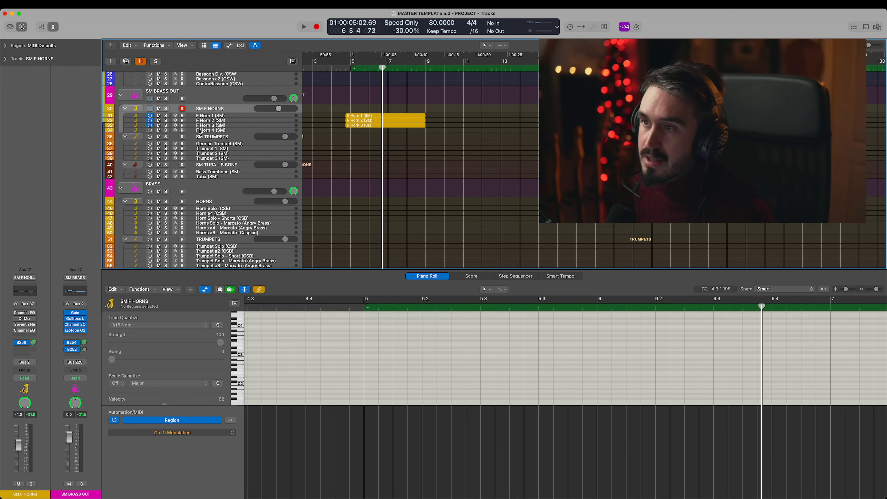
- Select the SM BRASS OUT track, play the horn regions again from their start, and stop playback in bar 6
key(Up)
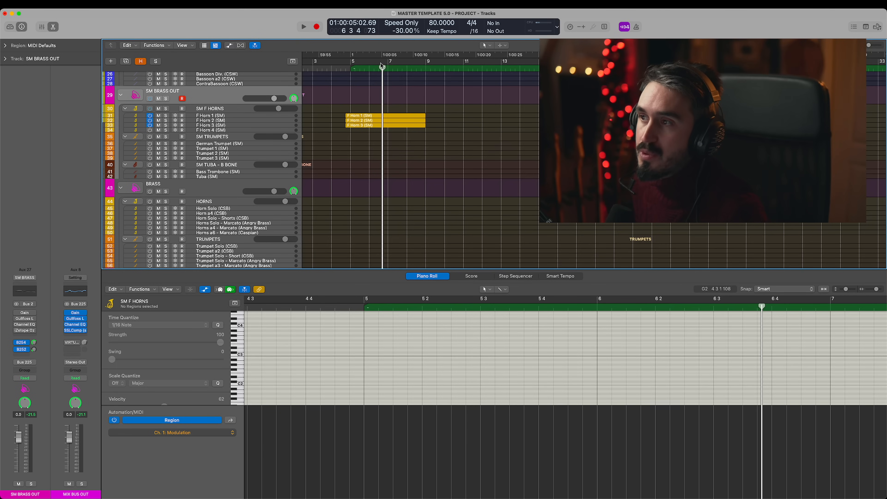
click(348, 65)
key(space)
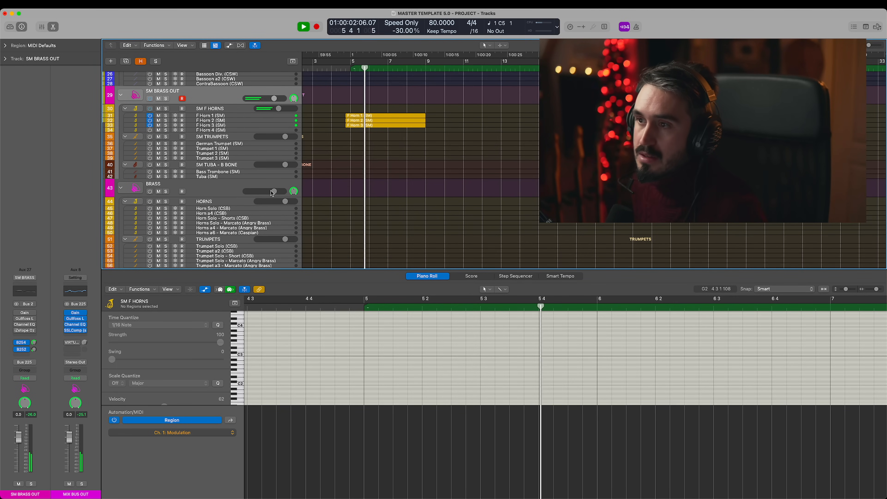
key(space)
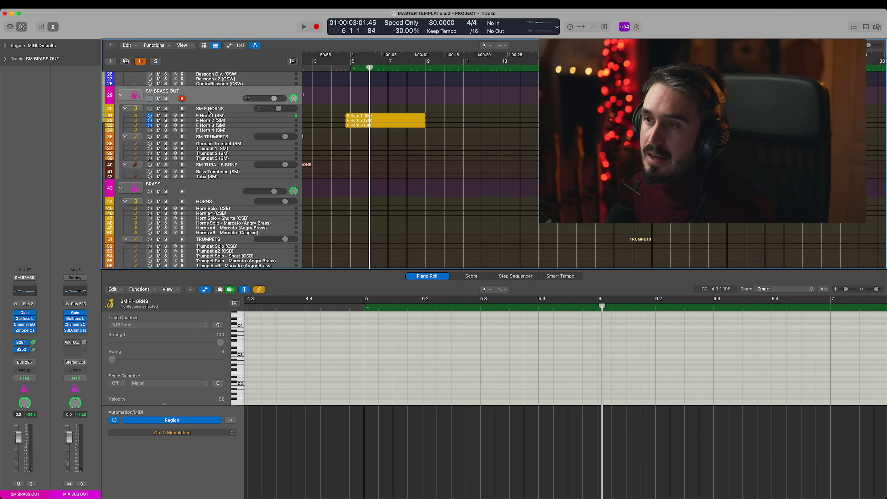
- Select the SM F HORNS group track and inspect its first Channel EQ and its Direction Mixer, closing each plug-in
click(219, 108)
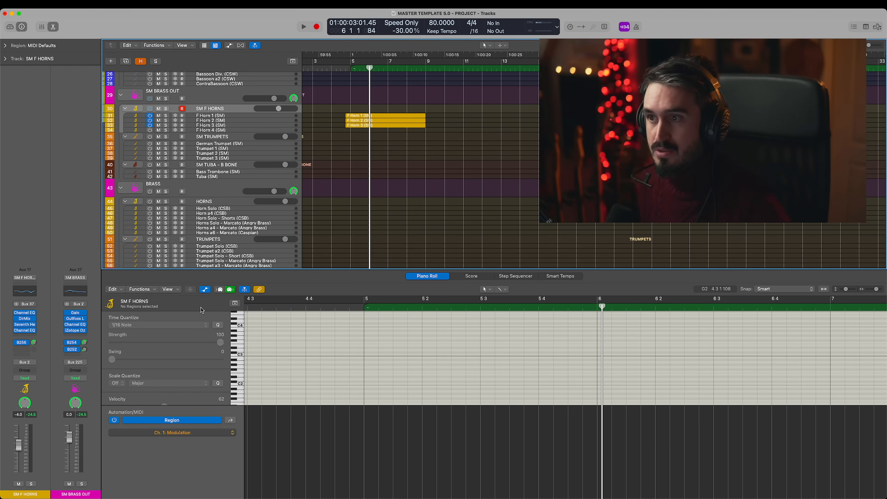
click(20, 313)
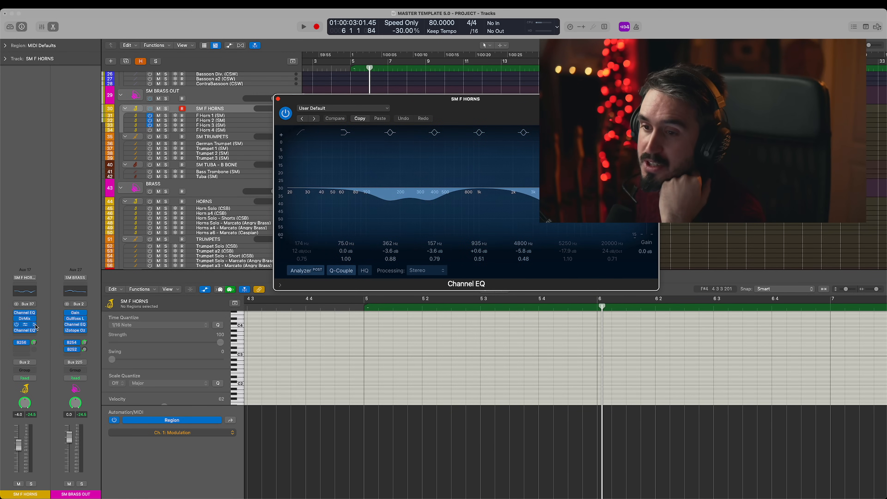
click(278, 99)
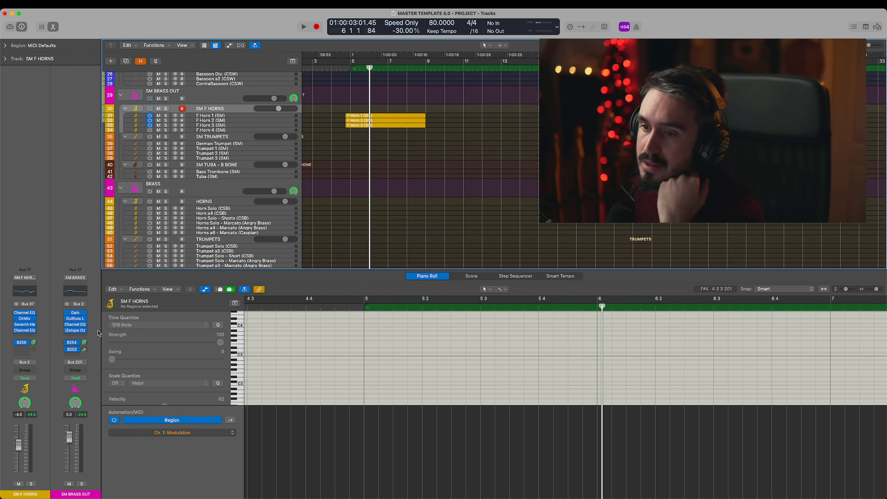
click(25, 318)
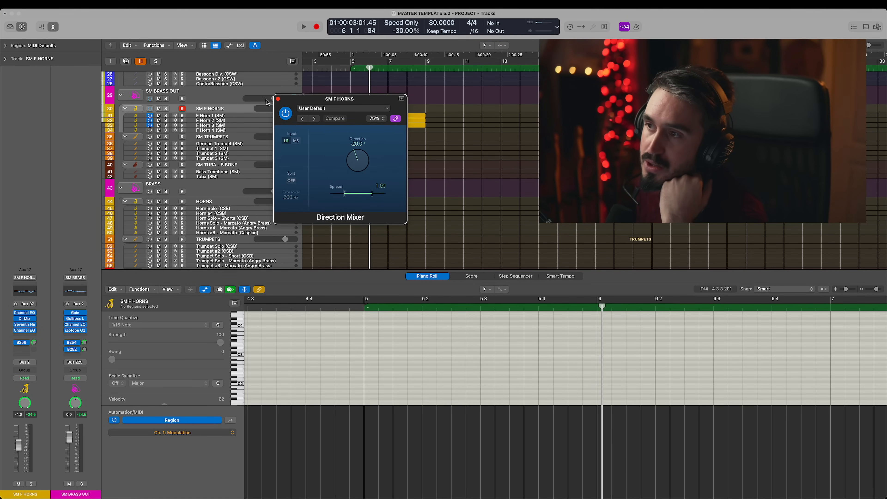
click(278, 99)
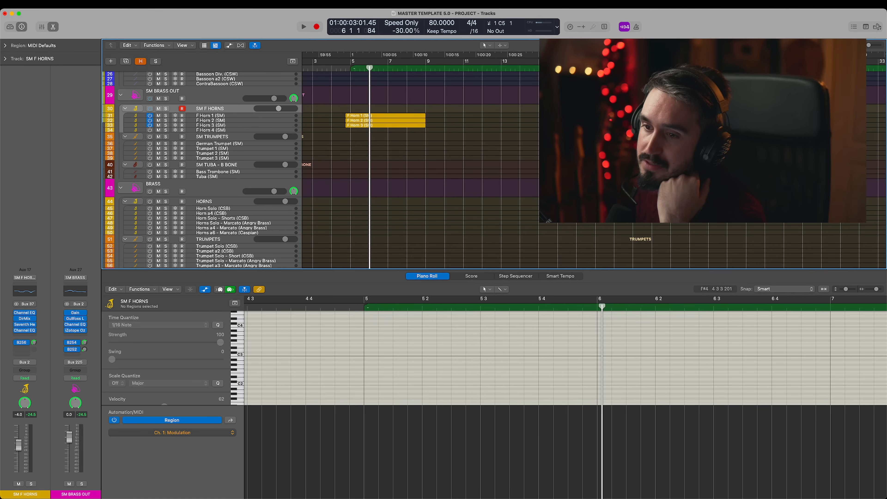
- Inspect the Seventh Heaven reverb and the second Channel EQ on SM F HORNS, closing the EQ when done
click(24, 325)
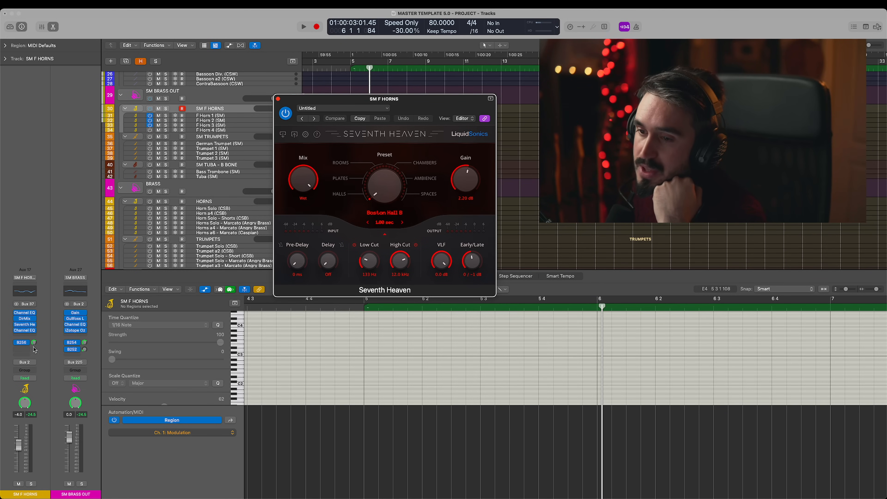
click(24, 330)
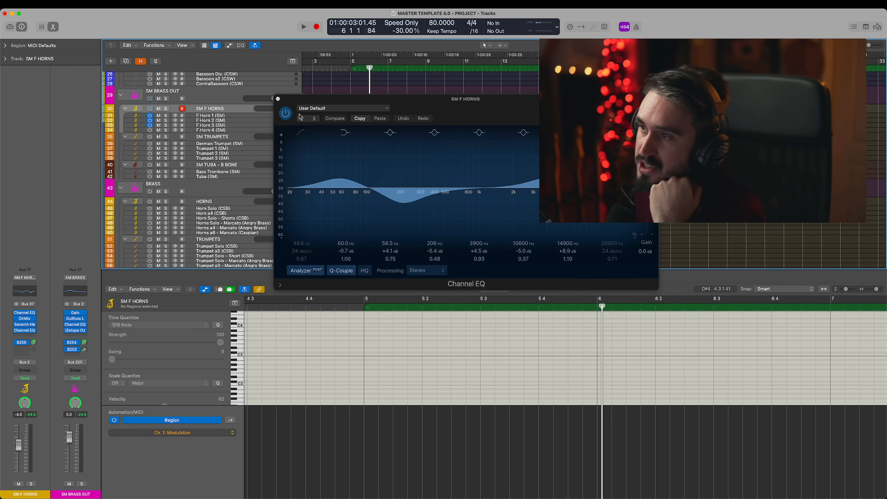
click(278, 100)
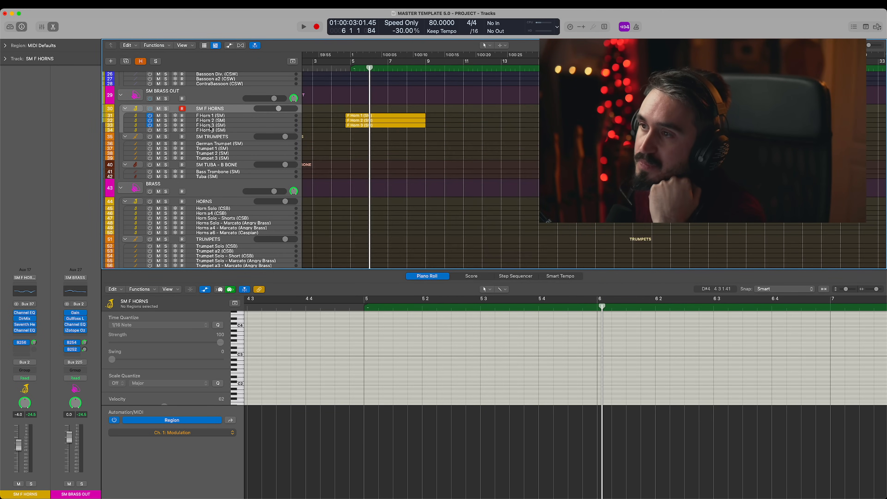
- Select the SM BRASS OUT track and inspect its Gain, Gullfoss Live and Channel EQ plug-ins
click(222, 101)
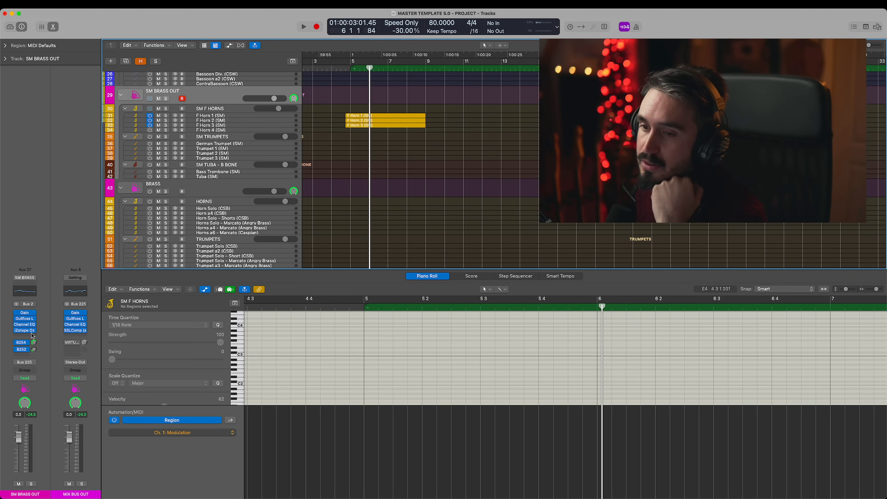
click(25, 314)
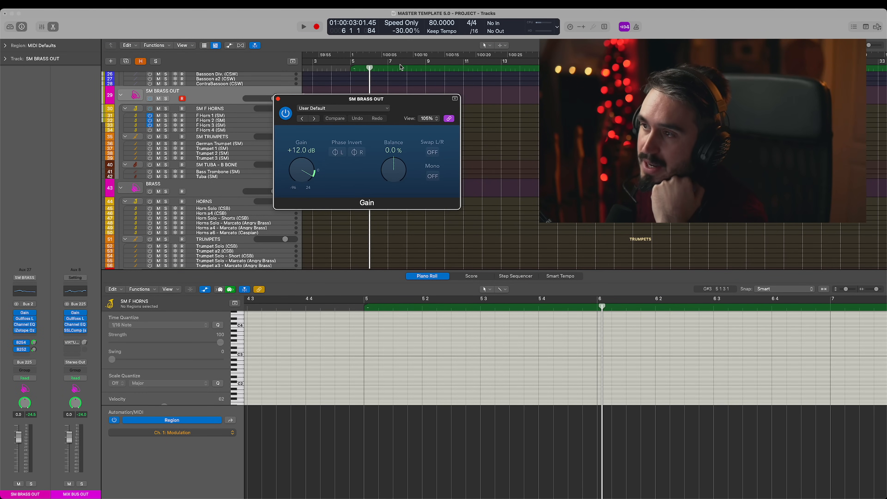
click(277, 98)
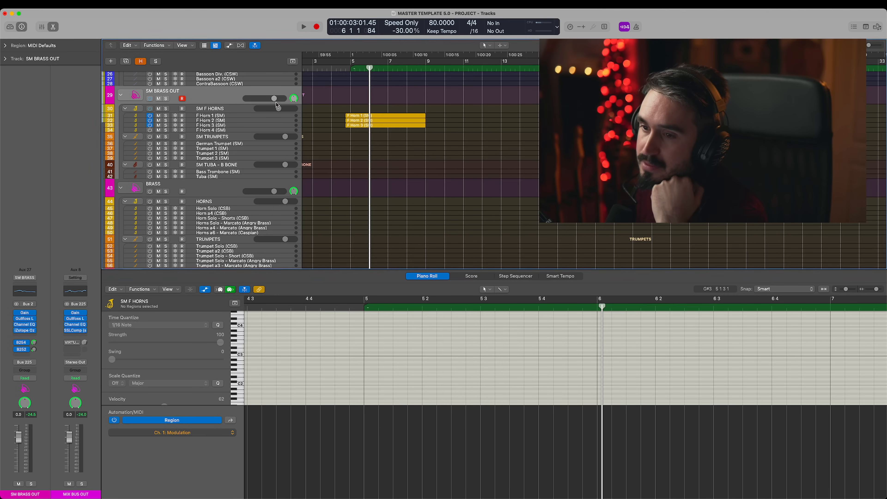
click(28, 322)
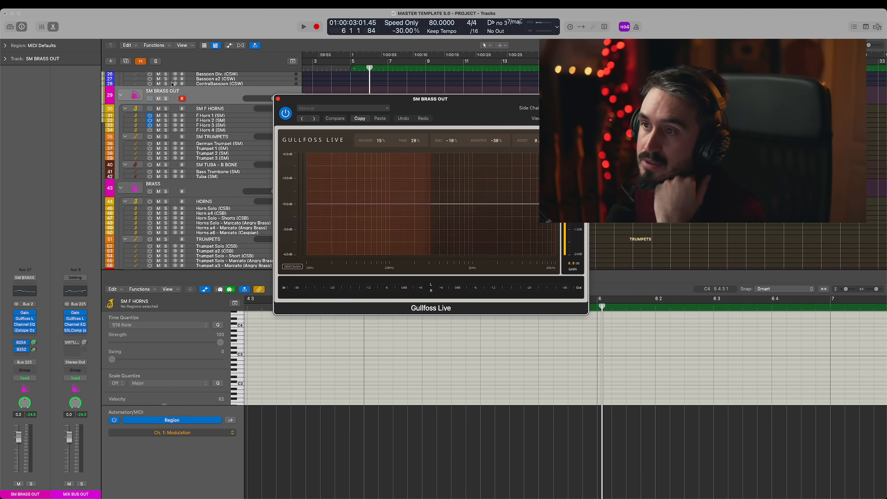
click(24, 325)
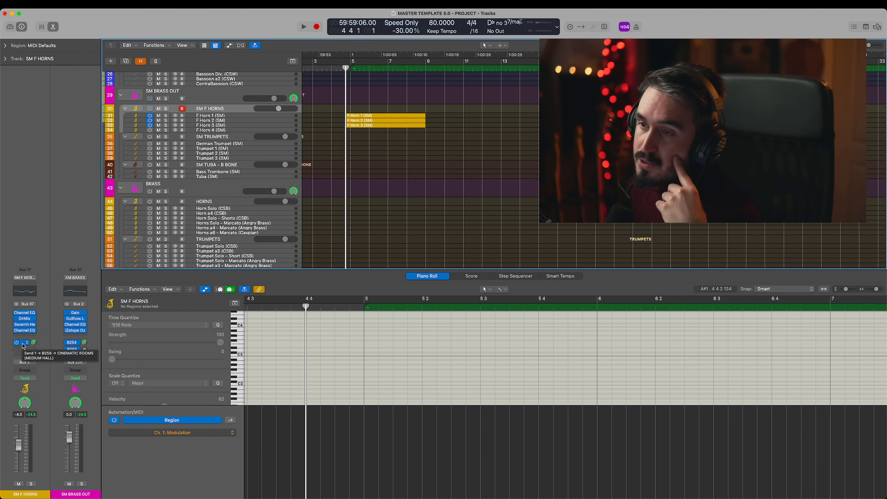
- Inspect the Cinematic Rooms reverb on the Medium Hall send bus of SM F HORNS, close it, and select the SM BRASS OUT track
click(22, 344)
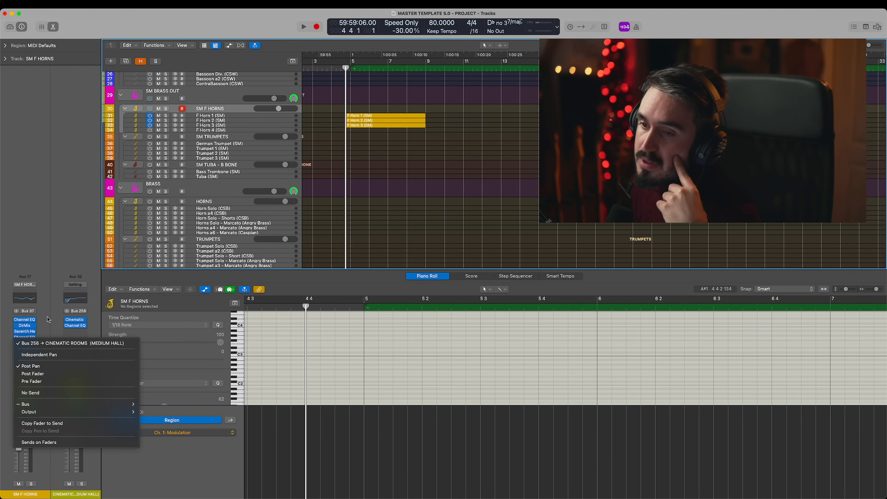
click(59, 259)
click(75, 321)
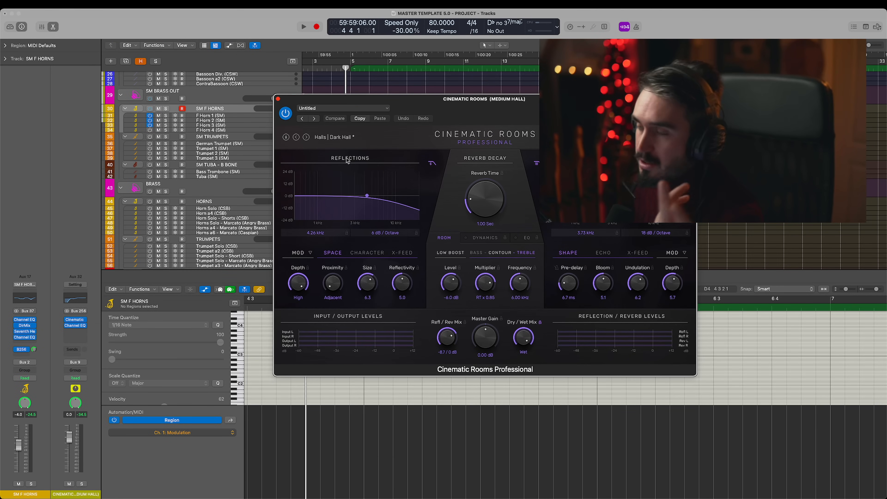
click(278, 99)
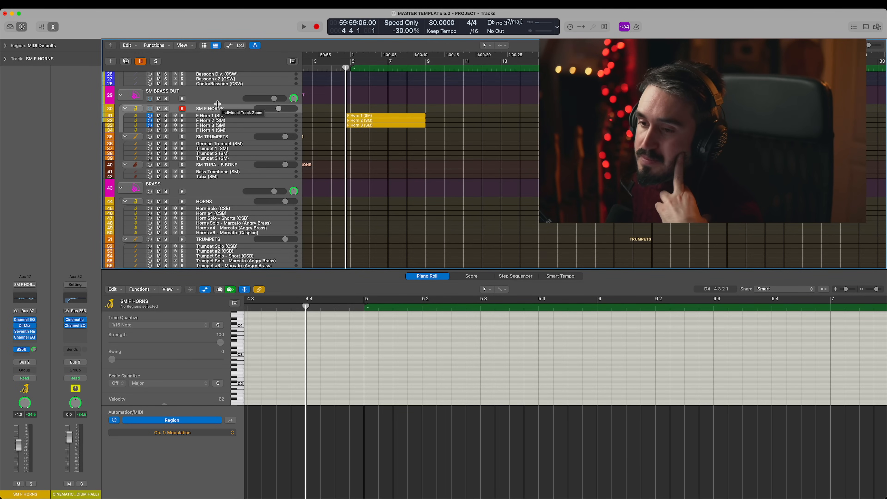
click(219, 96)
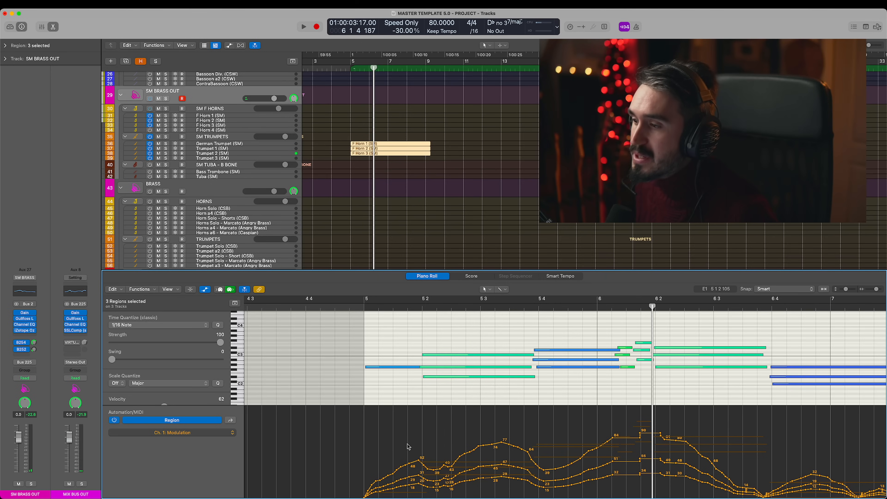
- Transpose all notes in the three horn regions on the trumpet tracks up one octave, and select the SM TRUMPETS track
key(super+a)
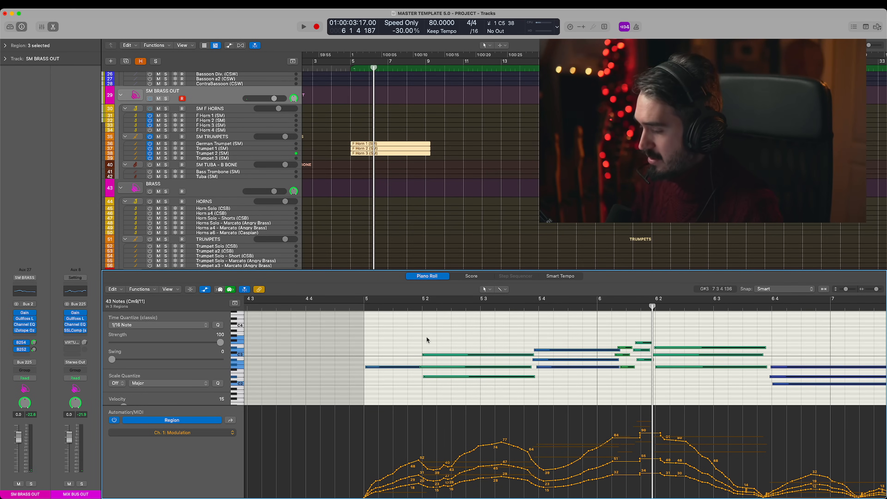
key(shift+alt+Up)
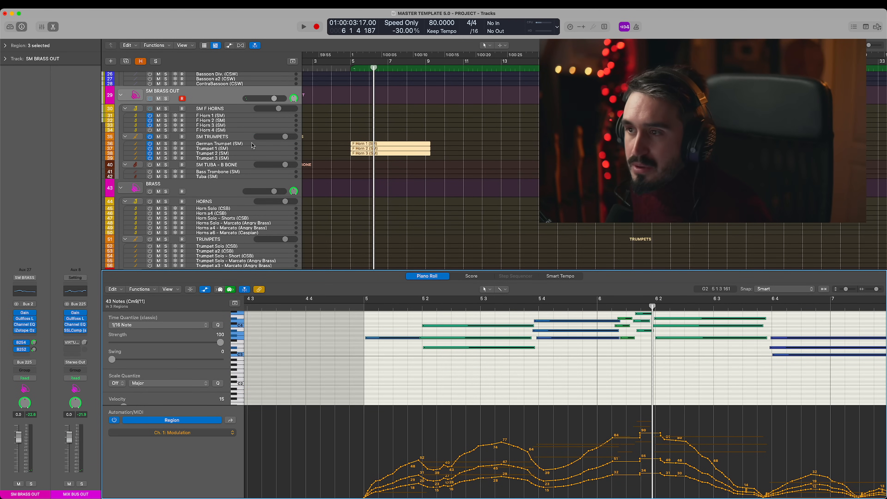
click(230, 137)
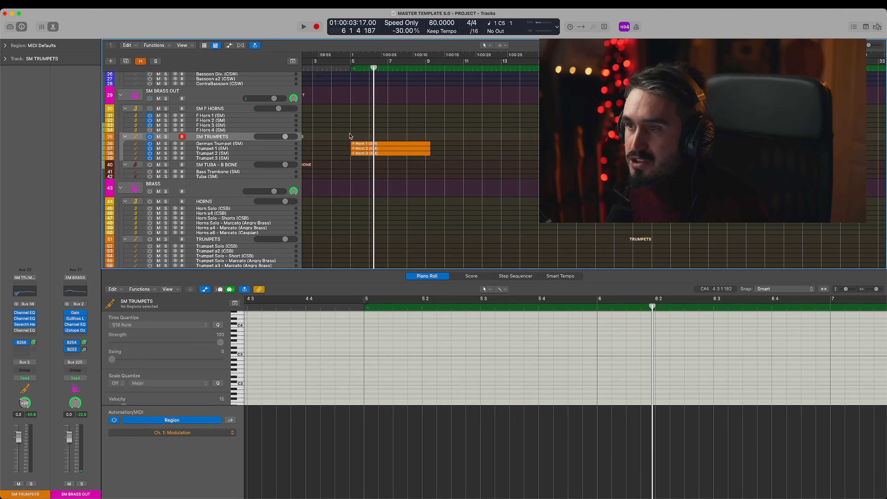
- Play the three regions on the SM trumpet tracks from just before bar 5, checking the notes and modulation
click(341, 68)
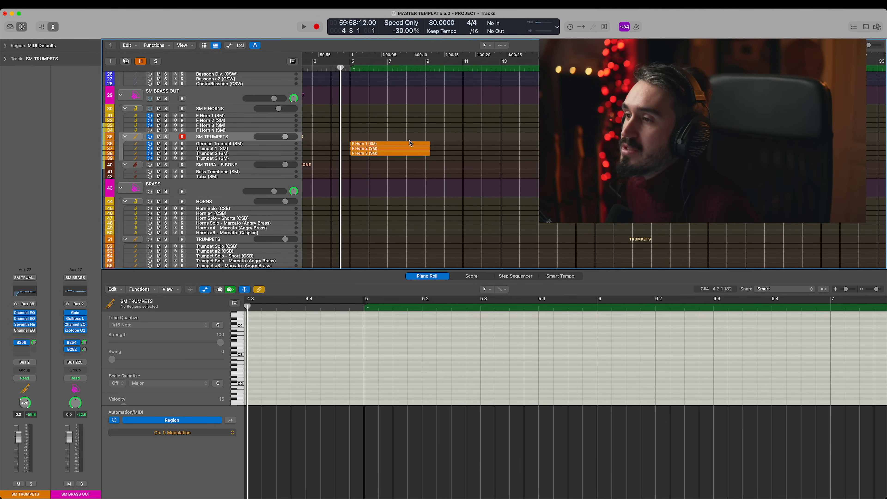
drag(394, 125, 392, 170)
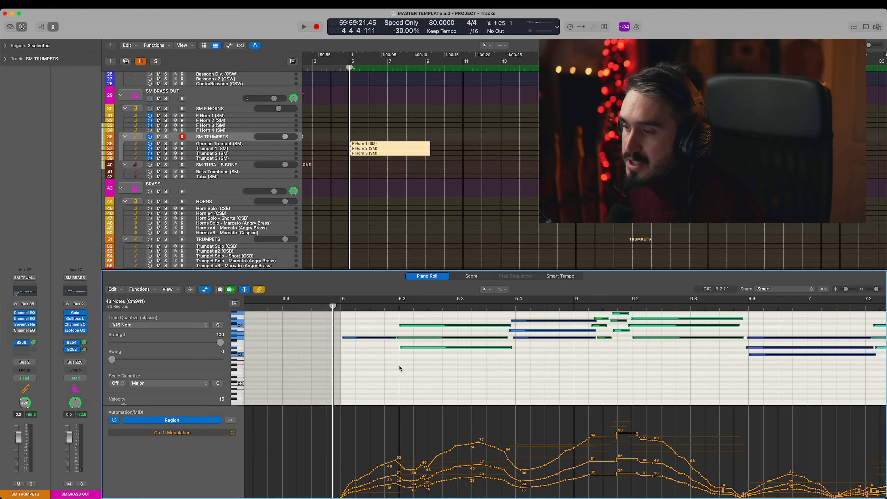
scroll(436, 374, right, 3)
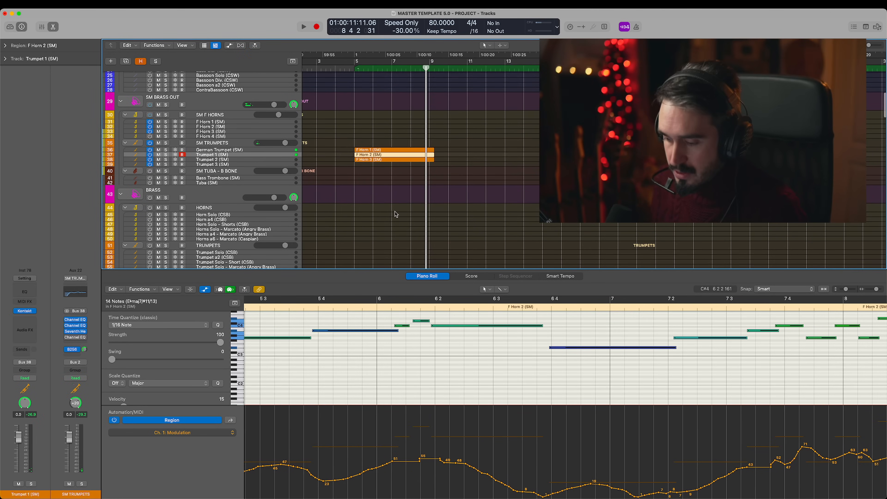
mouse_move(69, 322)
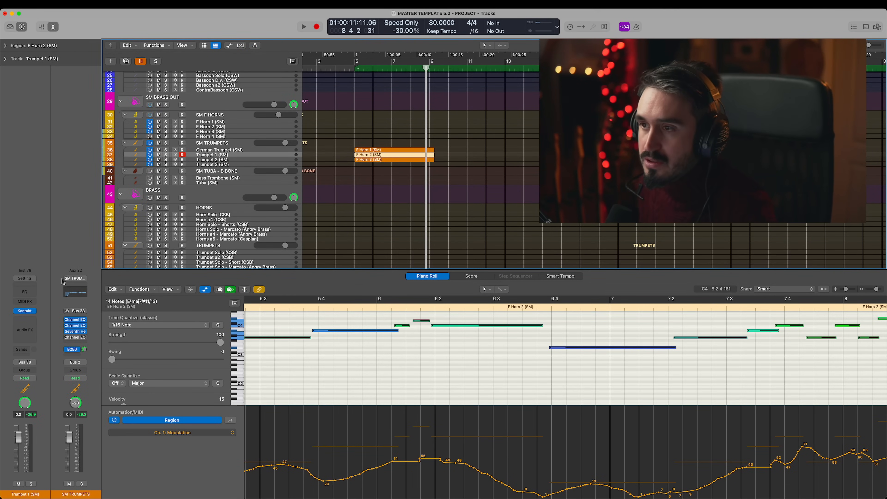
click(231, 163)
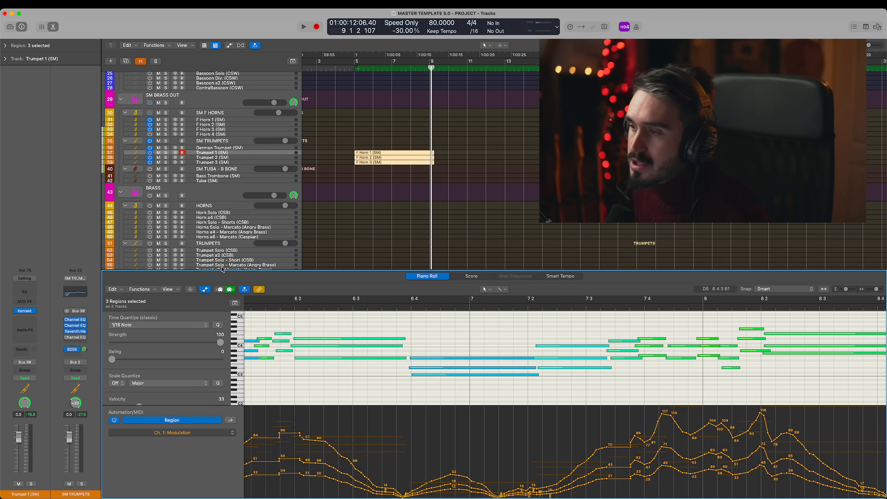
- Review the selected regions' earlier bars, select the BRASS group track, and compare its section with the SM BRASS OUT tracks above
scroll(467, 350, left, 5)
scroll(467, 349, left, 8)
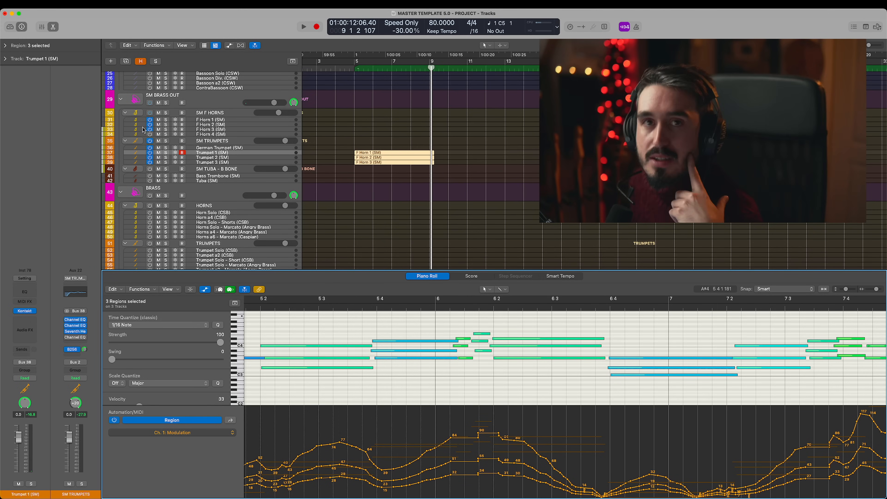
scroll(208, 189, down, 5)
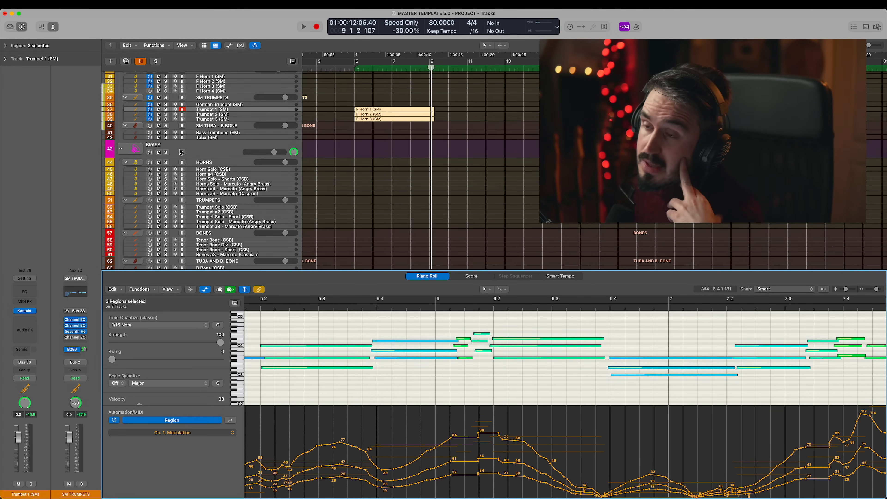
scroll(208, 189, up, 2)
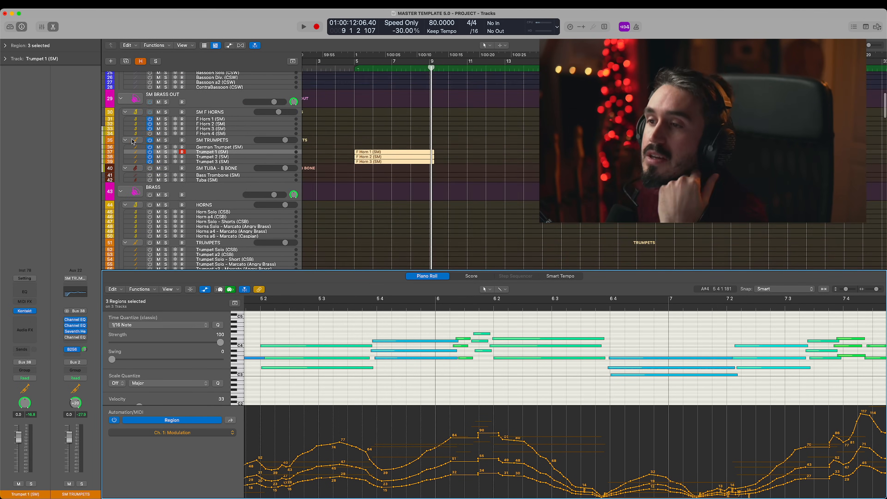
click(216, 147)
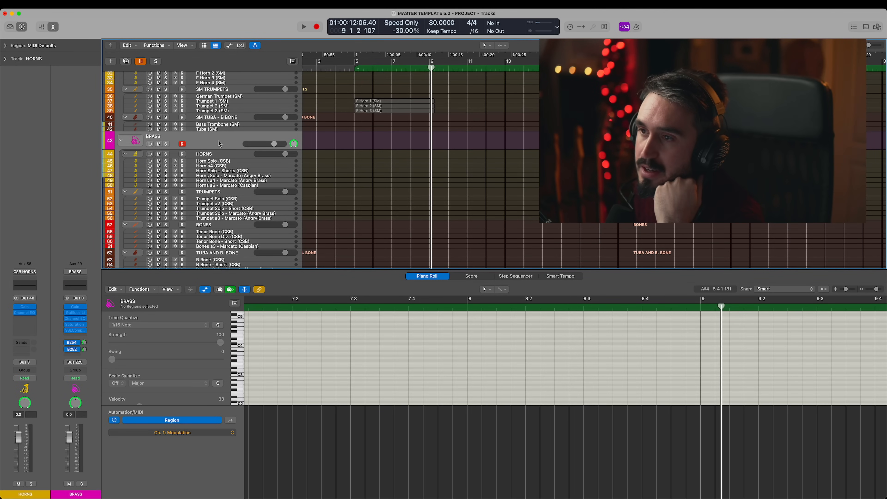
scroll(346, 215, up, 3)
scroll(345, 215, up, 3)
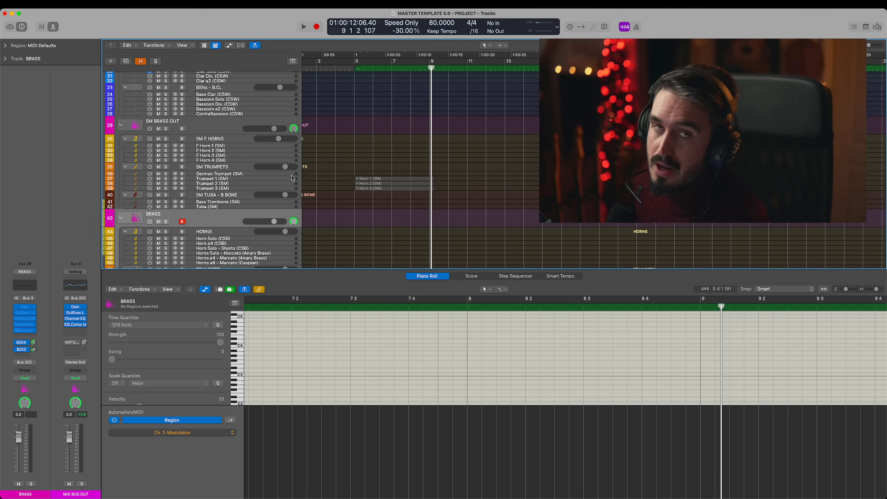
scroll(290, 174, down, 3)
scroll(290, 174, down, 2)
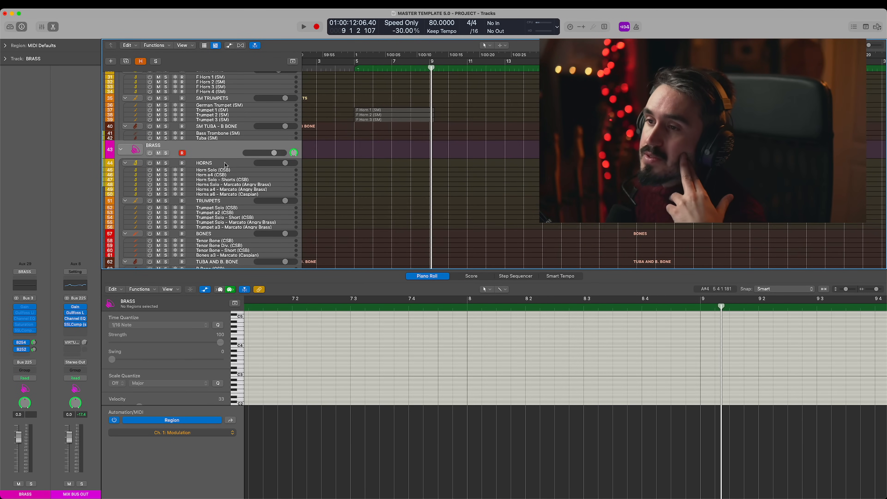
- Select the HORNS group track under BRASS and look over the horn, trumpet, bone and tuba tracks
click(223, 166)
scroll(224, 169, up, 1)
scroll(266, 189, down, 6)
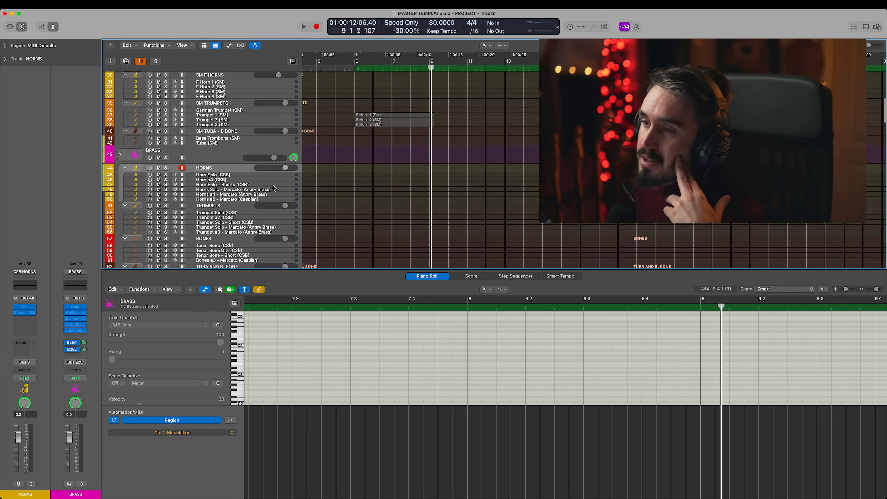
scroll(279, 160, up, 3)
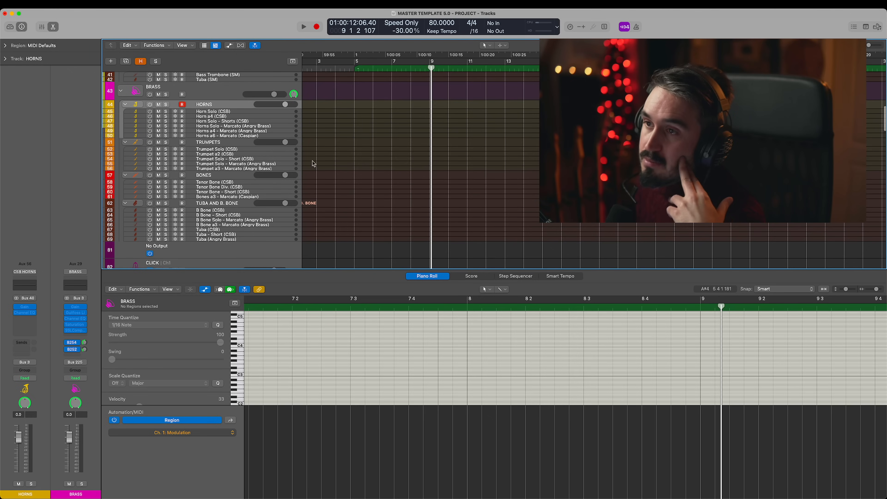
- Switch on the Horn Solo (CSB) track to audition it, and look over the other tracks in the two brass sections
click(222, 113)
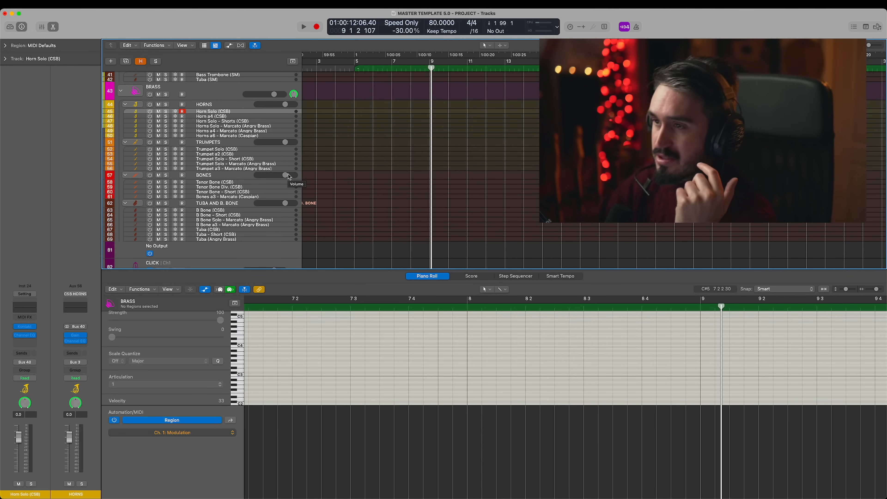
click(150, 111)
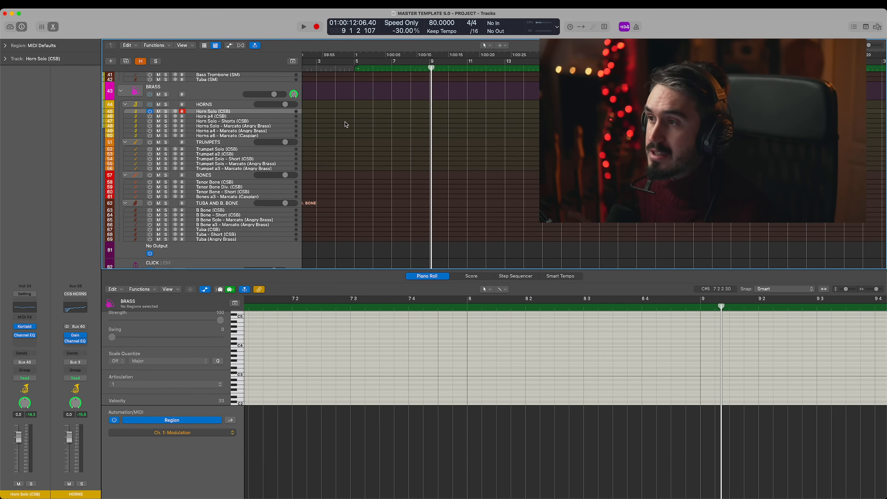
scroll(359, 185, up, 5)
scroll(287, 139, up, 2)
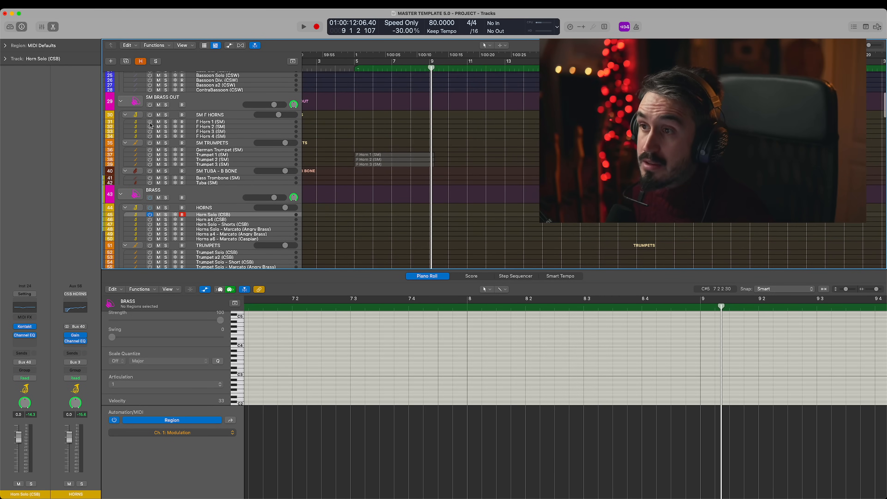
scroll(440, 155, down, 3)
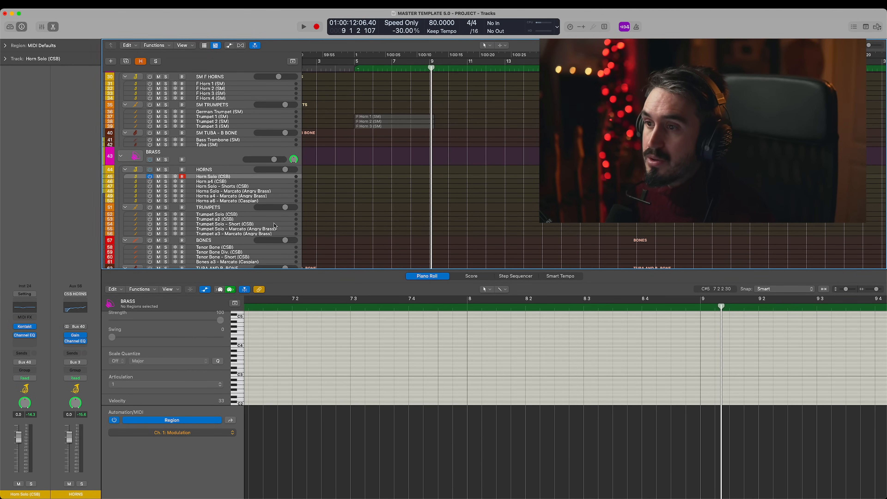
scroll(274, 226, down, 5)
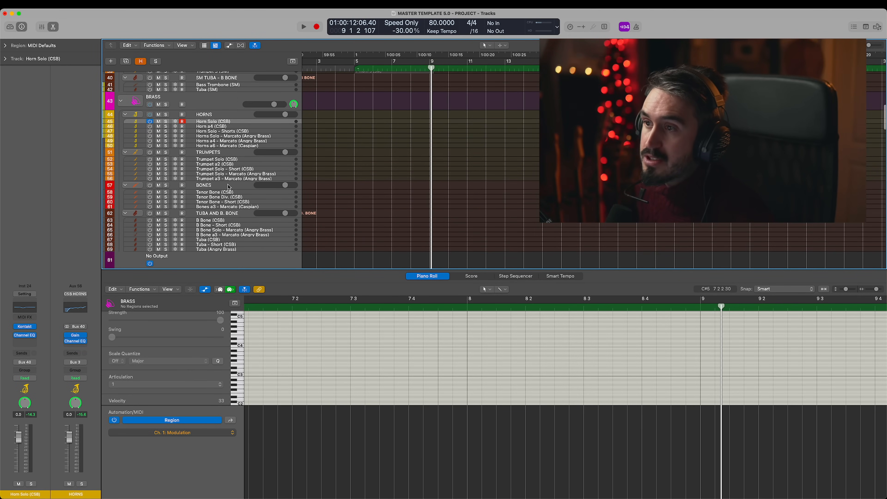
scroll(330, 195, up, 3)
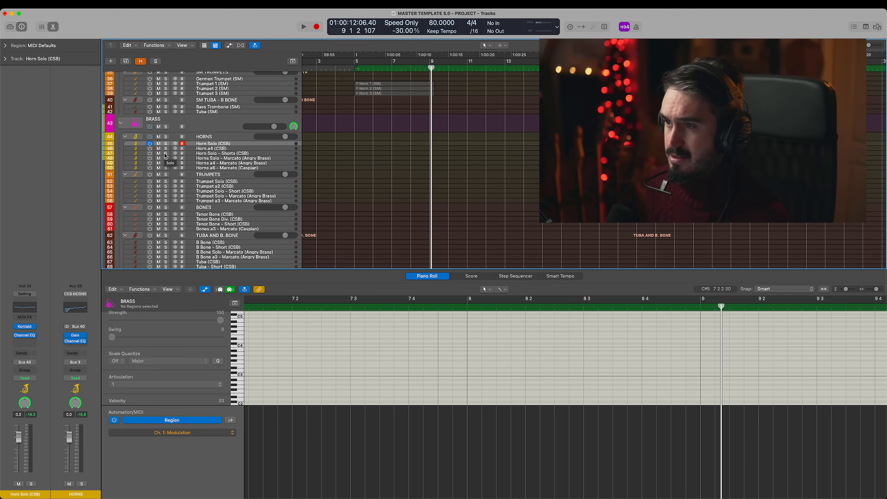
- Switch on the Horn a4 (CSB) and Horns a4 - Marcato (Angry Brass) tracks and compare them
click(335, 150)
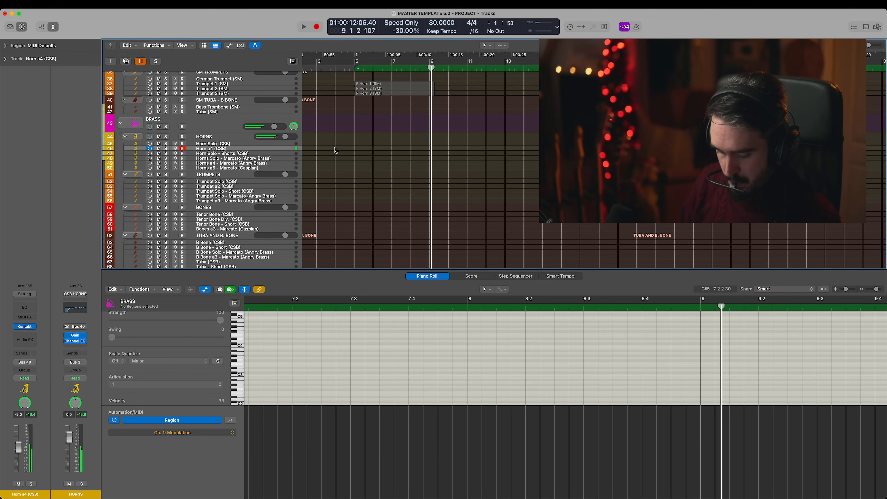
click(258, 163)
click(194, 151)
click(215, 164)
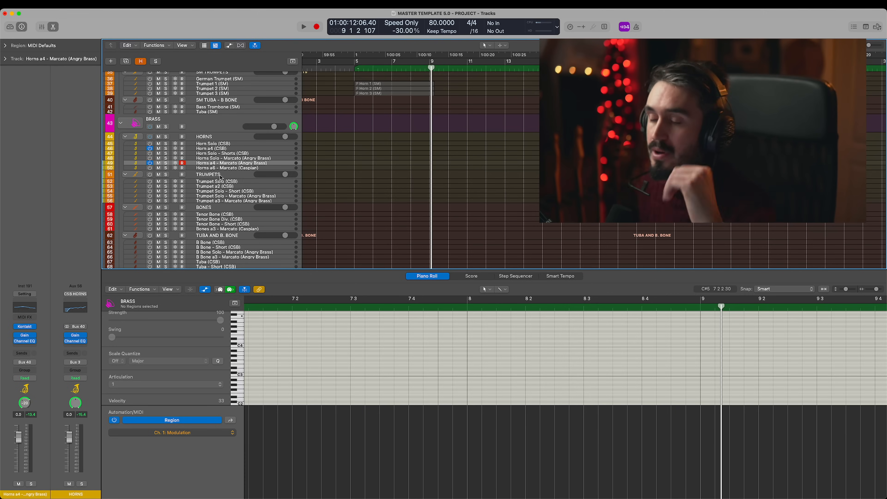
- Select the Horns a6 - Marcato (Caspian) track and record-enable Horns Solo - Marcato (Angry Brass) alongside it
key(Up)
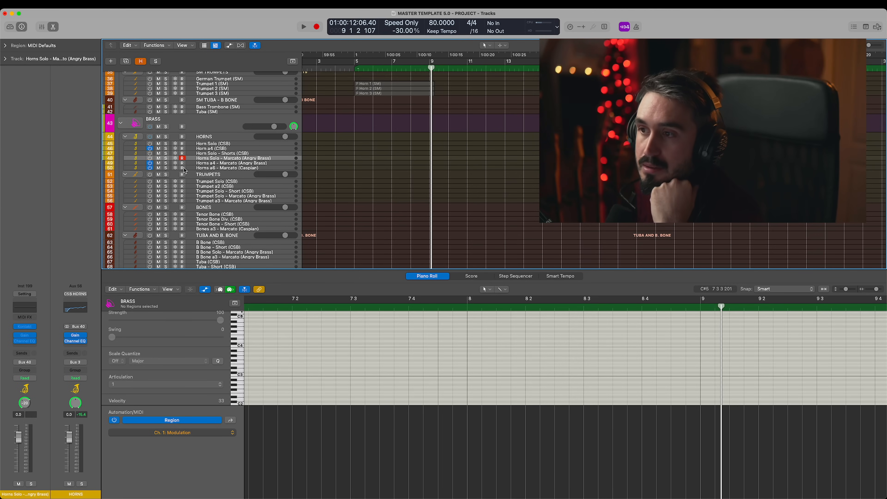
click(245, 168)
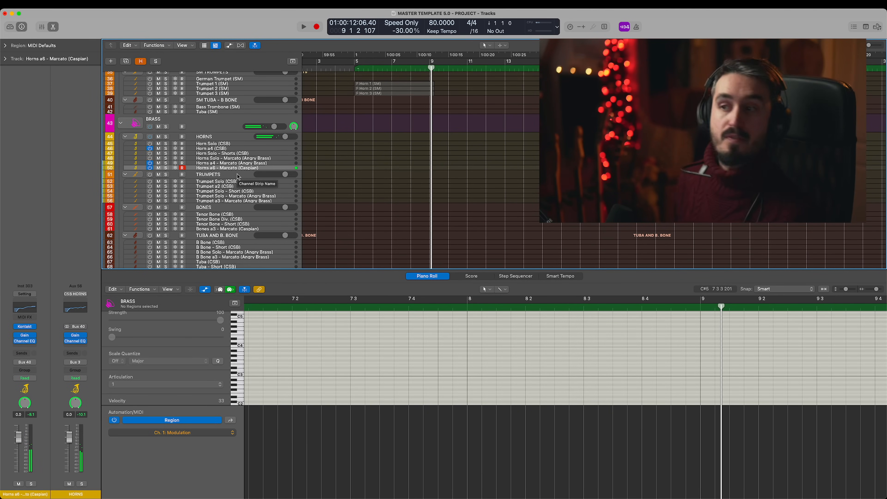
click(182, 163)
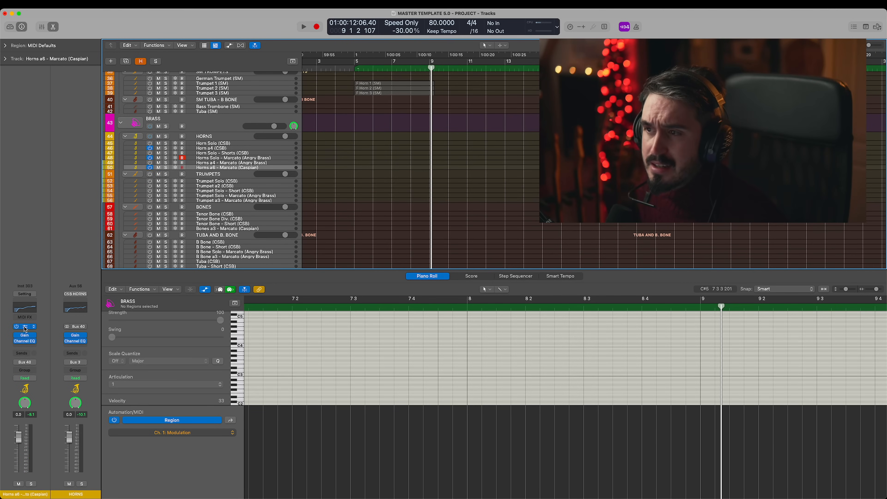
- Open the Kontakt instrument of Horns a6 - Marcato (Caspian), move its window aside, and view the Horns Solo - Marcato (Angry Brass) patch
click(25, 327)
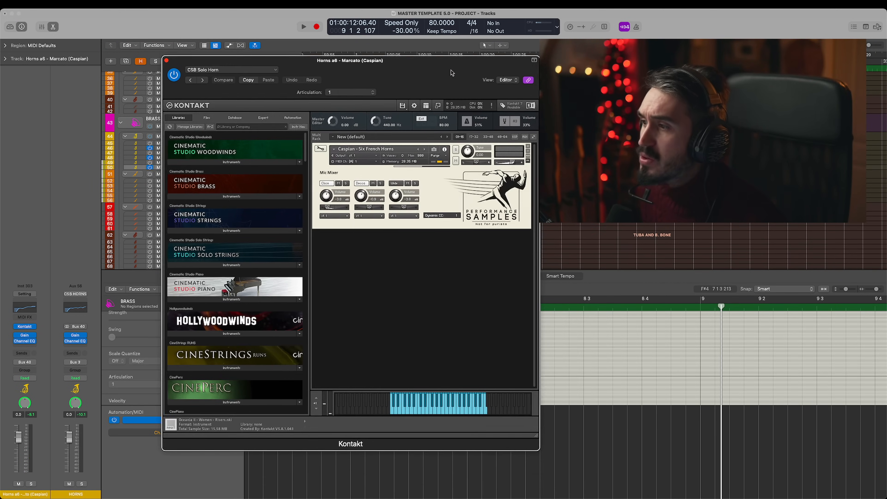
drag(384, 69, 524, 69)
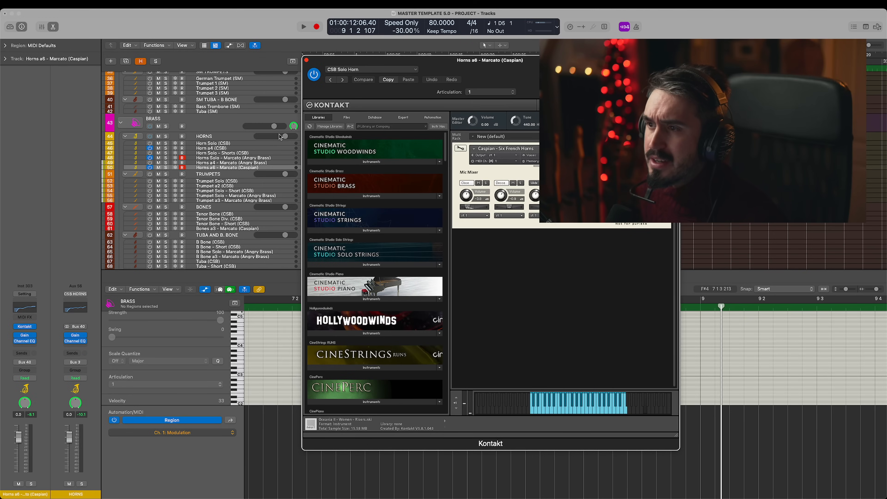
click(240, 158)
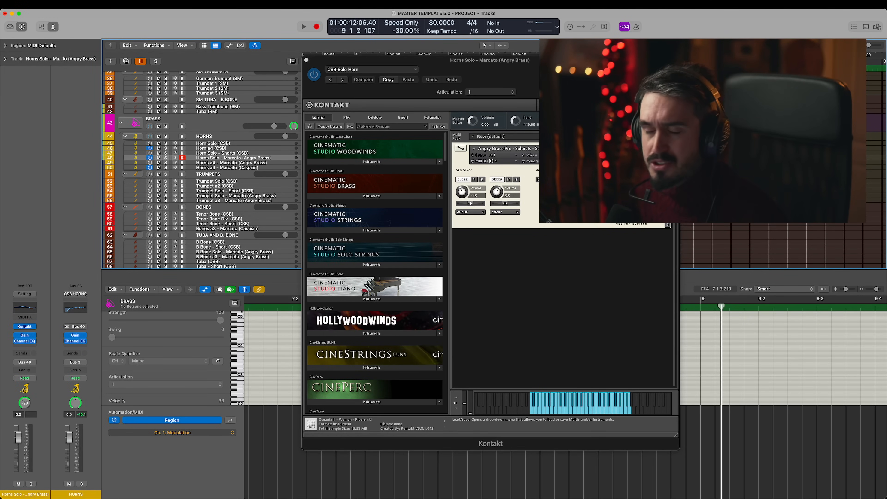
drag(555, 88, 528, 85)
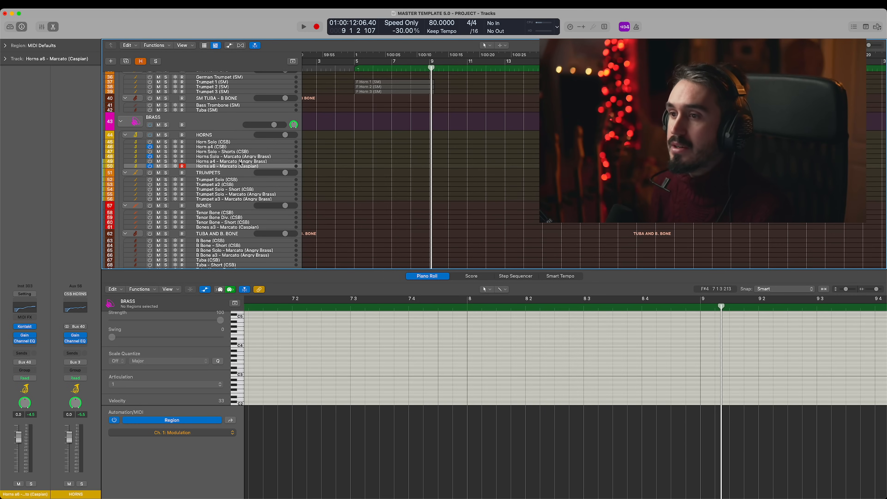
- Look over the horn, trumpet, bone and tuba tracks of the BRASS section
scroll(241, 168, down, 5)
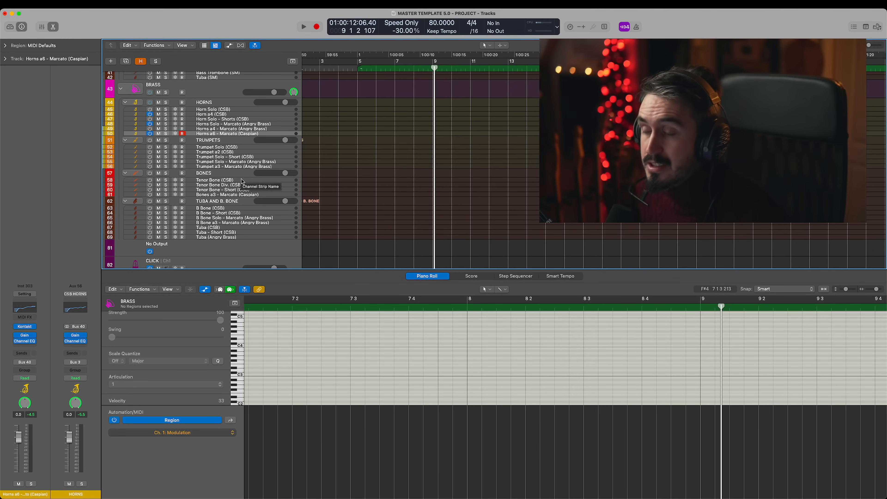
scroll(225, 141, down, 2)
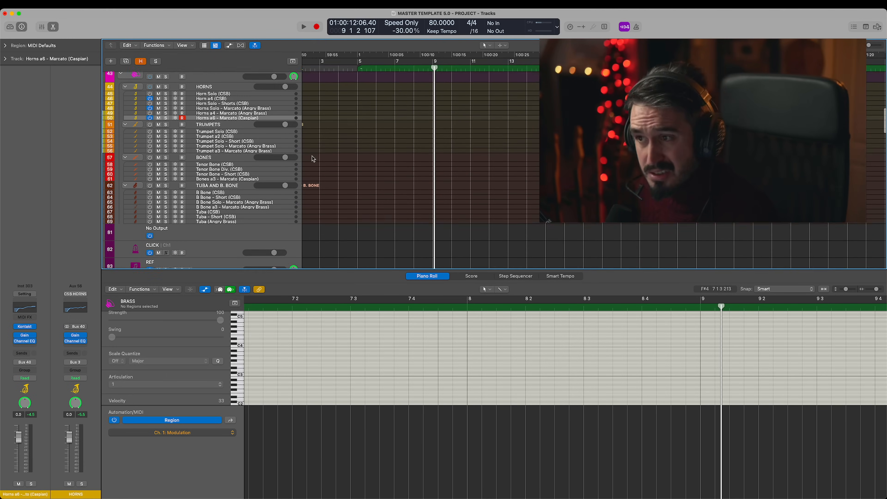
scroll(181, 182, down, 3)
scroll(182, 182, up, 3)
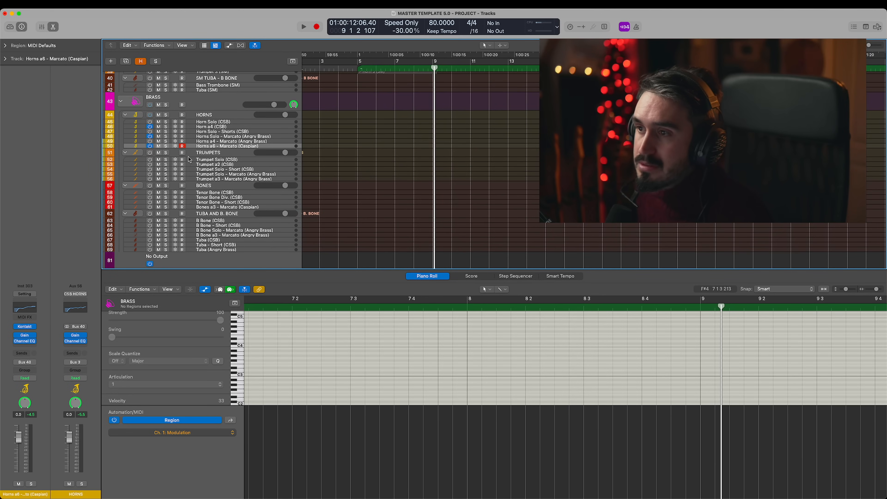
scroll(255, 183, down, 3)
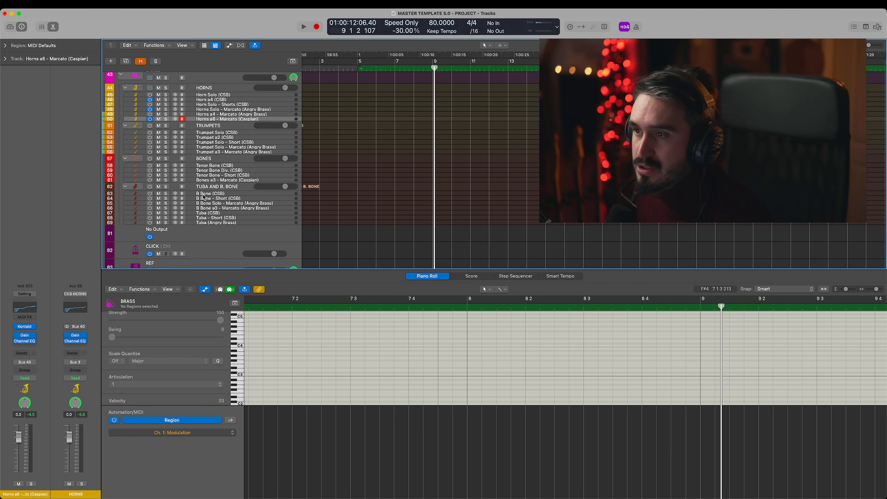
scroll(330, 169, up, 1)
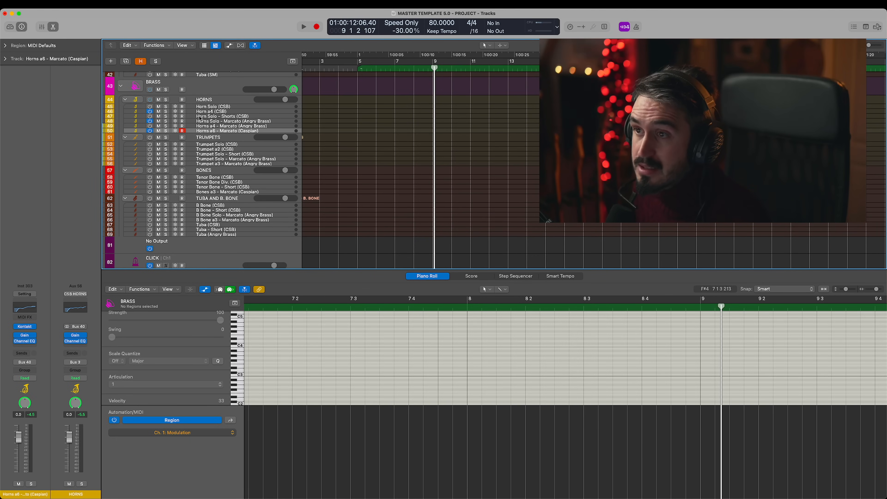
scroll(206, 188, down, 1)
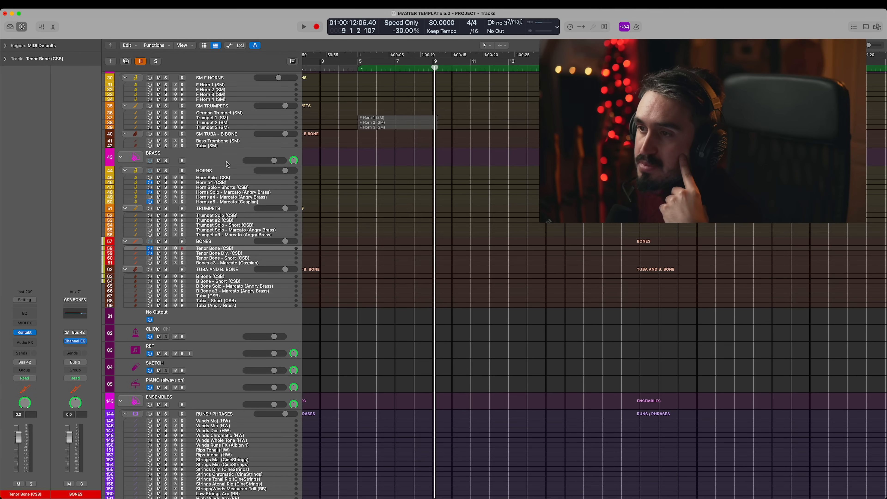
- Open the Channel EQ of the HORNS stack to view it and switch on the TRUMPETS stack
click(215, 175)
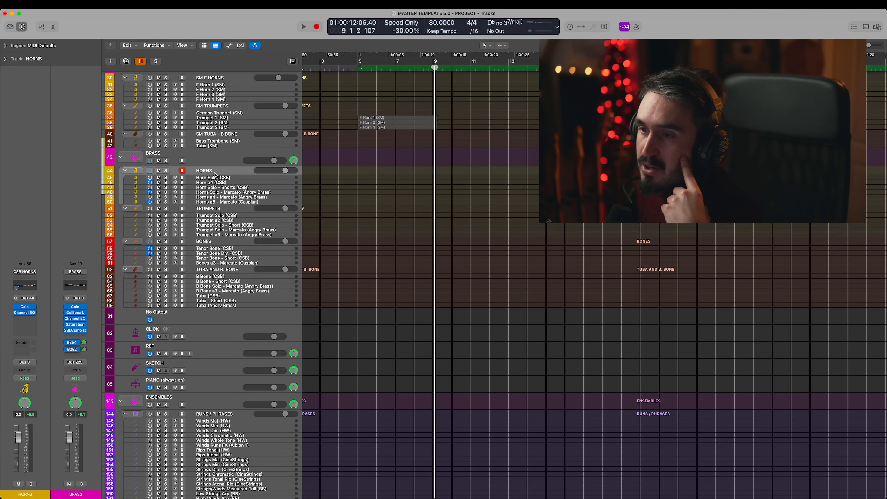
click(25, 311)
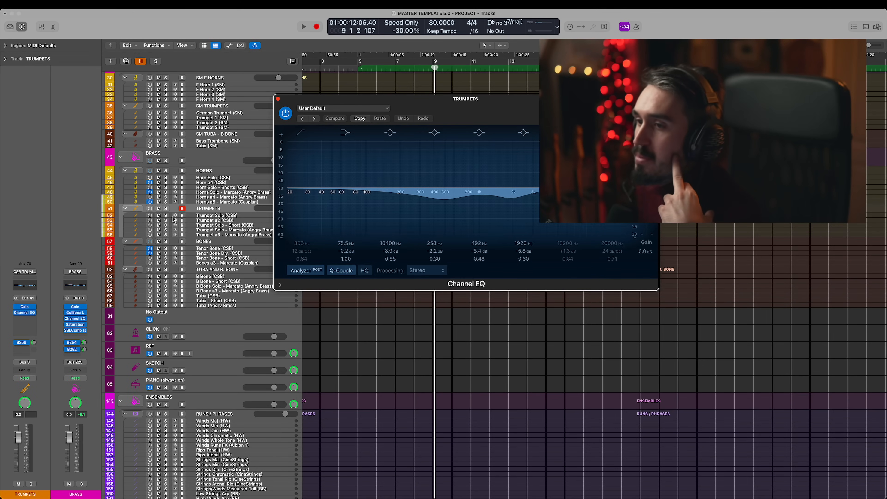
click(150, 210)
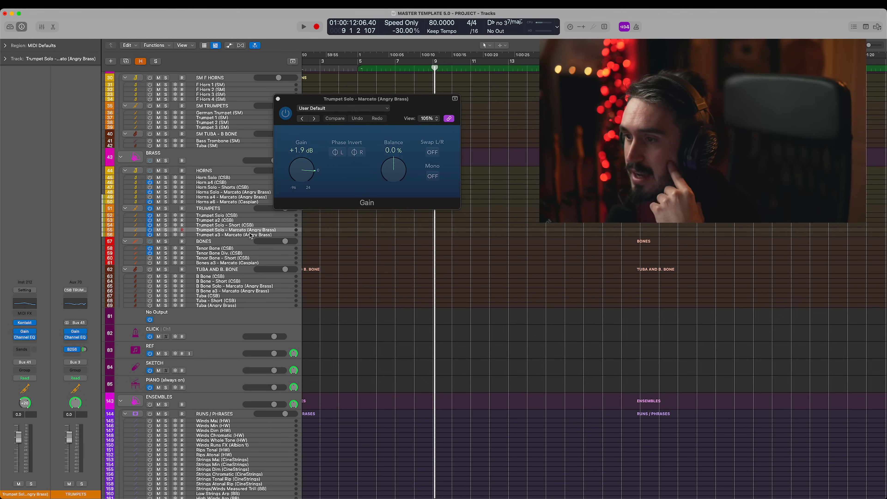
- Compare the Gain and Channel EQ settings of the Trumpet Solo and Trumpet a3 - Marcato (Angry Brass) tracks
click(251, 235)
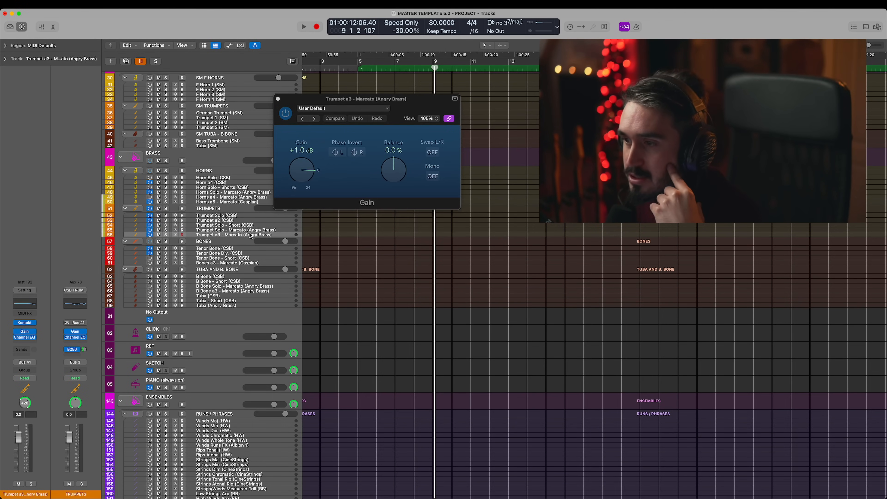
click(278, 99)
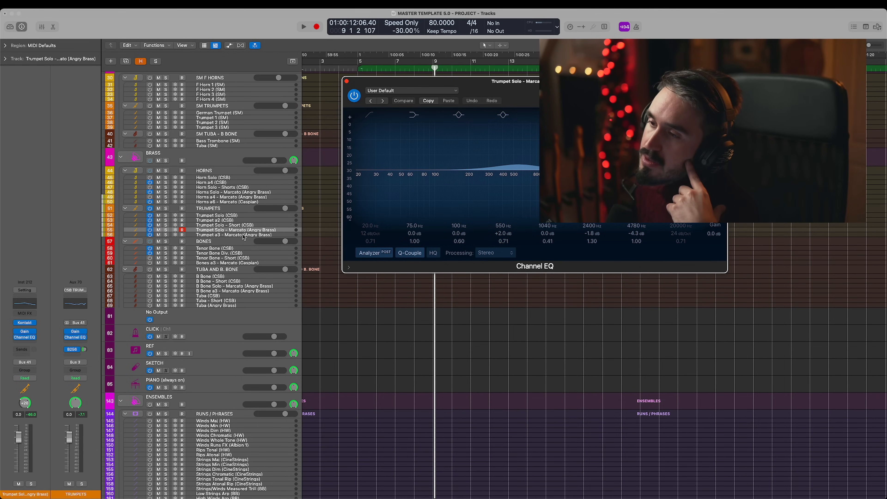
click(244, 236)
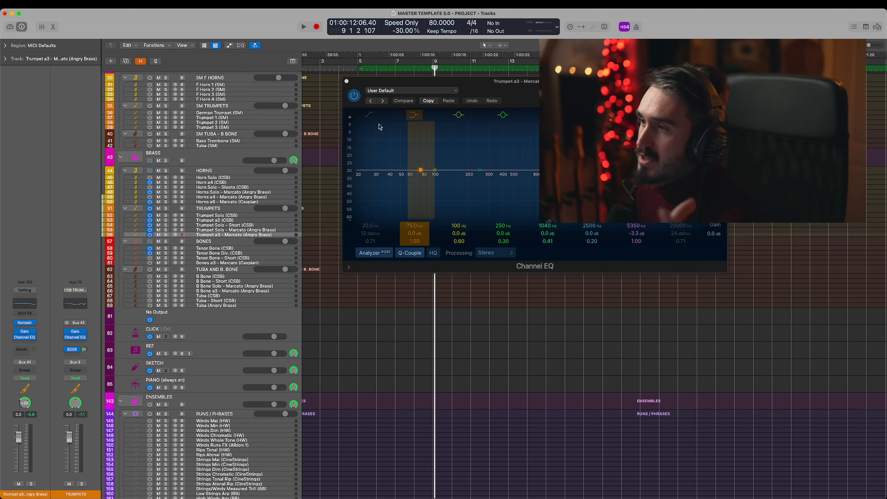
- Switch on Tuba (Angry Brass) and B Bone a3 - Marcato (Angry Brass), and record-enable both to layer them
scroll(210, 280, down, 2)
click(149, 281)
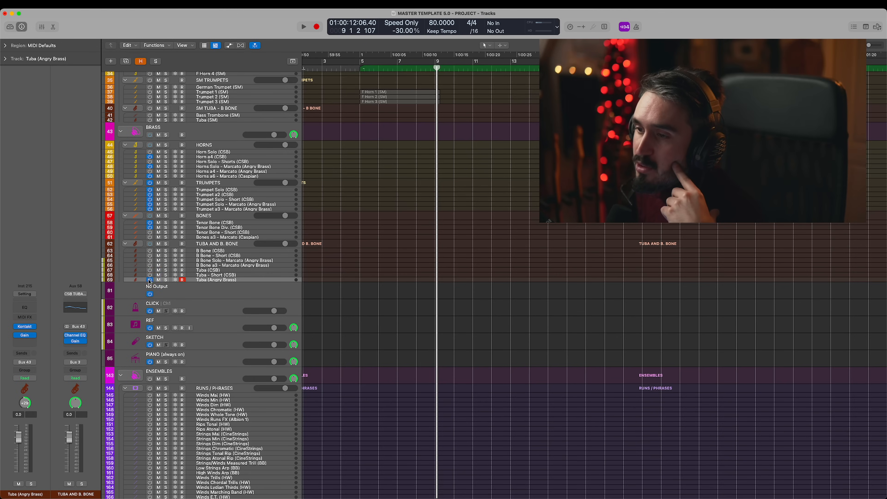
click(220, 267)
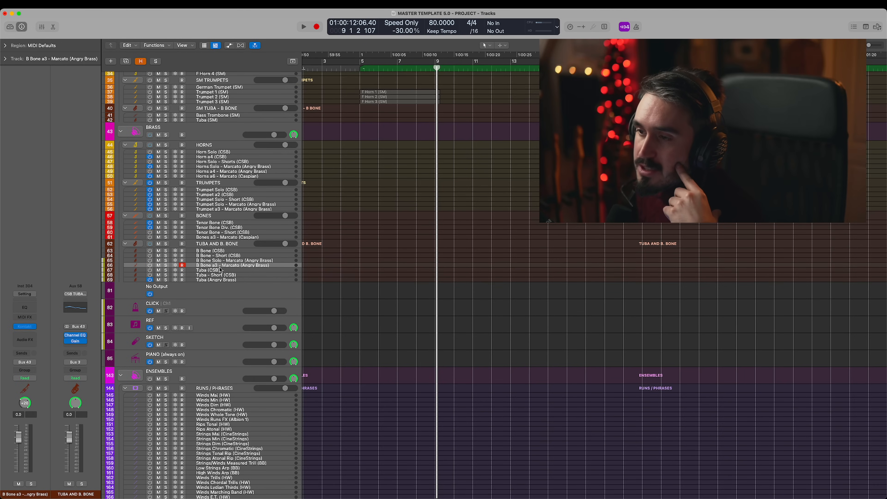
click(150, 266)
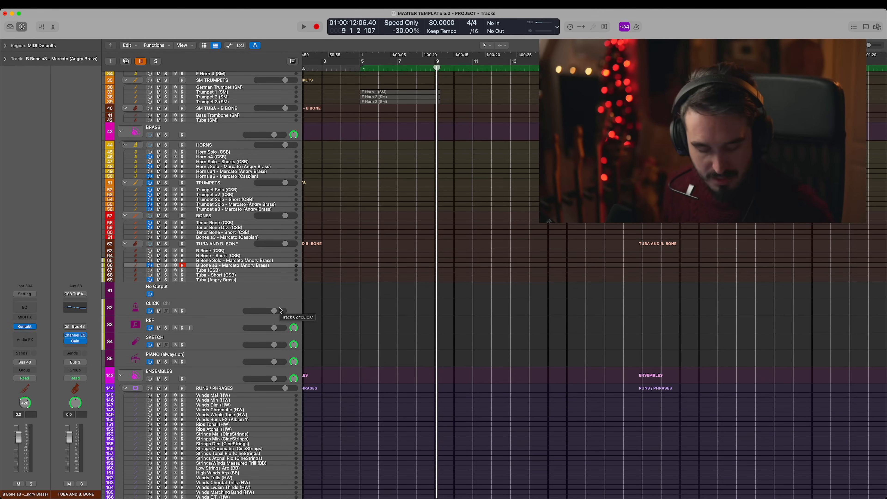
scroll(210, 265, down, 3)
click(182, 249)
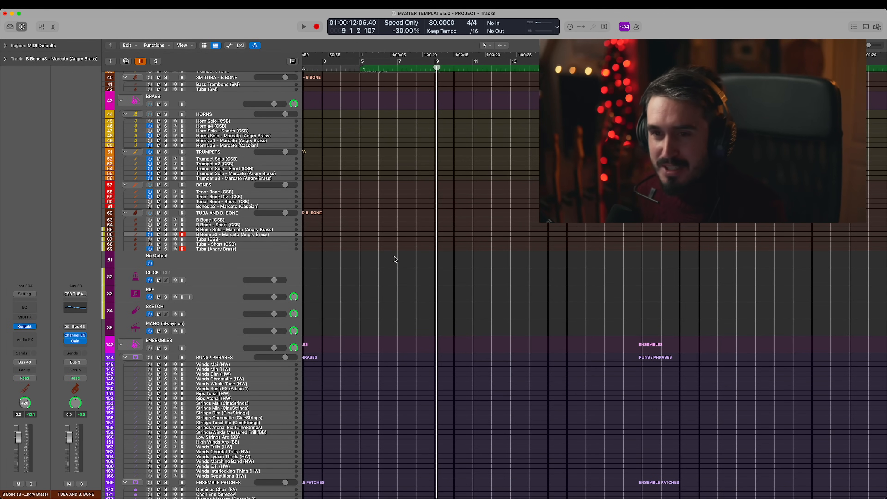
- Disarm the B Bone a3 - Marcato and Tuba (Angry Brass) tracks and select the No Output track below the brass
scroll(426, 238, down, 1)
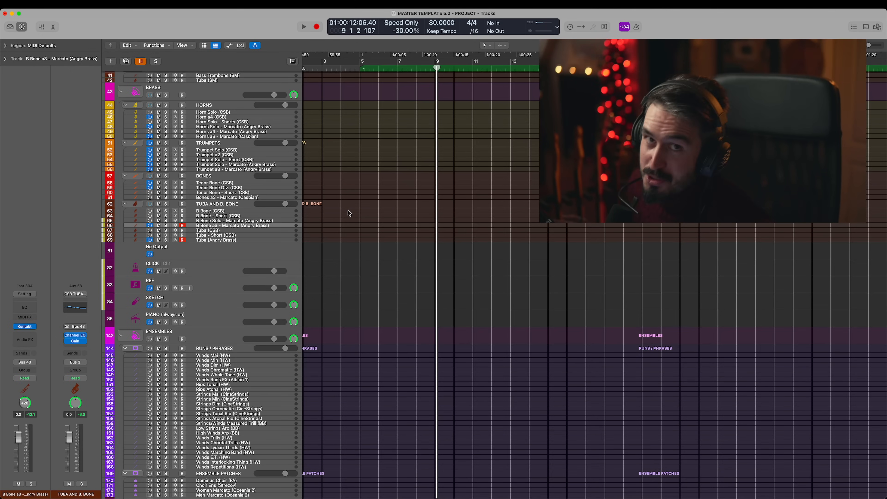
scroll(340, 212, down, 1)
scroll(367, 217, left, 1)
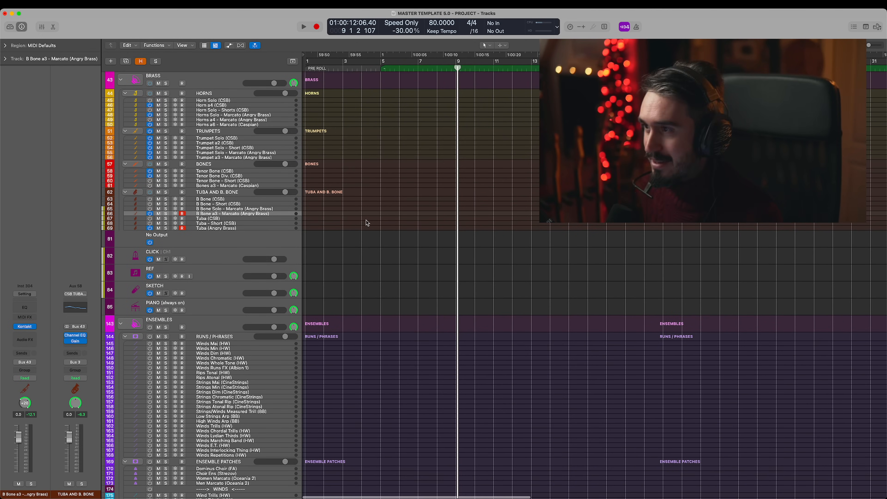
scroll(368, 226, down, 6)
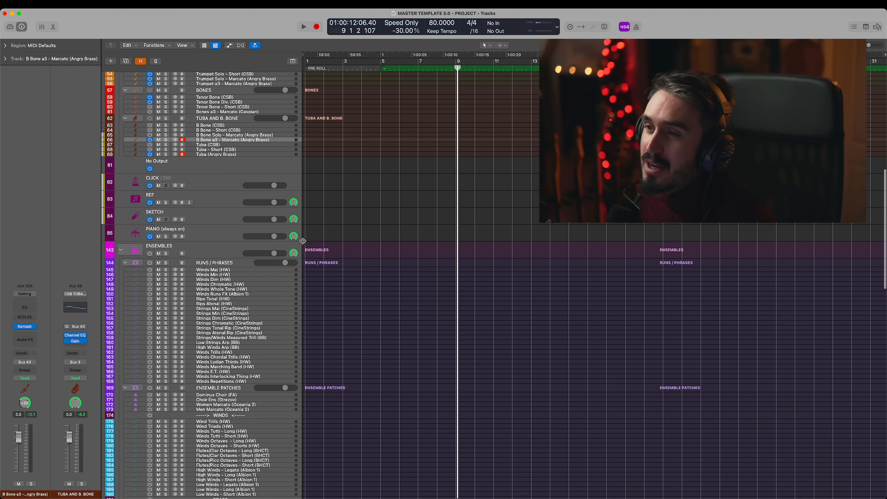
scroll(303, 241, up, 2)
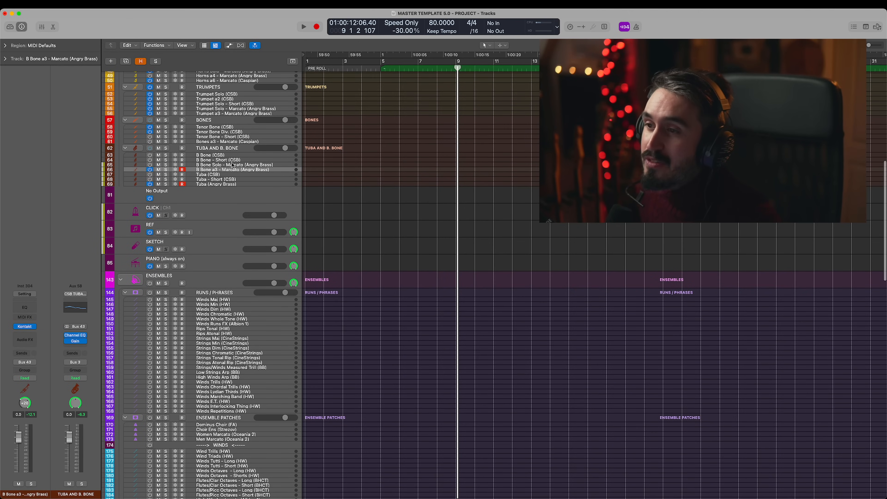
click(183, 174)
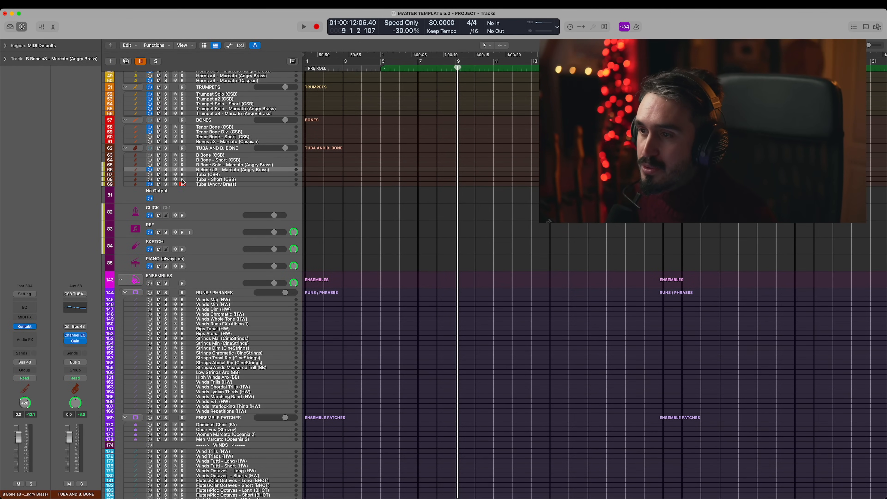
click(232, 200)
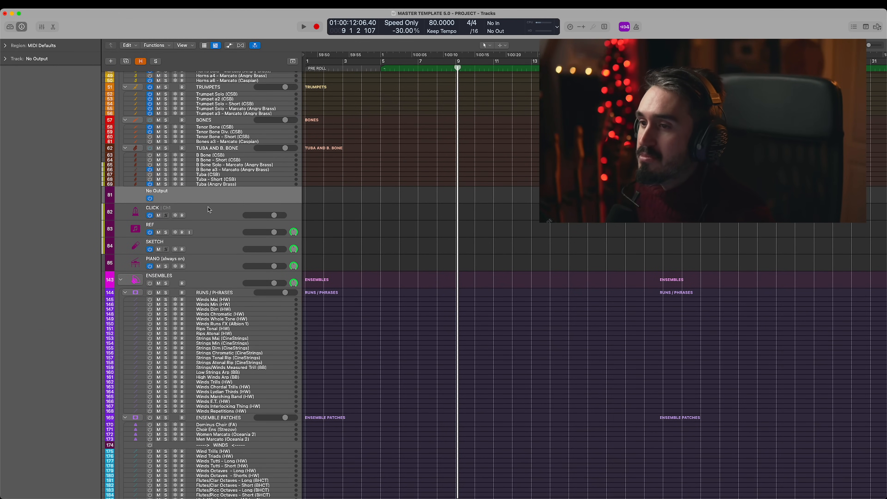
- View the Kontakt instruments of the SKETCH and PIANO (always on) tracks
scroll(209, 211, down, 1)
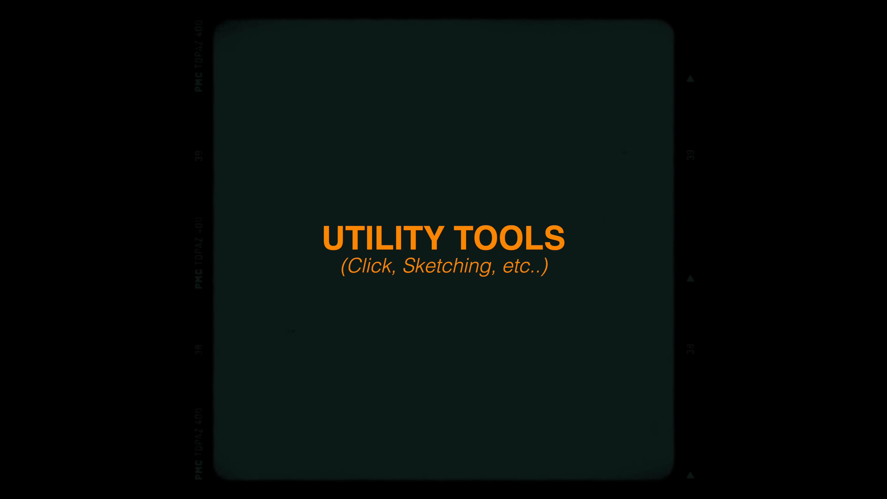
key(Down)
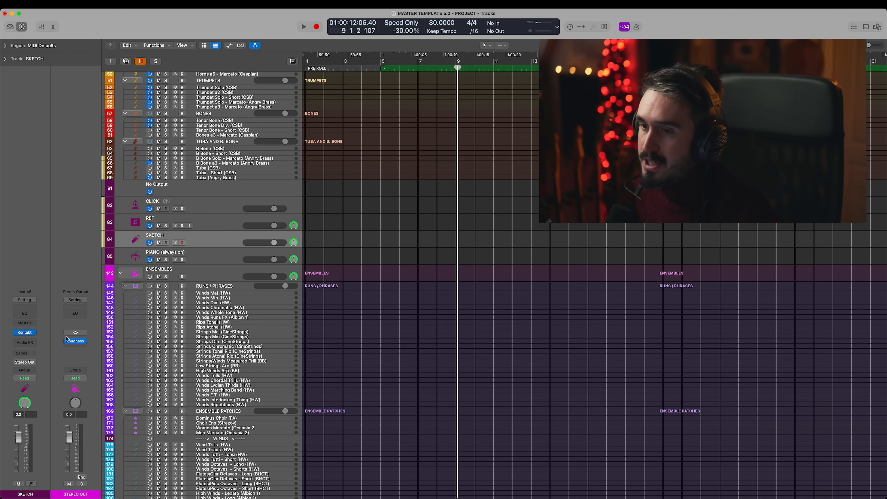
click(25, 334)
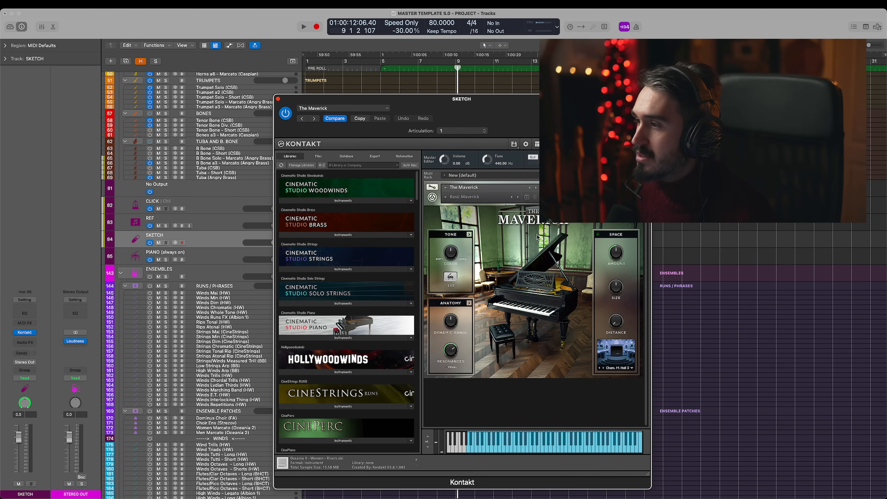
click(278, 99)
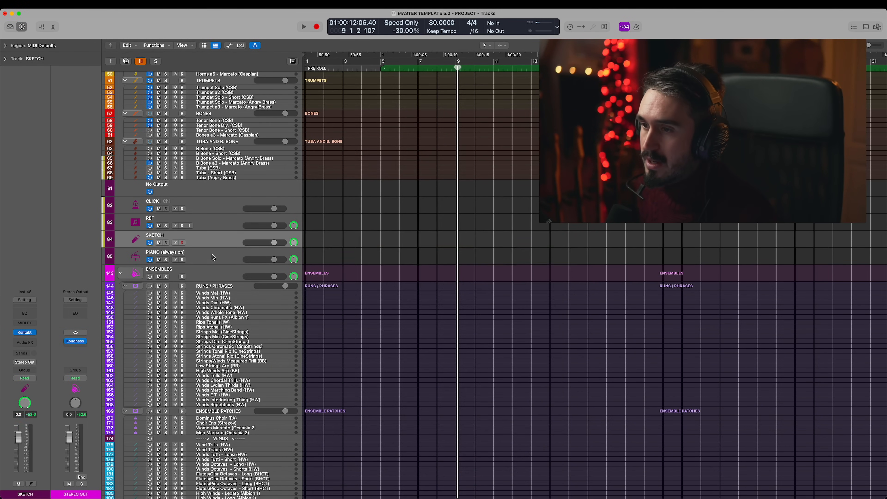
key(Down)
click(26, 334)
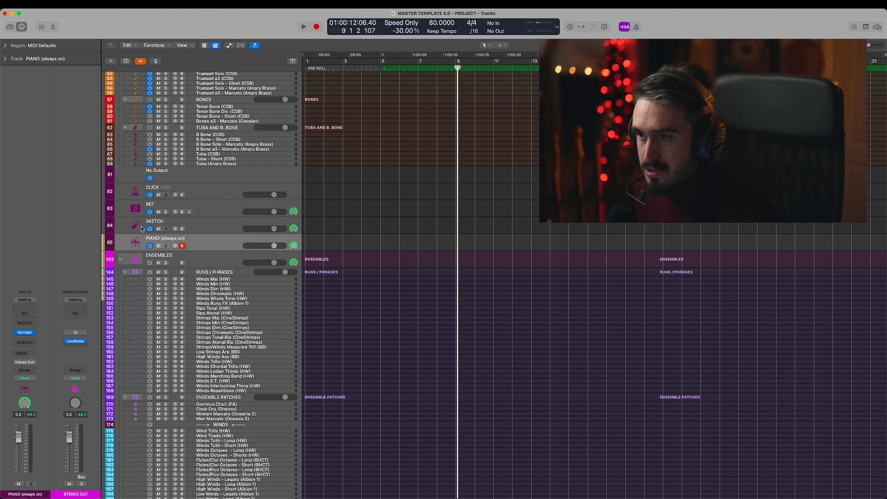
- Try soloing Winds Maj (HW), Tenor Bone (CSB) and B Bone a3 - Marcato (Angry Brass) while keeping the PIANO (always on) track selected
click(166, 279)
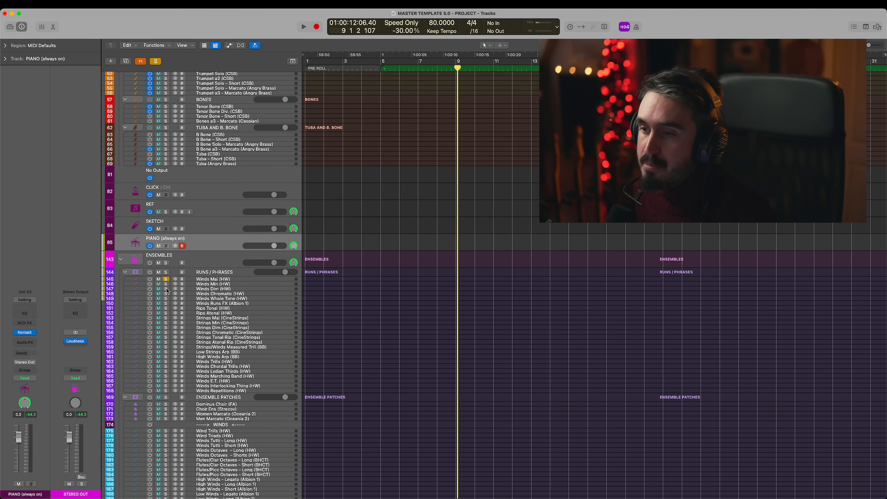
click(166, 107)
click(166, 150)
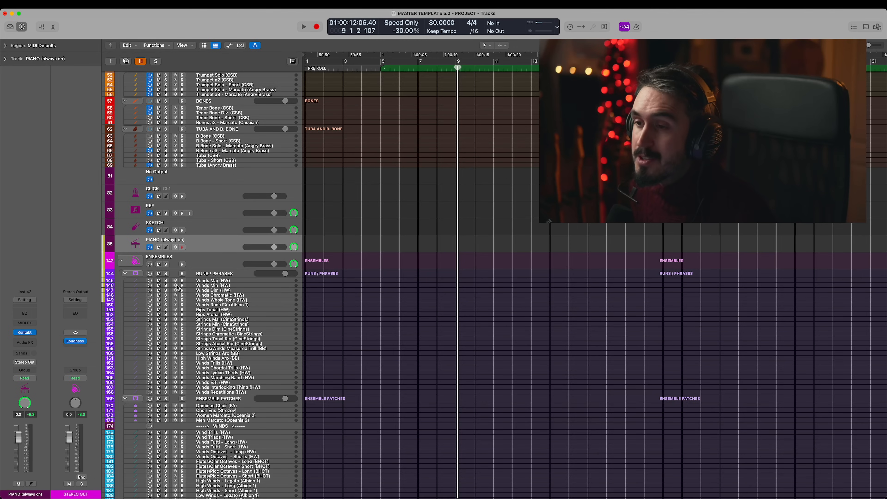
click(182, 247)
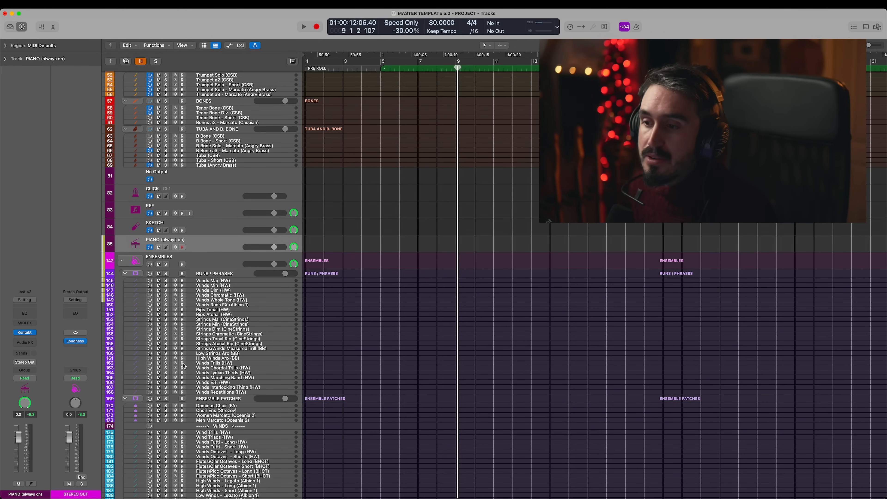
- Look over the ENSEMBLES runs, phrases and ensemble patches, and the percussion and string sections below them
scroll(178, 316, down, 2)
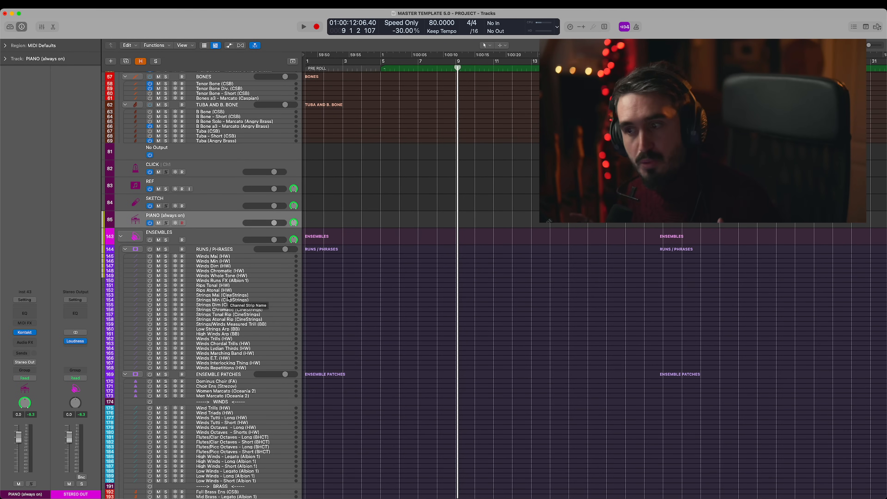
scroll(229, 299, down, 20)
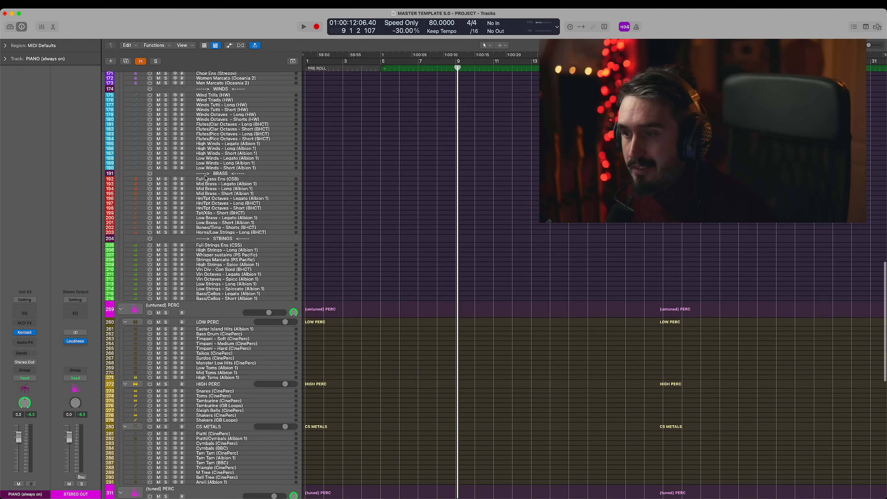
scroll(225, 394, up, 20)
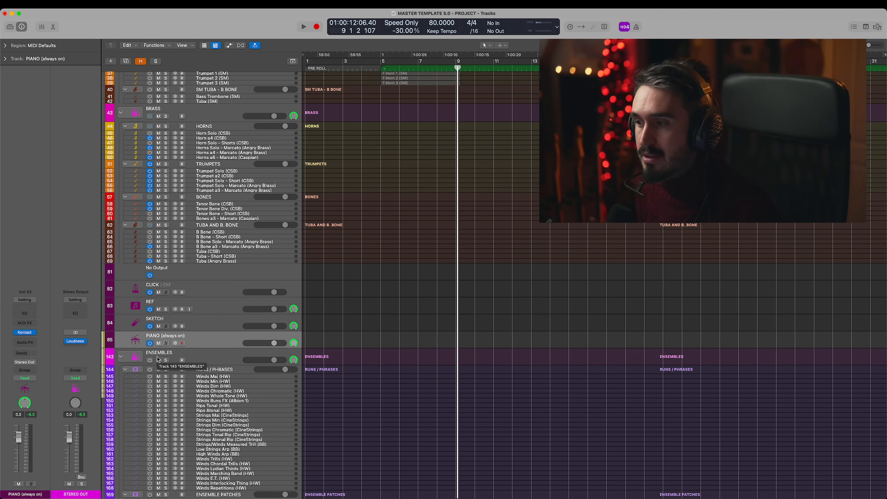
scroll(443, 120, down, 20)
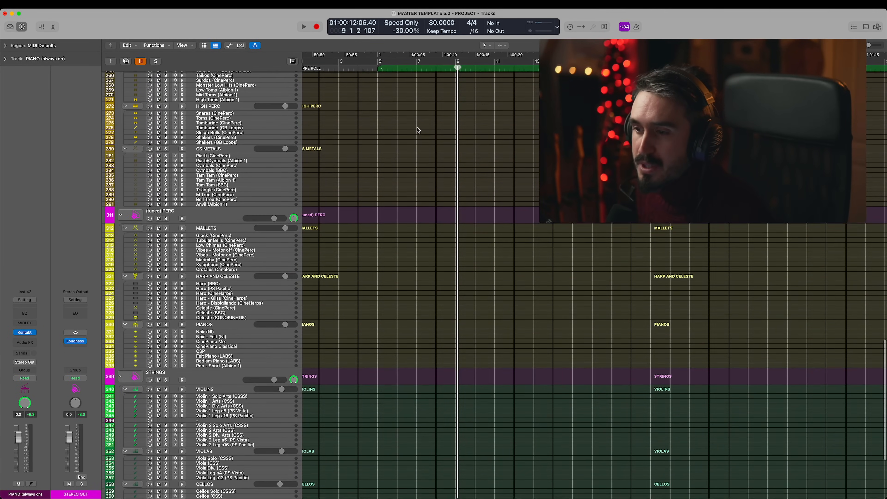
scroll(417, 127, up, 15)
scroll(415, 130, up, 15)
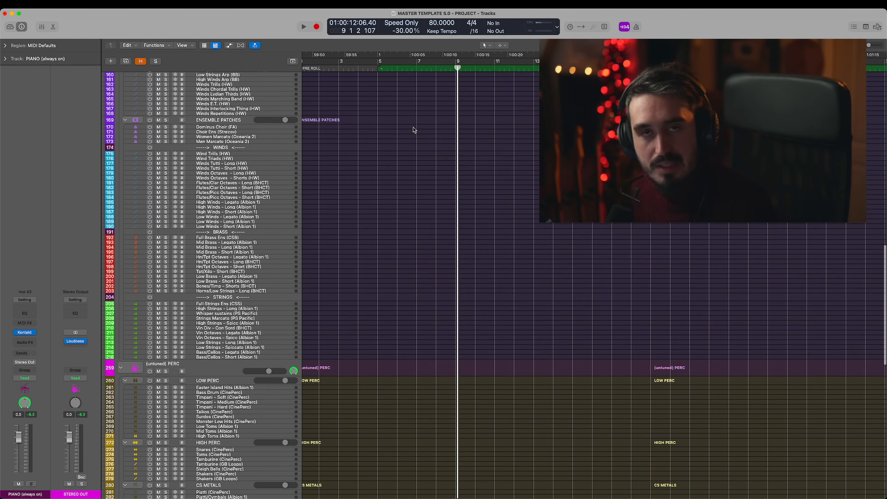
- Hide the tracks flagged as hidden and expand the RUNS / PHRASES stack inside ENSEMBLES
scroll(414, 130, down, 15)
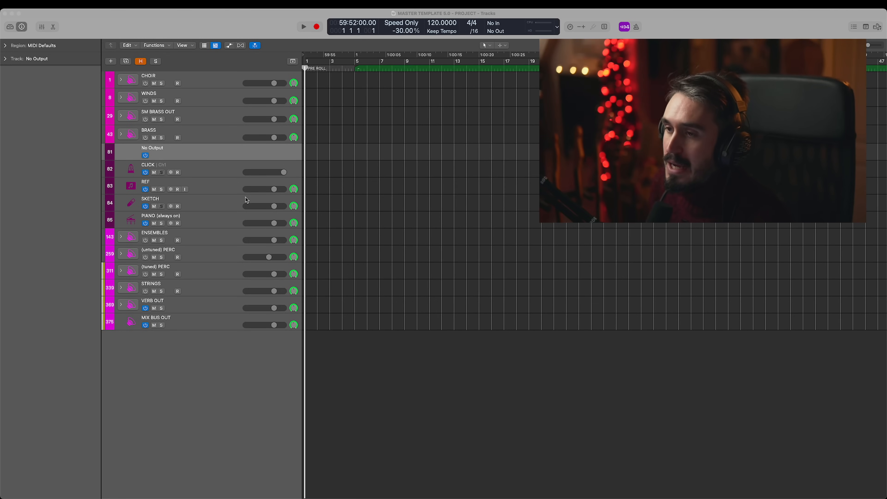
click(198, 235)
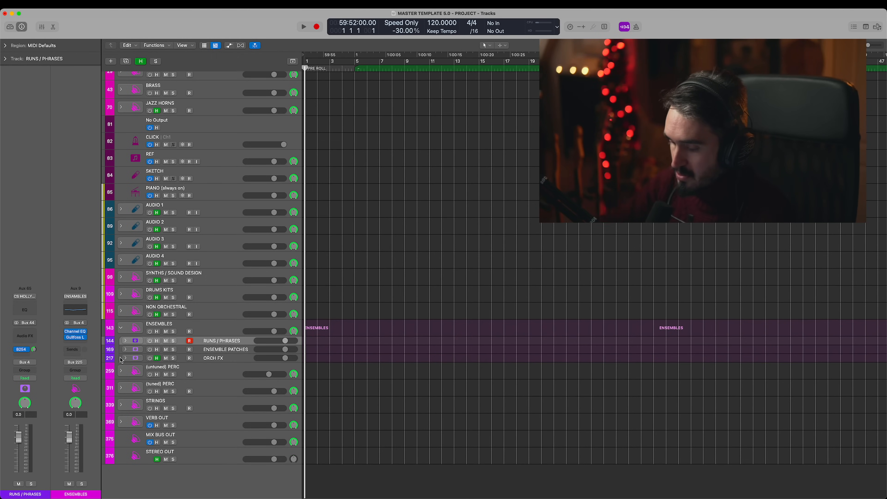
key(ctrl+h)
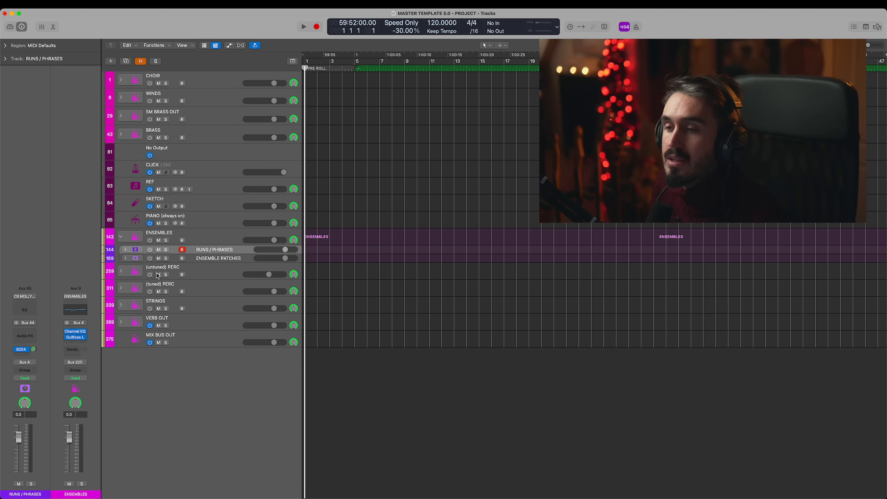
click(125, 249)
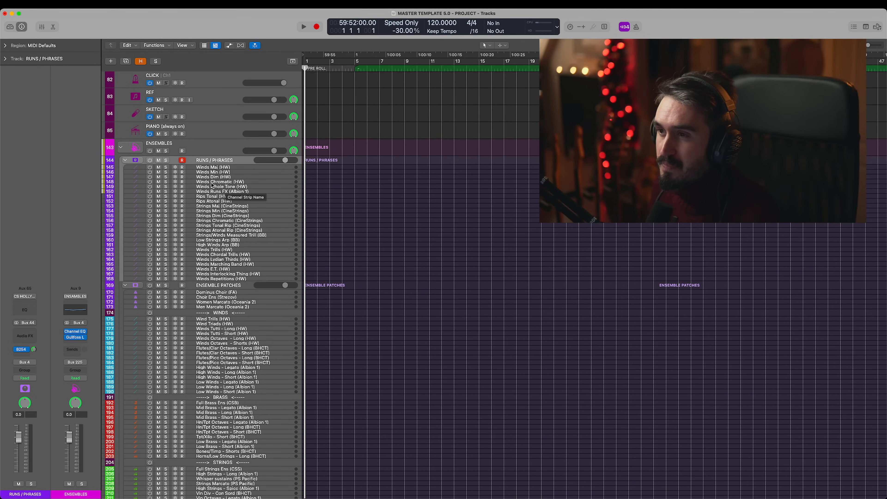
- Select Winds Maj (HW) and Strings Maj (CineStrings) in turn, and open the Kontakt instrument of Strings Maj (CineStrings)
click(226, 168)
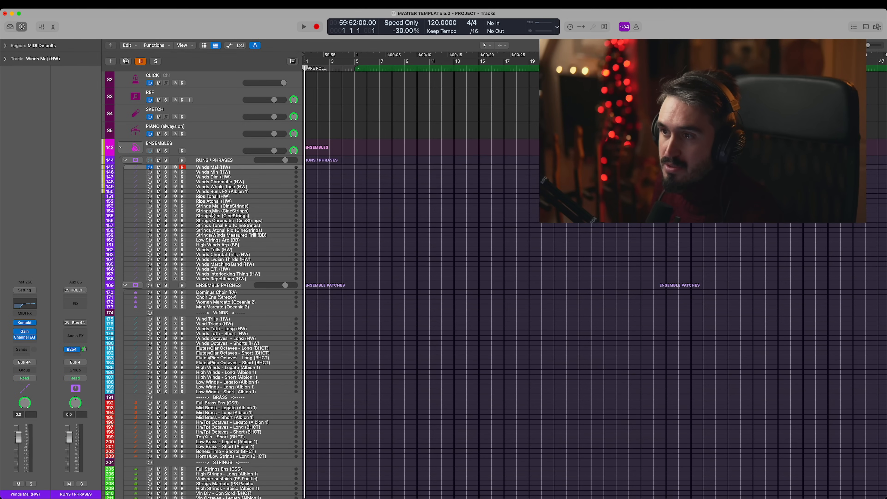
mouse_move(26, 324)
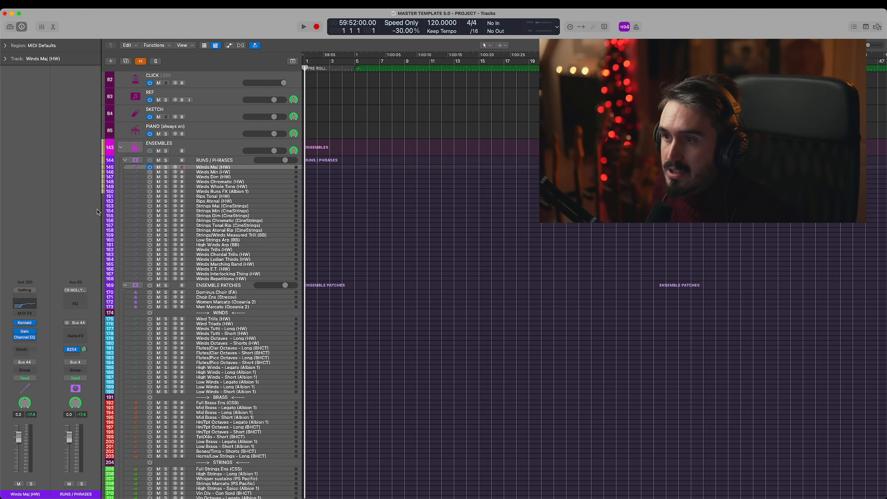
click(238, 207)
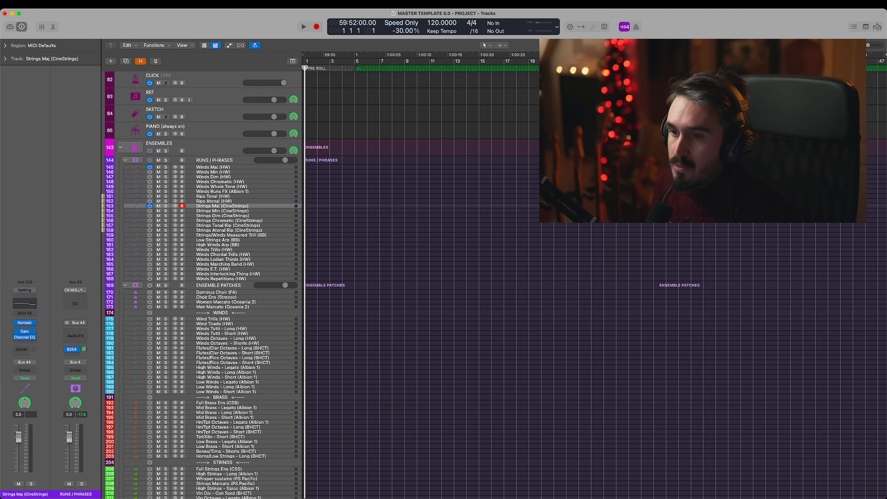
click(27, 324)
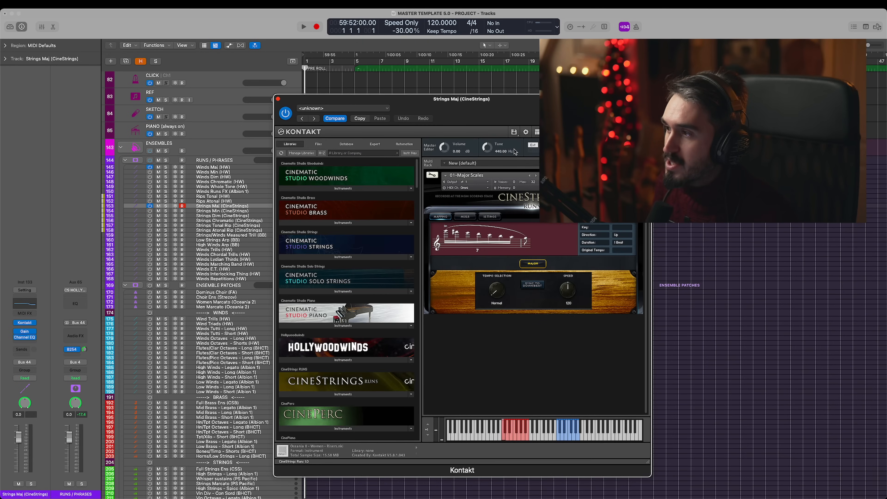
- Layer winds and strings runs by record-arming Winds Maj (HW) with Strings Maj (CineStrings), and Winds Dim (HW) with Strings Dim (CineStrings)
click(182, 167)
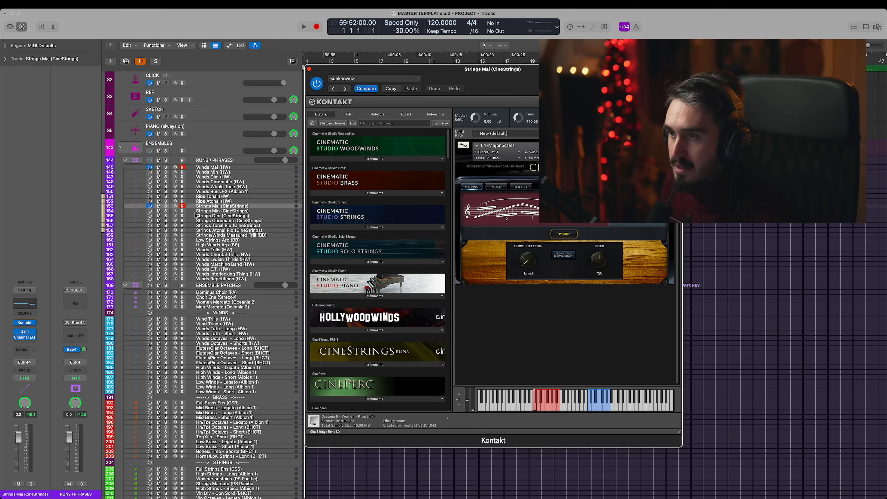
click(261, 216)
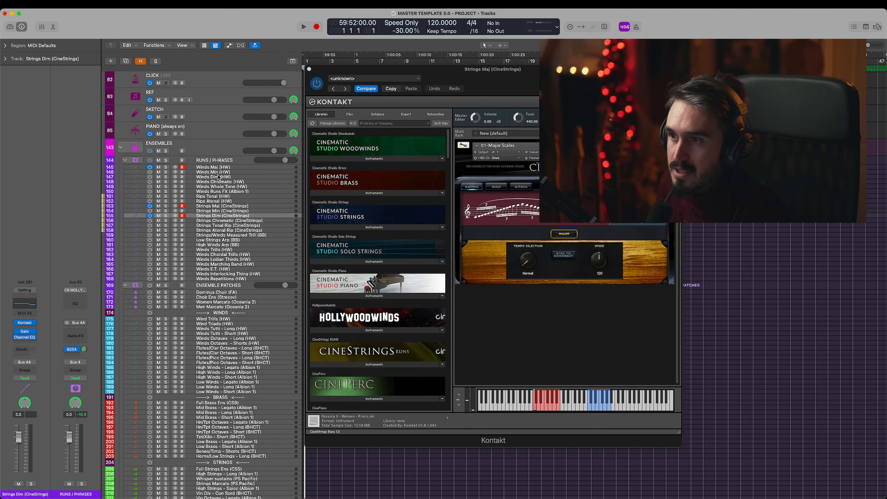
click(183, 177)
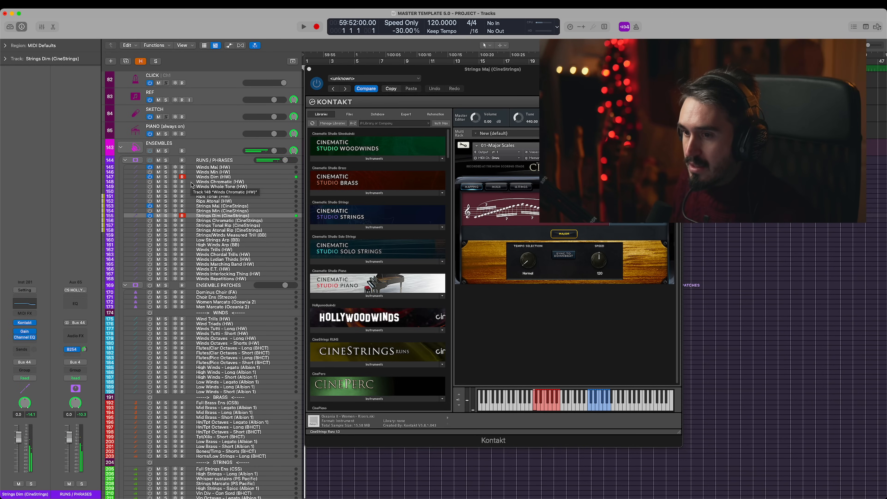
- Compare Winds Maj (HW) with Strings Maj (CineStrings), view the latter's Major Scales patch in Kontakt, and close its window
click(220, 168)
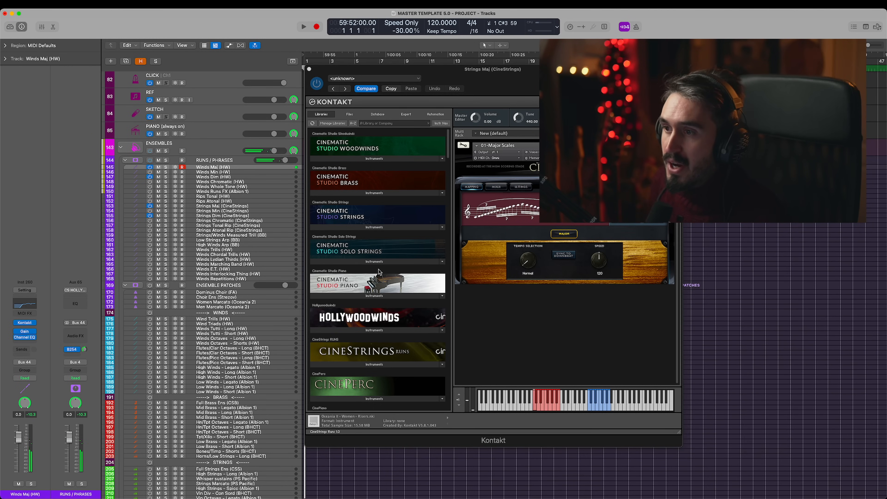
click(253, 206)
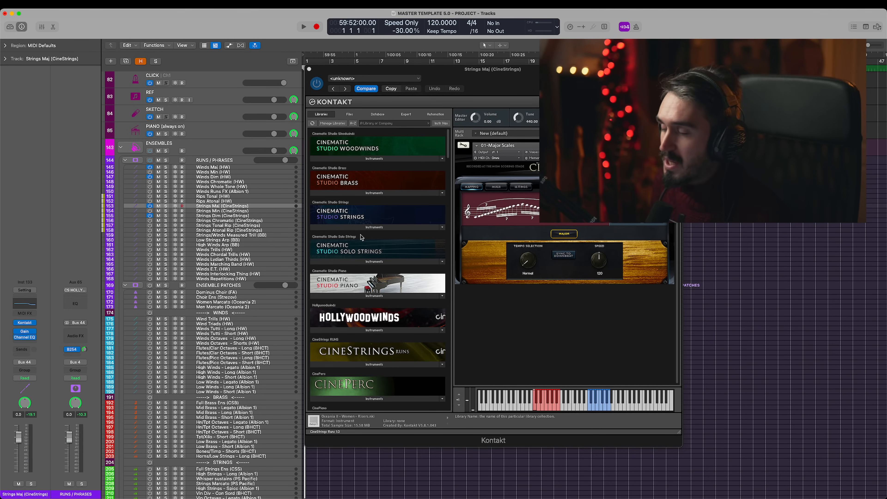
drag(304, 68, 116, 31)
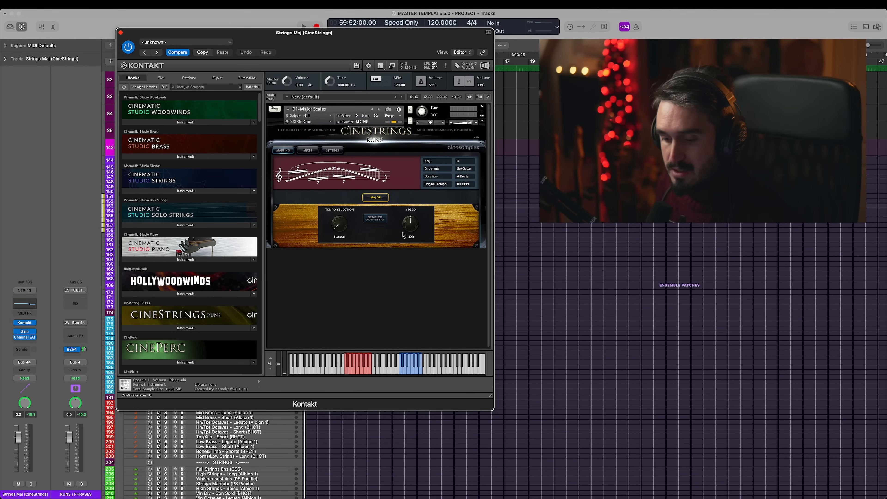
click(121, 33)
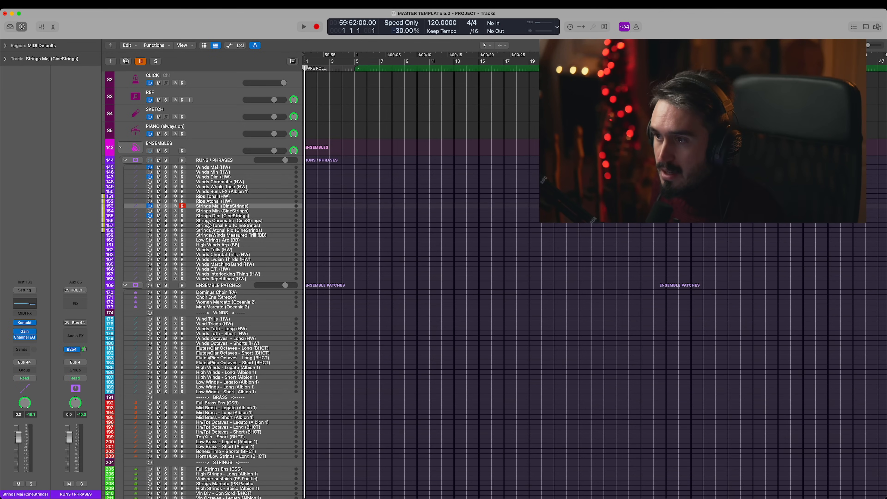
- Select the Winds Runs FX (Albion 1) track and view its Kontakt instrument
click(233, 190)
click(238, 184)
click(237, 191)
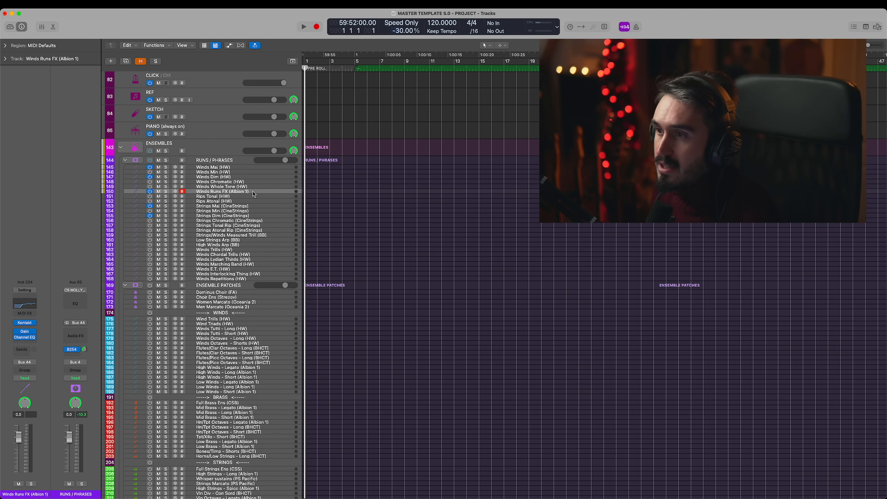
click(25, 322)
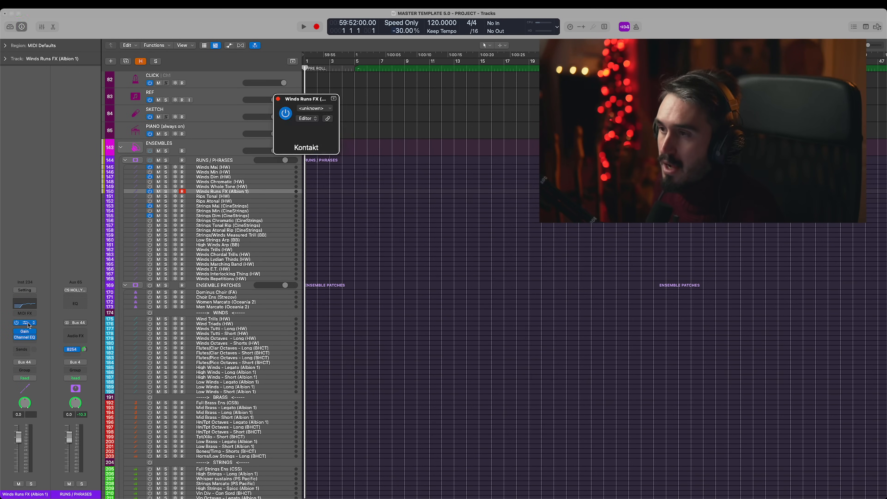
drag(528, 110, 523, 73)
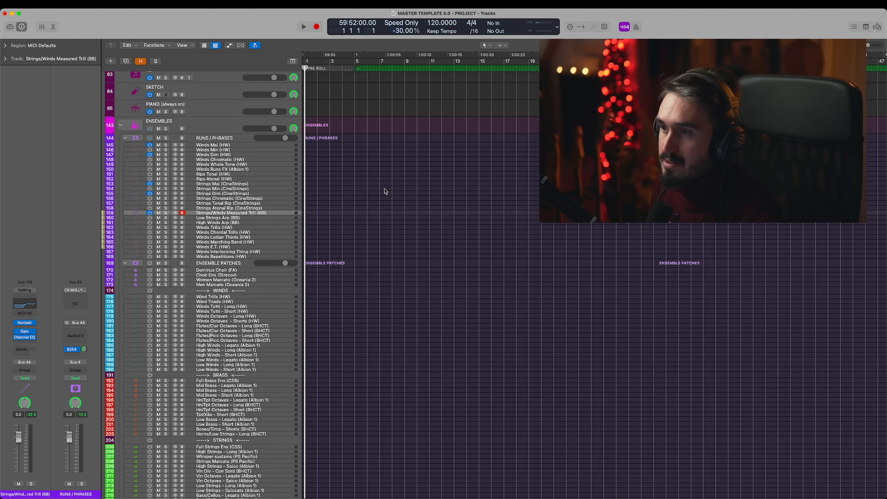
- Select Winds Lydian Thirds (HW), and activate the Winds Marching Band, Winds E.T. and Winds Repetitions (HW) tracks for audition
scroll(235, 245, down, 2)
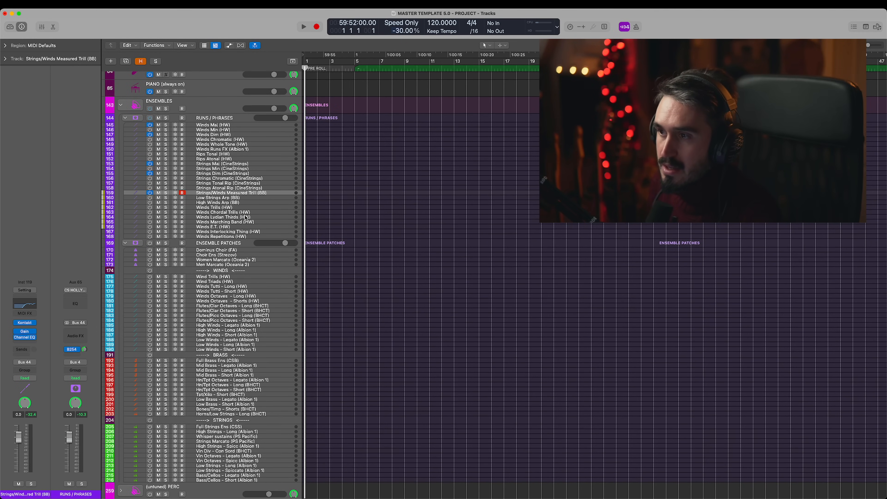
click(246, 217)
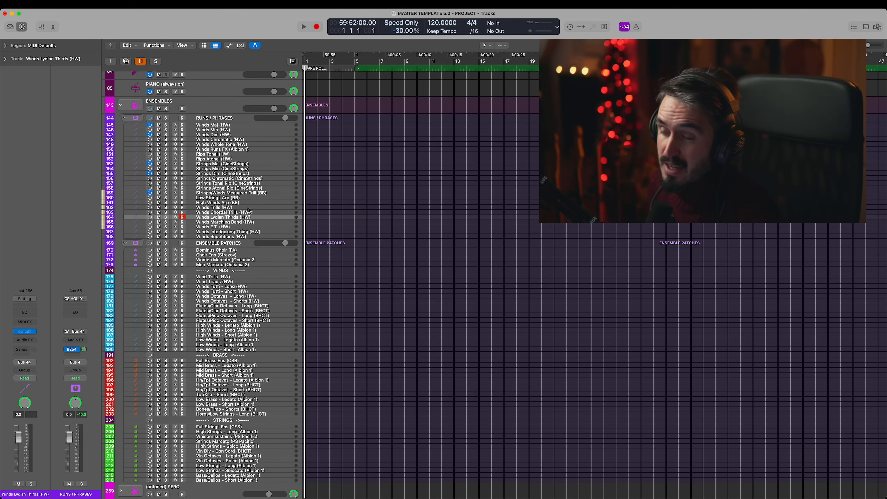
click(182, 222)
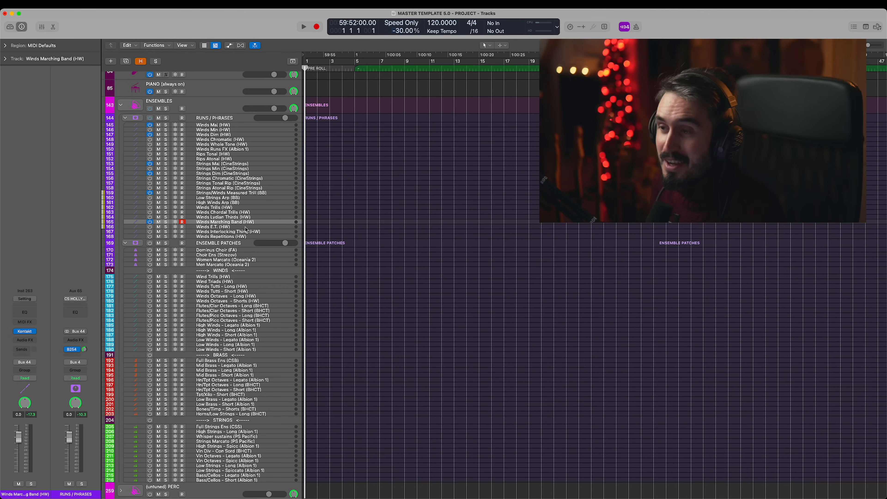
click(154, 228)
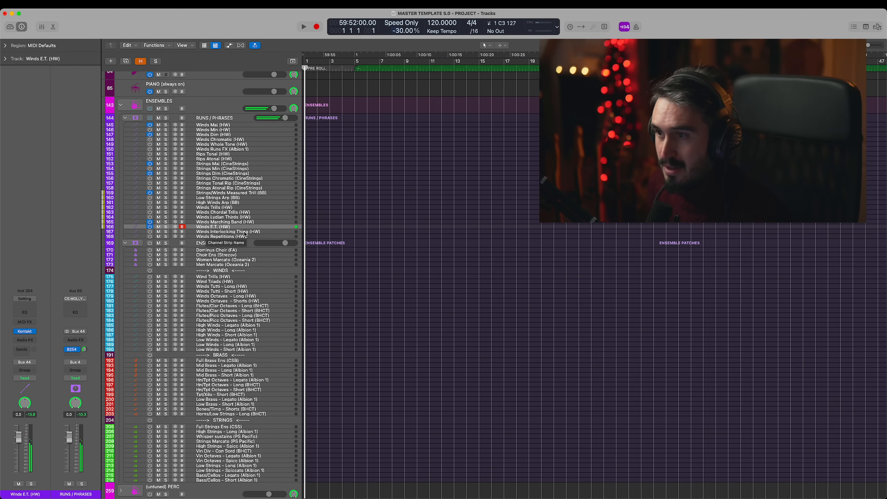
click(153, 237)
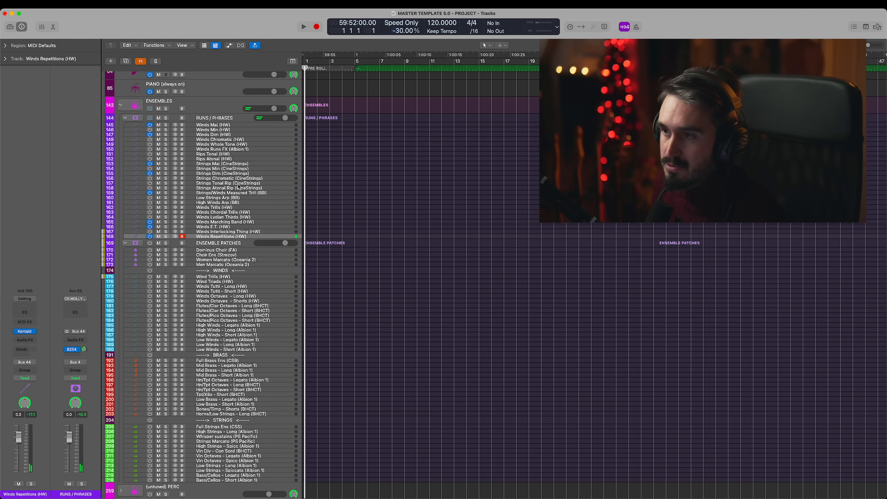
- Select Strings/Winds Measured Trill (BB) and view its Chords High 100BPM (Proto) patch in Kontakt
click(245, 193)
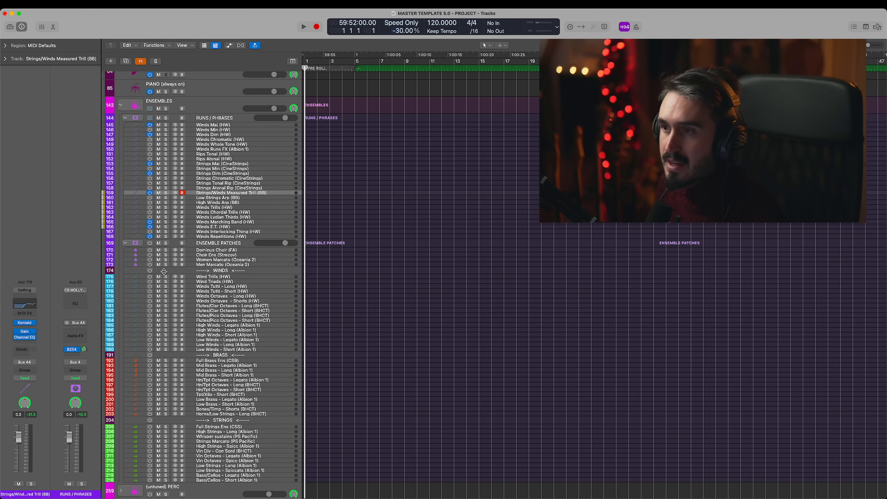
click(30, 322)
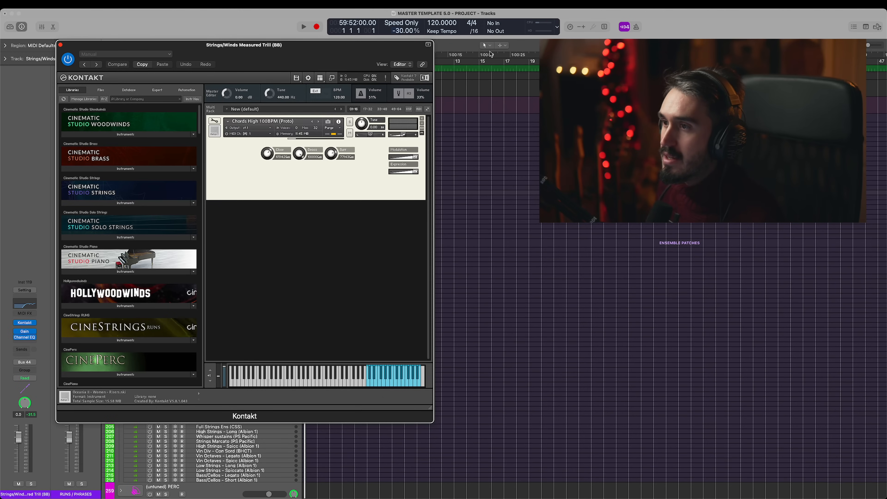
drag(349, 56, 322, 48)
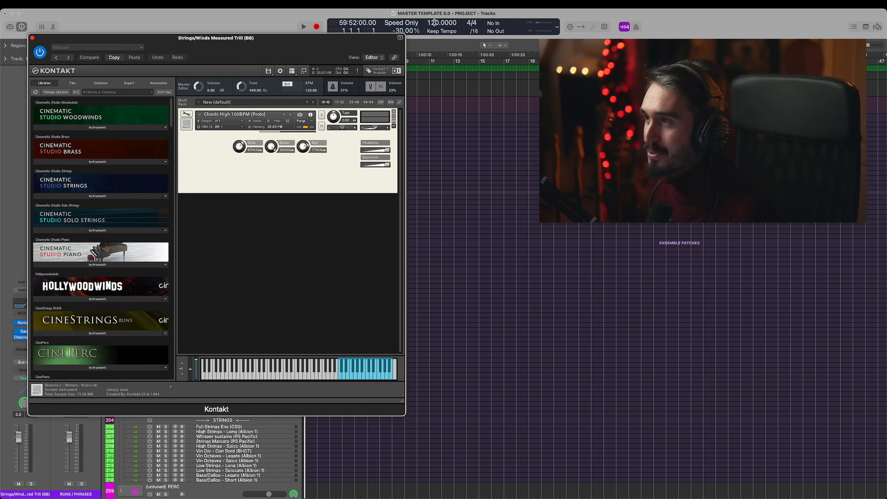
- Try the measured trill patch at project tempos of 100 and 150 BPM, and return the tempo to 120 BPM
drag(434, 22, 434, 56)
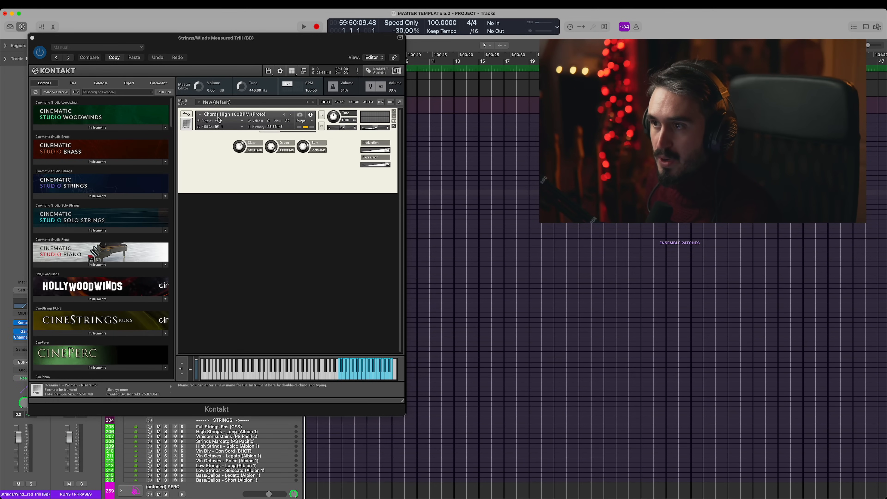
double_click(435, 23)
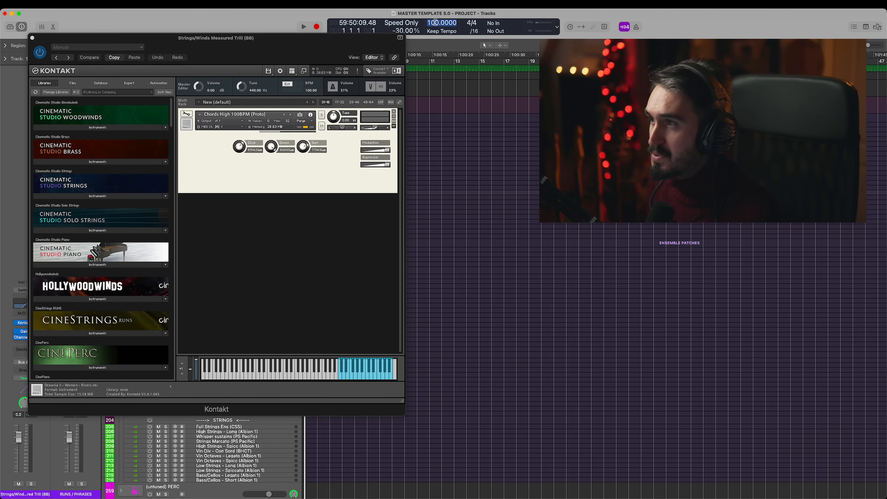
text(150)
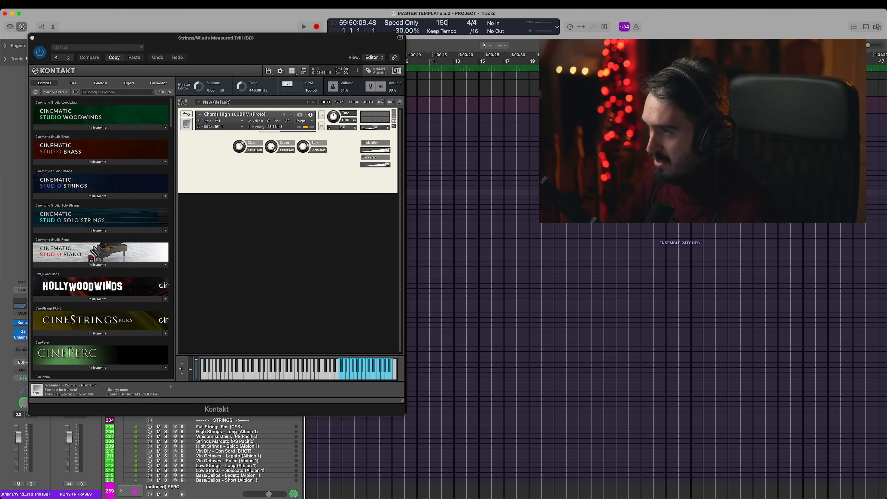
key(Return)
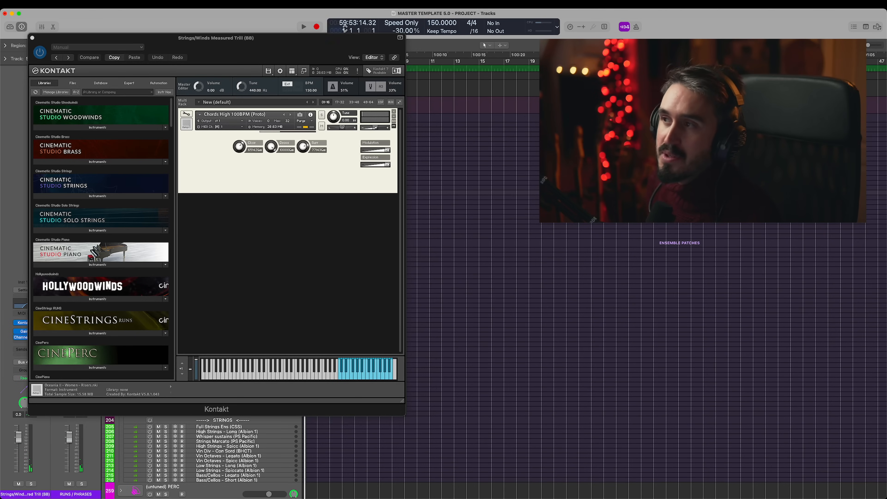
double_click(435, 24)
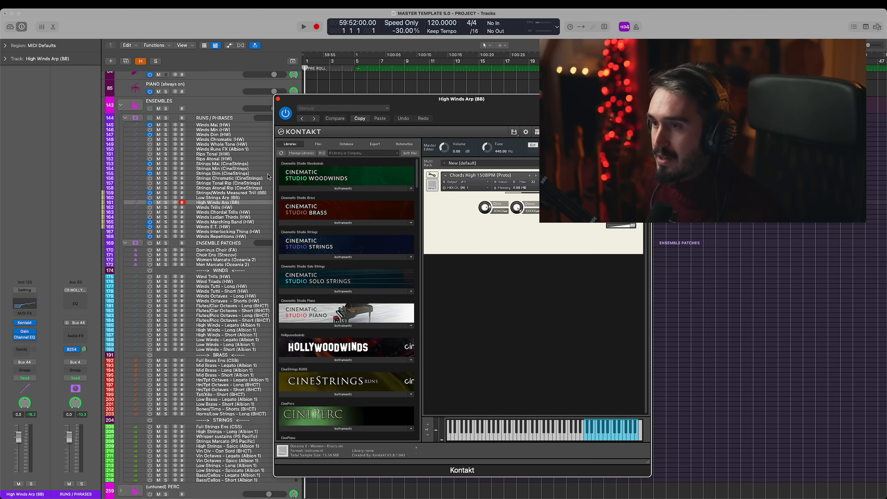
- Close the High Winds Arp (BB) Kontakt window and look over the ENSEMBLE PATCHES choir, winds, brass and strings tracks
click(278, 99)
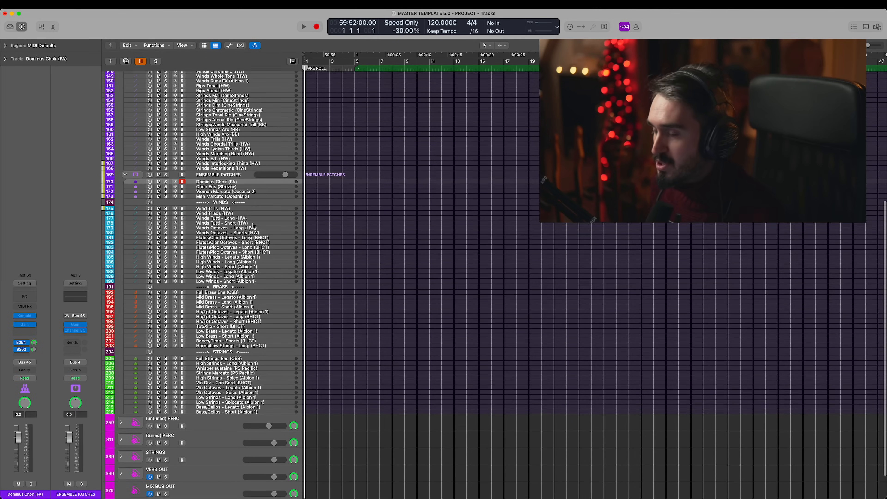
scroll(253, 223, down, 2)
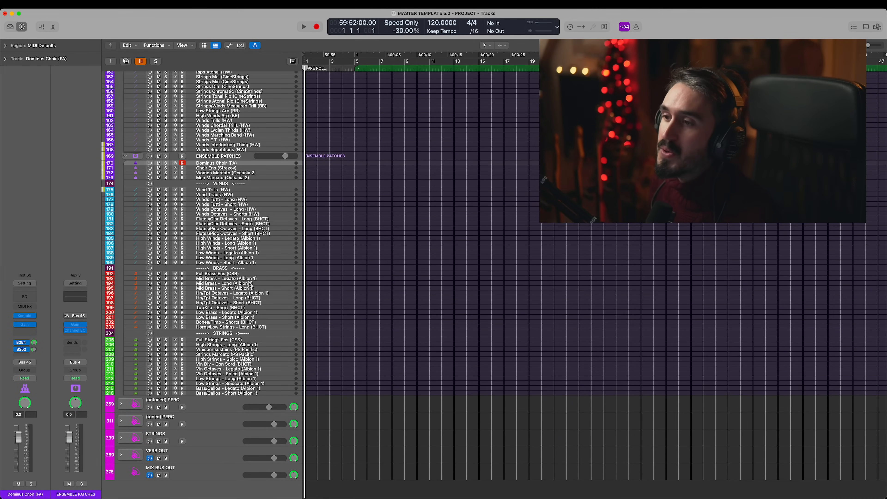
scroll(250, 283, up, 4)
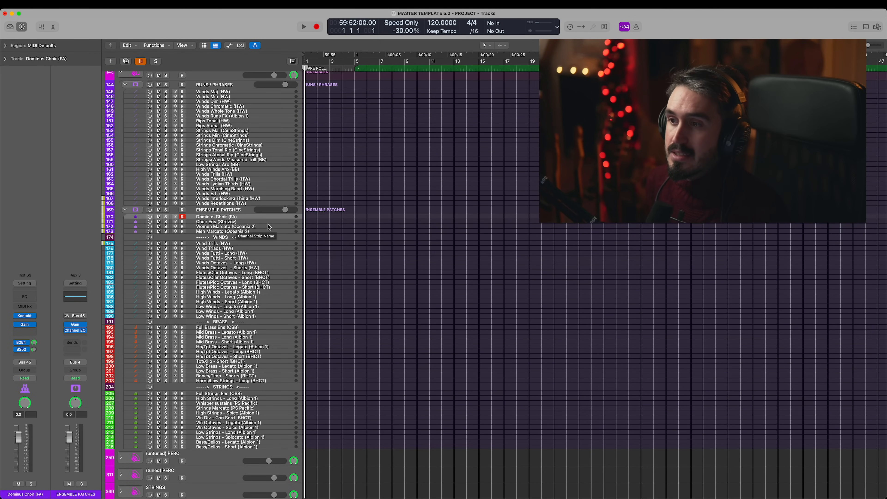
scroll(266, 227, up, 5)
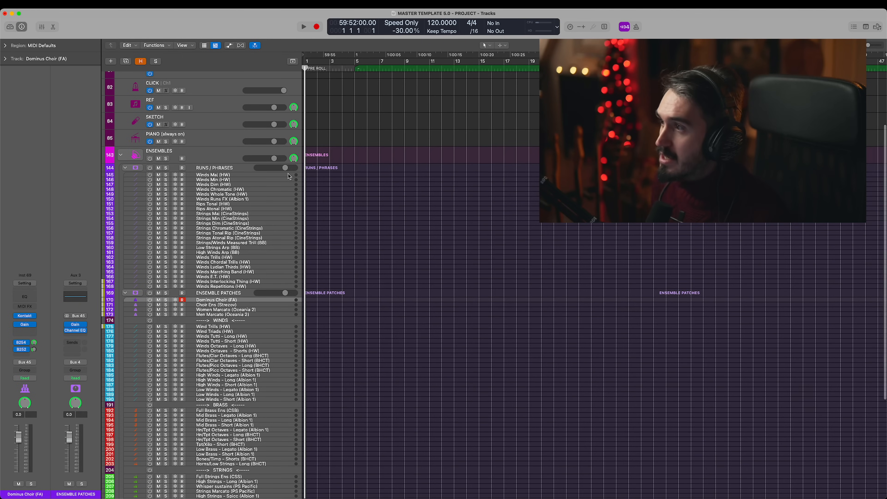
- Select the Choir Ens (Strezov) track under ENSEMBLE PATCHES and switch it on
scroll(271, 240, down, 2)
scroll(265, 239, down, 1)
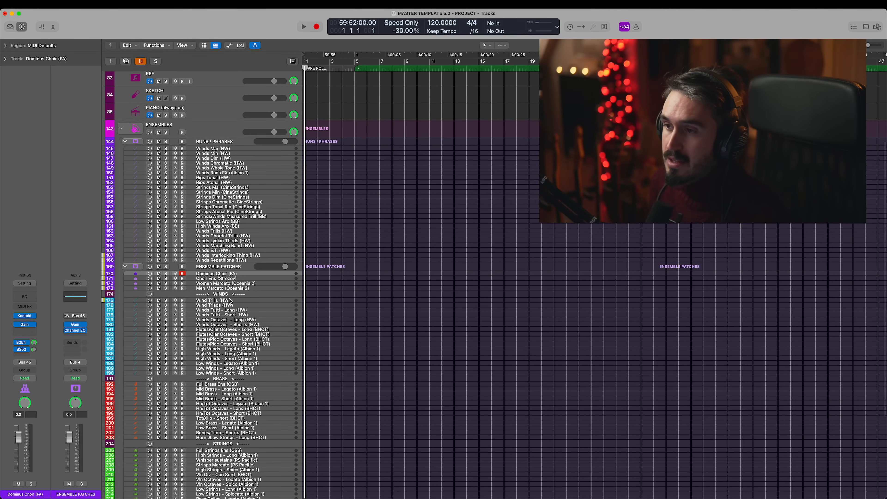
scroll(235, 288, up, 2)
scroll(227, 272, down, 4)
click(209, 249)
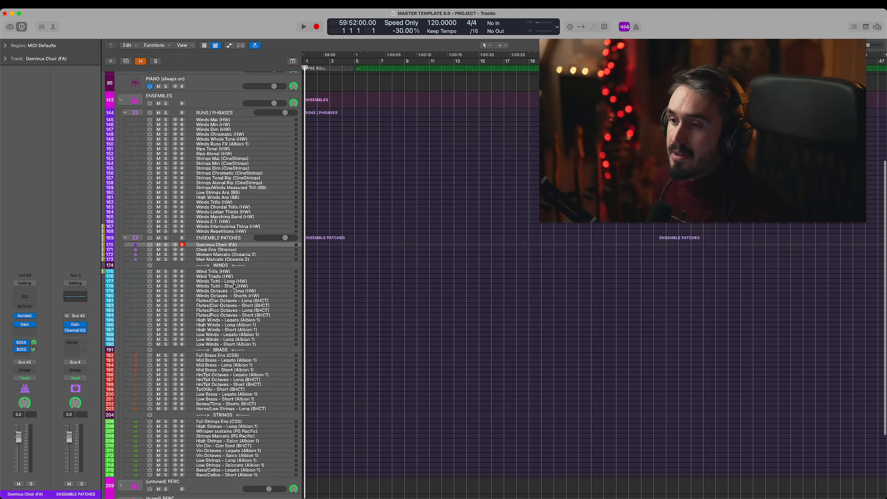
- Compare the ensemble choir with the individual CHOIR folder tracks, and view its Choir Ensemble Performance patch in Kontakt
scroll(181, 231, down, 3)
scroll(216, 222, up, 8)
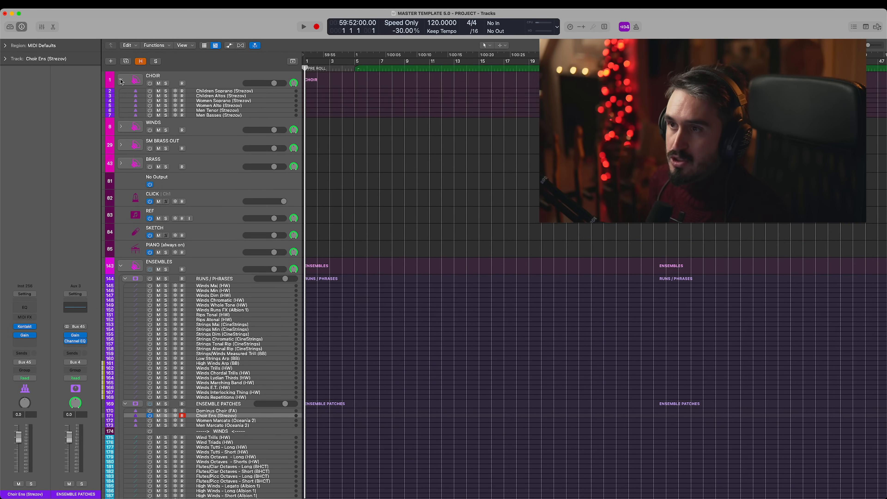
scroll(195, 149, down, 6)
scroll(195, 149, up, 7)
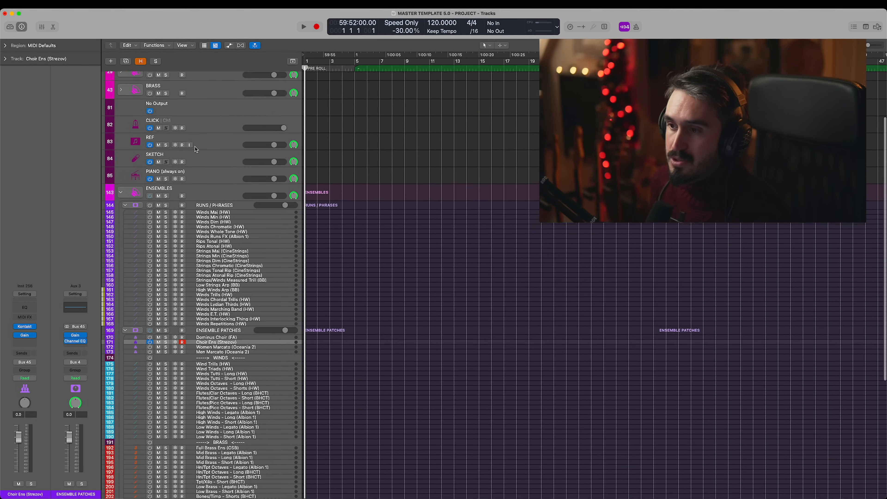
scroll(217, 199, down, 12)
scroll(236, 246, up, 2)
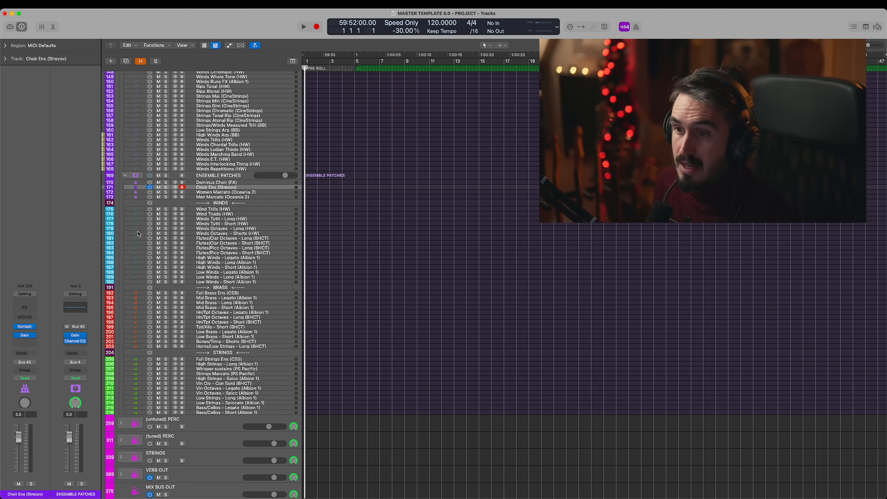
click(25, 327)
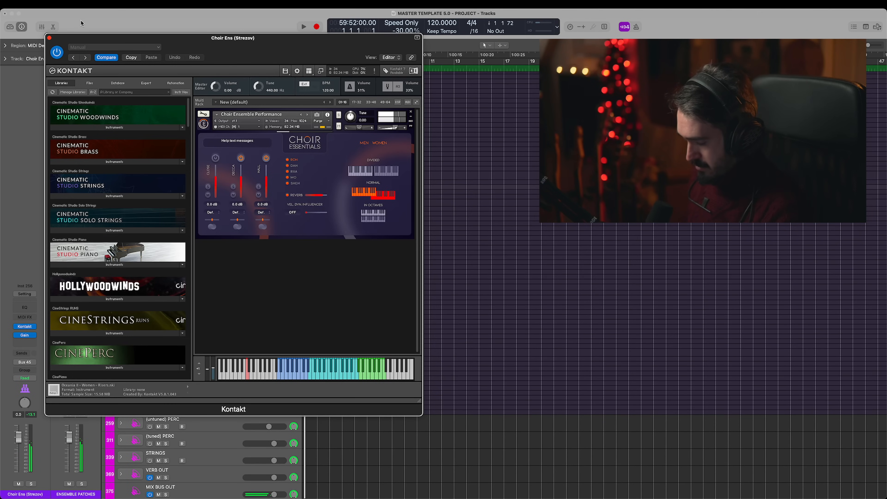
click(49, 38)
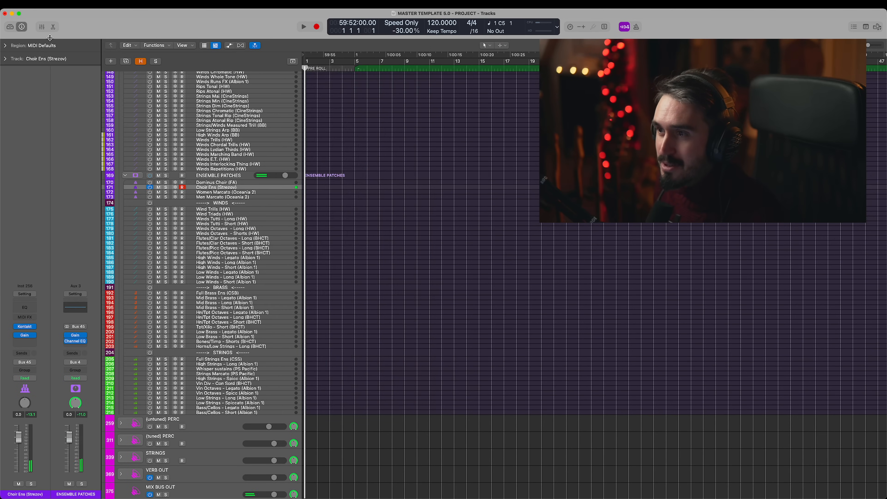
- View the Women Marcato (Oceania 2) patch in Kontakt, and switch on the Men Marcato (Oceania 2) track
click(235, 193)
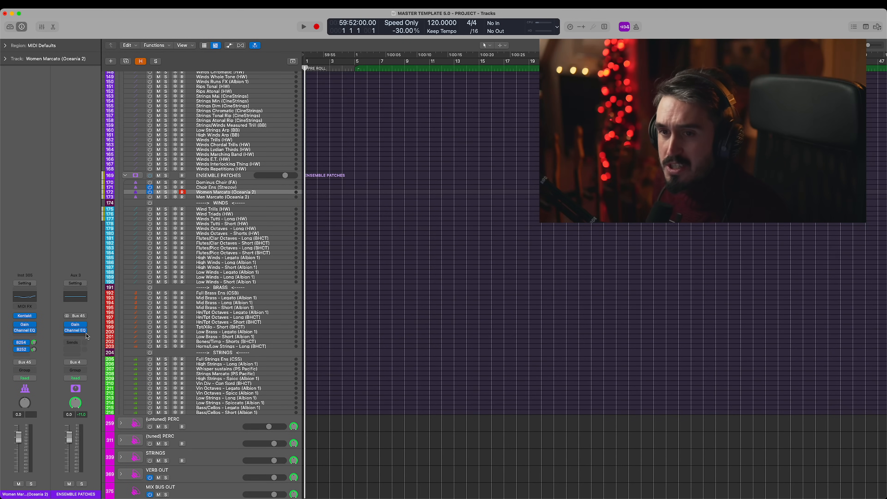
click(25, 316)
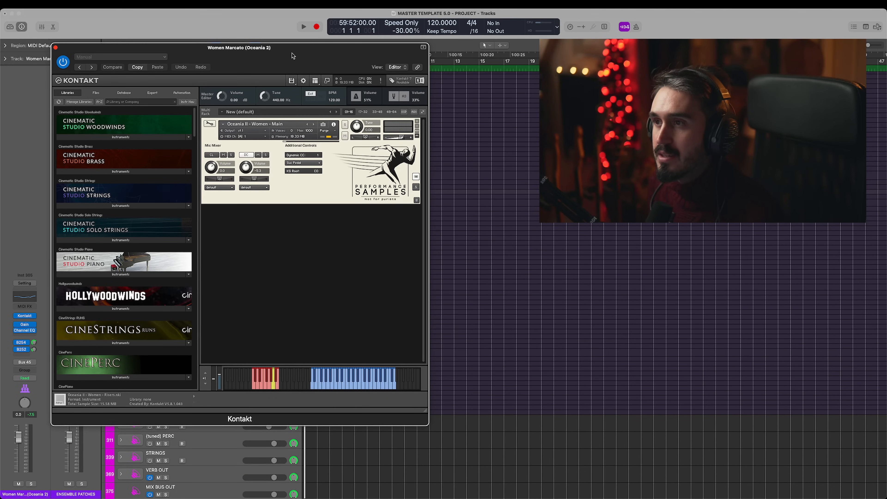
drag(309, 62, 509, 62)
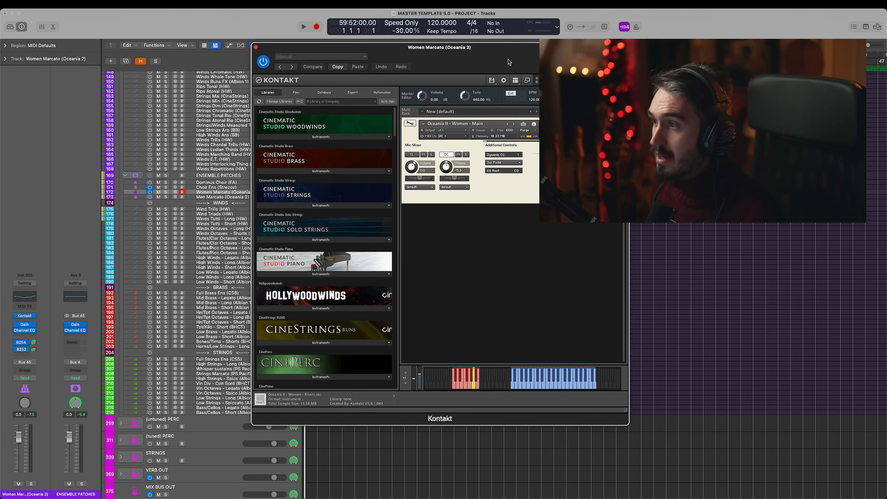
click(152, 199)
click(225, 197)
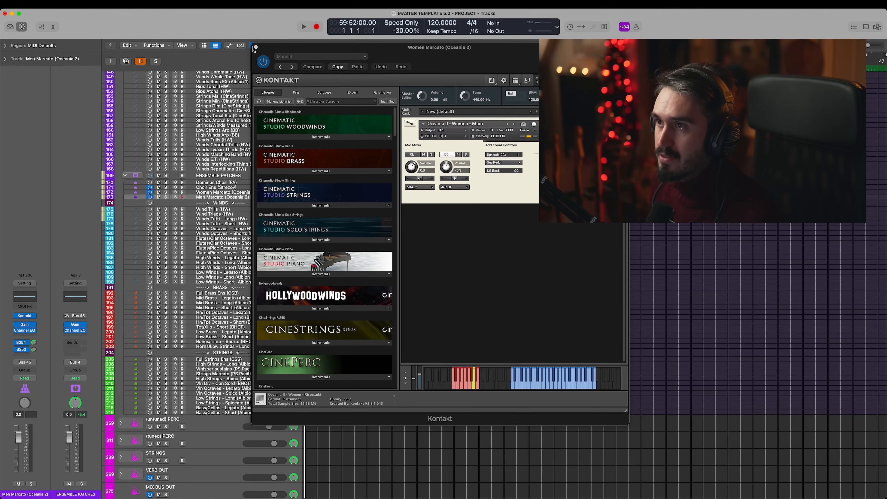
- Return to the Women Marcato (Oceania 2) track and inspect its Channel EQ settings
click(232, 192)
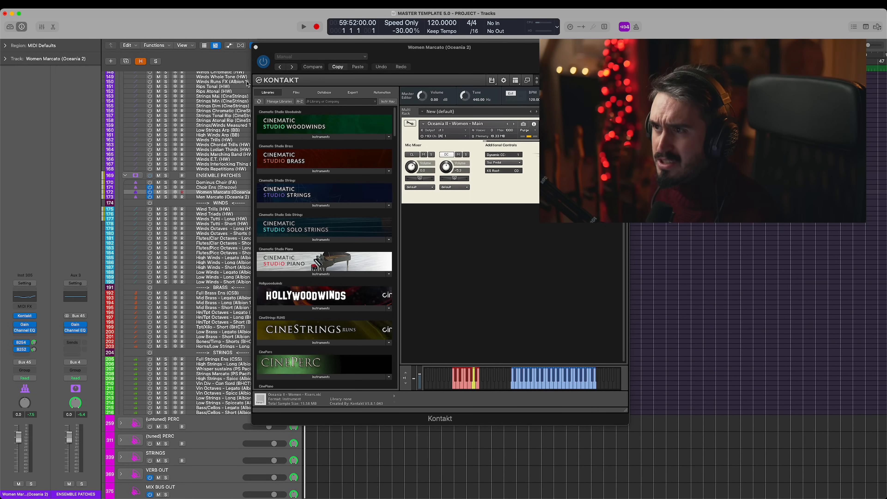
click(256, 47)
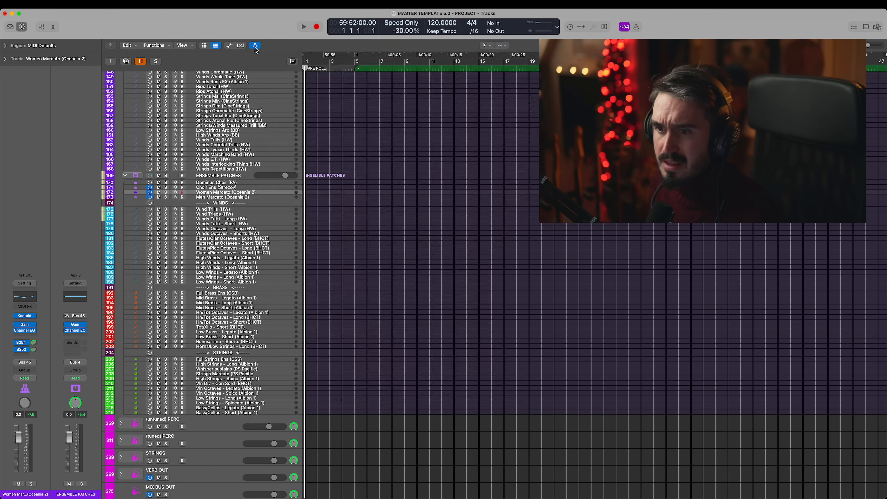
click(27, 329)
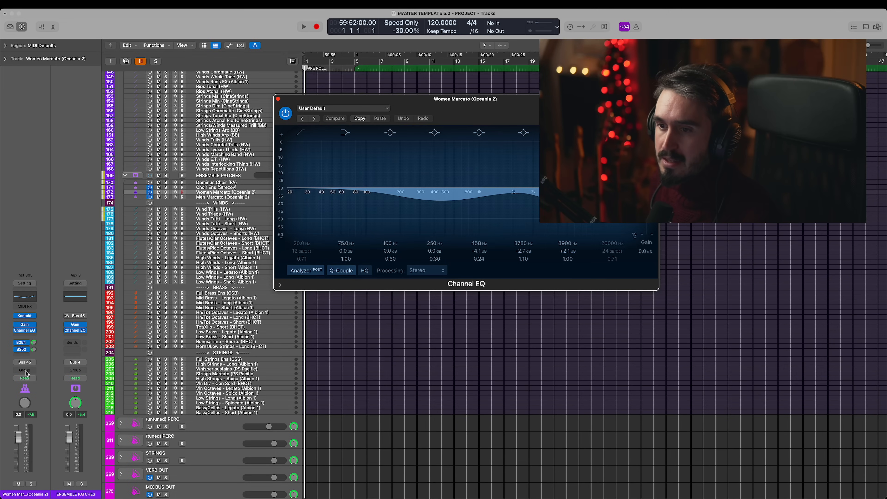
click(279, 99)
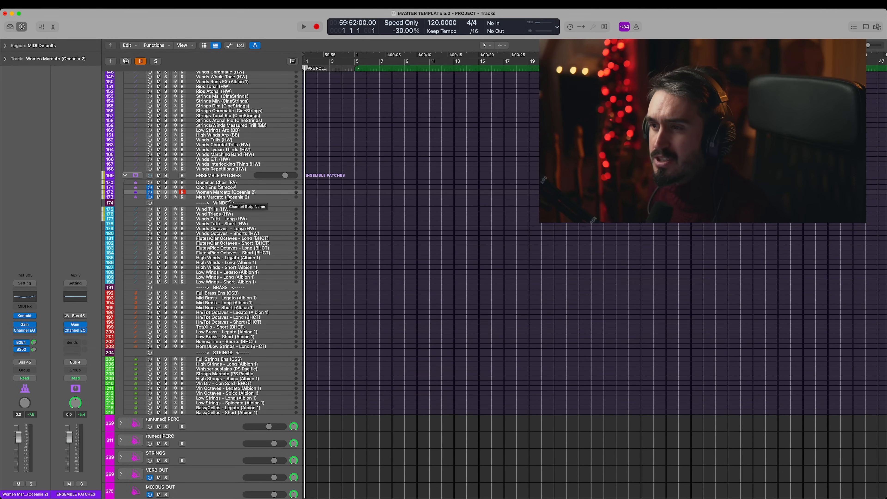
- Reopen the Women Marcato Kontakt patch and toggle its CL mic for comparison, leaving the mic enabled
click(24, 316)
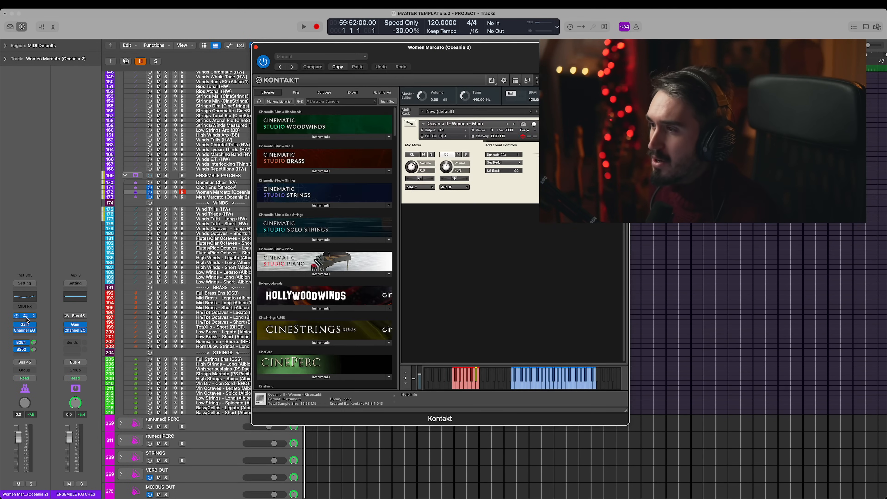
click(416, 157)
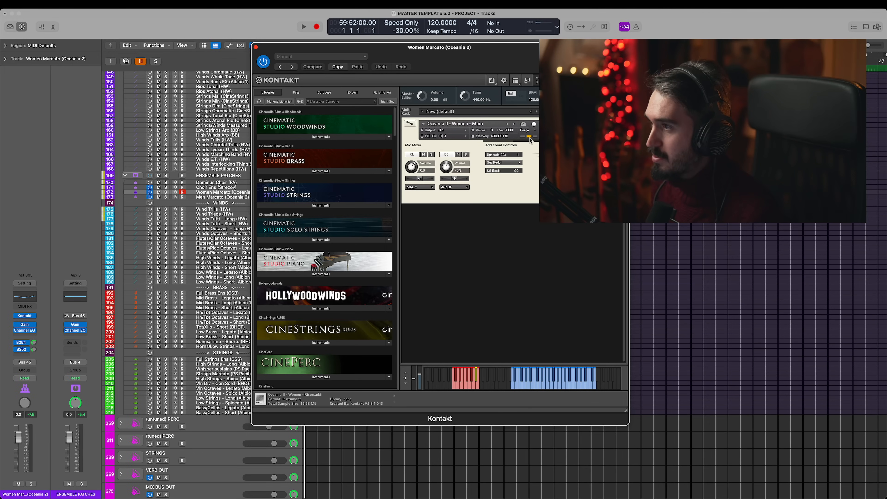
click(413, 155)
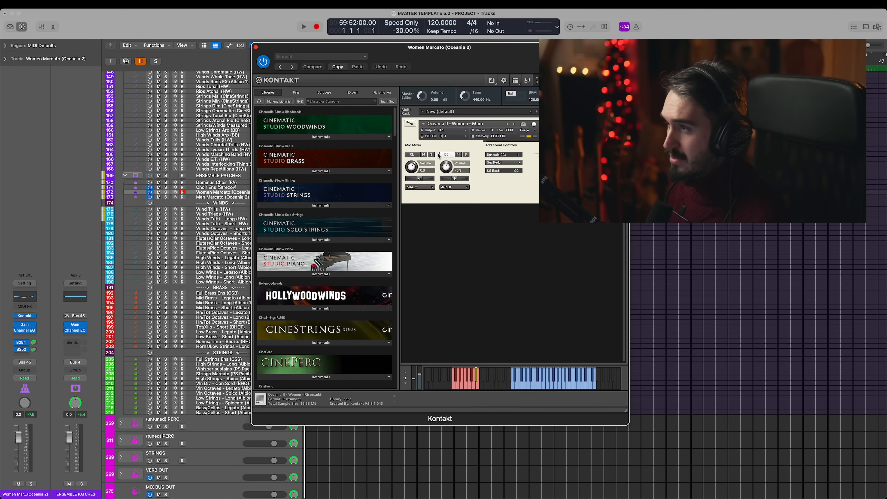
click(412, 156)
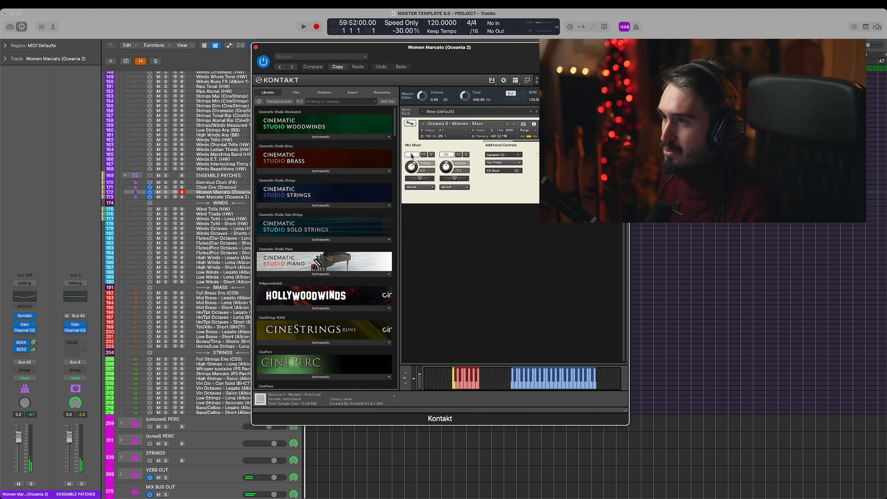
- View the Men Marcato (Oceania 2) Kontakt patch, close it, and switch off both the Men and Women Marcato tracks
key(Down)
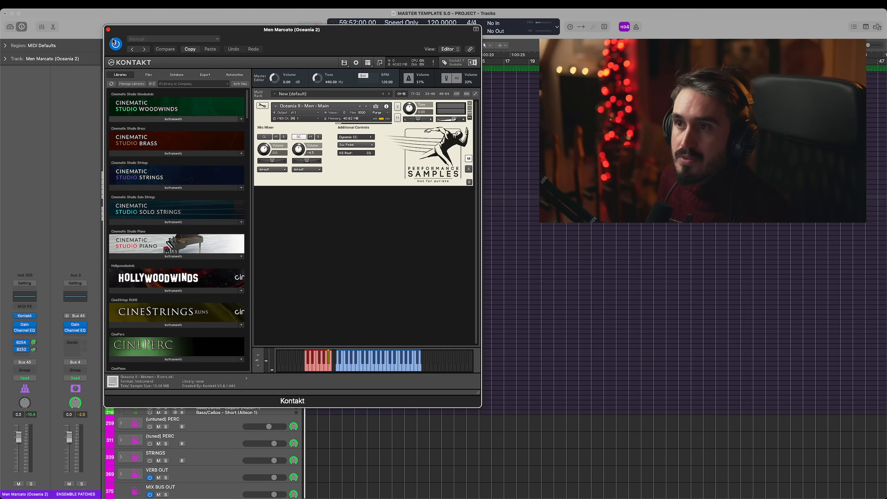
click(109, 30)
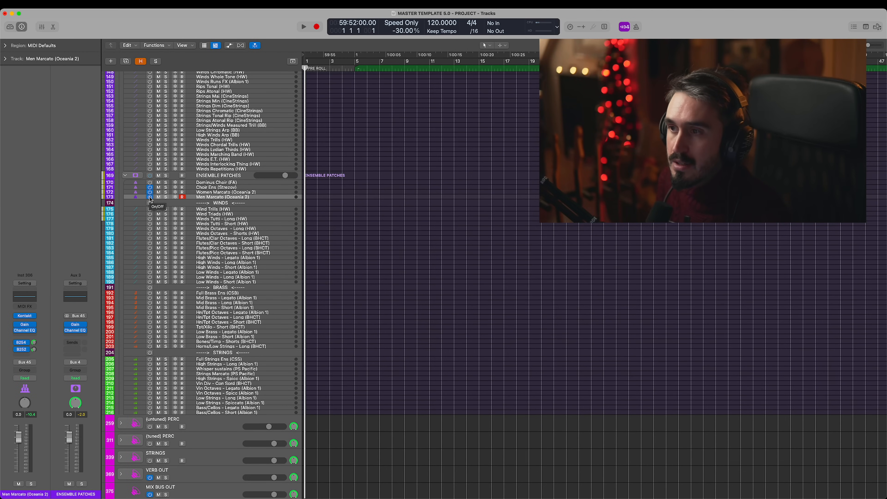
drag(150, 197, 149, 194)
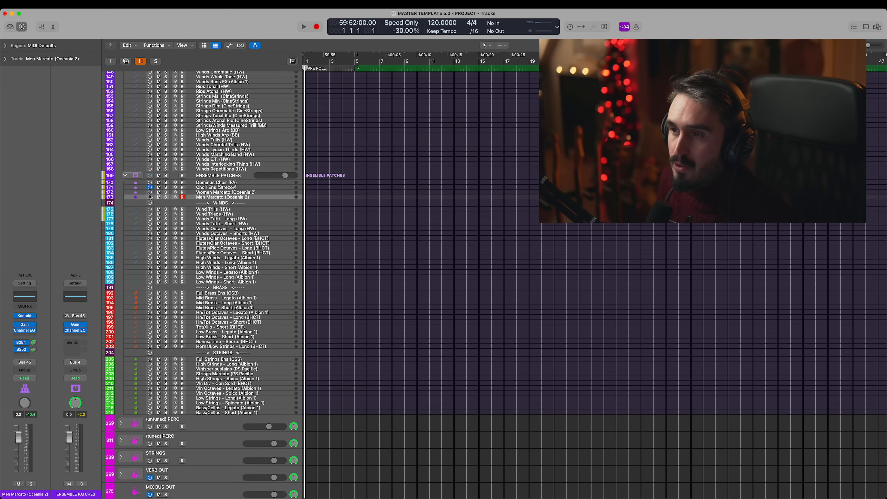
- Switch on the Winds Tutti - Long and Winds Tutti - Short (HW) tracks, and select the Short one for audition
click(246, 210)
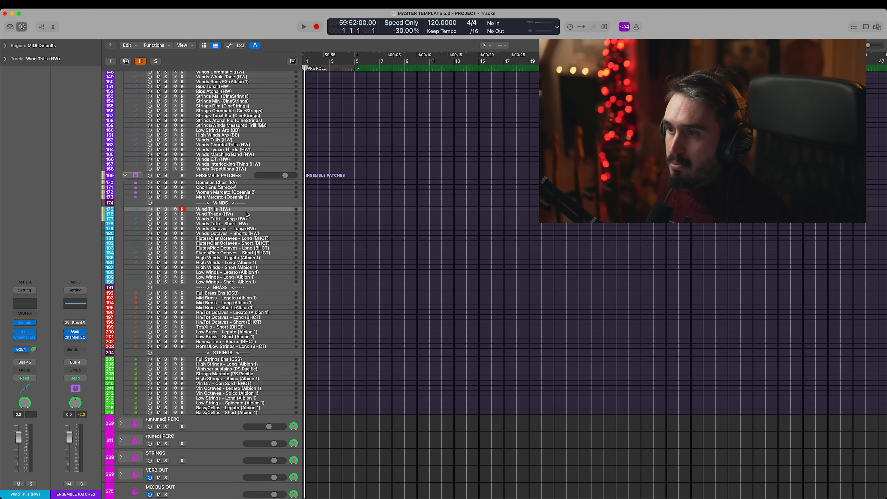
scroll(258, 216, down, 1)
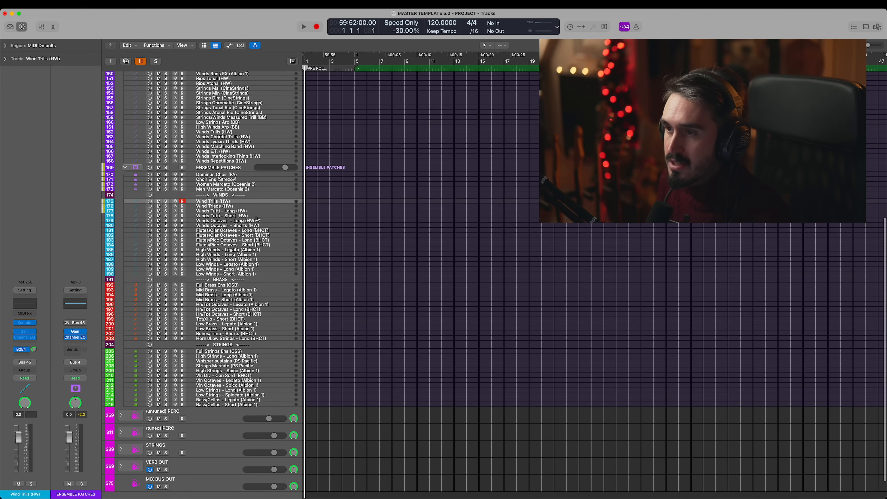
scroll(201, 254, down, 2)
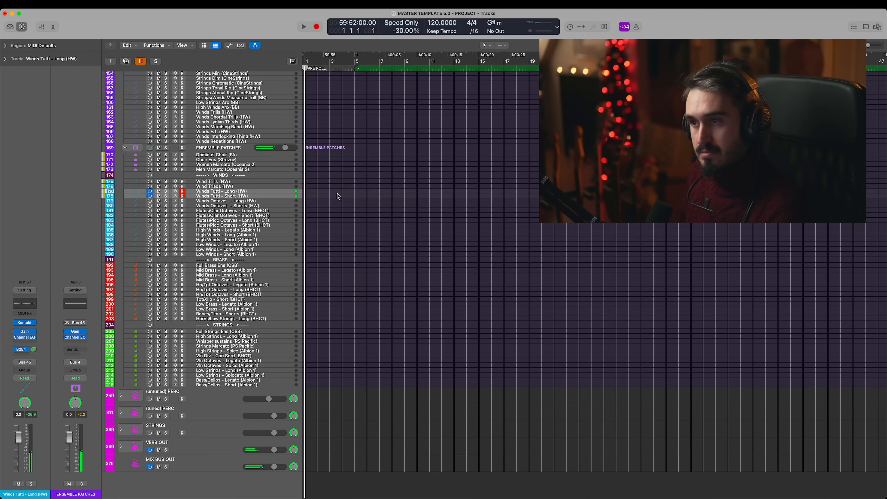
click(192, 196)
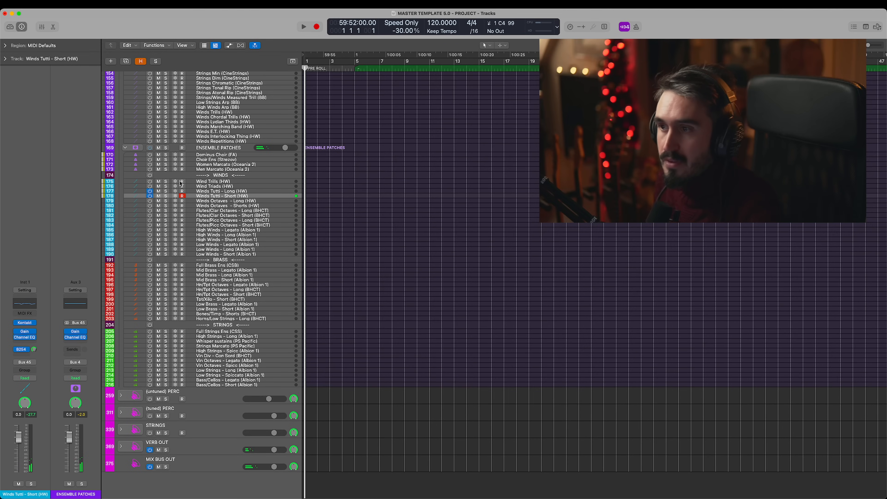
- Select Winds Octaves - Shorts (HW) and record-arm Winds Octaves - Long (HW) with it to play both layered
click(258, 207)
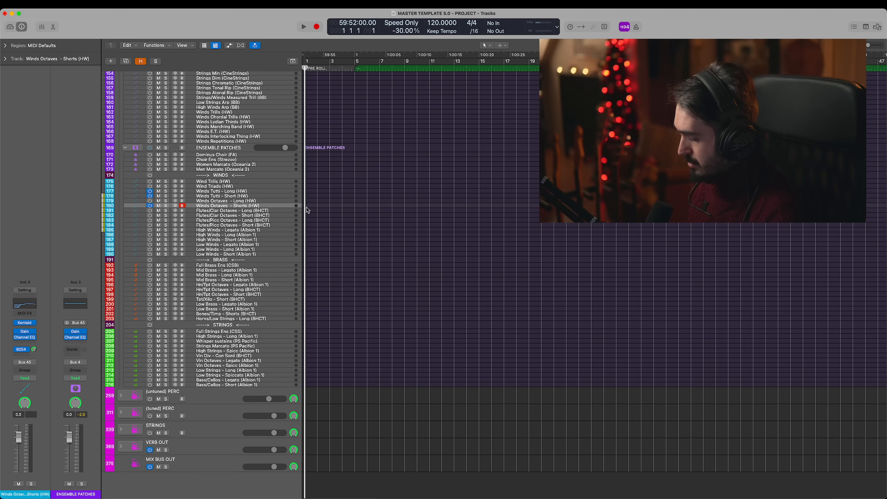
click(183, 201)
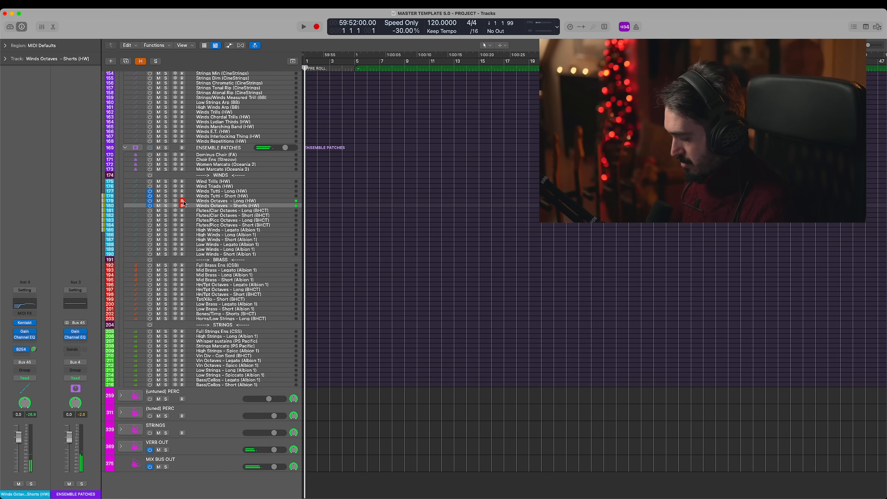
scroll(209, 187, down, 1)
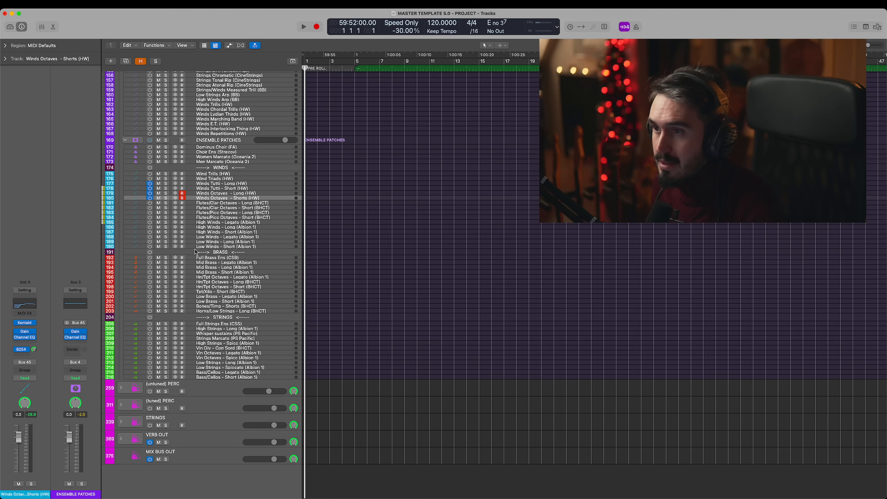
- Select Flutes/Picc Octaves - Short (BHCT), and switch on and arm it together with Flutes/Picc Octaves - Long (BHCT)
scroll(219, 219, up, 15)
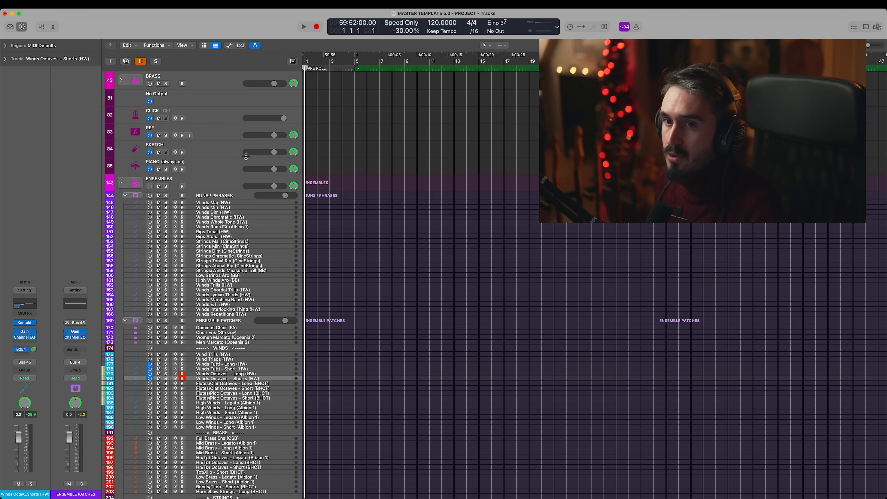
scroll(233, 153, up, 7)
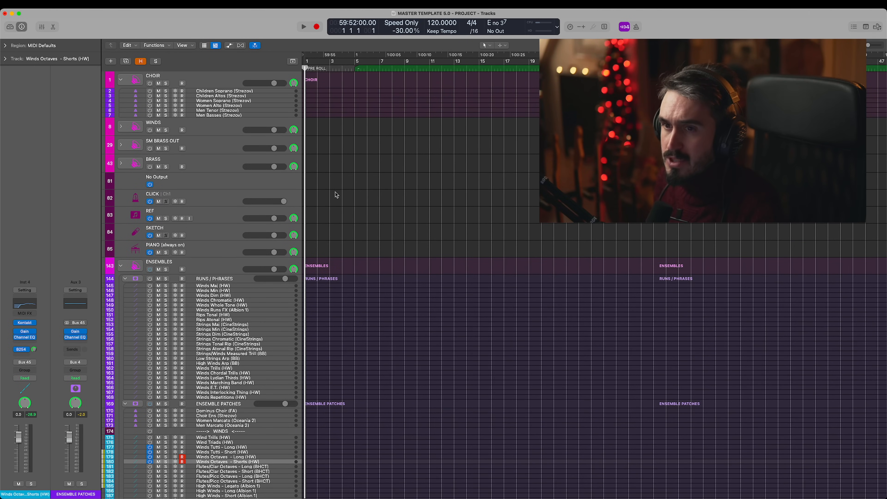
scroll(299, 234, down, 6)
scroll(254, 265, down, 3)
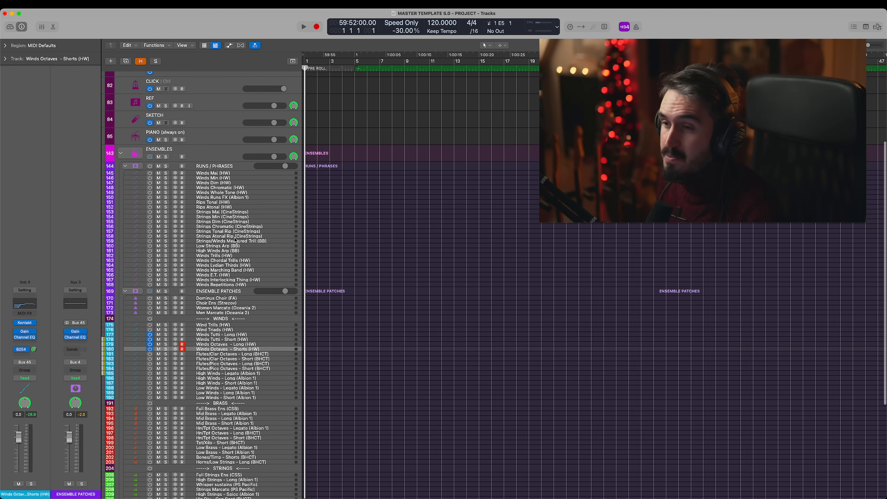
scroll(254, 308, down, 4)
click(252, 318)
scroll(247, 305, down, 8)
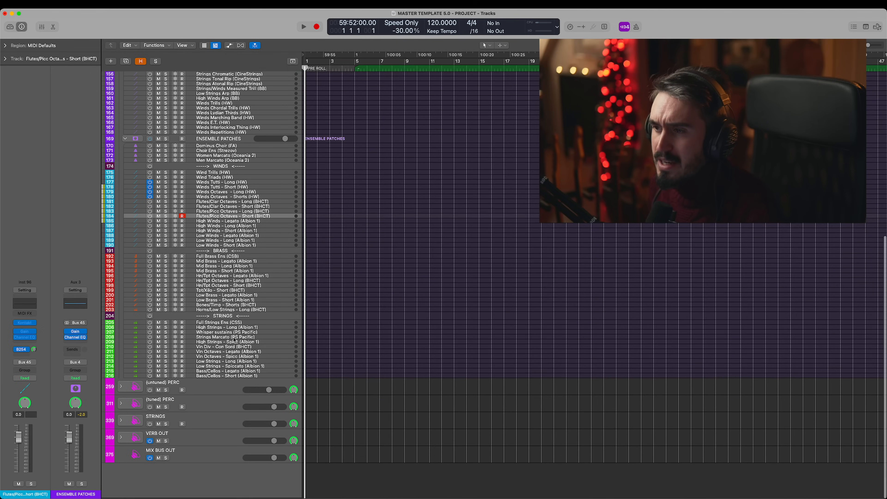
click(150, 218)
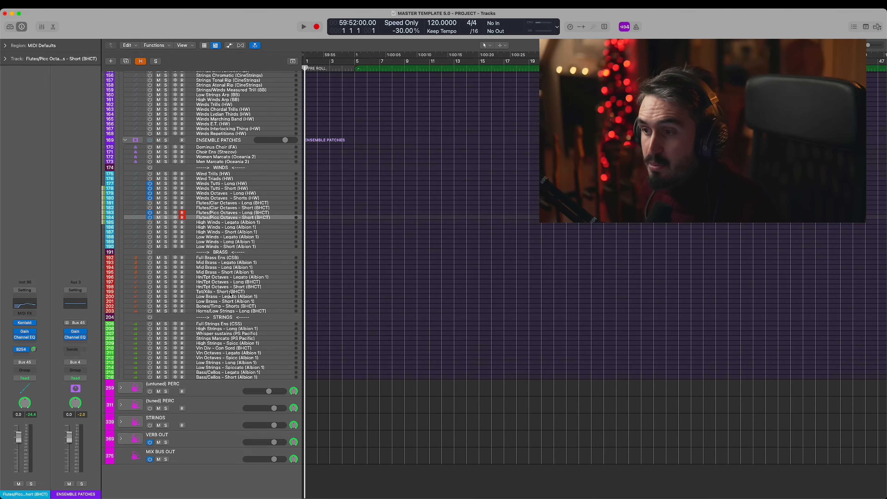
scroll(243, 330, up, 5)
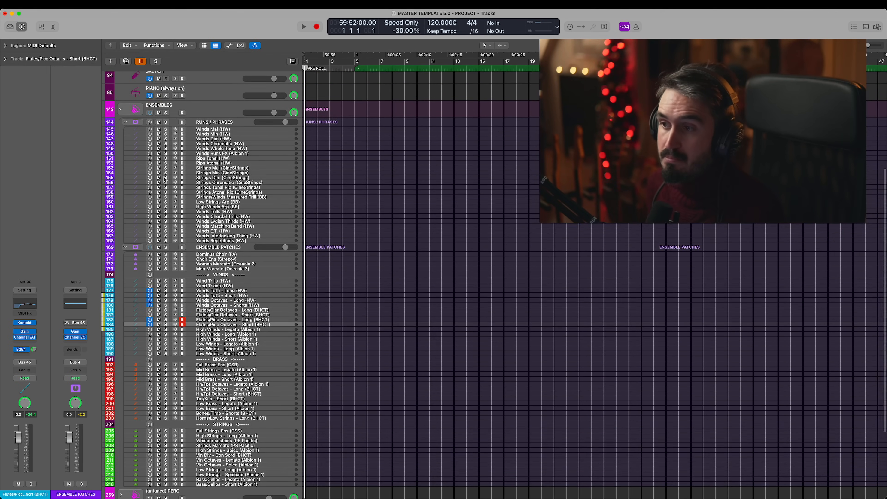
- Expand the FLUTES AND PICC stack and switch on Picc (CSW) and Flute Solo (CSW) to play them together
scroll(243, 329, down, 5)
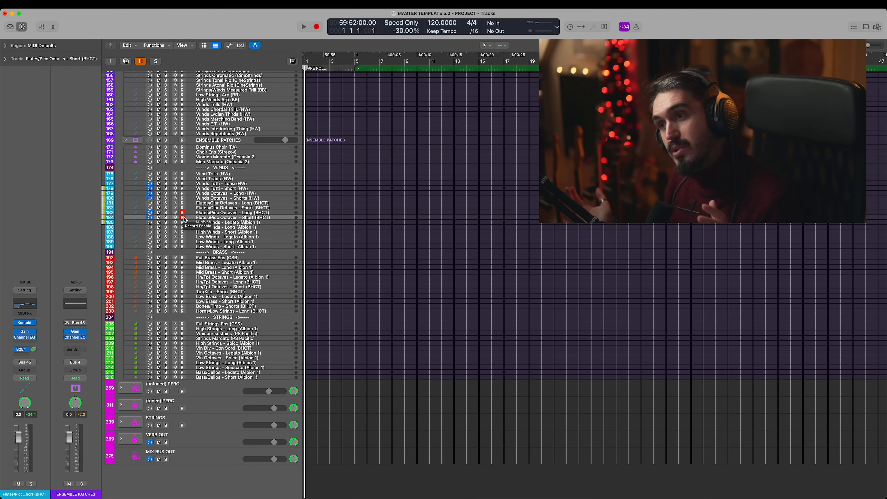
scroll(209, 185, up, 12)
click(227, 141)
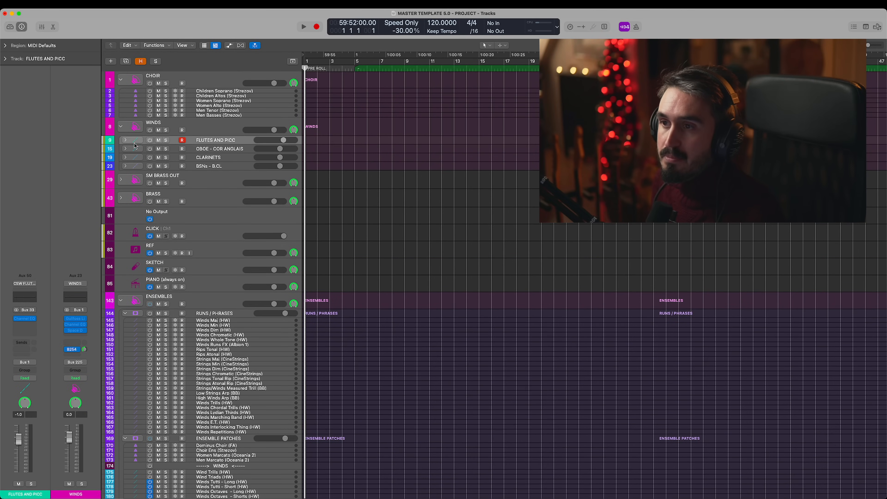
click(126, 140)
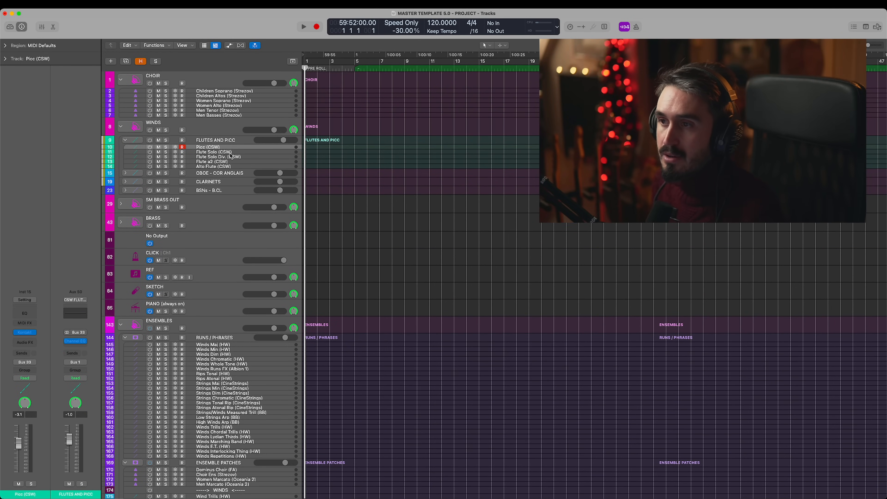
click(232, 148)
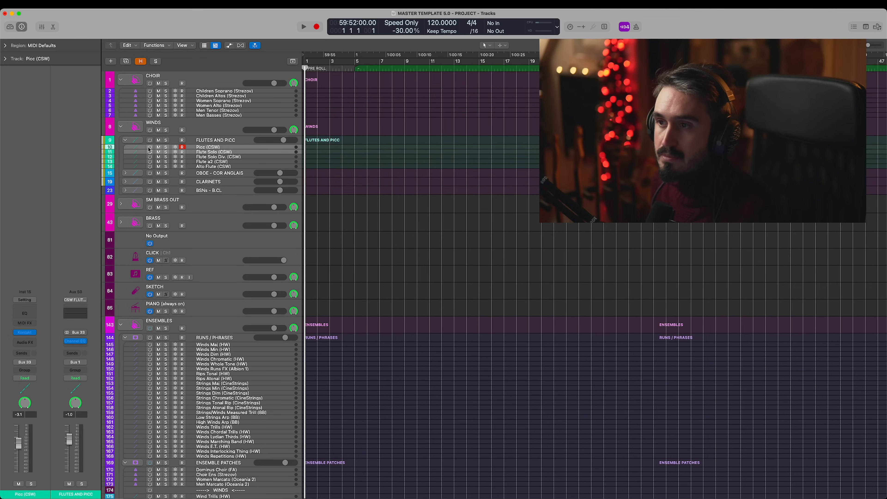
shift+click(197, 152)
scroll(198, 152, down, 10)
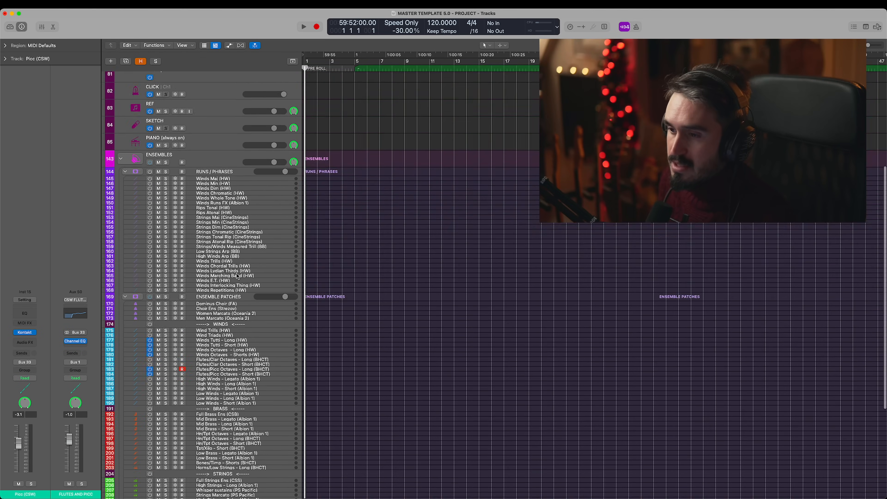
scroll(235, 150, up, 10)
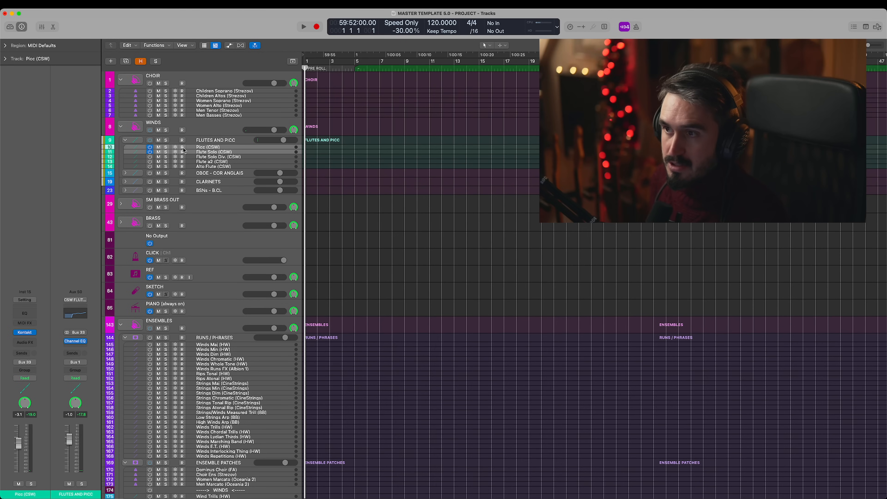
- Select Flutes/Picc Octaves - Long (BHCT) and record-arm Flutes/Picc Octaves - Short (BHCT) with it to play both layered
scroll(202, 151, down, 5)
scroll(202, 151, down, 1)
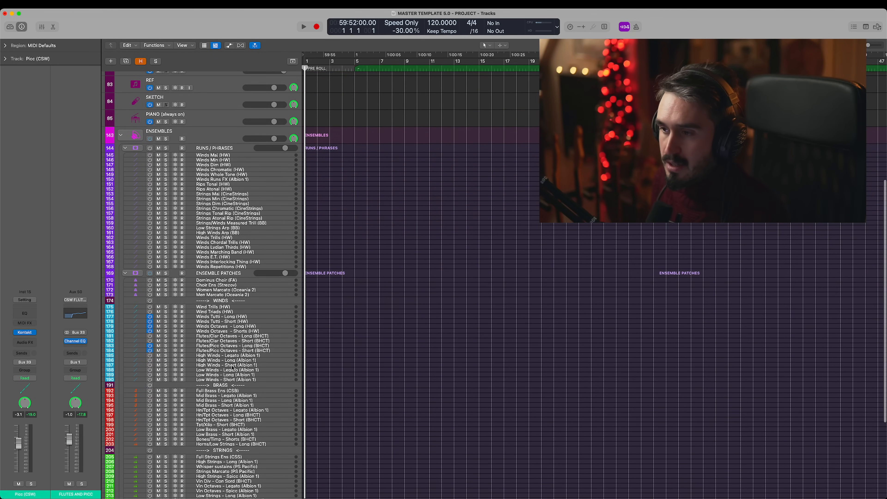
click(240, 347)
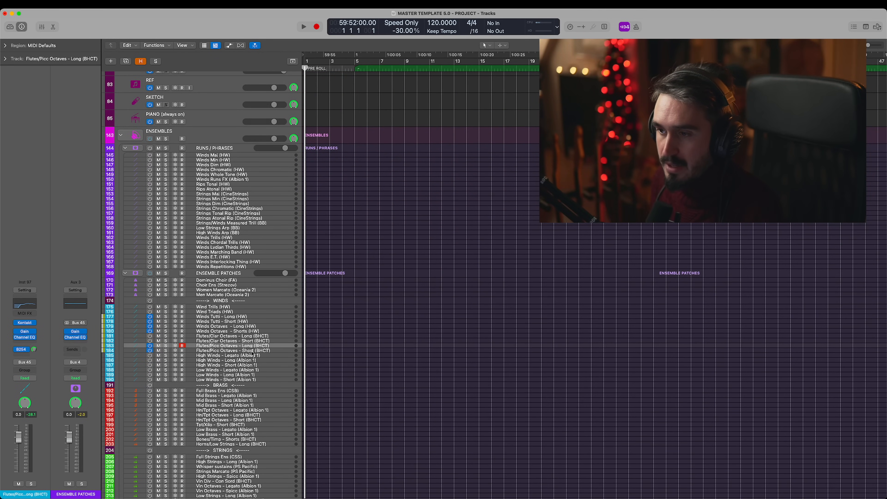
shift+click(252, 351)
click(181, 351)
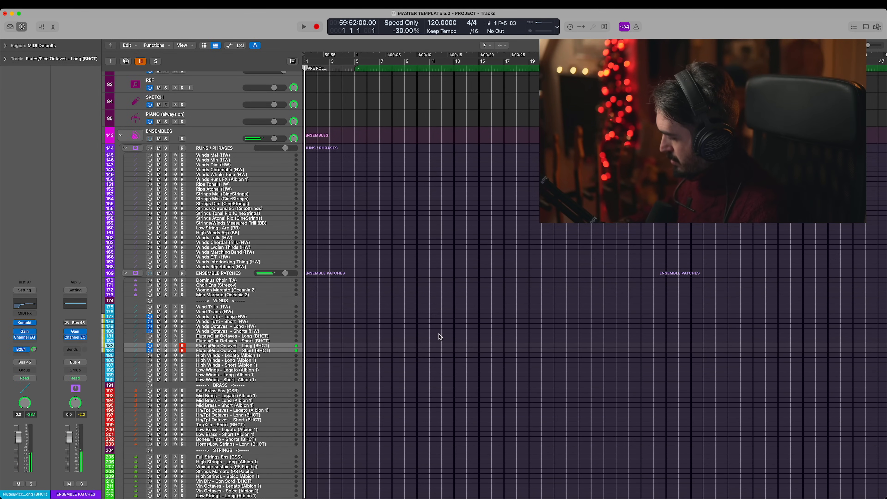
- Select High Winds - Legato (Albion 1) in the ensemble patches and switch the track on
scroll(439, 336, down, 5)
click(243, 227)
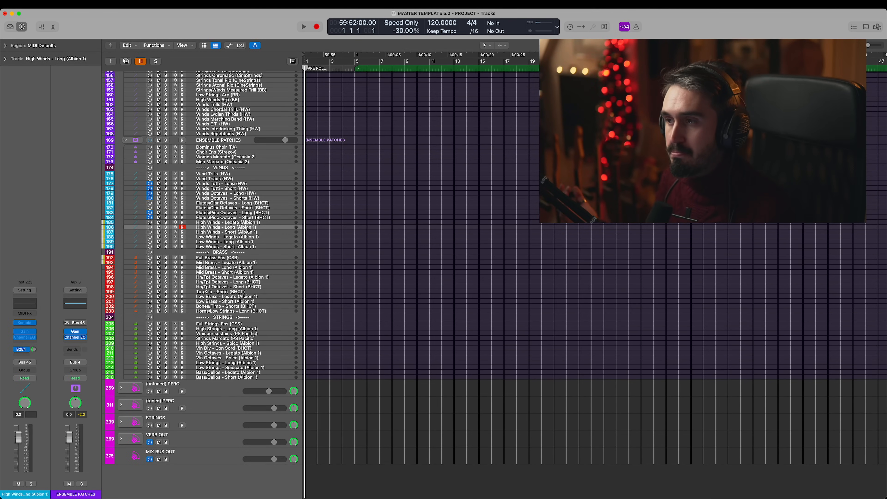
click(174, 224)
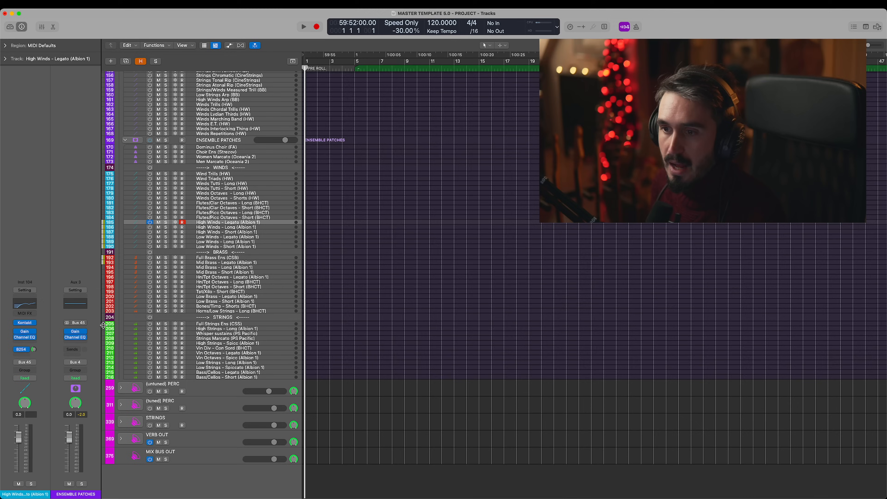
- View the Woodwind Hi - Legato patch in Kontakt on the High Winds - Legato track, and close its window
click(25, 323)
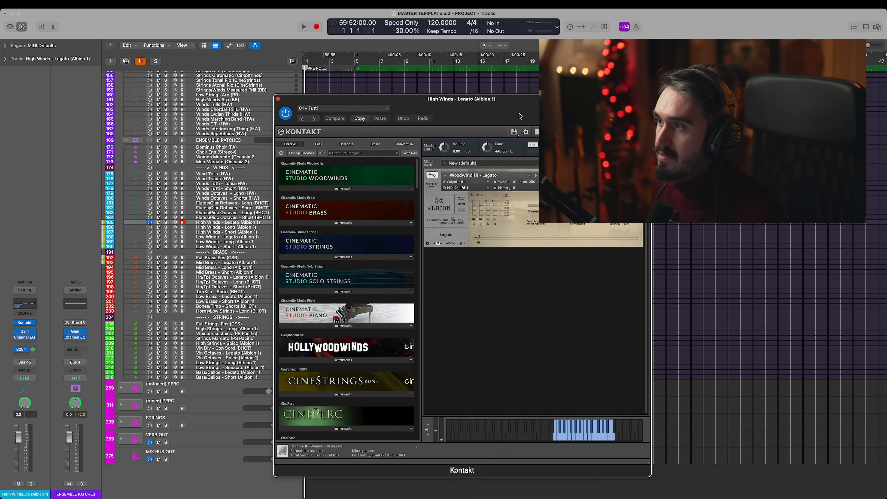
drag(526, 115, 295, 52)
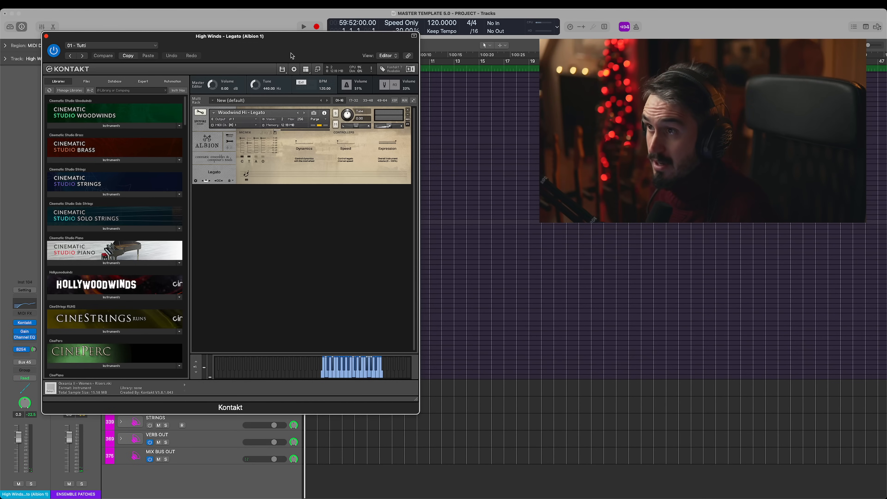
drag(293, 53, 413, 45)
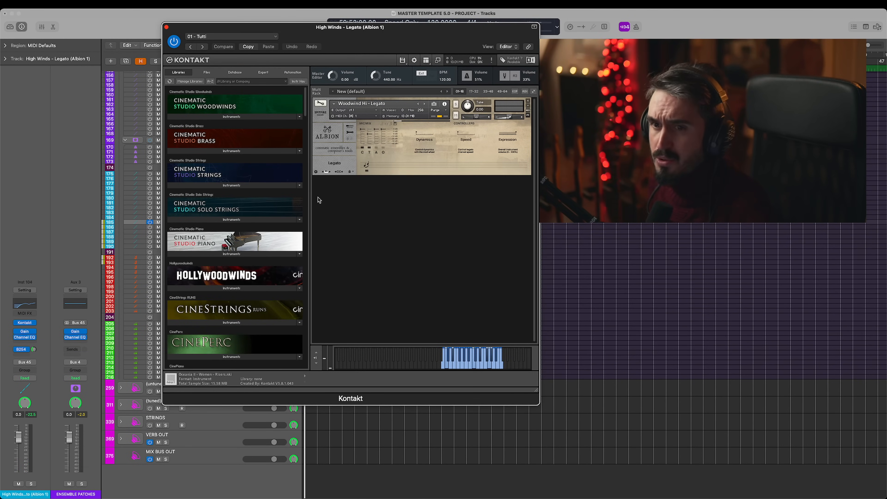
click(167, 27)
- Expand the OBOE - COR ANGLAIS, CLARINETS and BSNs - B.CL stacks, and play Clar. Solo (CSW) layered with High Winds - Legato (Albion 1)
scroll(192, 180, up, 20)
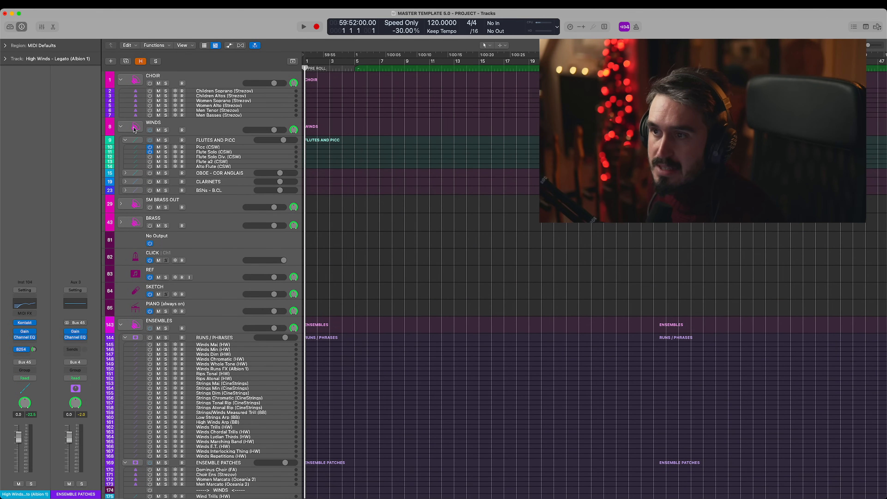
click(125, 173)
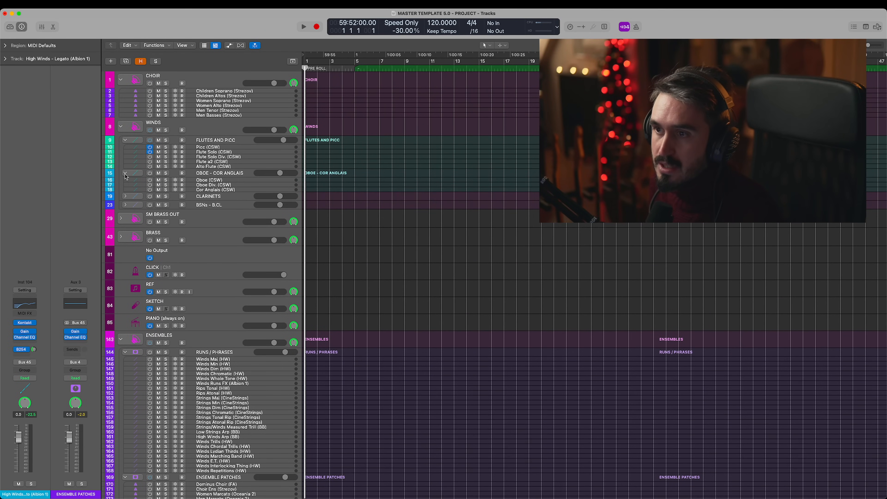
click(125, 196)
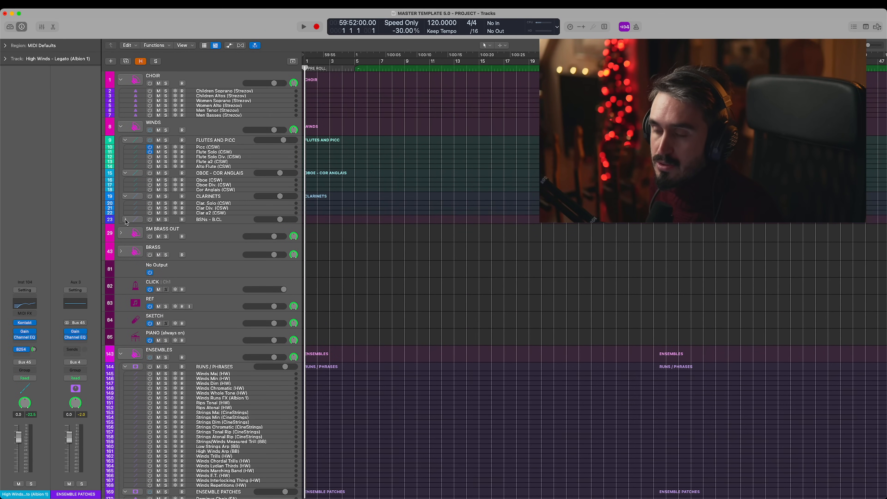
click(130, 219)
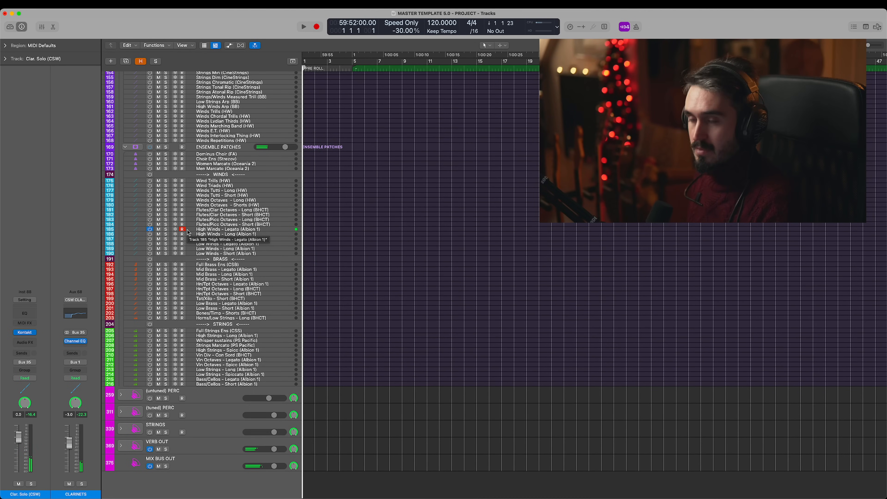
scroll(187, 230, up, 1)
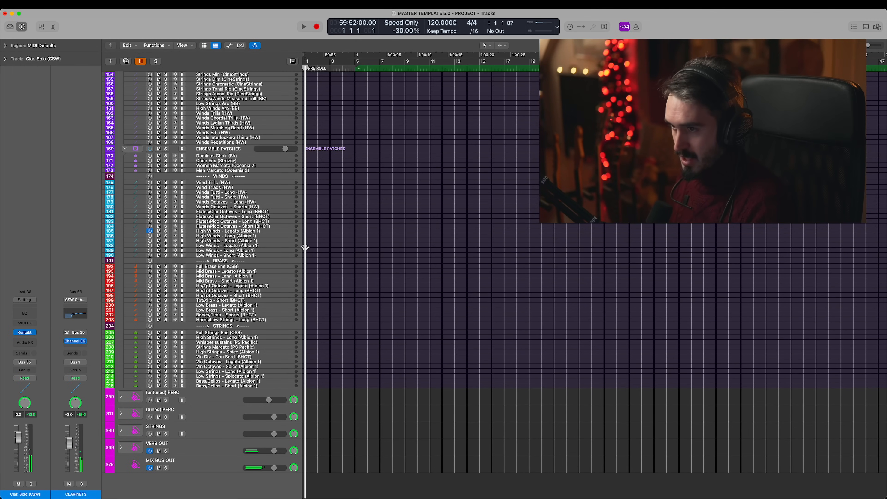
- Select High Winds - Legato (Albion 1) alone and reopen its Kontakt instrument to examine the legato patch
click(245, 233)
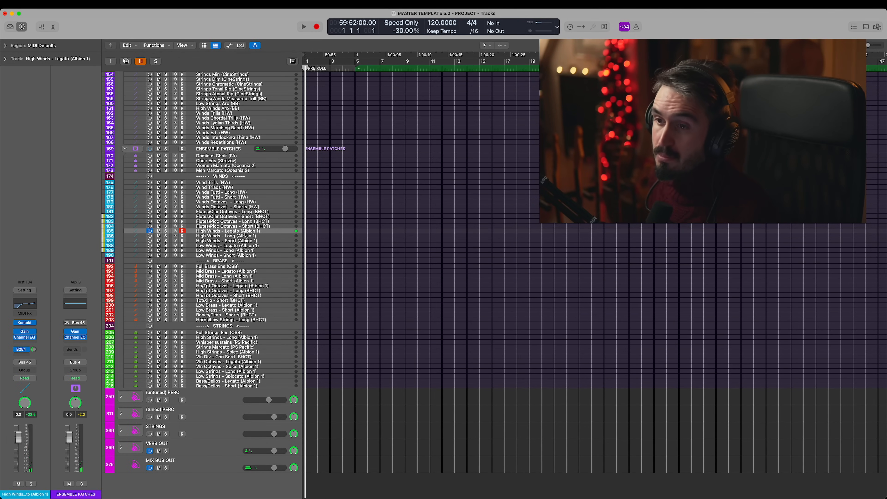
click(24, 323)
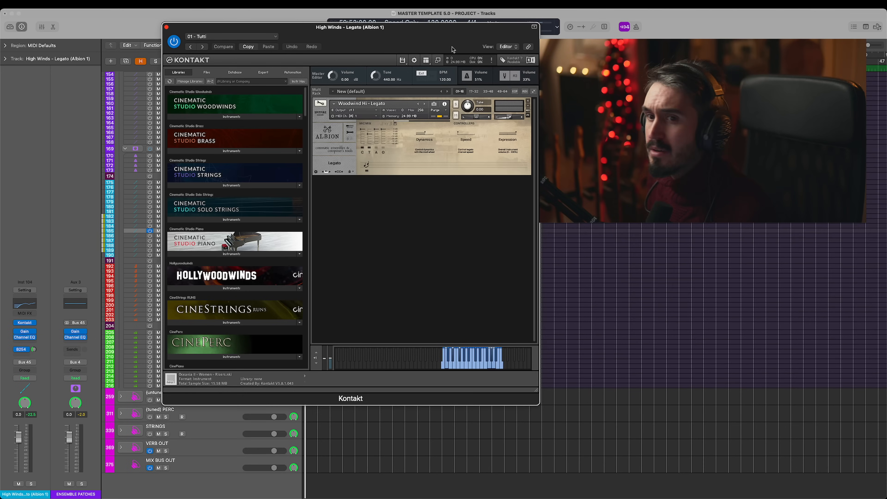
drag(453, 49, 424, 49)
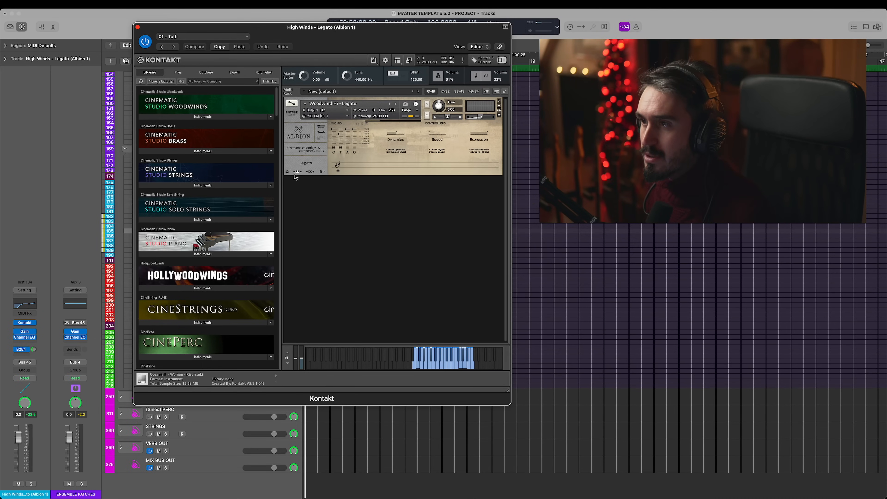
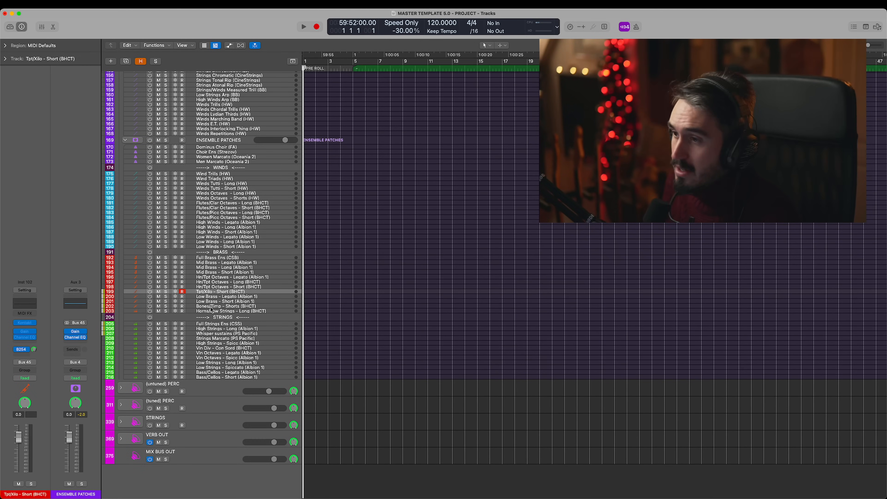
- Switch on Tpt/Xilo - Short (BHCT), and play Bones/Timp - Shorts (BHCT) while viewing its Trombones and Timpani patch in Kontakt
click(149, 292)
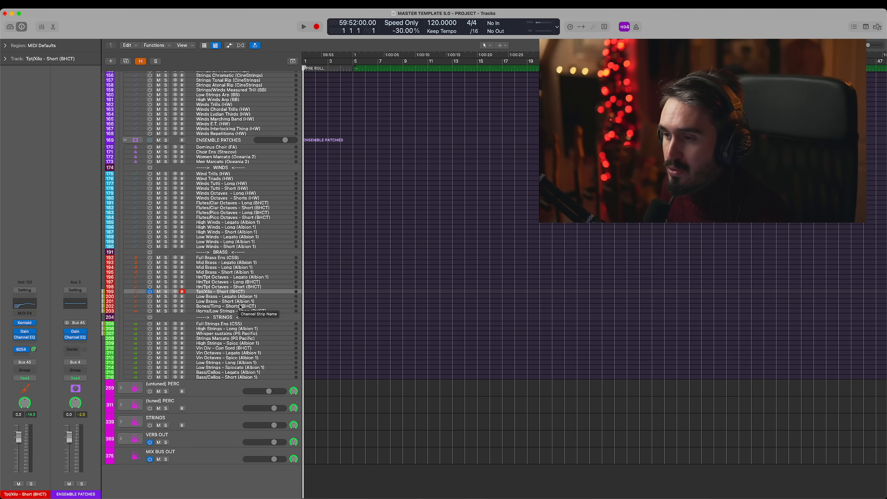
click(225, 306)
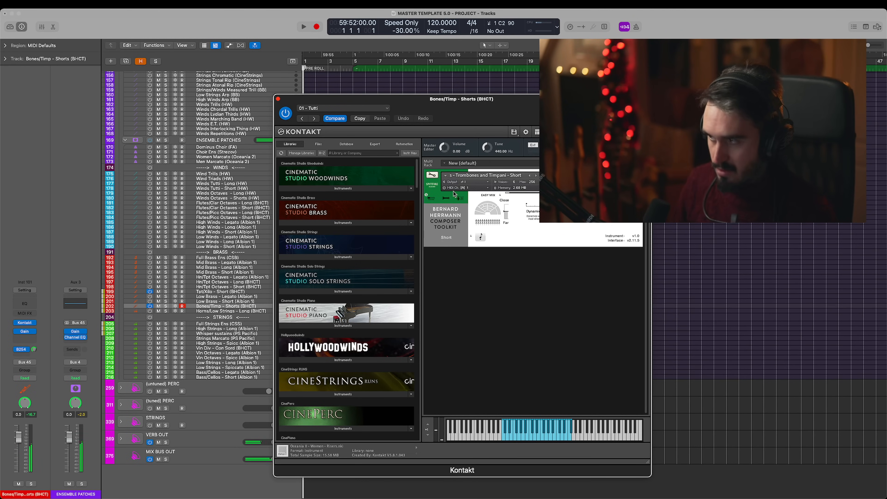
key(v)
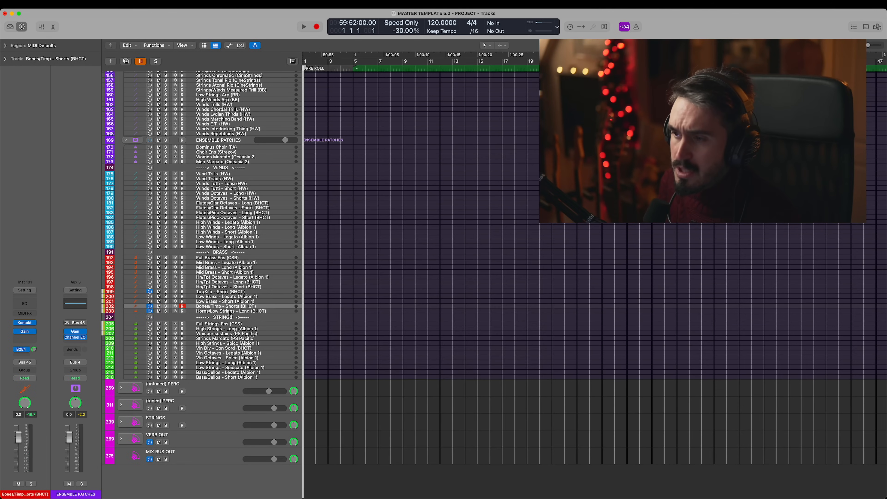
- Select Horns/Low Strings - Long (BHCT) and play its Low Strings and Horns - Long patch in Kontakt
click(229, 311)
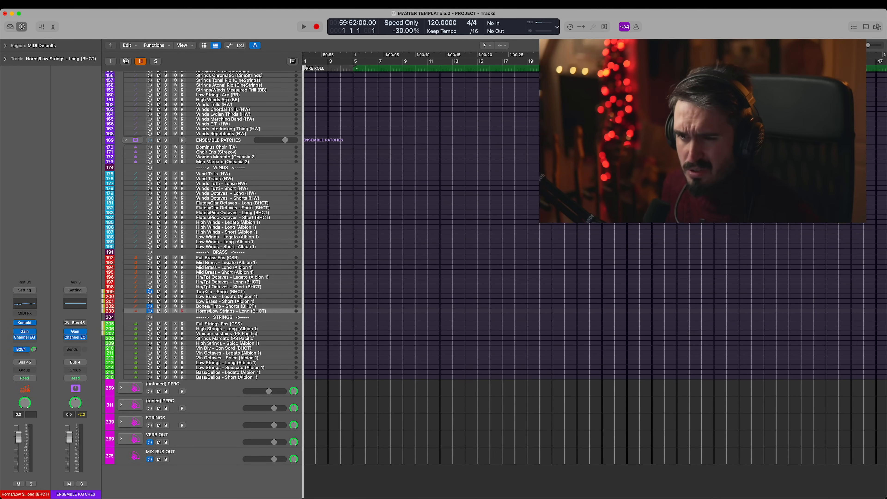
key(v)
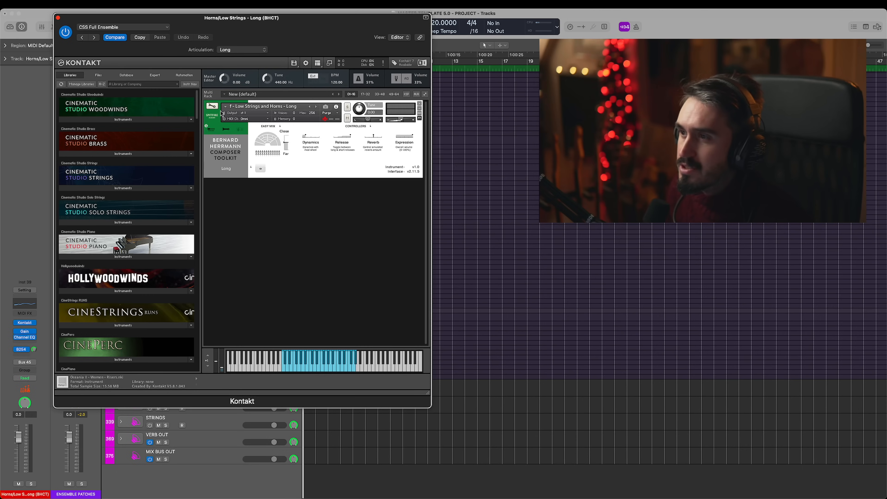
drag(322, 20, 311, 32)
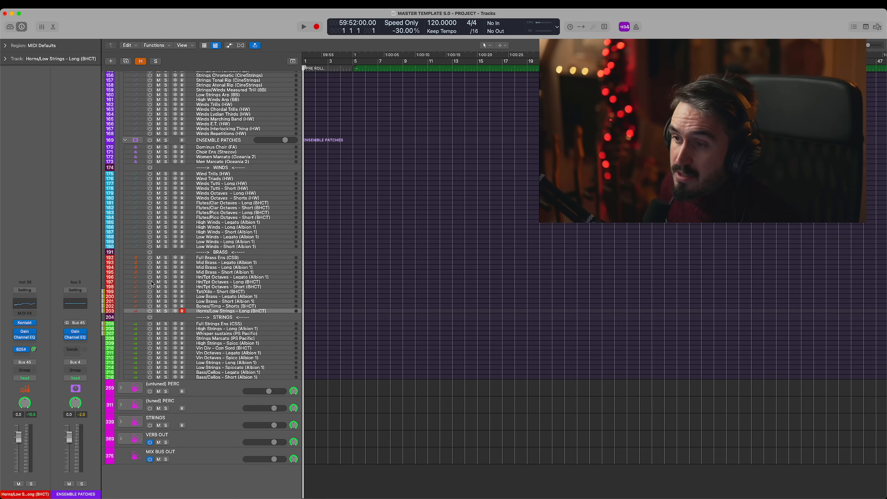
- Switch on Full Strings Ens (CSS), turn on Con sordino in its Kontakt instrument, and close the window
click(246, 325)
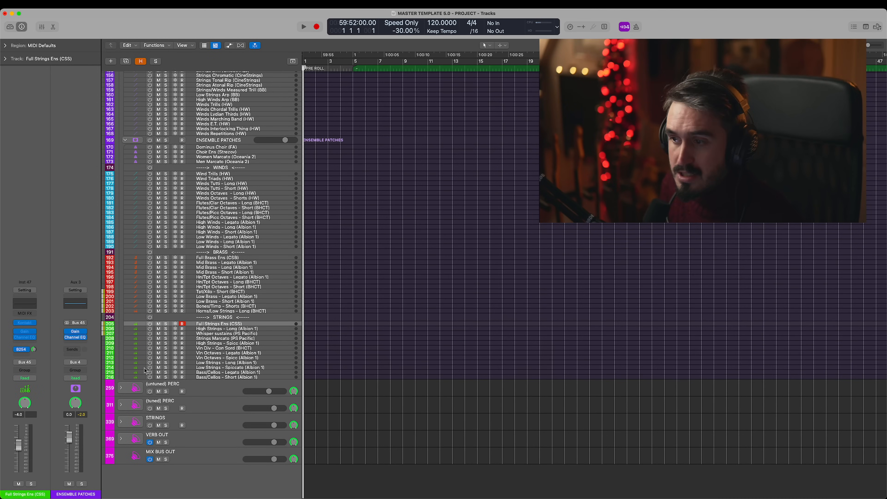
click(241, 329)
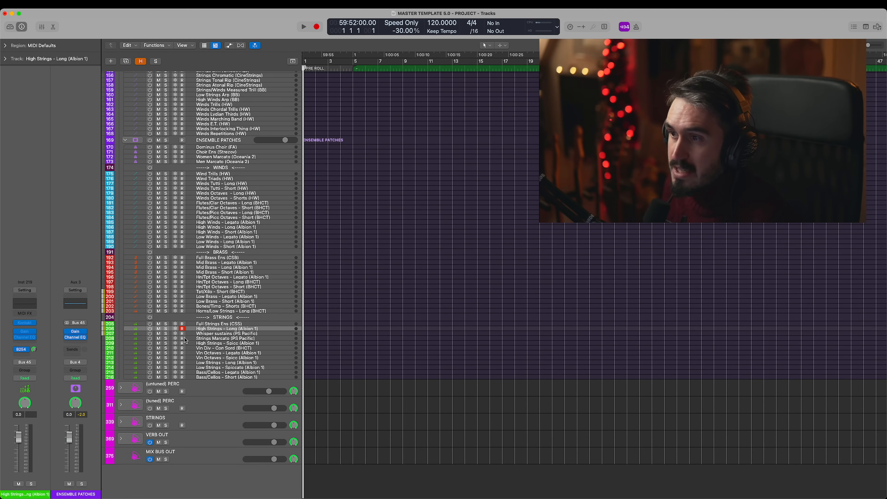
key(Up)
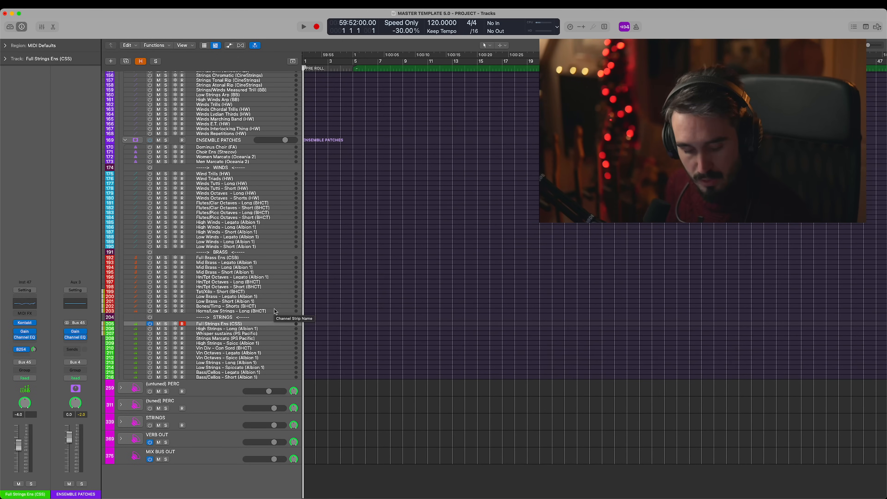
click(26, 322)
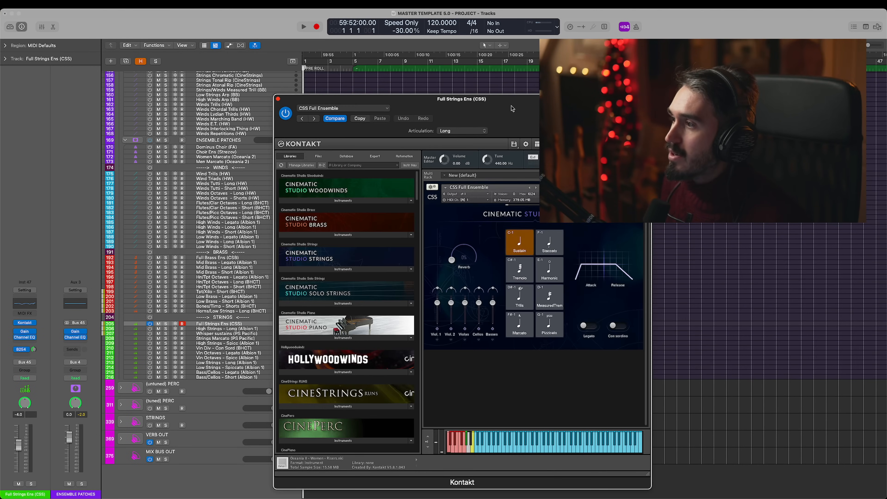
drag(512, 108, 271, 50)
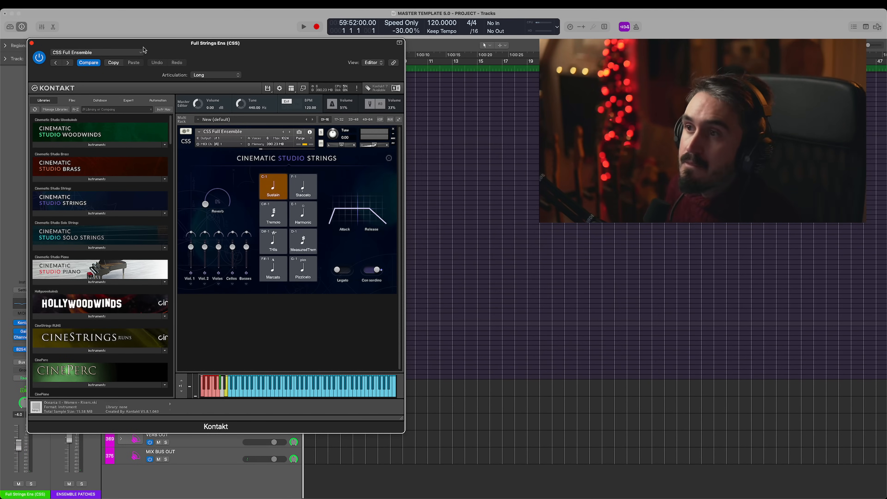
key(super+w)
- Switch on the Whisper sustains (PS Pacific) track, view its Kontakt 7 instrument briefly, and close the window
click(150, 335)
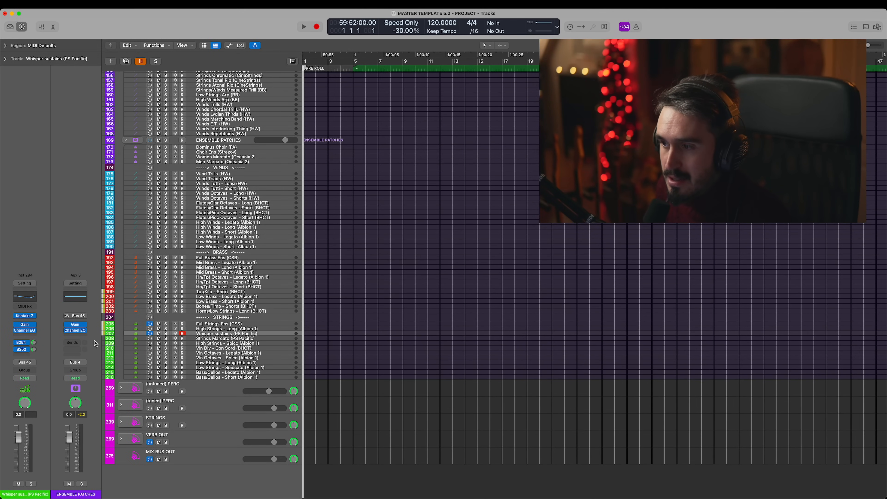
mouse_move(22, 318)
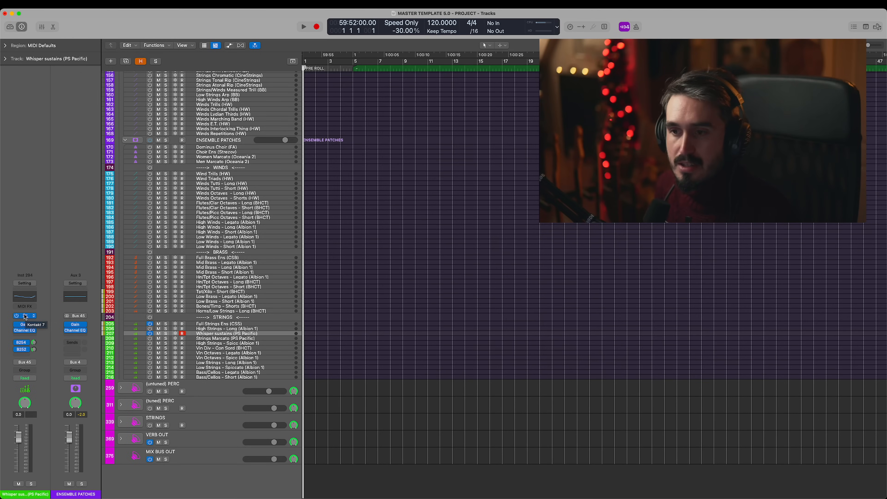
click(25, 317)
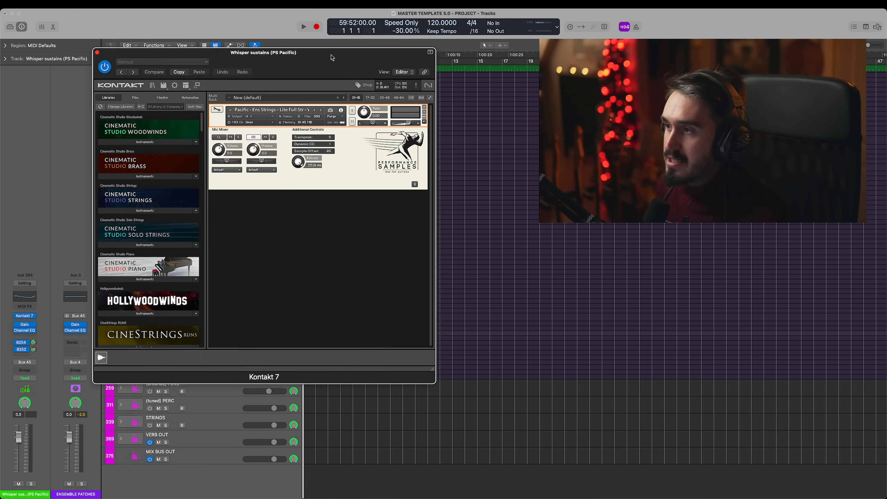
drag(331, 57, 270, 23)
key(super+w)
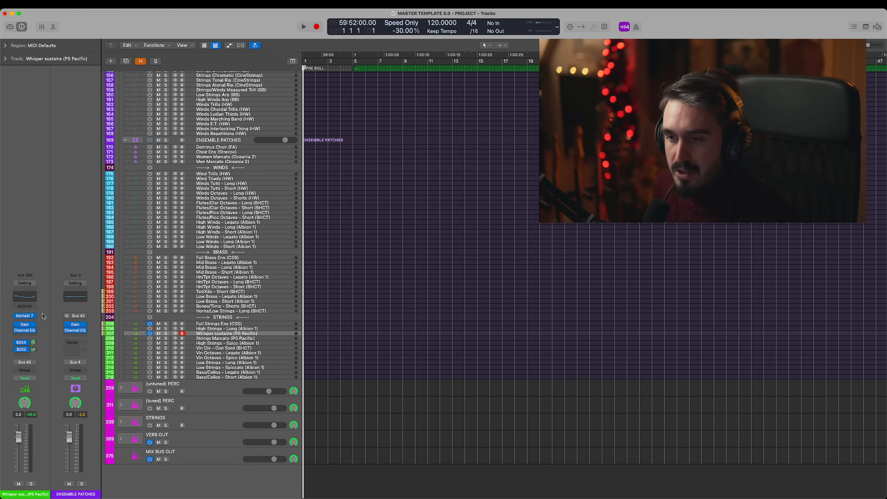
- Reopen the Kontakt 7 instrument on Whisper sustains (PS Pacific), play the sustain patch, and close it
click(25, 317)
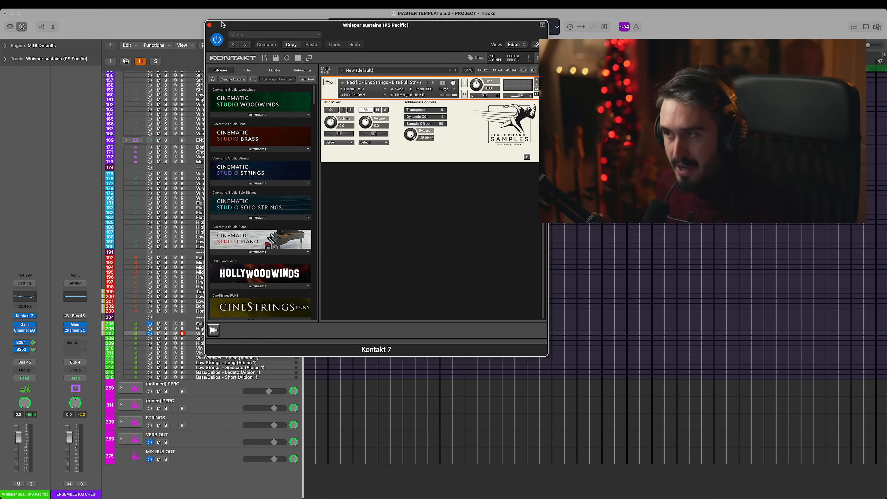
drag(420, 37, 331, 63)
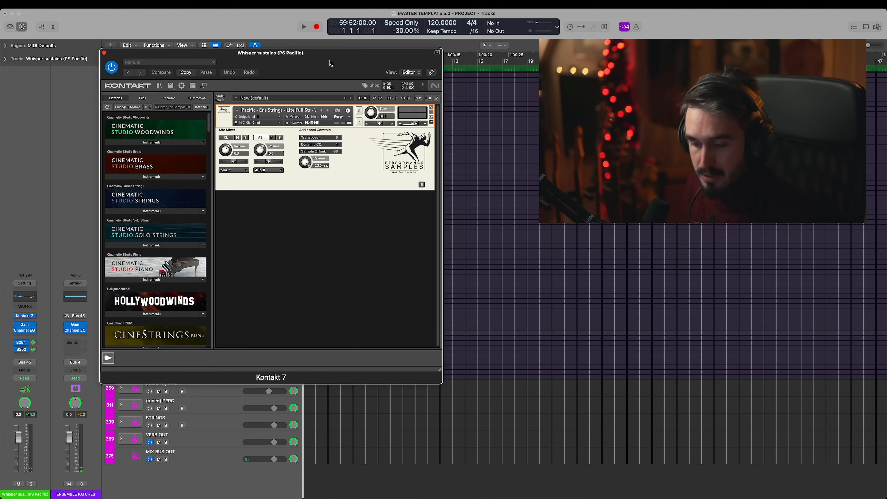
drag(337, 62, 339, 60)
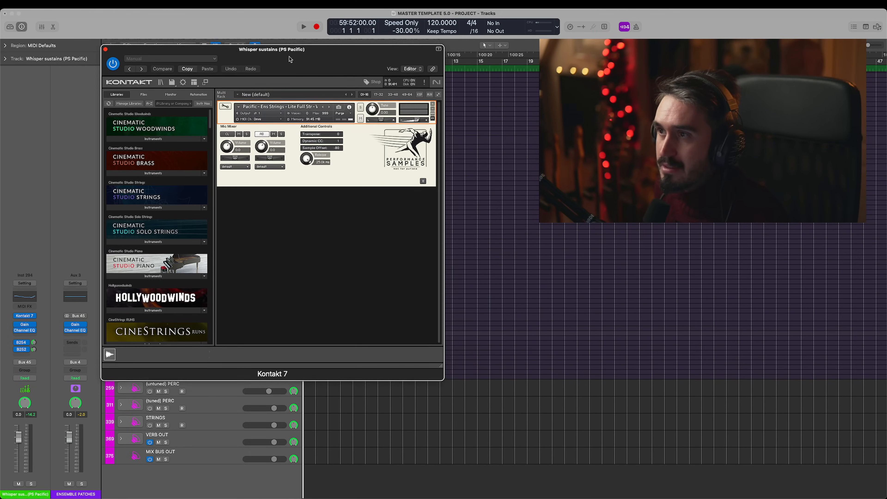
drag(336, 58, 293, 56)
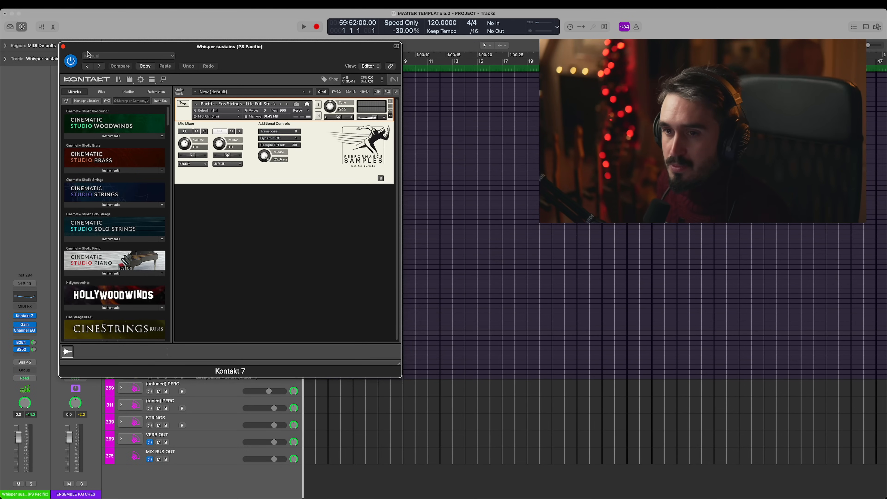
key(super+w)
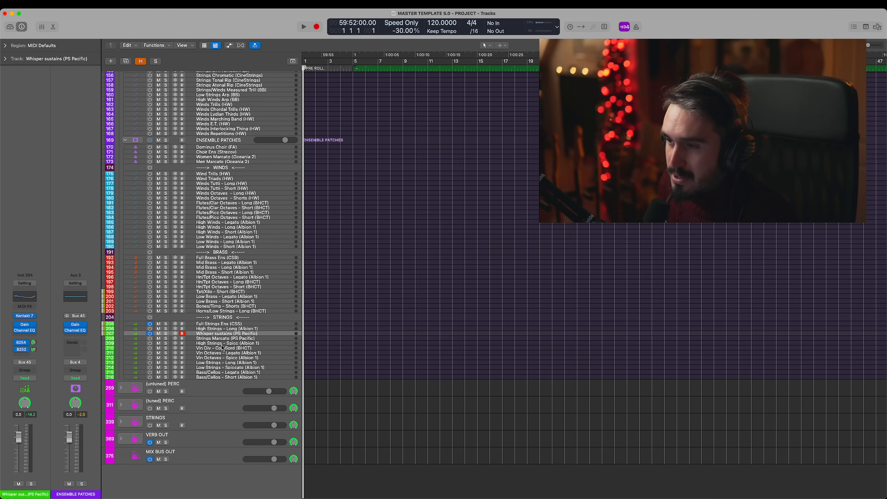
- Switch on the Strings Marcato (PS Pacific) track and leave it selected after stepping through the strings tracks above it
key(Down)
click(151, 339)
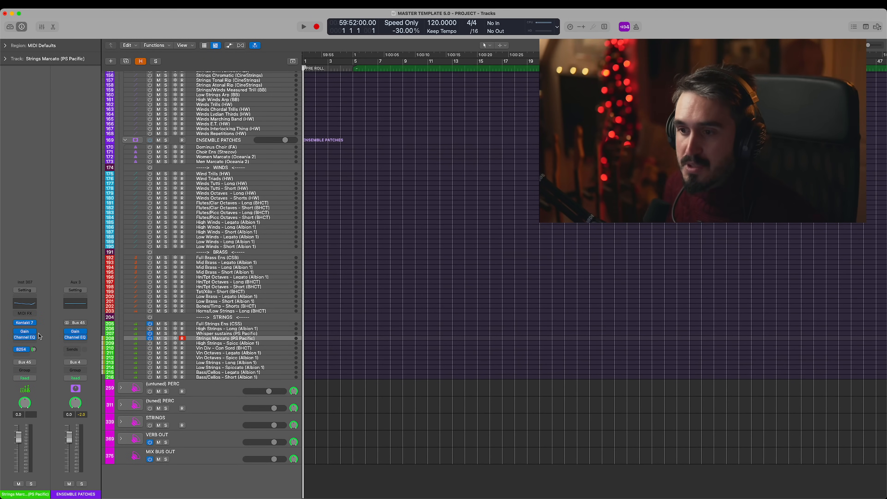
key(Up)
key(Up)
key(Down)
key(Down)
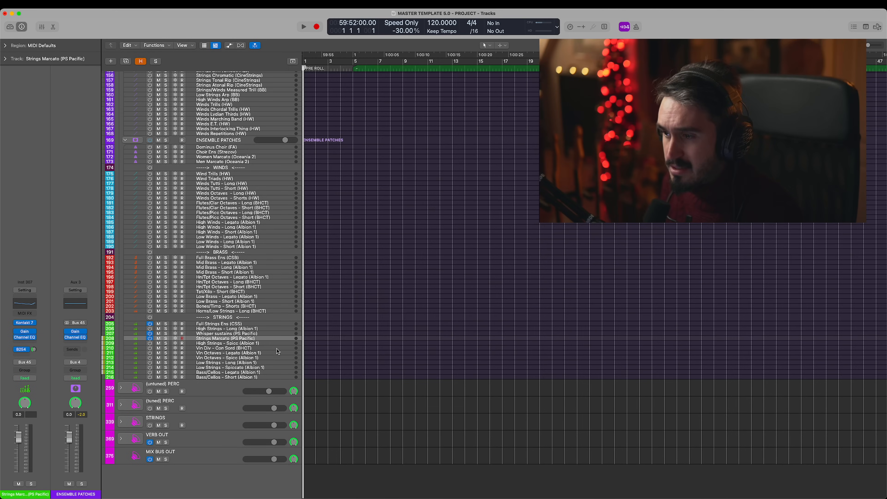
- Play Strings Marcato (PS Pacific) with its Kontakt 7 instrument open to examine the patch, and close the window
click(28, 326)
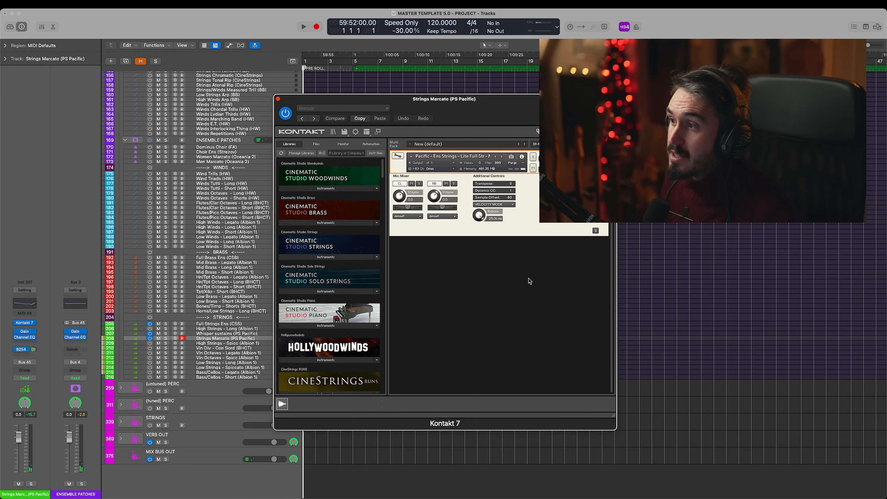
click(25, 322)
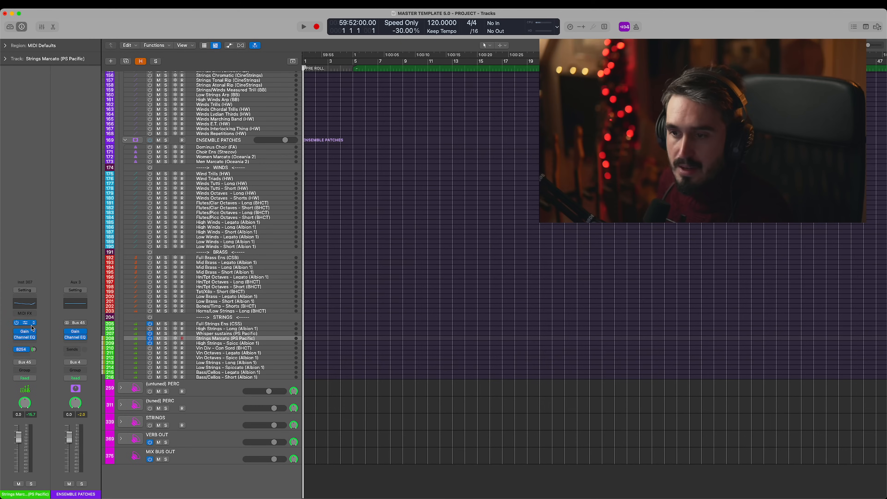
click(32, 325)
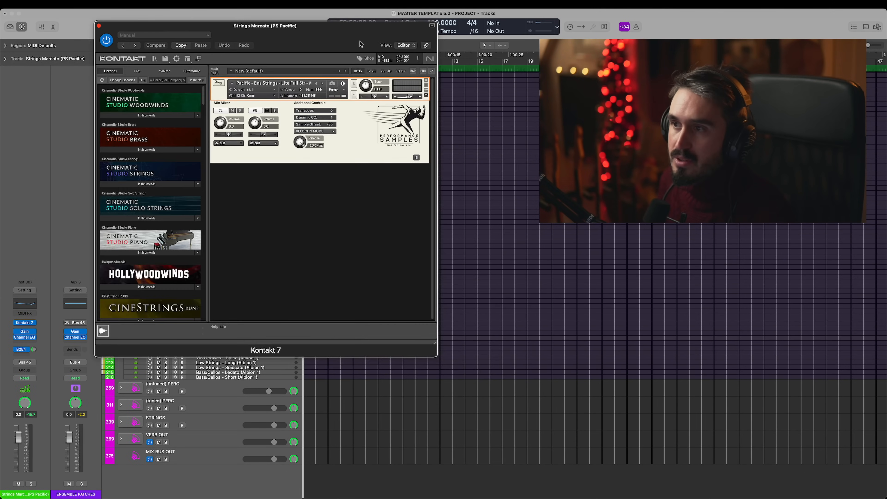
click(99, 26)
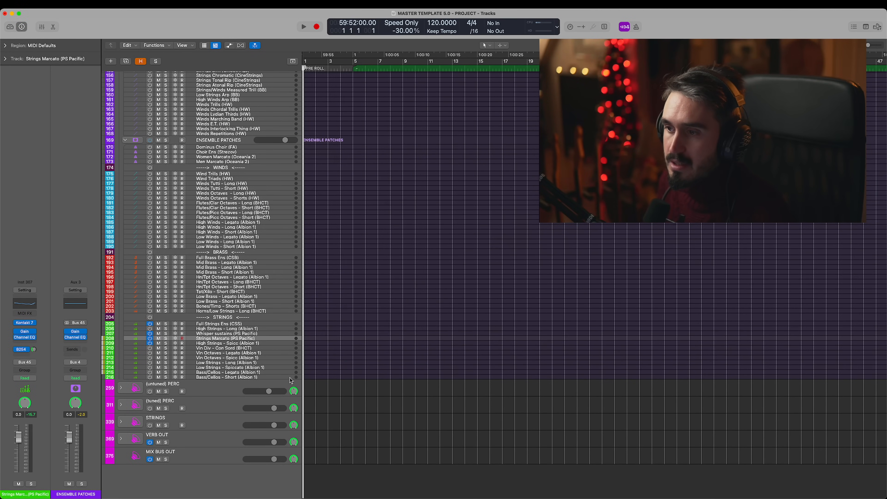
- Select High Strings - Spicc (Albion 1) and view its String Hi - Ostinatum (Spic) patch in Kontakt
click(235, 343)
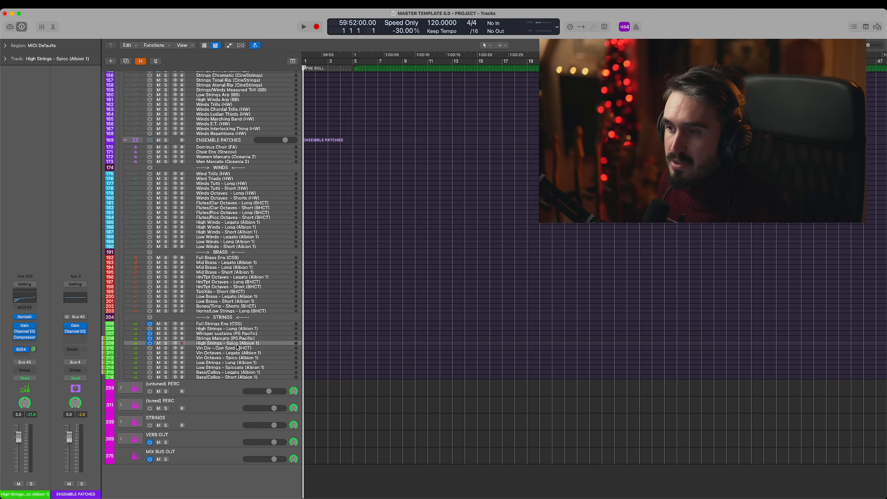
click(25, 316)
mouse_move(364, 58)
mouse_down()
mouse_move(322, 48)
mouse_move(387, 65)
mouse_move(620, 52)
mouse_move(375, 59)
mouse_up()
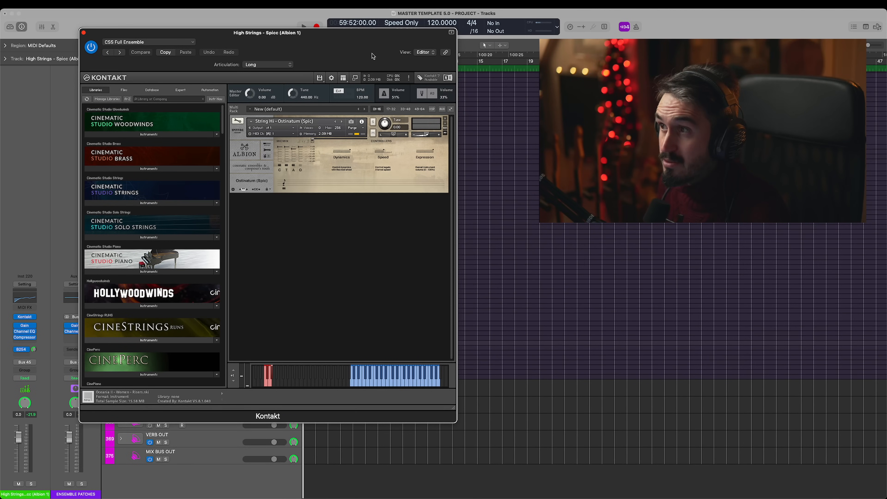
drag(375, 58, 550, 53)
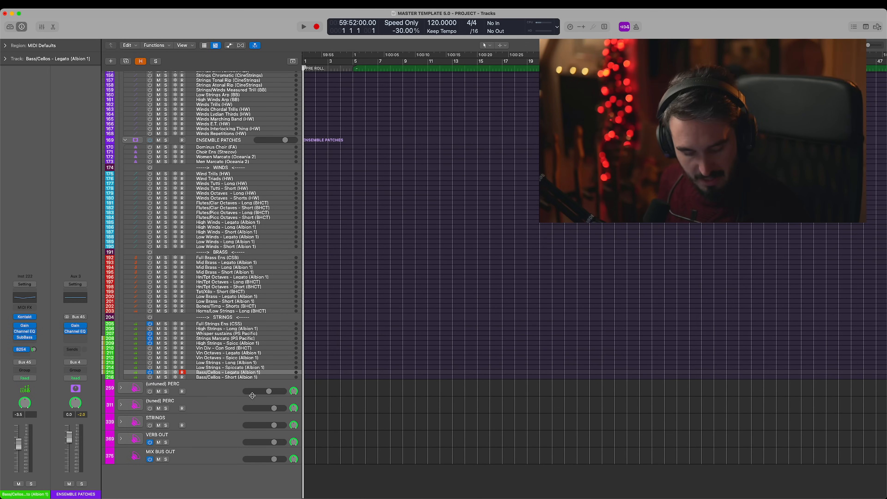
- Play Bass/Cellos - Legato (Albion 1) with its Kontakt patch open, and examine the track's SubBass and Channel EQ settings
click(25, 318)
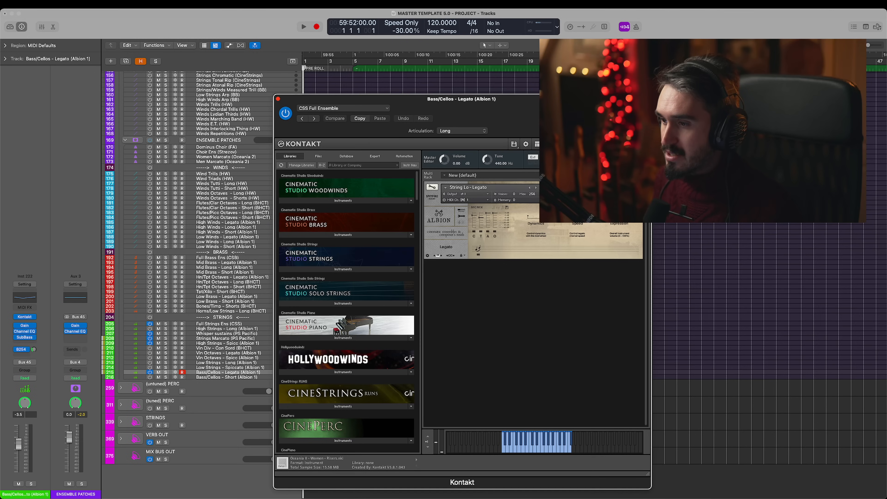
drag(566, 99, 561, 63)
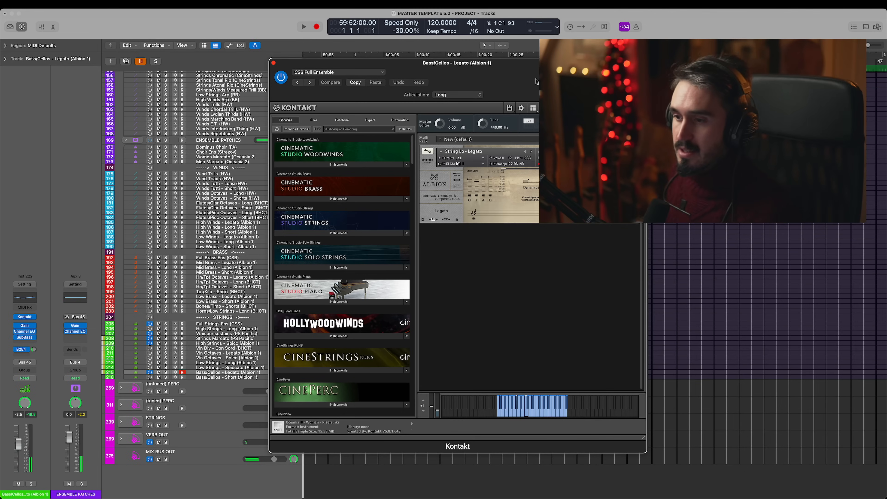
click(25, 337)
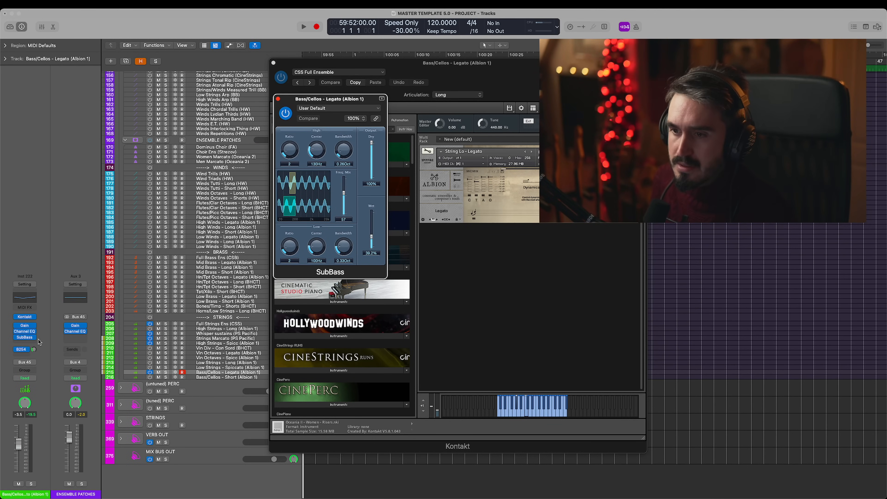
click(24, 332)
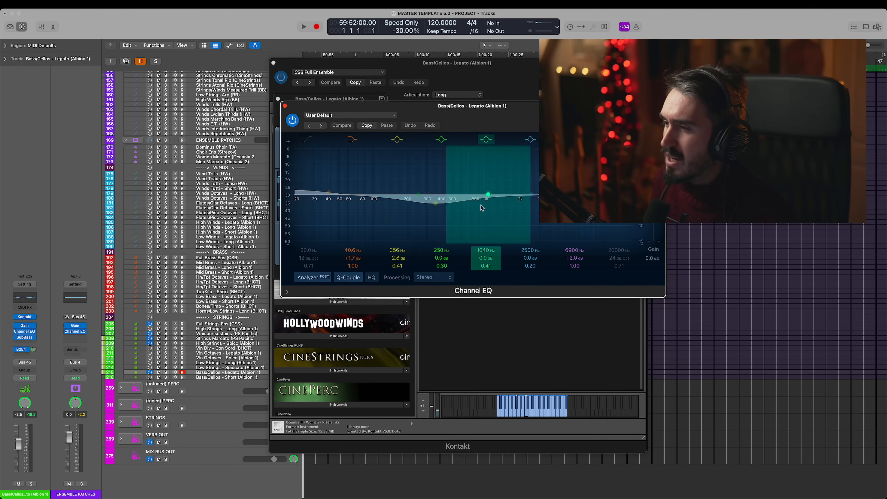
click(285, 105)
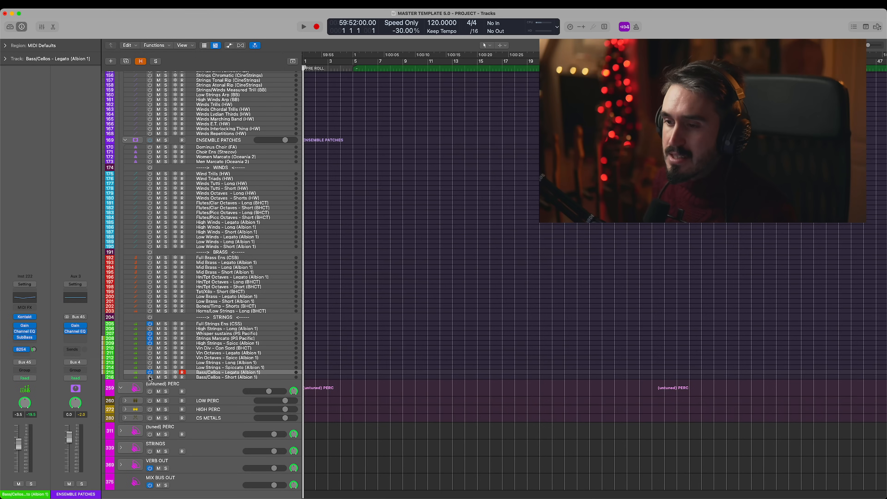
- Close the plug-in windows and expand the (untuned) PERC stack below the ensemble patches
scroll(164, 358, down, 1)
scroll(164, 359, down, 2)
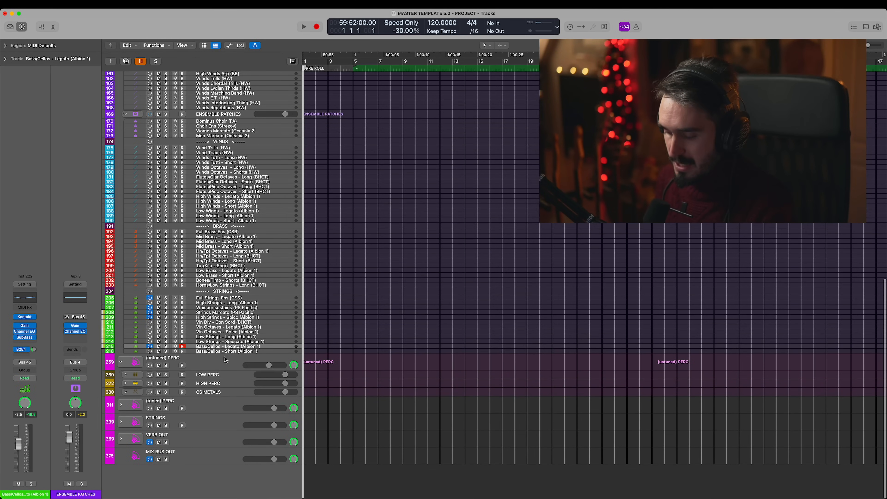
- Reveal the hidden tracks, expand the ORCH FX stack to look through its winds, brass and strings effects, and conceal the hidden tracks again
key(h)
scroll(369, 313, down, 8)
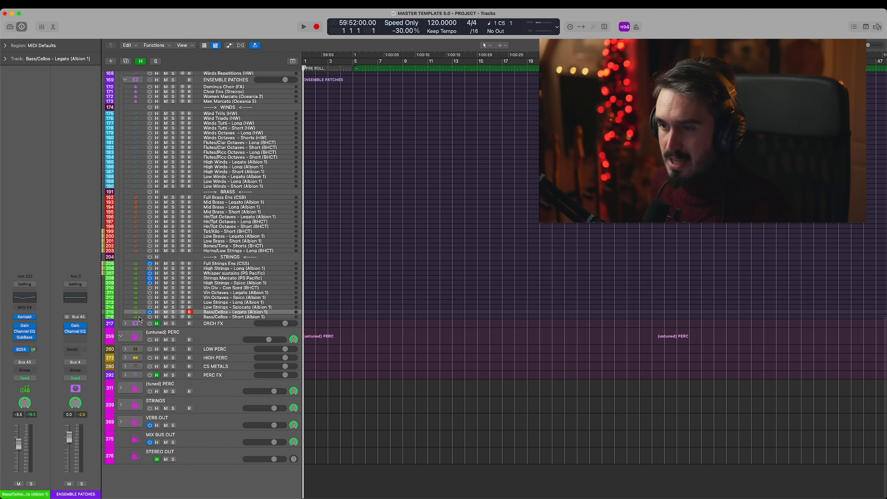
click(126, 324)
scroll(283, 325, down, 5)
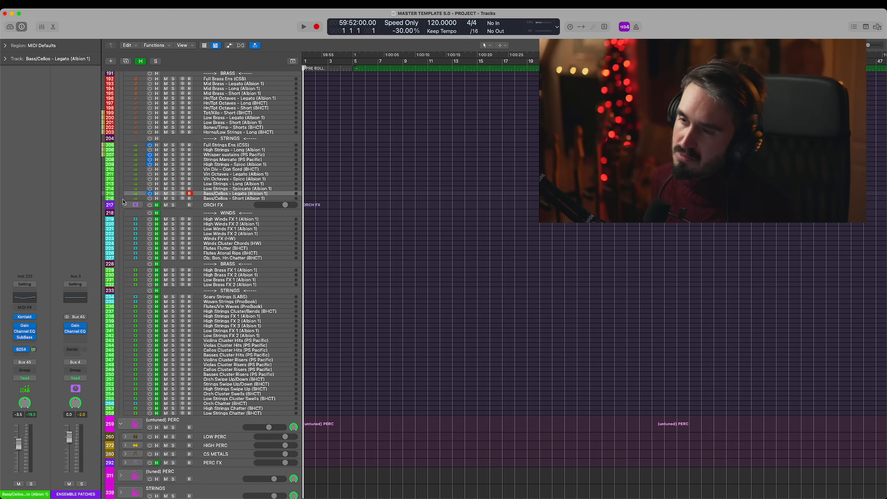
key(h)
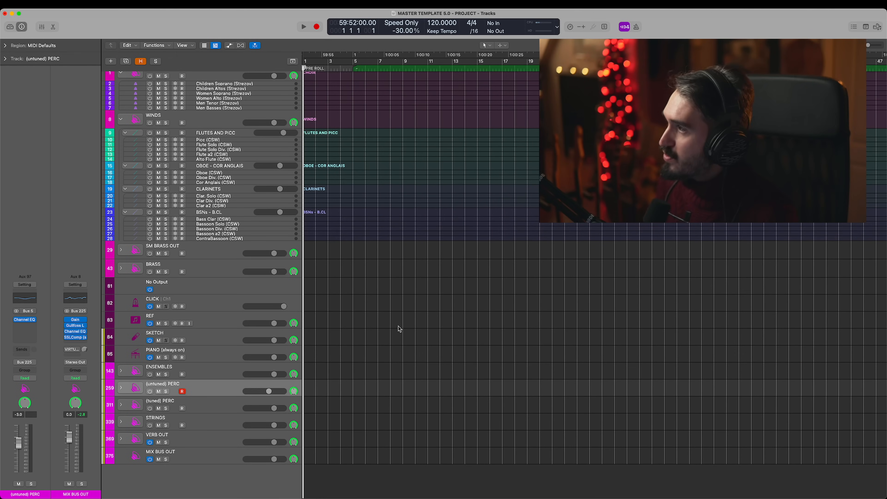
- Expand the (untuned) PERC stack and its LOW PERC substack, and select Easter Island Hits (Albion 1)
click(121, 388)
scroll(160, 380, down, 1)
scroll(160, 380, down, 3)
click(224, 331)
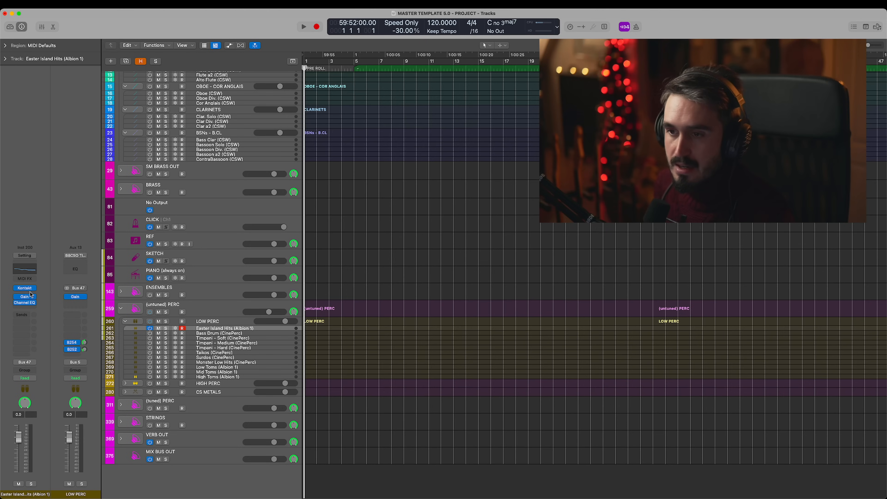
- Play Easter Island Hits (Albion 1) with its Kontakt instrument open to examine the patch, and close the window
mouse_move(23, 290)
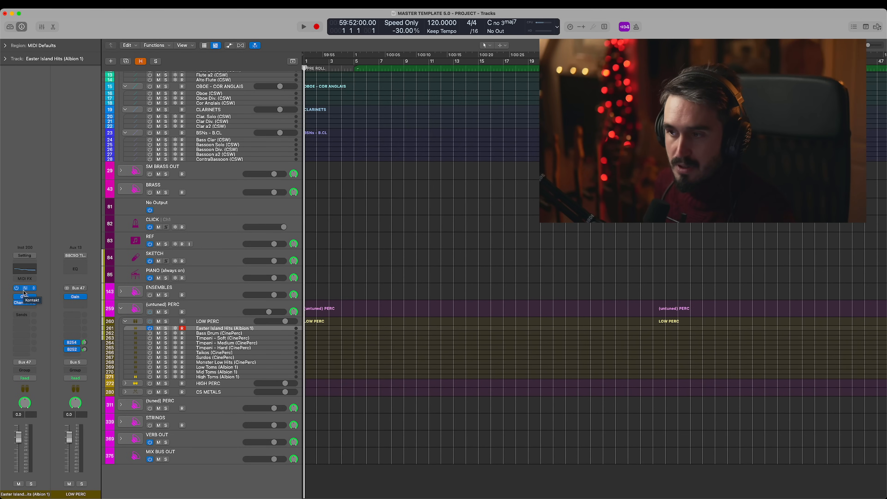
click(23, 290)
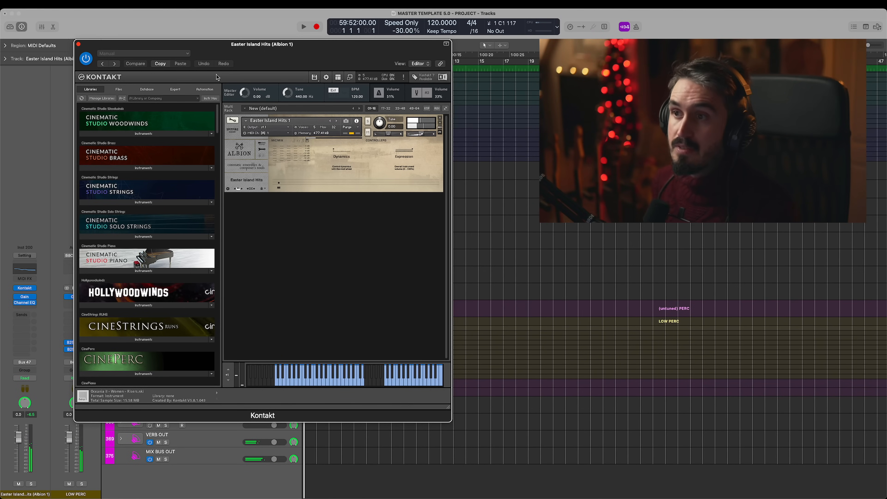
click(78, 44)
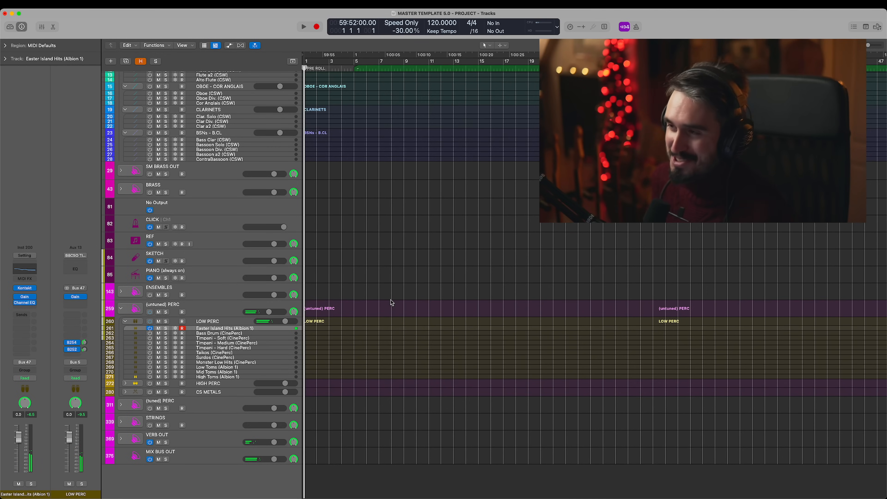
scroll(318, 295, up, 1)
scroll(302, 308, down, 1)
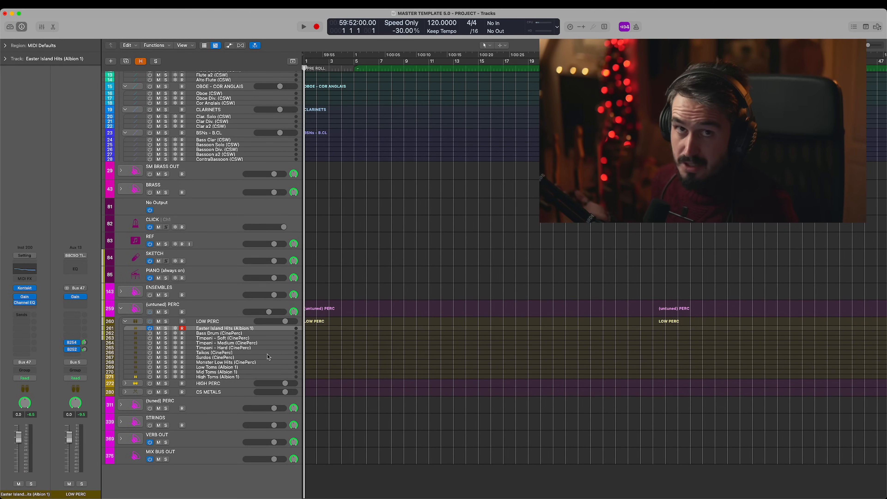
scroll(238, 363, down, 1)
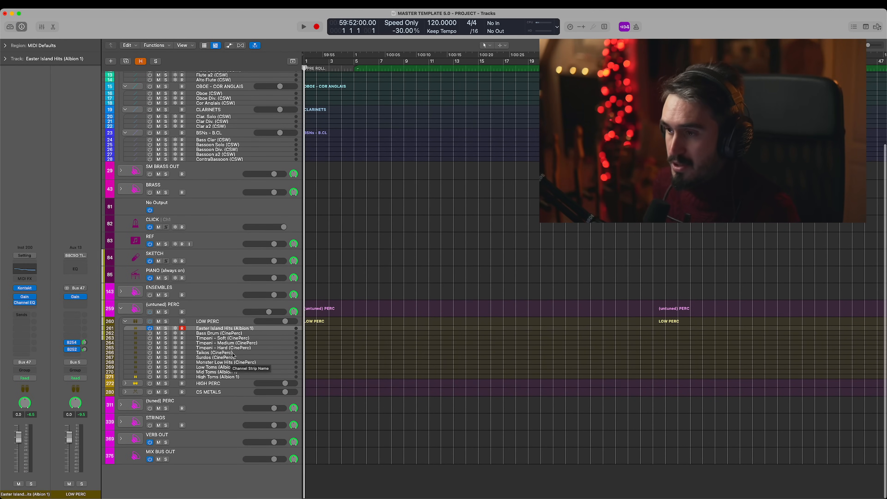
- Play Bass Drum (CinePerc), examine the mapping and settings pages of its Kontakt patch, and close the instrument
click(161, 334)
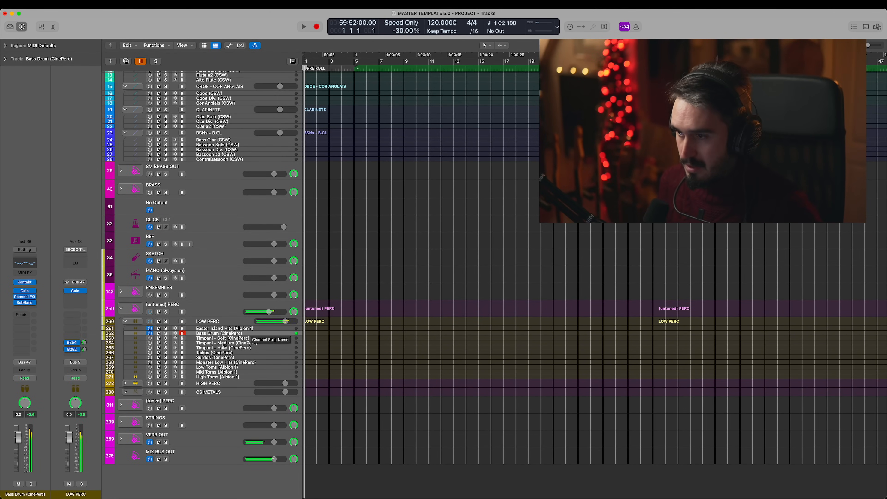
click(24, 282)
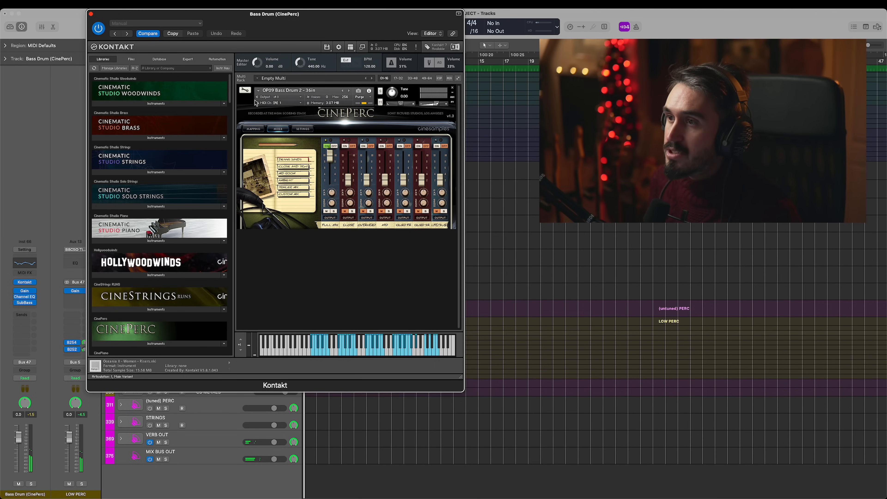
click(246, 90)
click(245, 90)
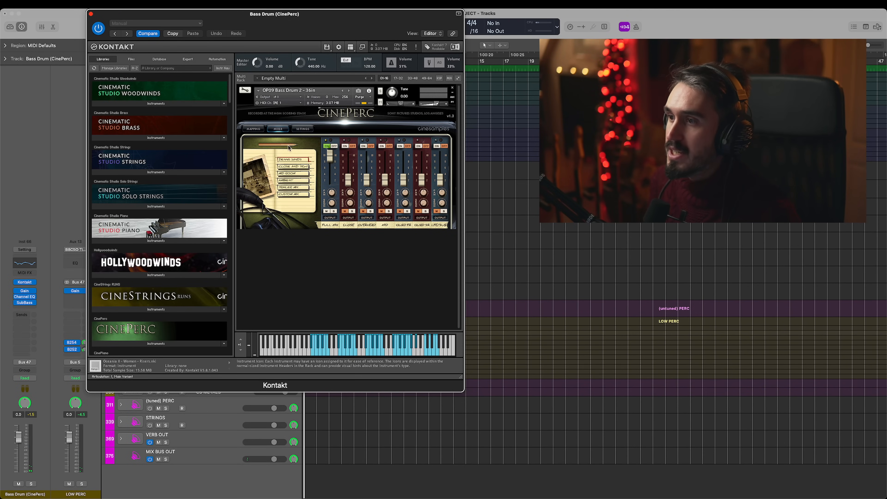
click(259, 130)
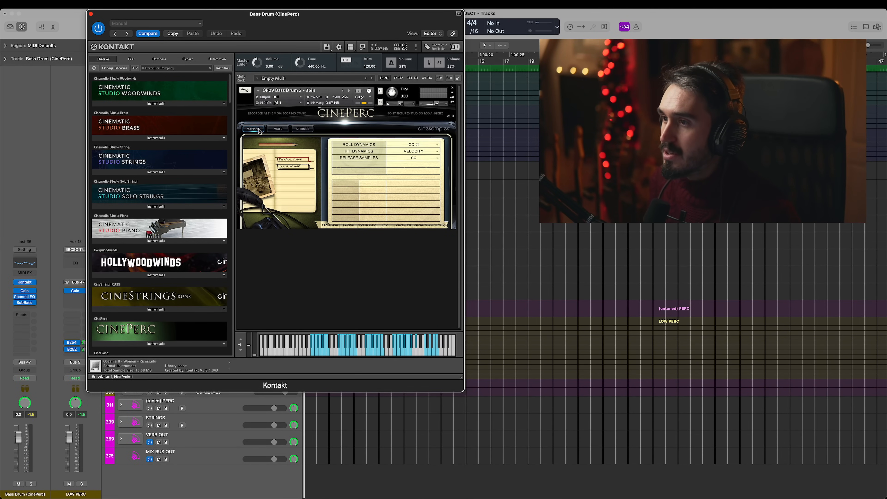
click(304, 130)
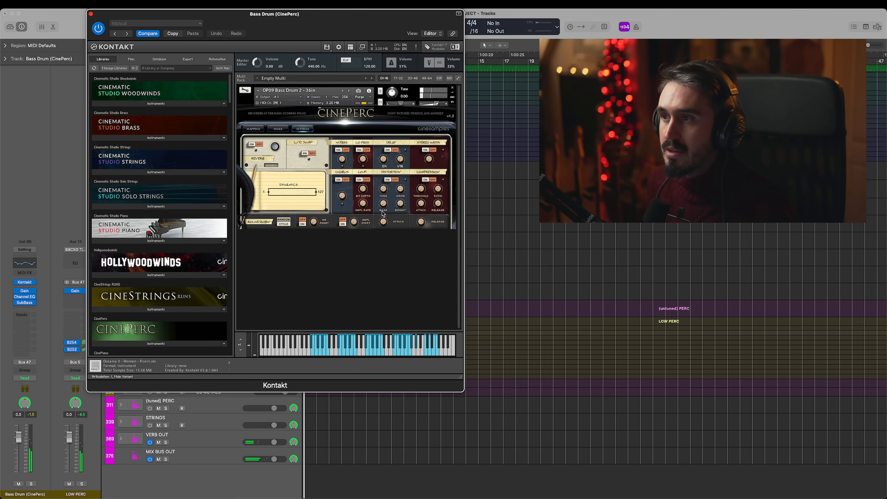
click(90, 14)
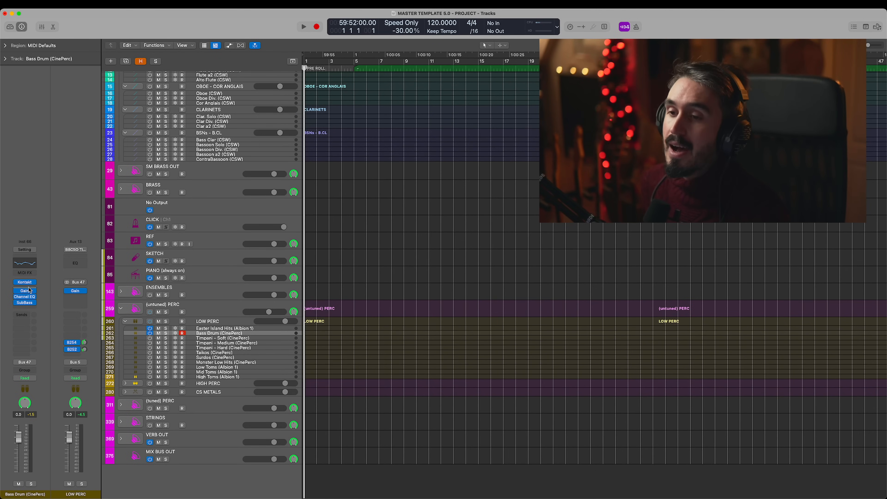
- Examine the Channel EQ and SubBass settings on Bass Drum (CinePerc), close both plug-ins and play the drum
mouse_move(26, 285)
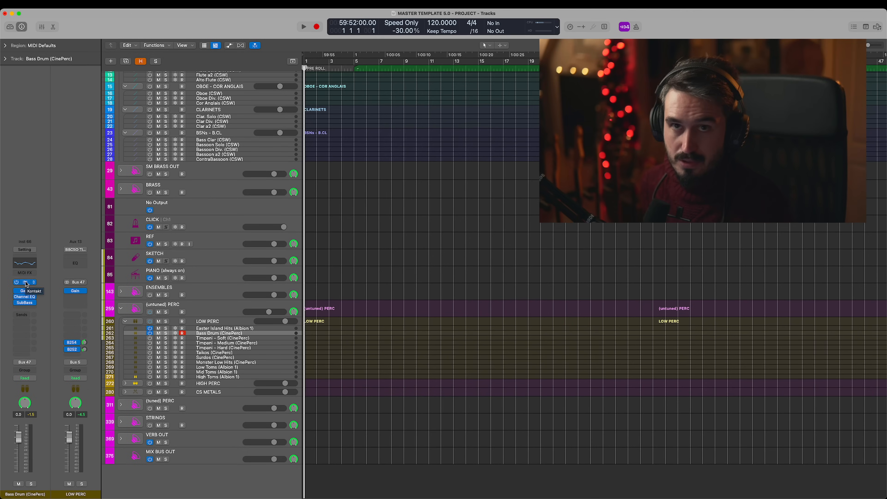
click(24, 297)
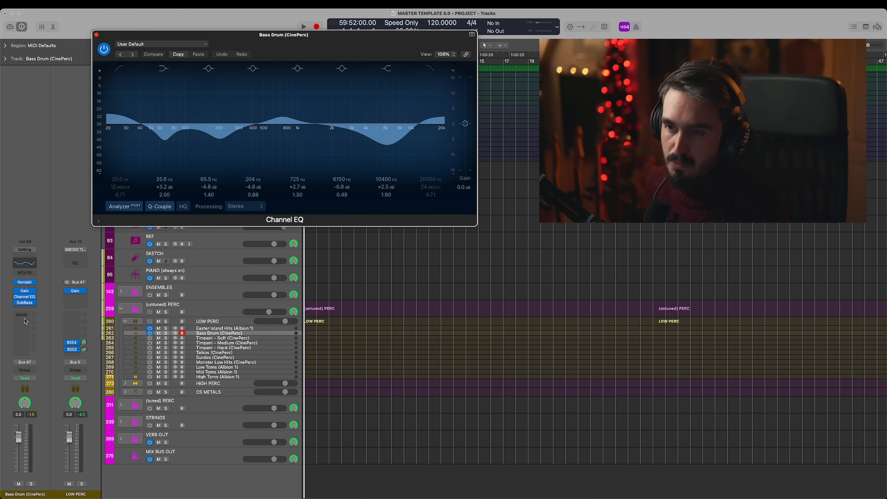
click(26, 304)
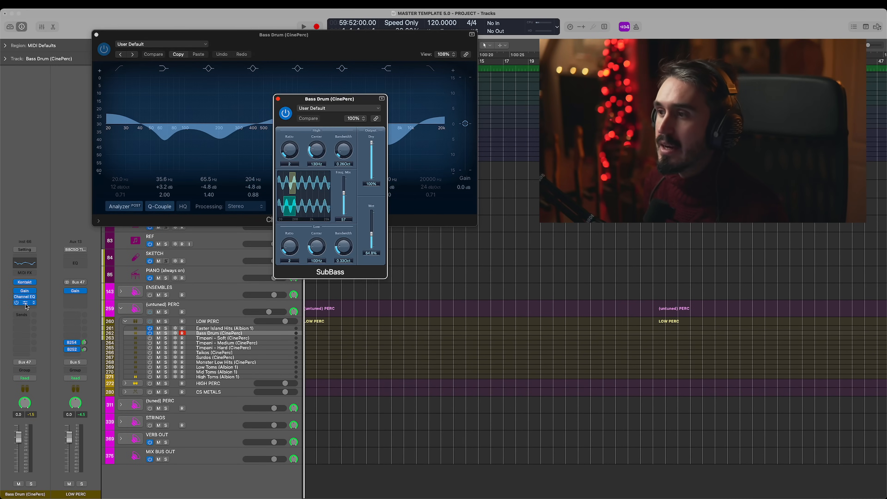
click(278, 99)
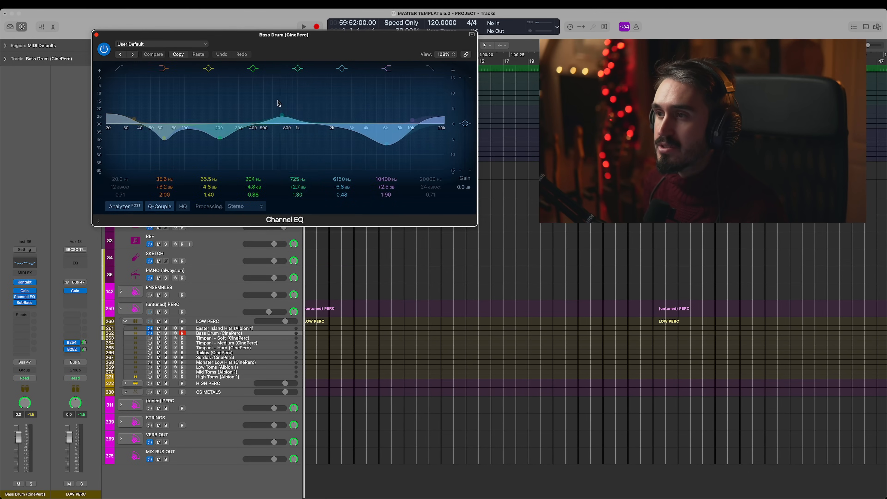
click(97, 35)
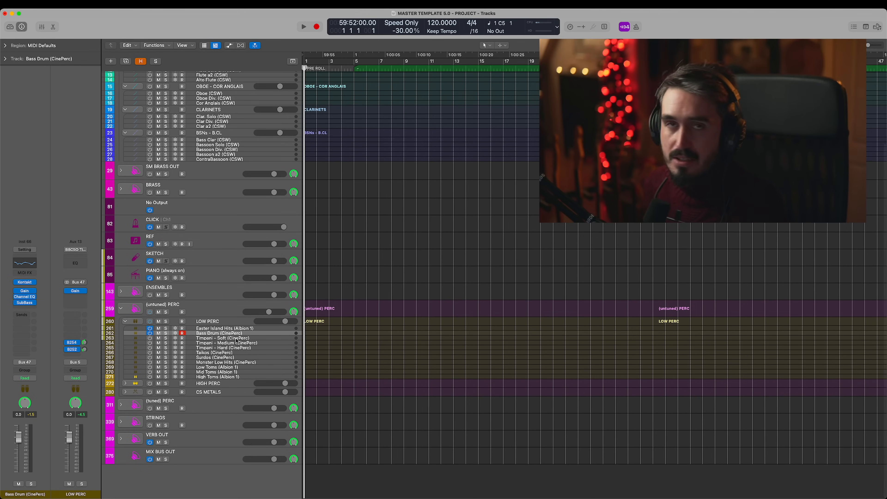
mouse_move(15, 305)
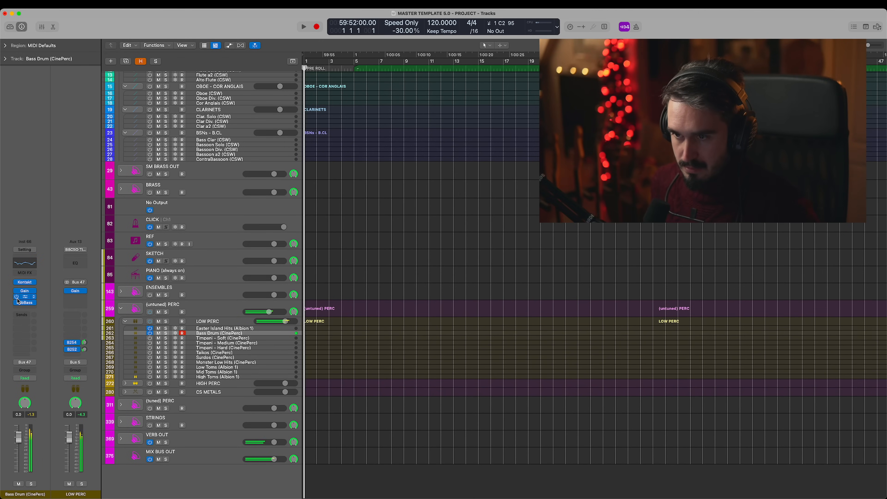
- Play Timpani - Medium (CinePerc) and examine its Channel EQ, moving the plug-in window clear of the webcam area
click(252, 343)
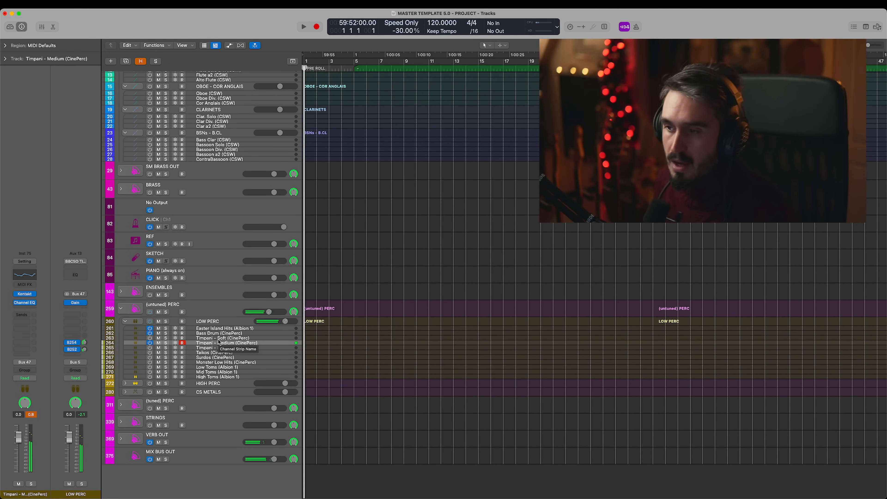
click(28, 305)
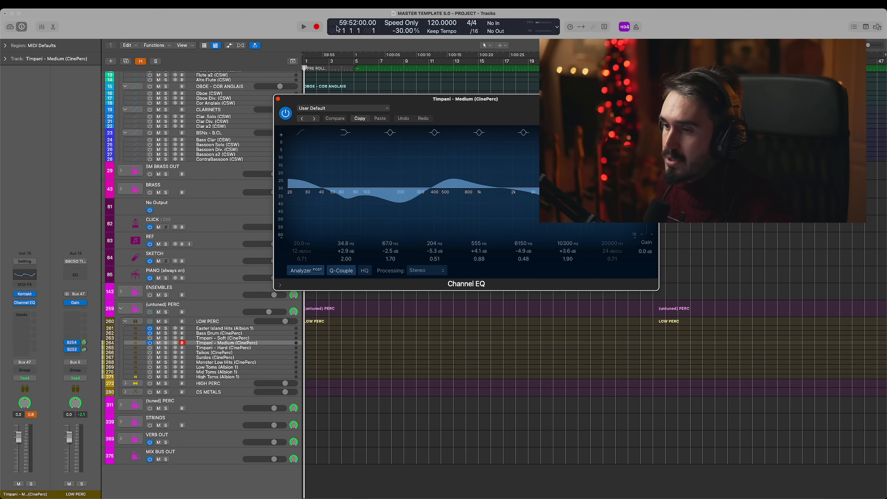
drag(539, 101, 342, 16)
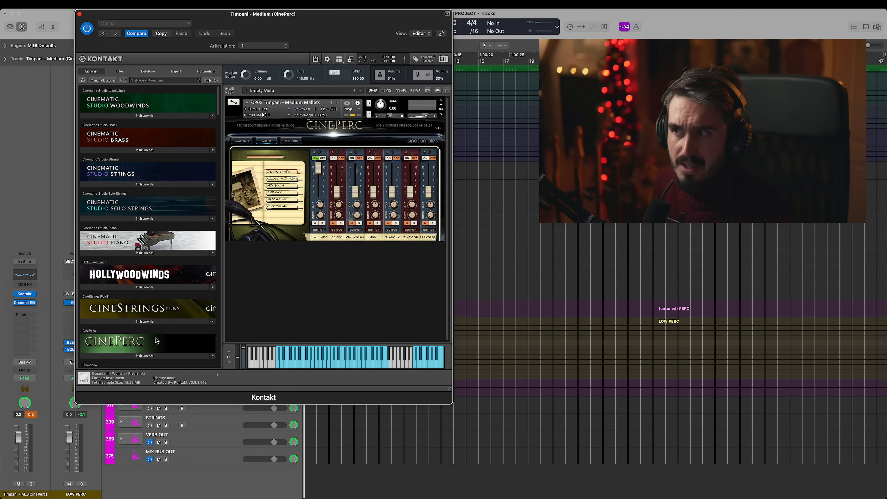
- Browse the CinePerc library's 03 Woods, 04 Metals and 05 Ethnic instrument folders in Kontakt, and close the instrument
click(147, 355)
scroll(146, 350, down, 7)
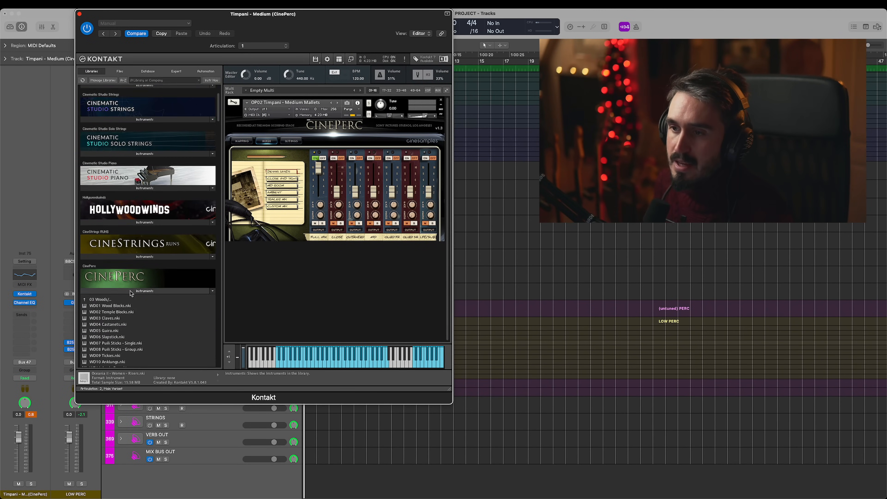
click(115, 110)
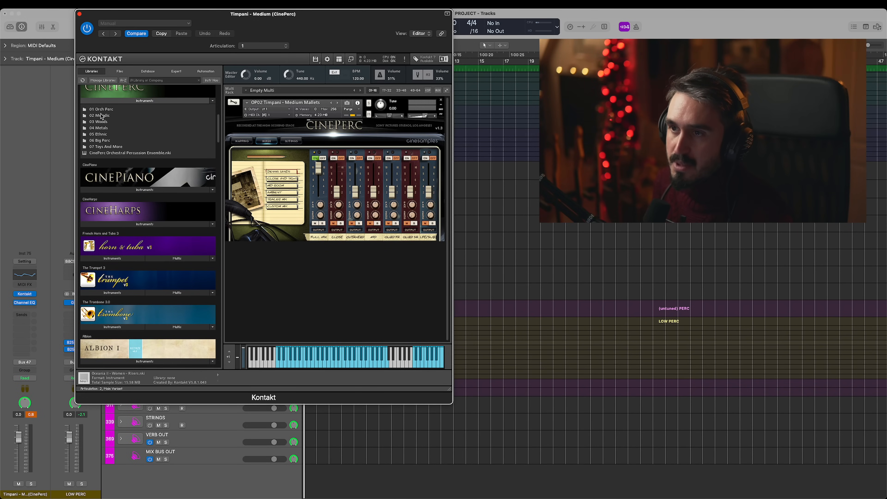
click(103, 128)
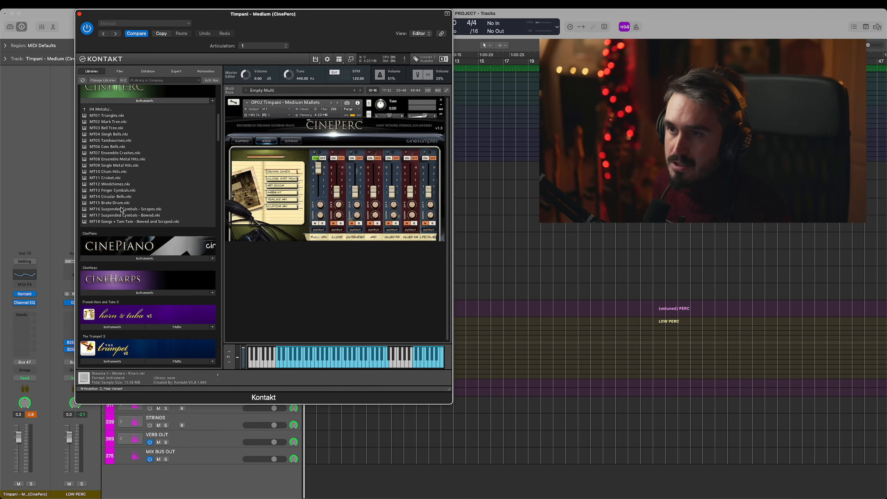
click(111, 109)
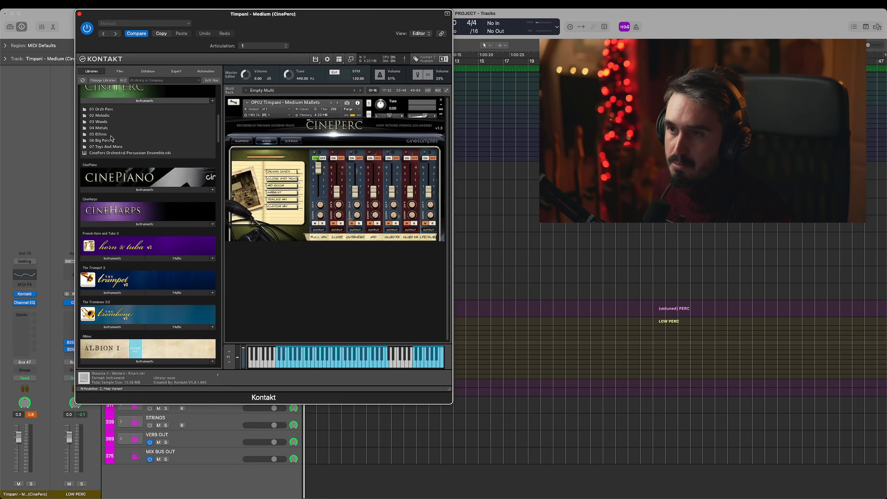
click(111, 135)
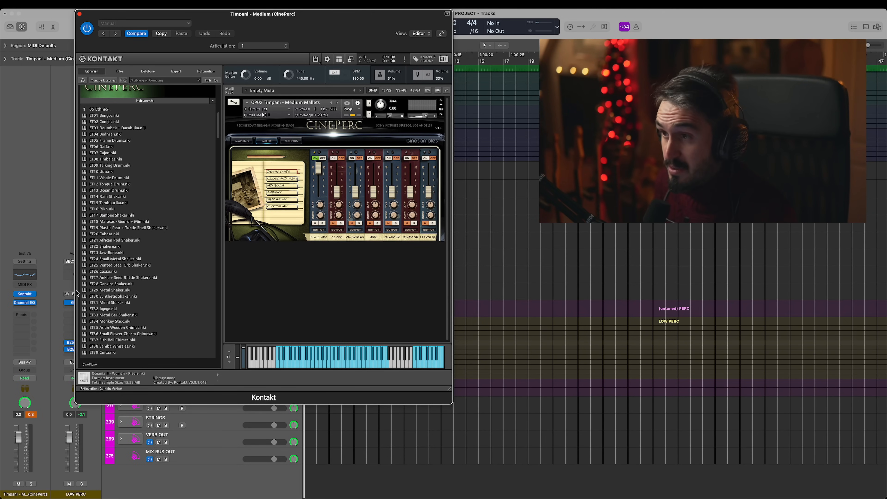
click(79, 14)
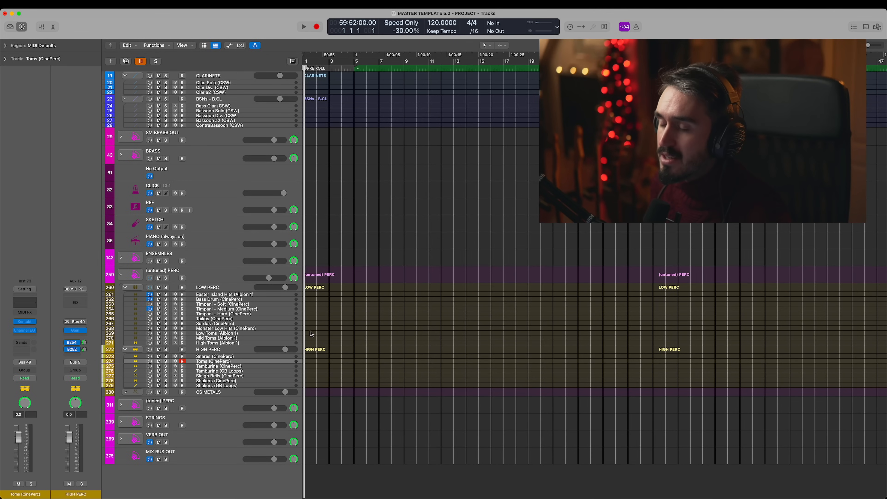
- Select Taikos (CinePerc) and play Monster Low Hits (CinePerc) in LOW PERC, and expand the CS METALS stack
click(239, 319)
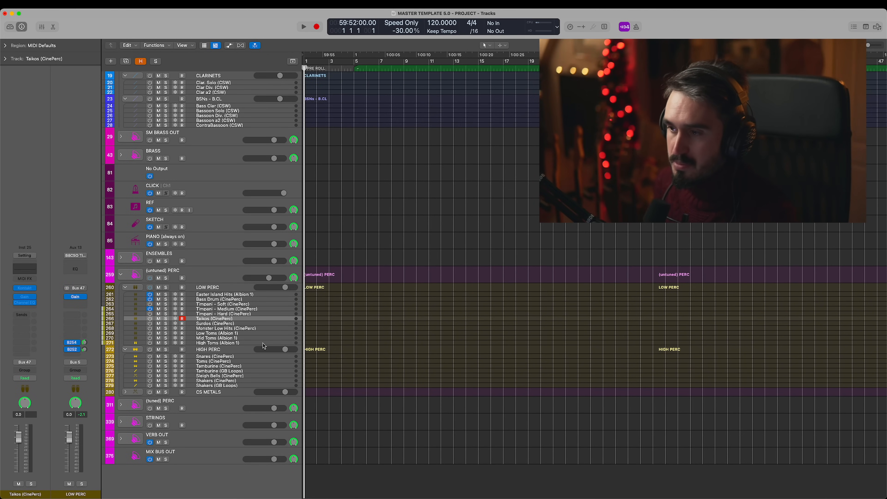
click(259, 329)
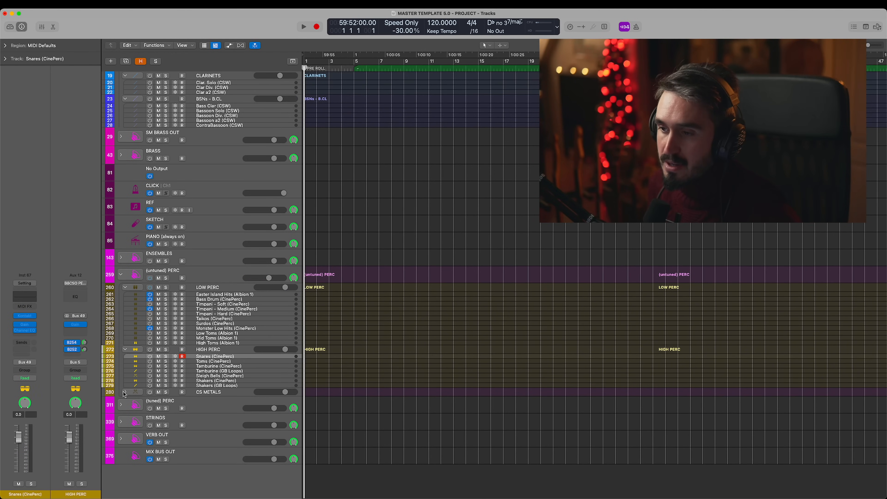
click(125, 392)
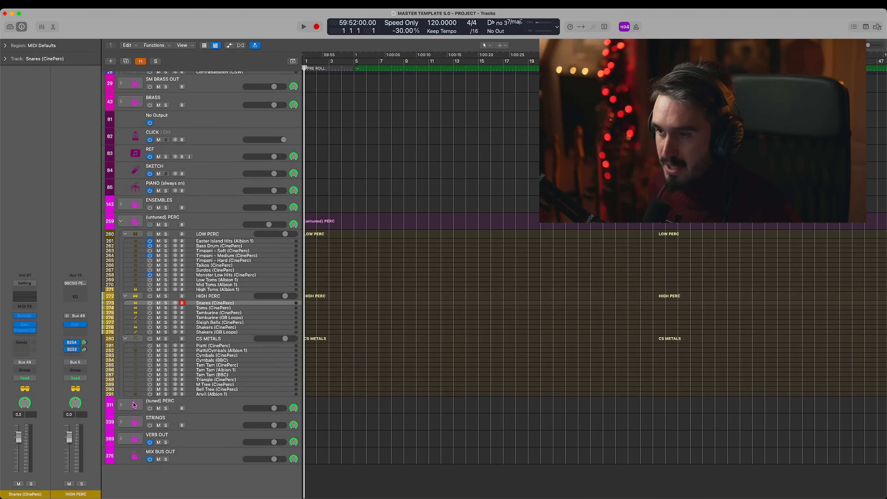
- Select Tamburine (GB Loops) in HIGH PERC, and play Snares (CinePerc) with its Channel EQ open
click(239, 318)
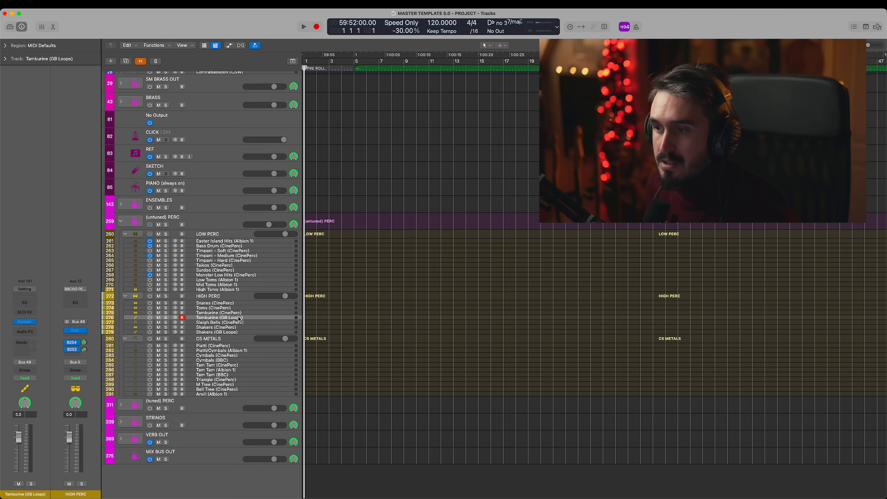
click(226, 303)
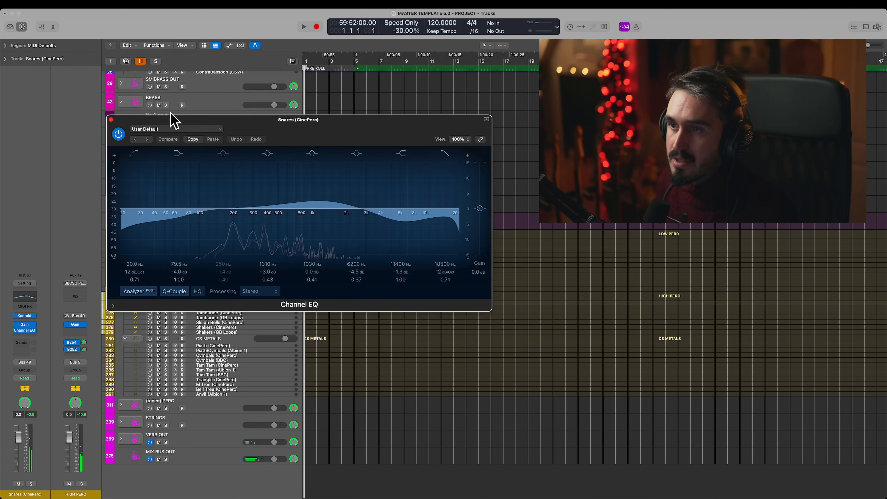
- Compare the Snares (CinePerc) sound with its Channel EQ bypassed and active, and close the plug-in
click(119, 134)
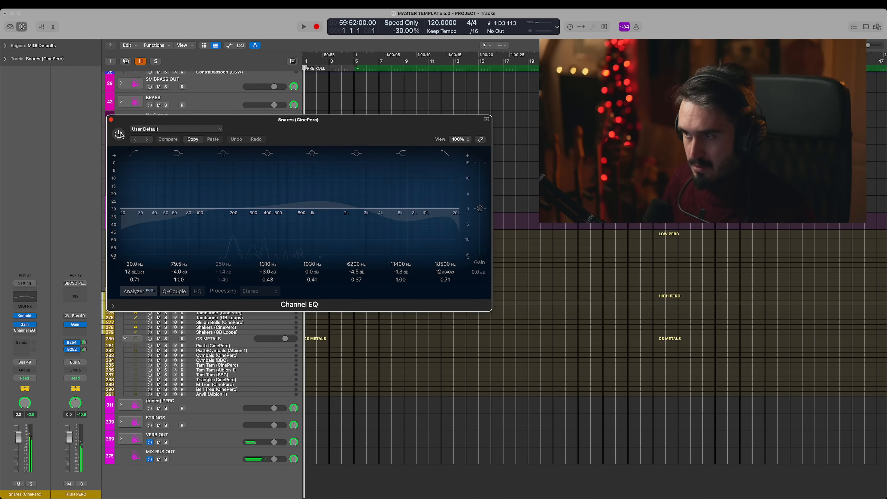
click(119, 134)
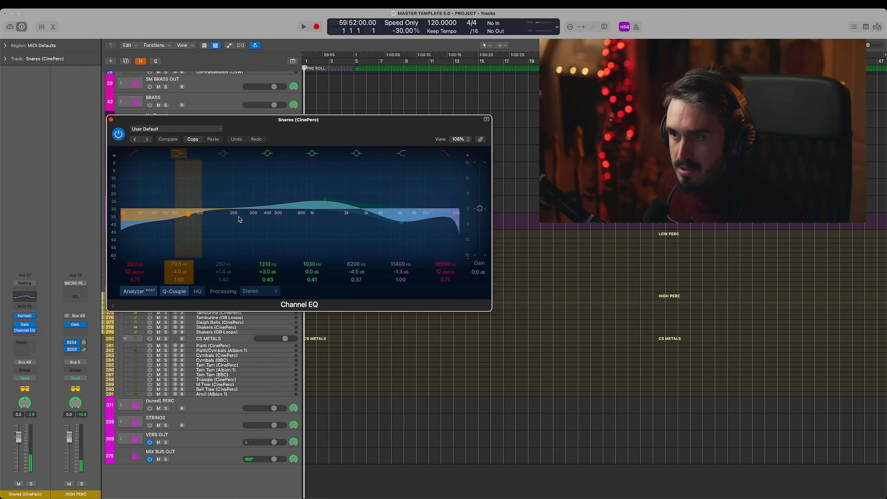
click(111, 120)
- Play Tamburine (GB Loops) and Shakers (GB Loops) together in HIGH PERC, disarm the shakers and expand the CS METALS stack
click(246, 318)
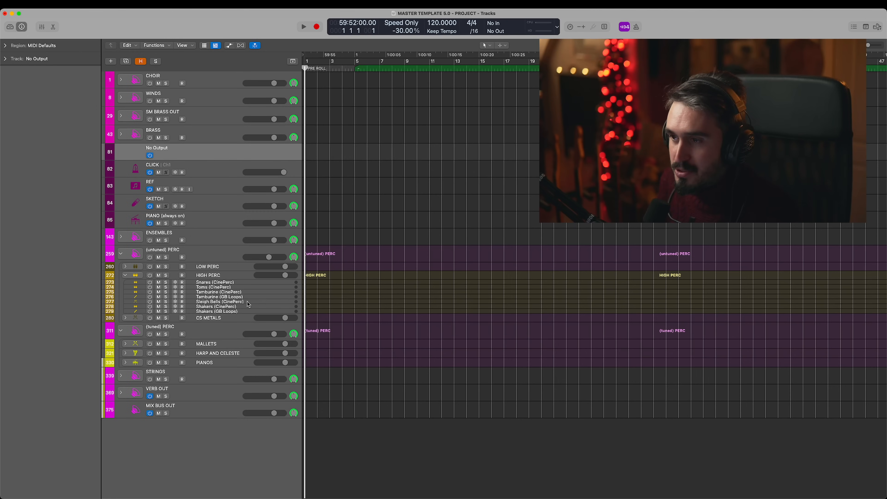
click(253, 300)
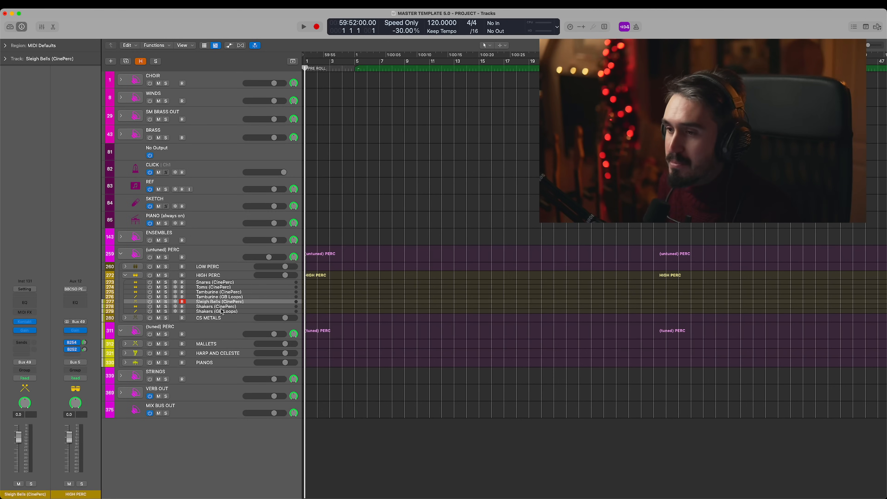
click(182, 313)
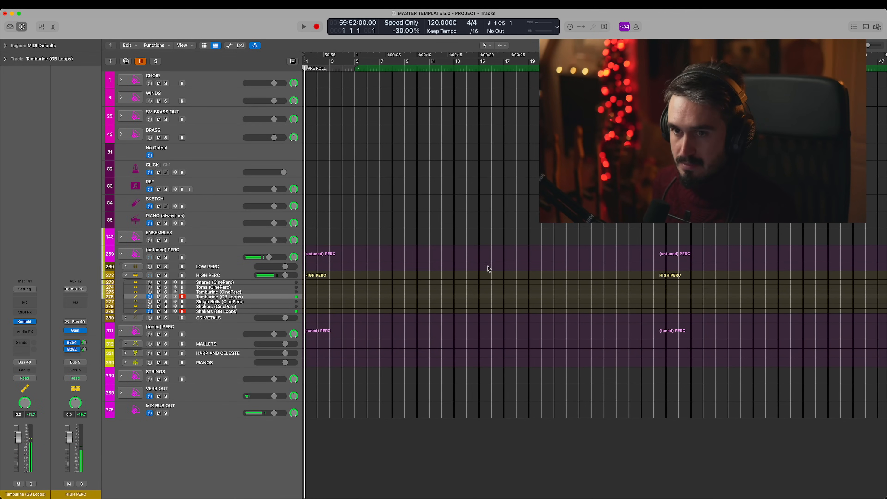
click(125, 318)
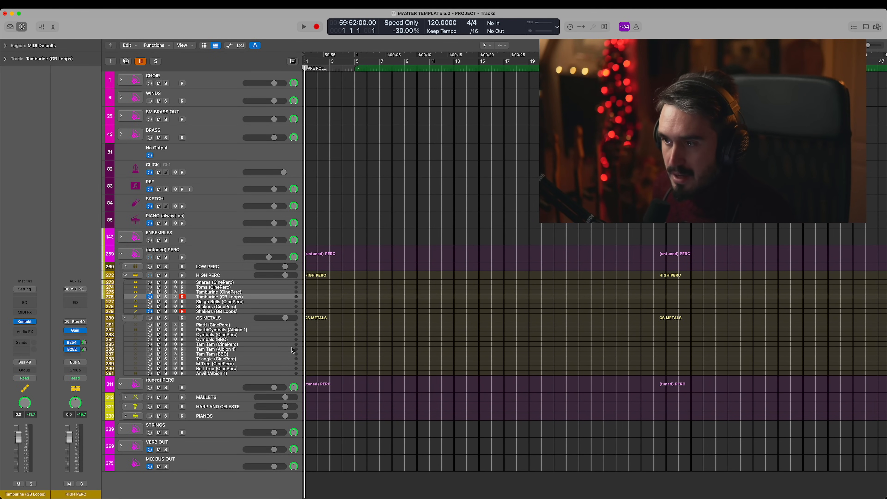
click(182, 311)
- Turn on and play Piatti/Cymbals (Albion 1) in CS METALS, and turn on Piatti (CinePerc)
click(238, 330)
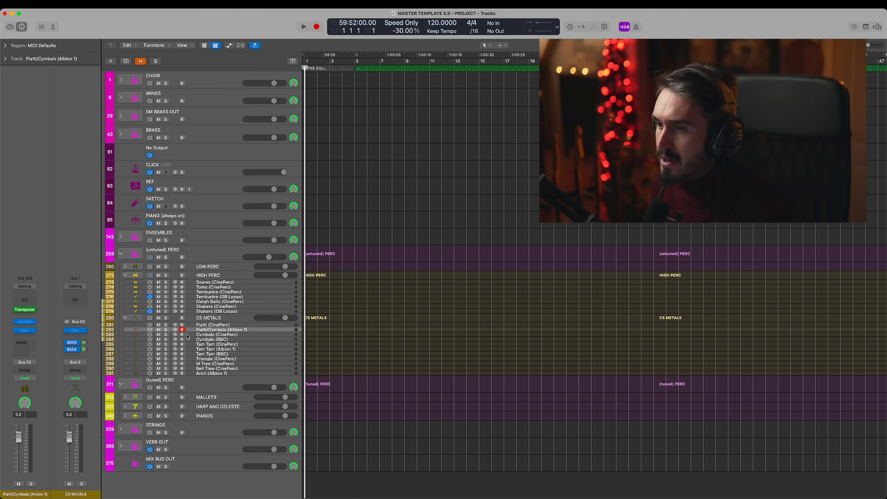
click(150, 330)
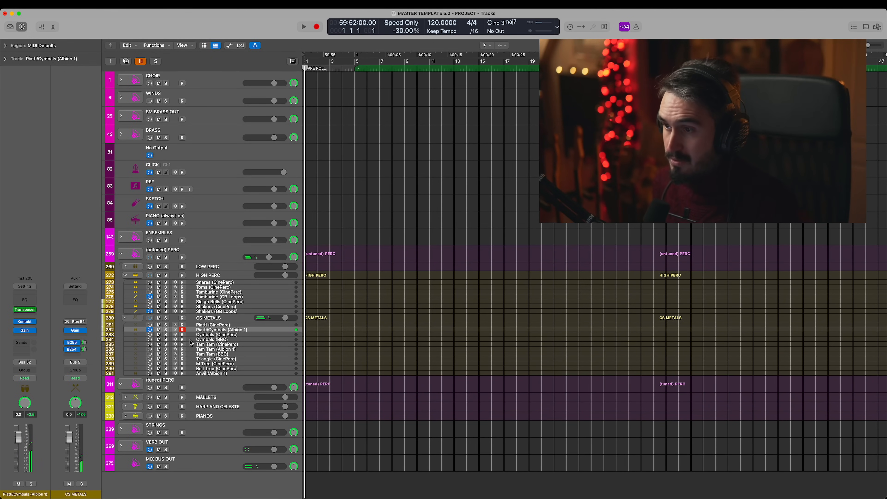
click(214, 326)
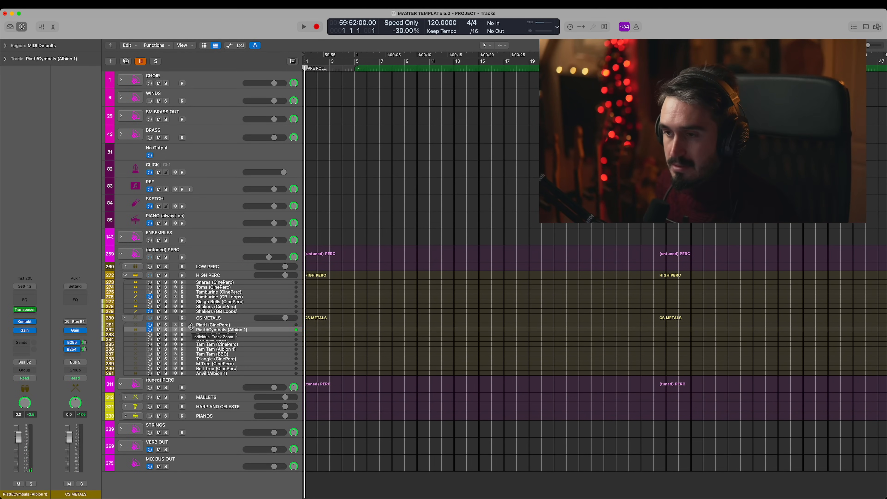
- Turn on and play Tam Tam (Albion 1) and Tam Tam (CinePerc), layering both with record enable before disarming the Albion track
click(240, 349)
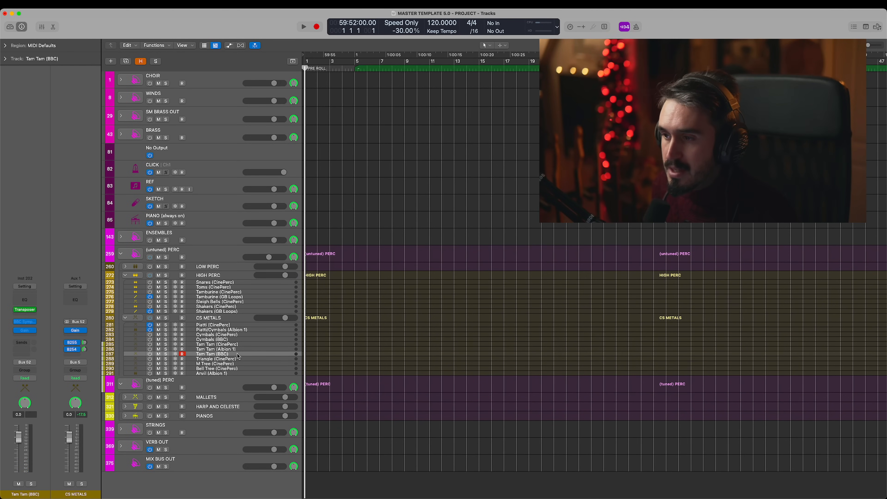
click(151, 349)
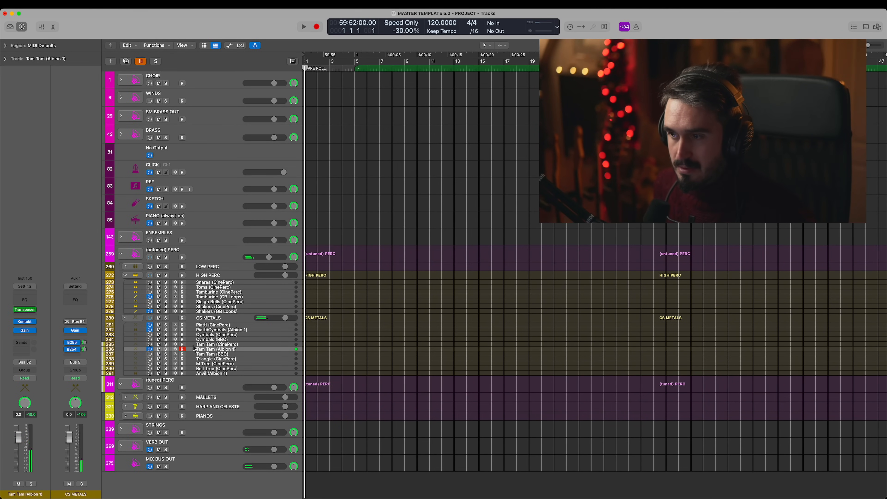
click(226, 345)
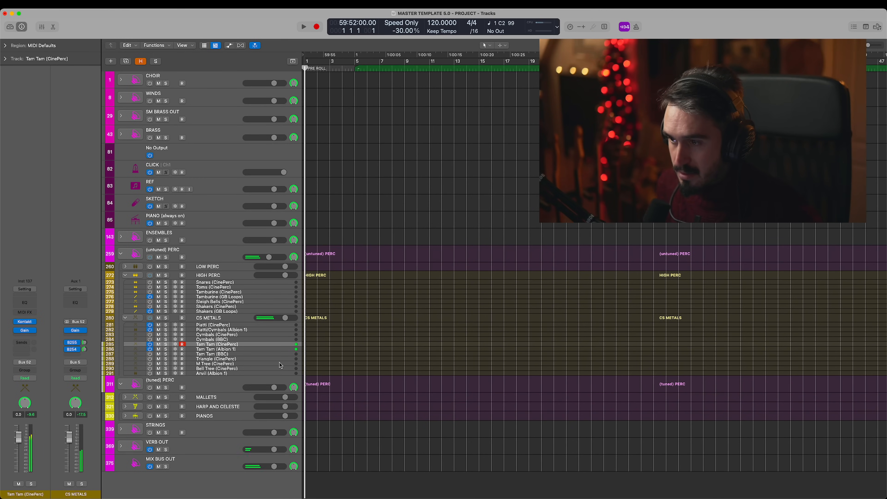
click(182, 349)
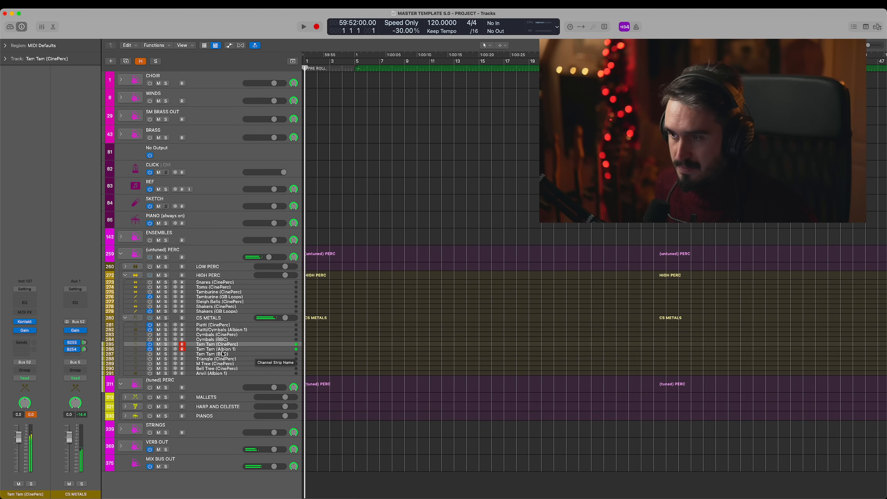
click(183, 349)
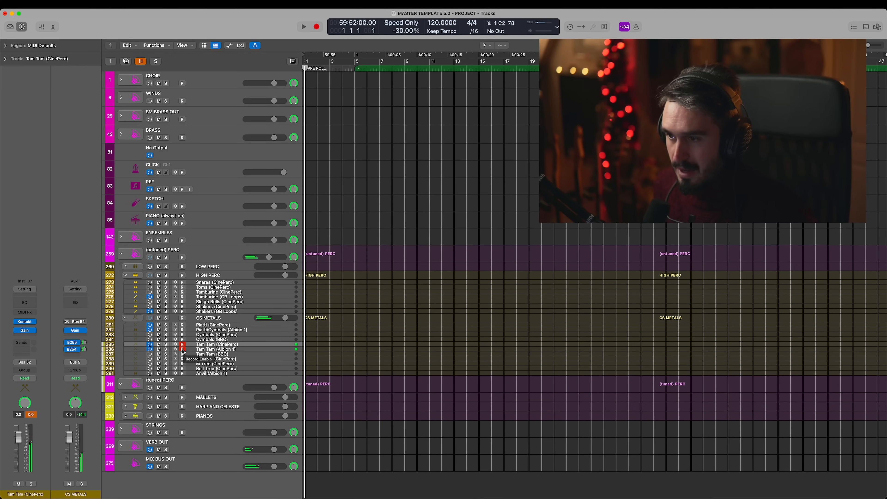
- Turn on and play Tam Tam (BBC) with its BBC Symphony Orchestra instrument open, and close the plug-in
click(216, 354)
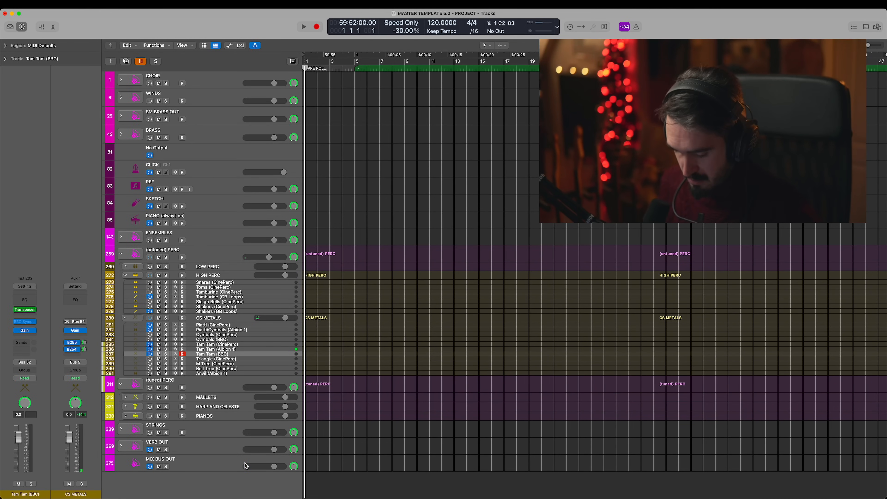
mouse_move(30, 325)
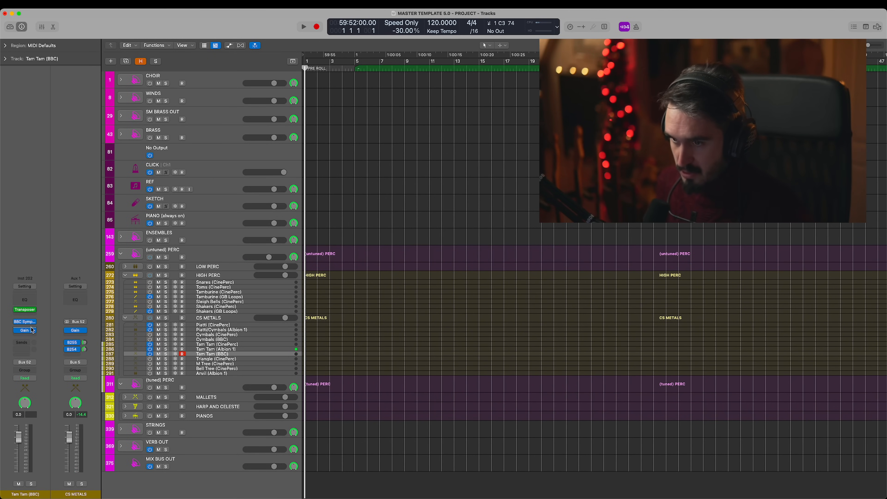
click(29, 324)
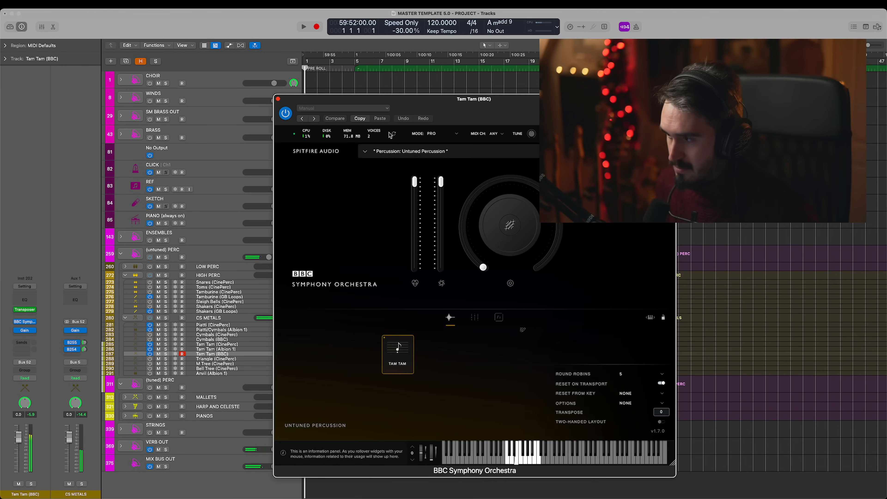
click(278, 100)
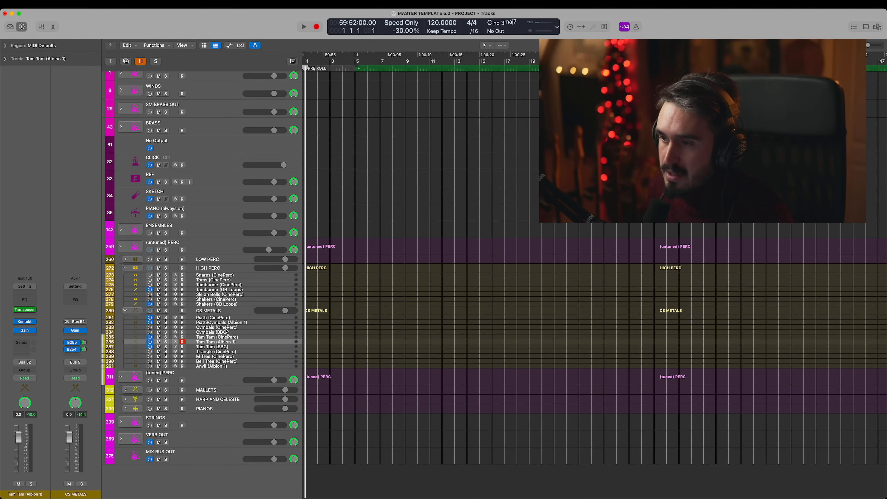
- Expand MALLETS in (tuned) PERC and play the CinePerc Glock, Tubular Bells, Low Chimes and Vibes - Motor on tracks
click(226, 328)
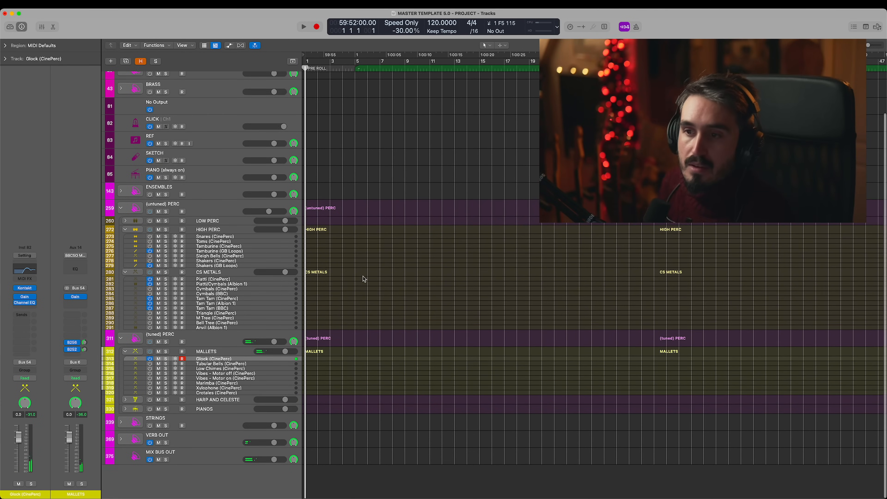
click(150, 364)
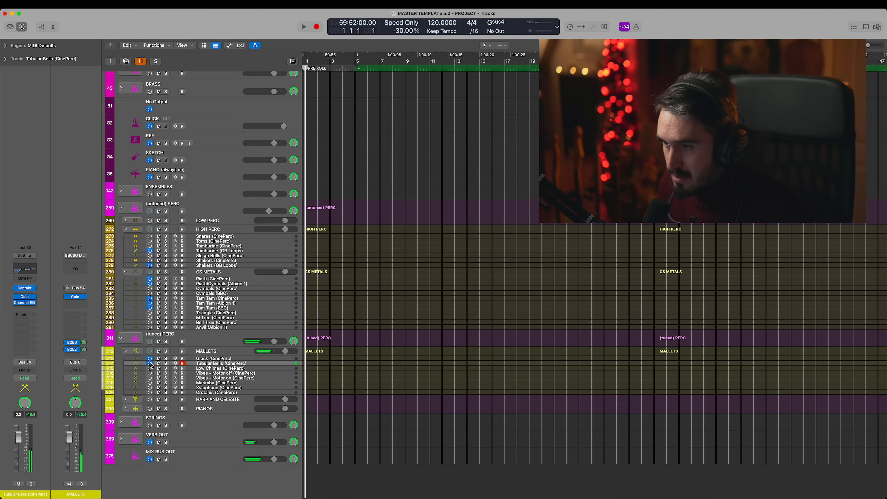
click(163, 368)
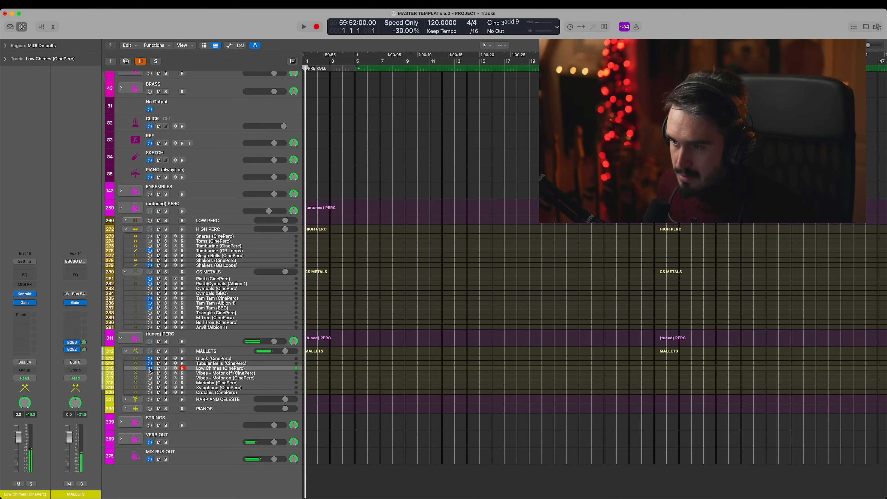
key(Down)
key(Down)
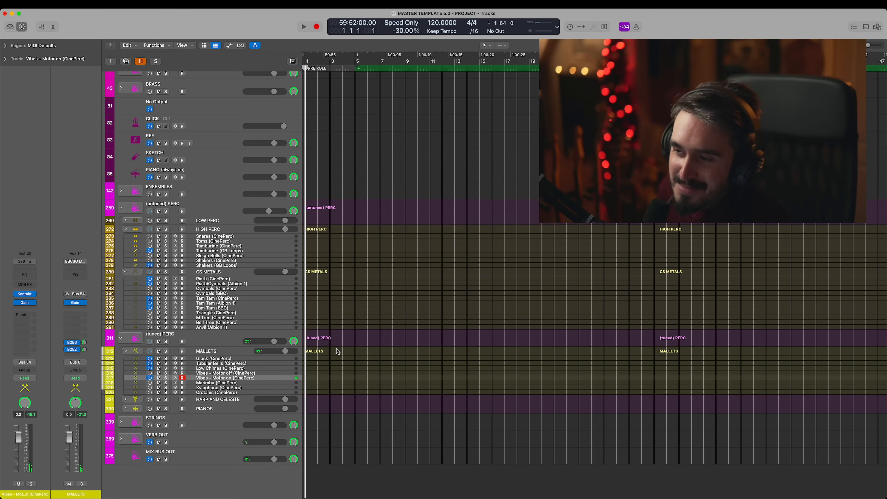
- Expand HARP AND CELESTE, and examine the Channel EQ on Tubular Bells (CinePerc) before closing it
click(125, 399)
click(211, 324)
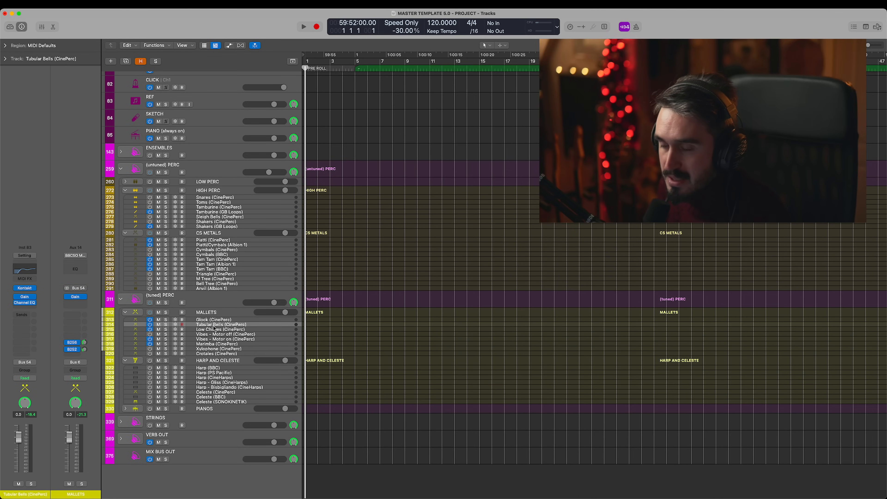
click(31, 304)
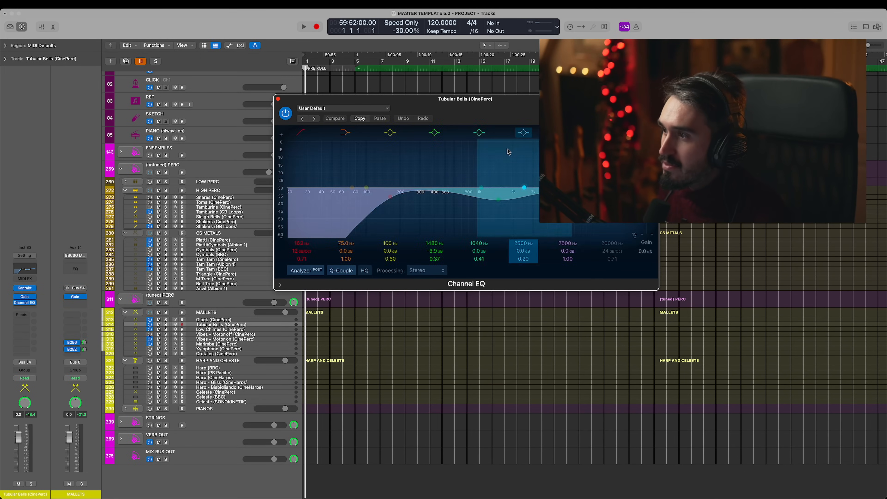
drag(447, 108, 512, 91)
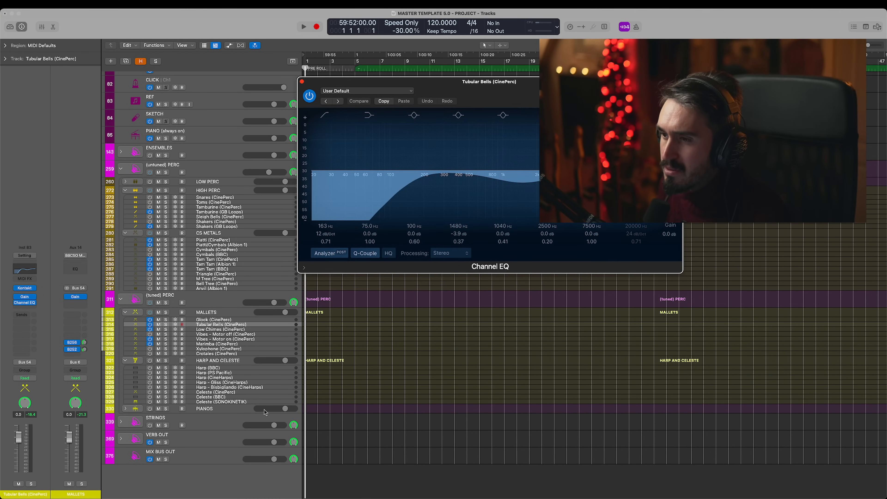
click(215, 320)
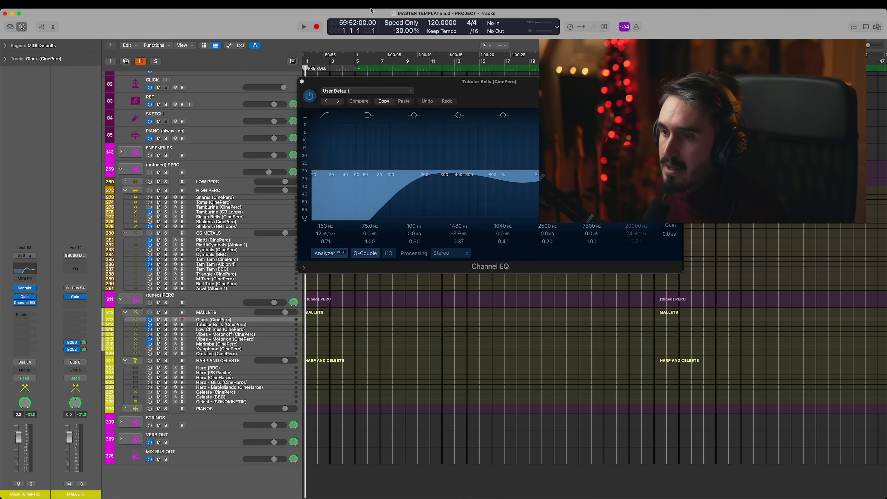
click(302, 81)
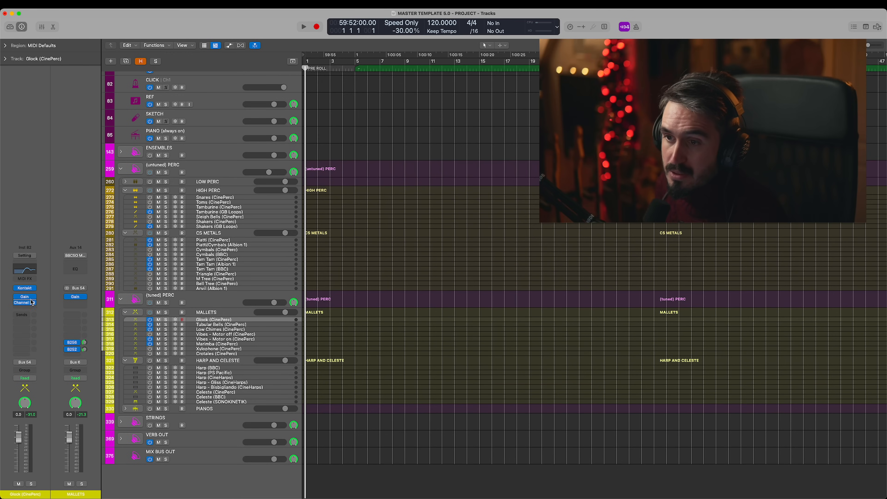
- Examine the Channel EQ and the Kontakt microphone mixer of Glock (CinePerc), and close both plug-ins
click(26, 303)
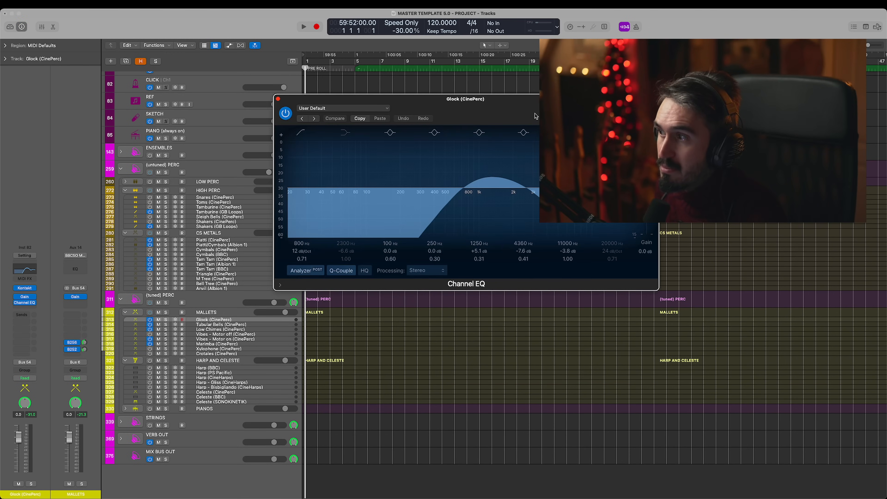
drag(524, 99, 391, 66)
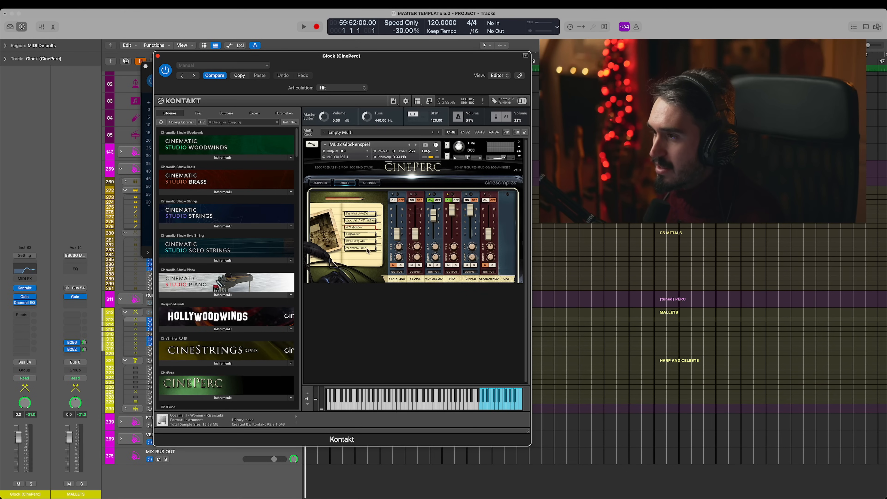
drag(459, 72, 443, 57)
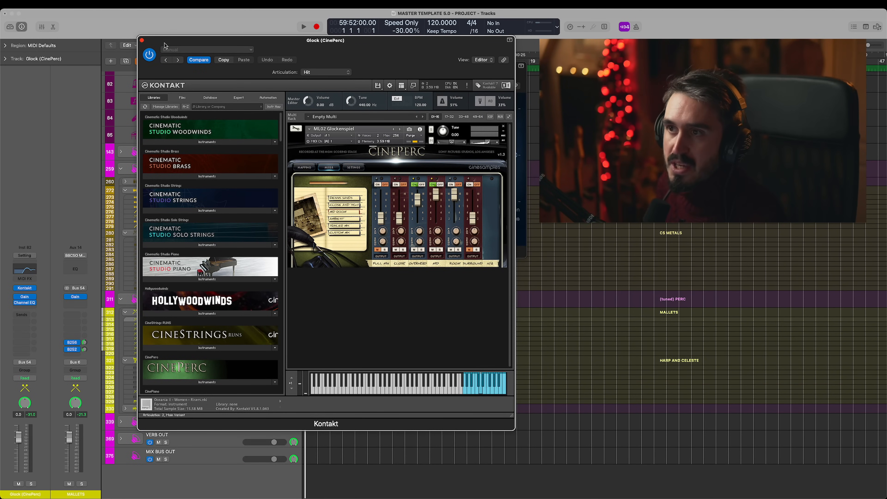
click(142, 40)
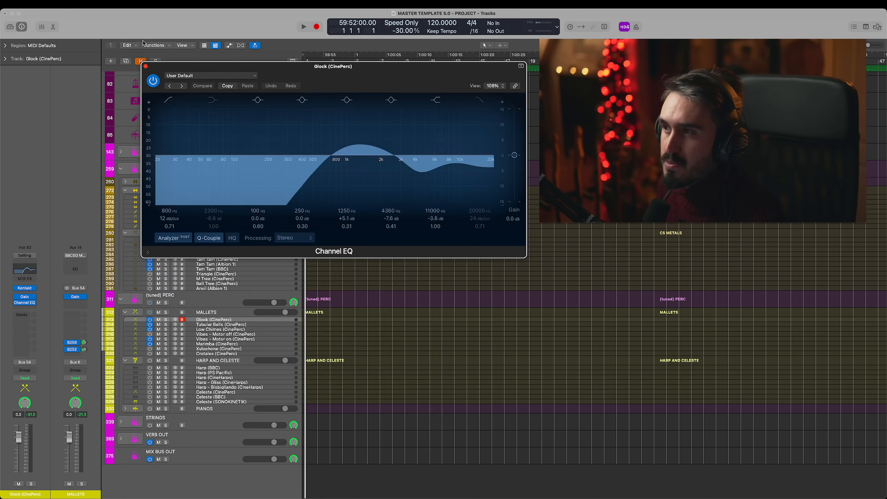
click(145, 66)
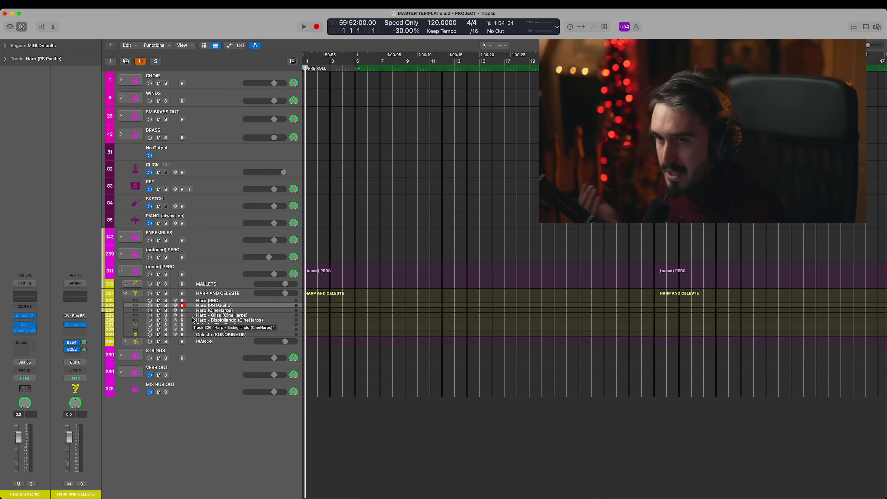
- Browse the harp tracks in HARP AND CELESTE, and turn on and play Harp (CineHarps)
key(Up)
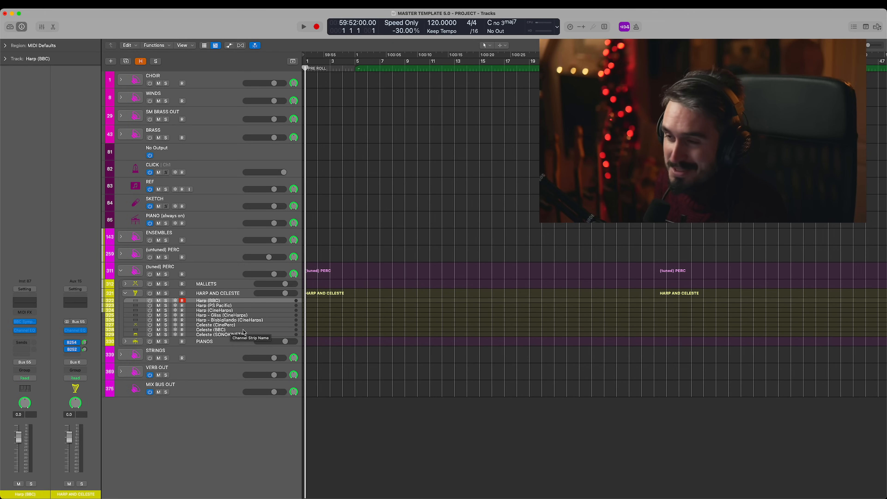
click(235, 310)
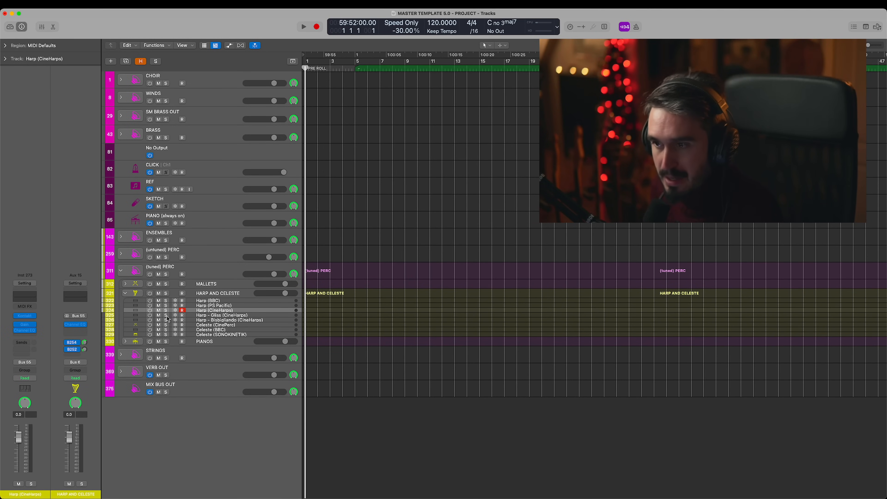
click(150, 311)
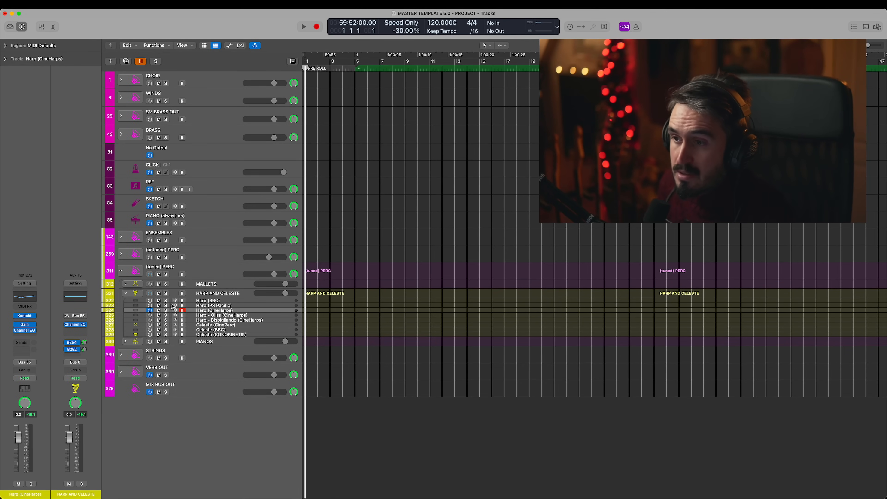
- Examine the microphone mixer in the BBC Symphony Orchestra plug-in on Harp (BBC), and close the plug-in
click(202, 301)
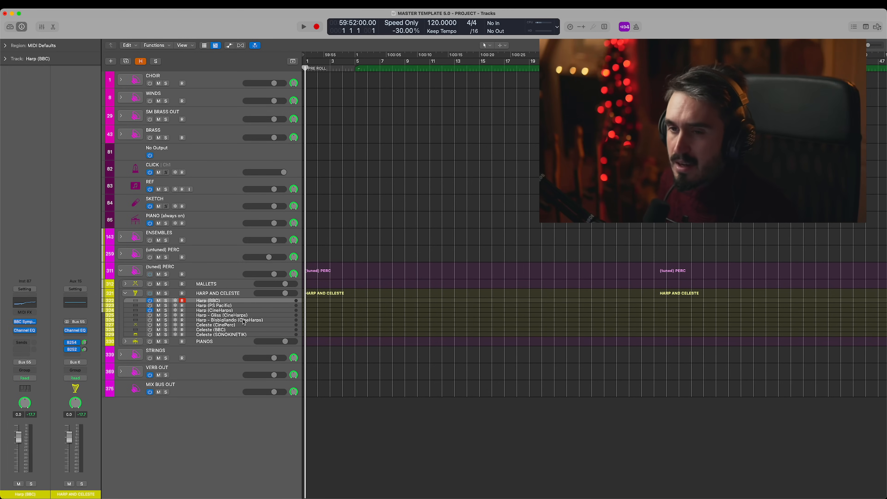
click(23, 322)
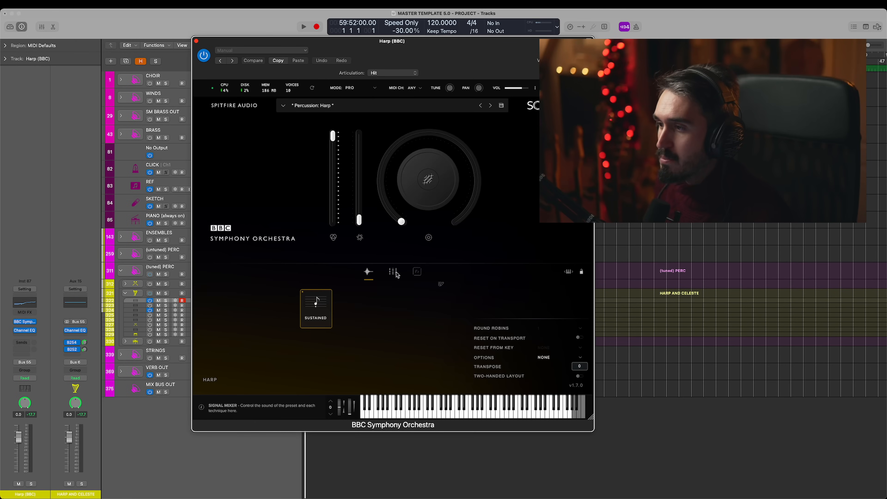
click(430, 386)
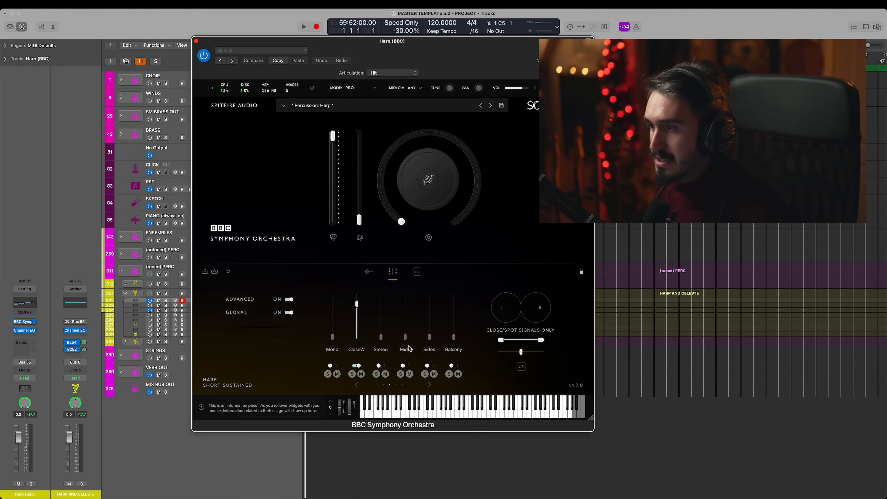
click(196, 41)
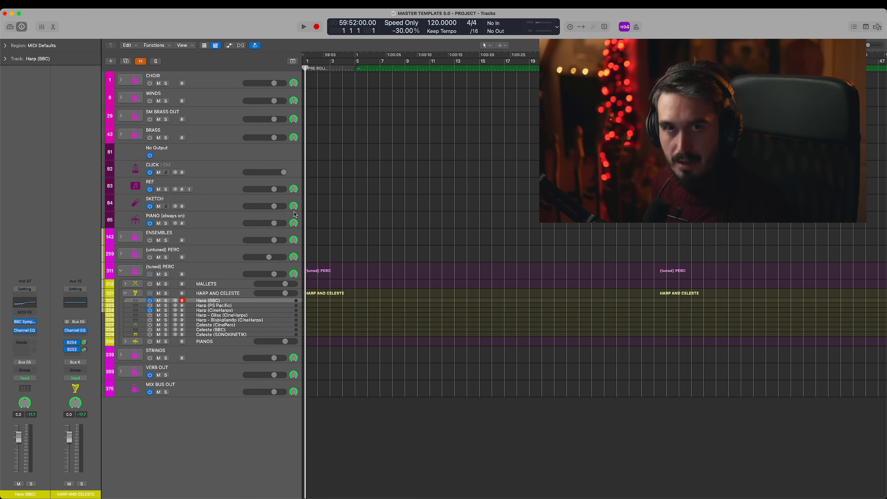
- Compare the sound of Harp (BBC) with Harp (CineHarps) by switching between the two tracks
click(237, 316)
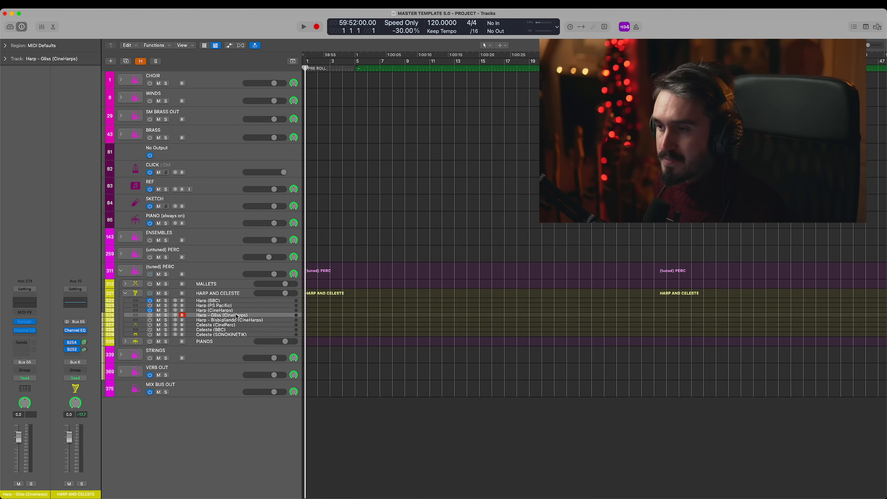
click(239, 311)
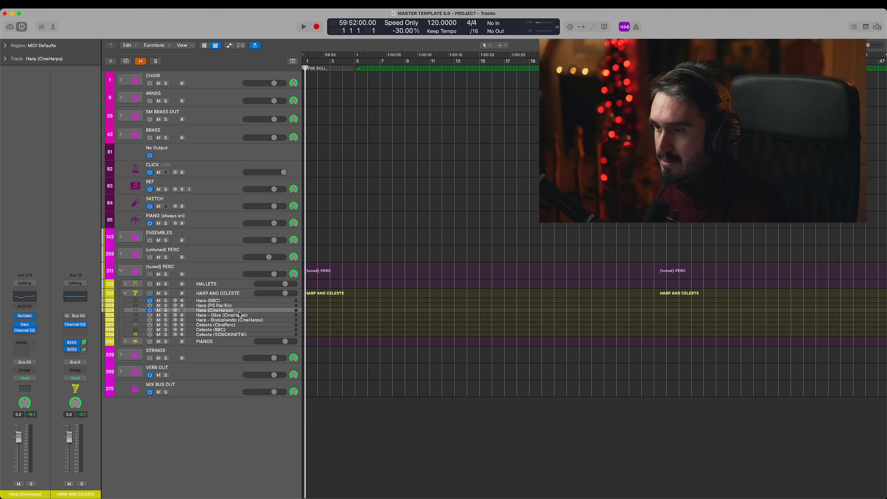
click(226, 301)
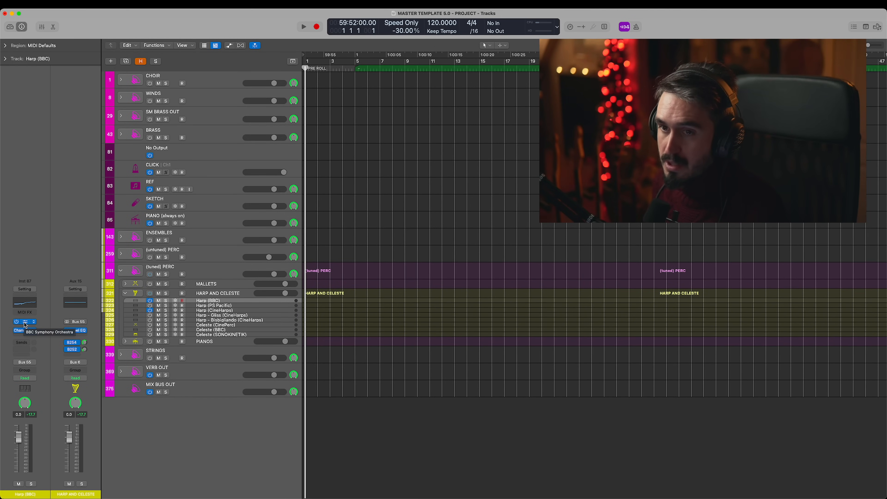
click(241, 310)
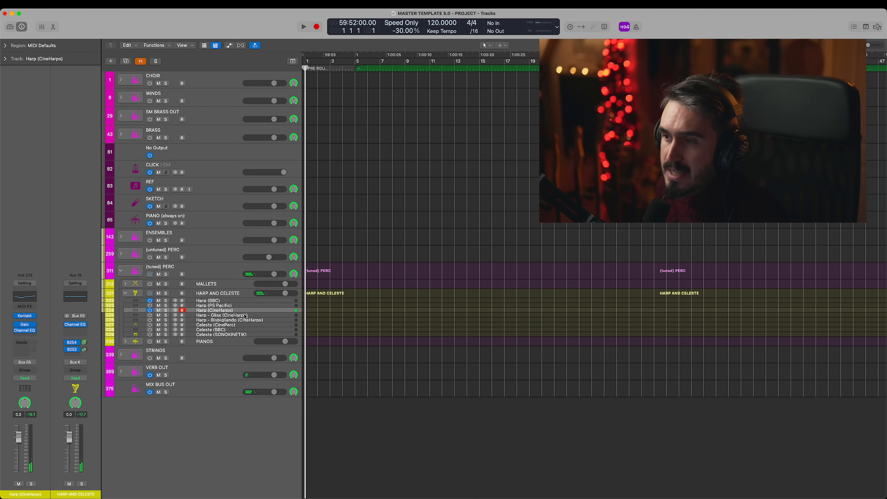
click(228, 302)
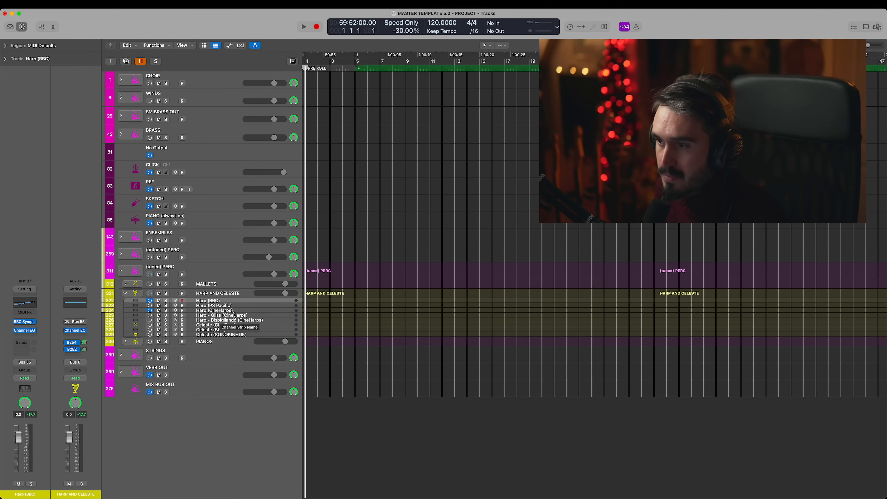
- Examine the CineHarps mixer in the Kontakt instrument on Harp (CineHarps), and close the plug-in
click(223, 310)
click(26, 316)
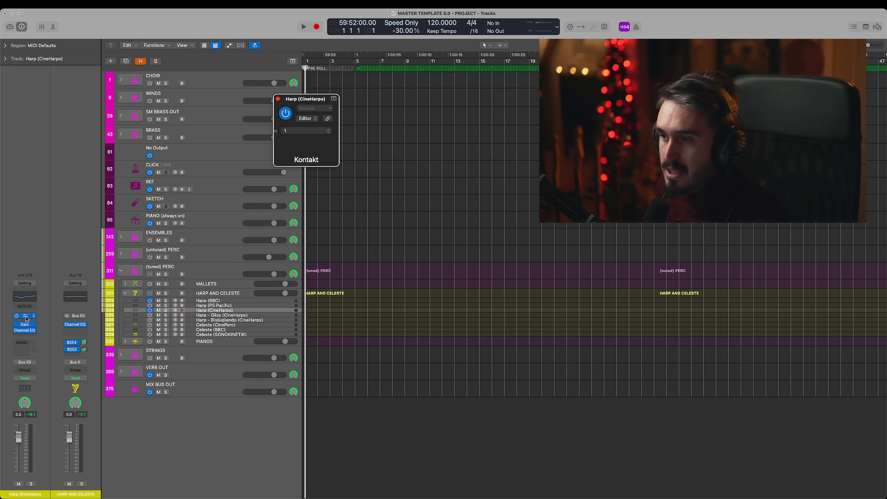
drag(555, 106, 394, 52)
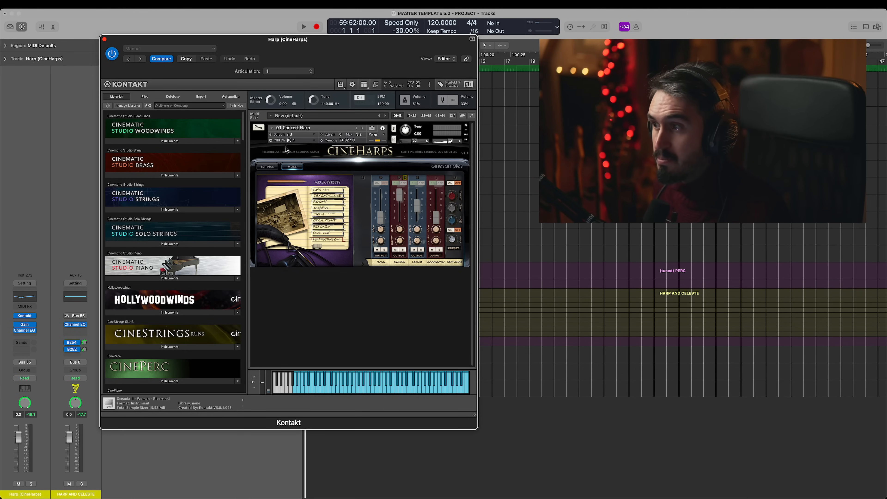
key(super+w)
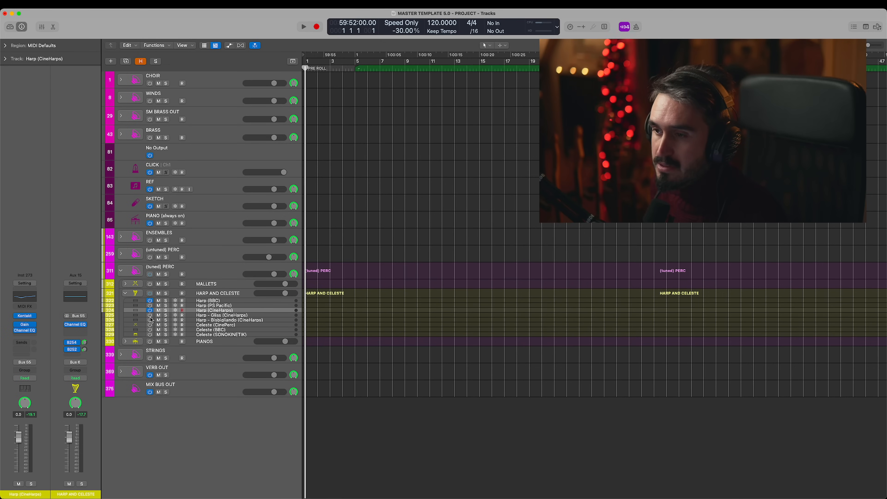
- Play Harp - Gliss and Harp - Bisbigliando (CineHarps), examining the Kontakt instrument of each patch
click(229, 315)
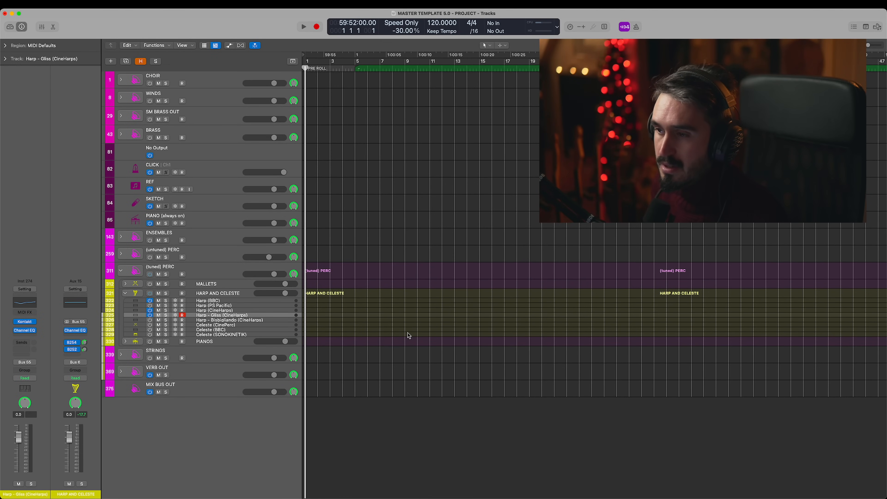
click(27, 322)
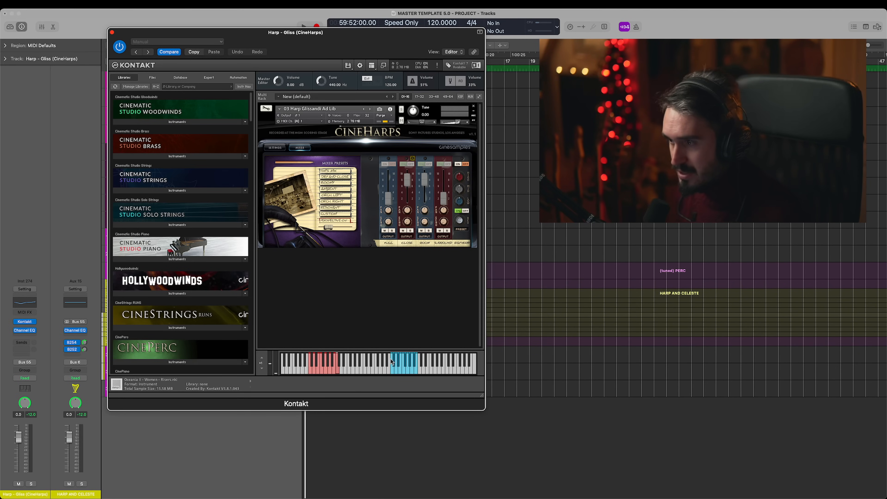
drag(350, 45, 300, 37)
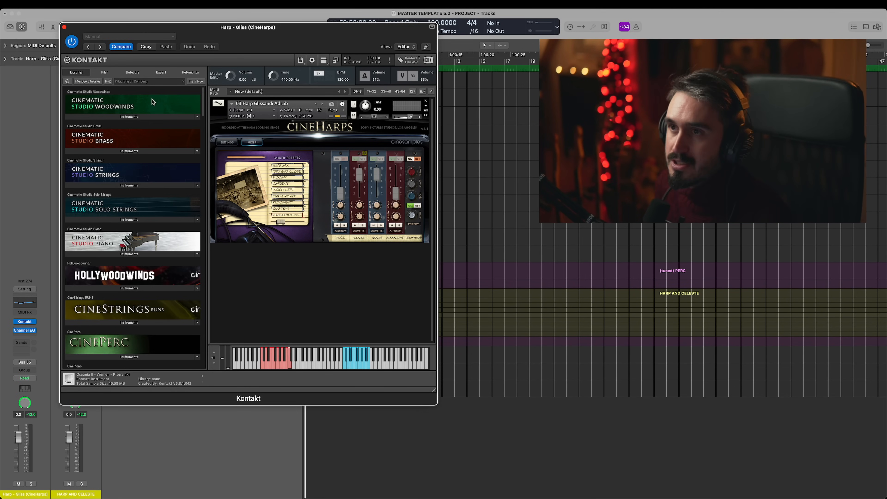
click(64, 28)
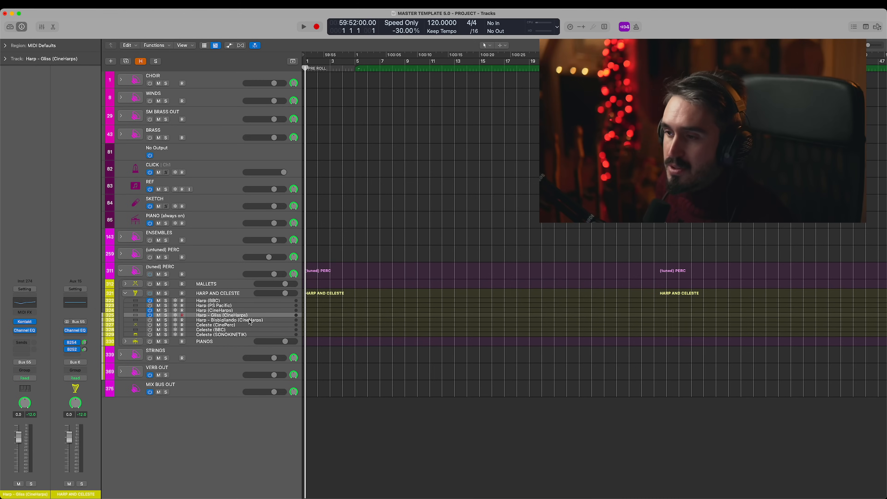
click(159, 320)
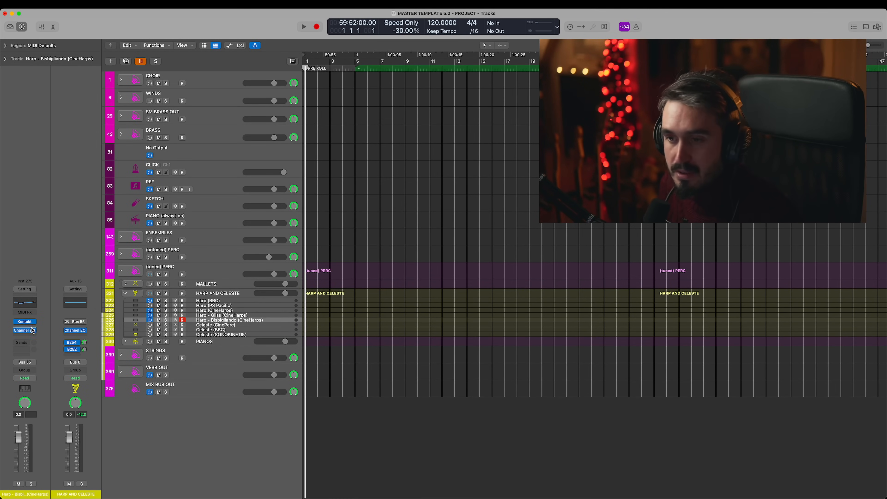
click(25, 323)
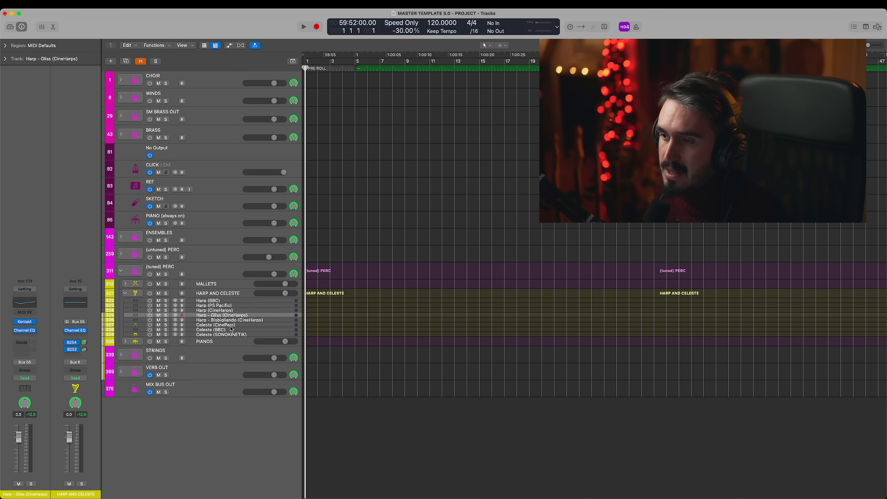
- Turn on Celeste (CinePerc), and play it in comparison with Harp (CineHarps)
click(231, 325)
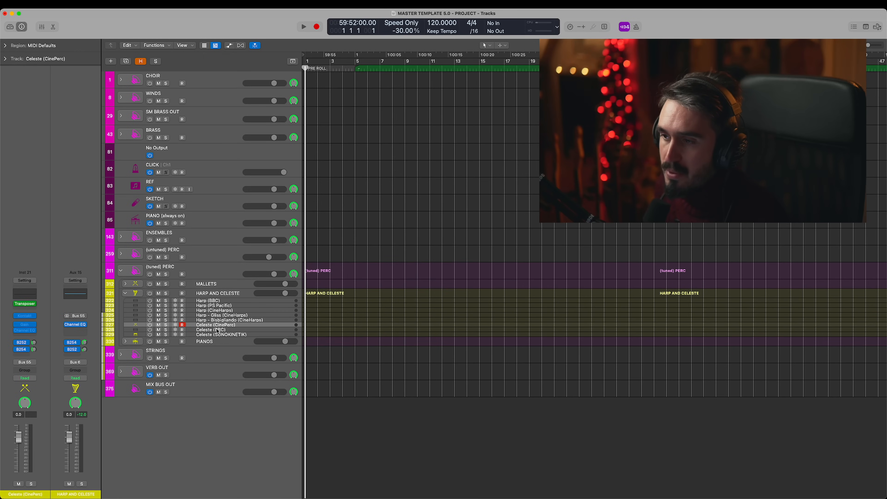
click(151, 326)
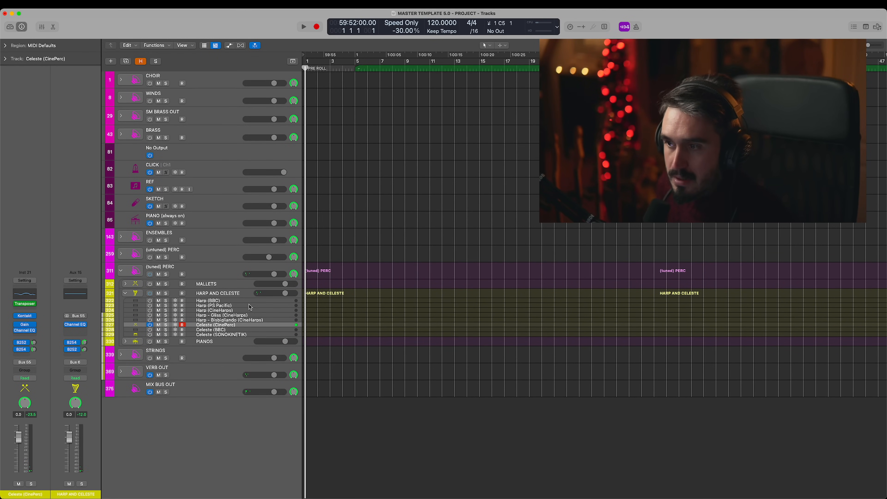
click(187, 310)
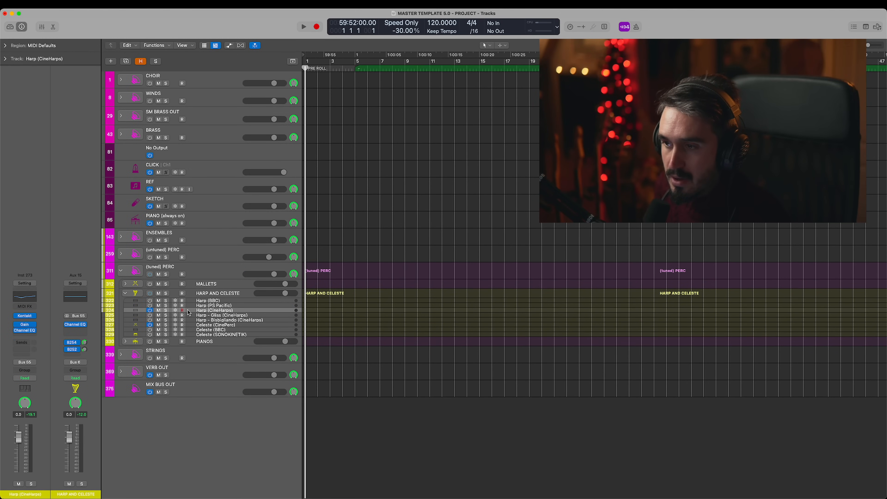
click(182, 325)
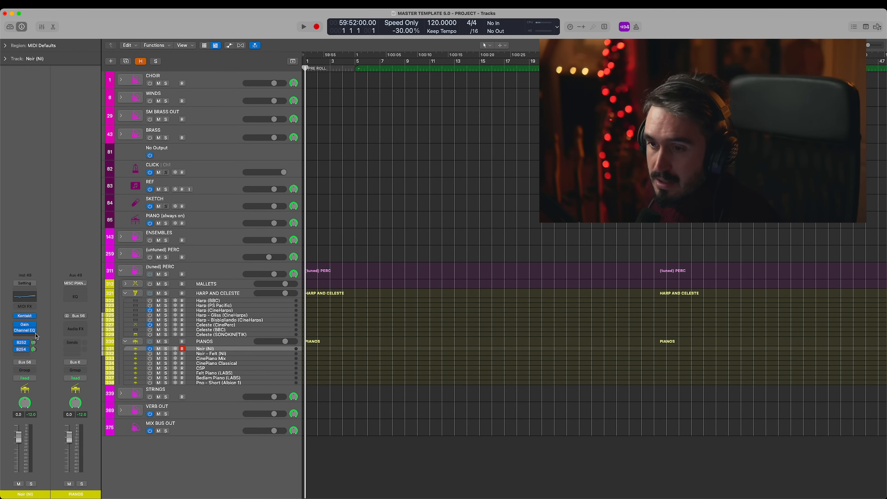
- Examine the Channel EQ on Noir (NI), and turn on Noir - Felt (NI) in PIANOS to audition it
click(24, 330)
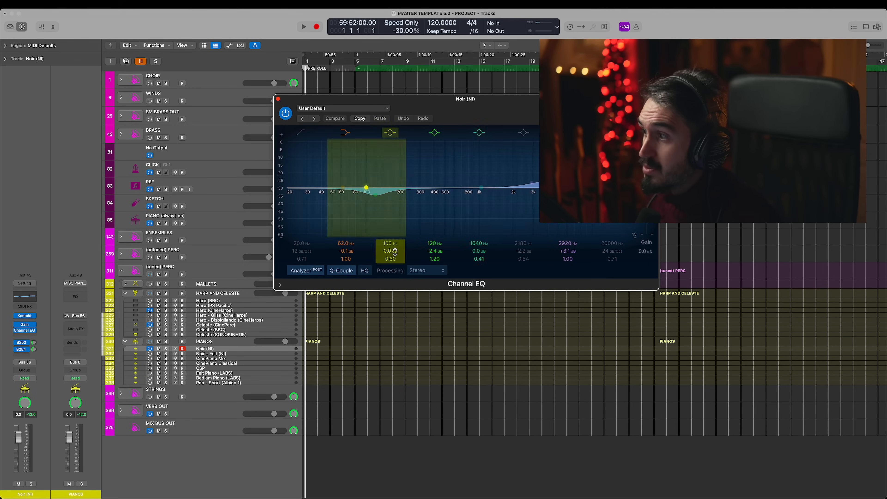
click(278, 99)
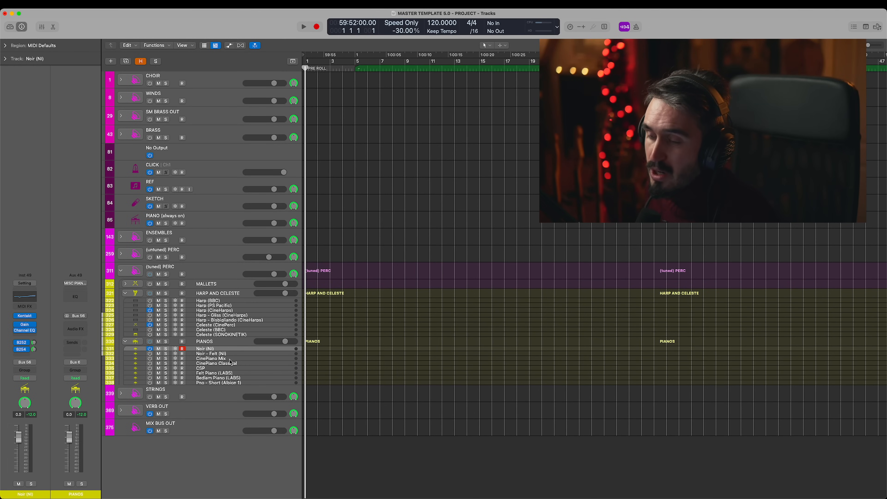
click(216, 359)
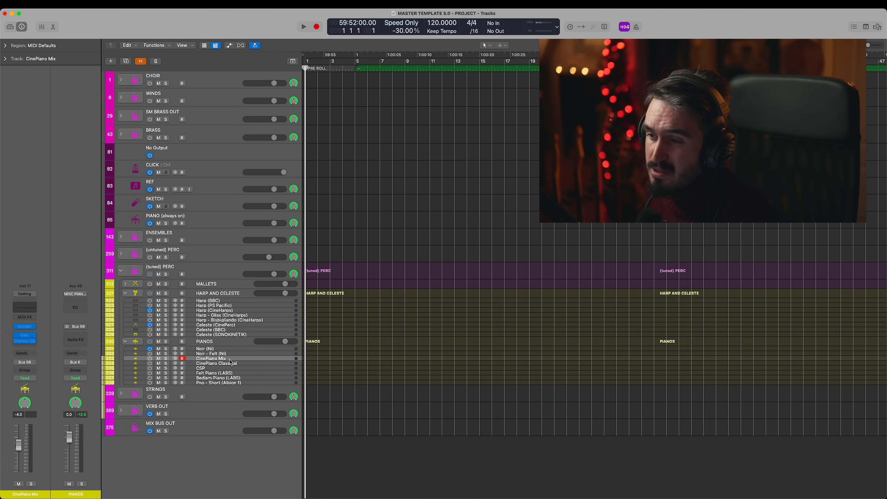
click(215, 349)
click(178, 353)
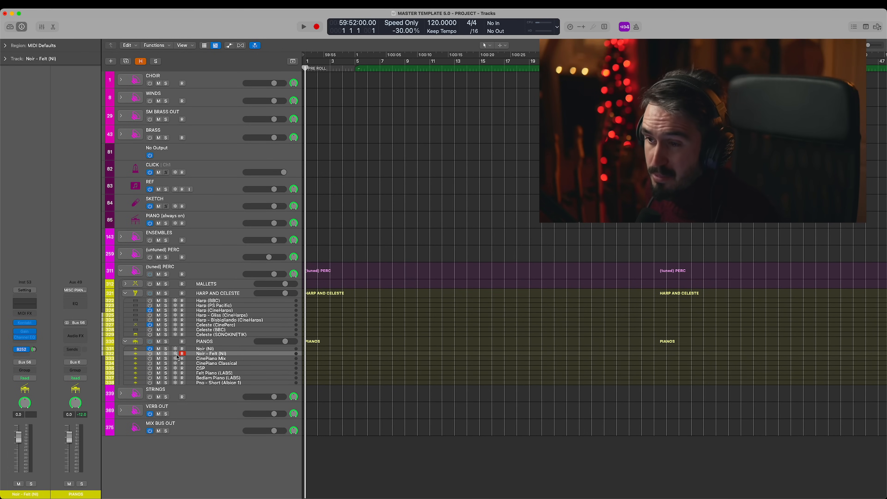
click(149, 353)
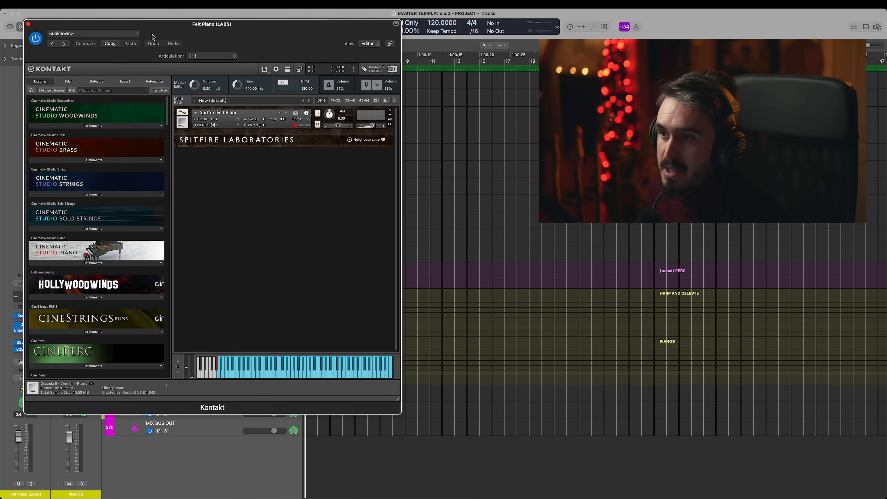
- Close the Kontakt instrument of Felt Piano (LABS), and go through the CinePiano Mix and CinePiano Classical tracks
click(28, 24)
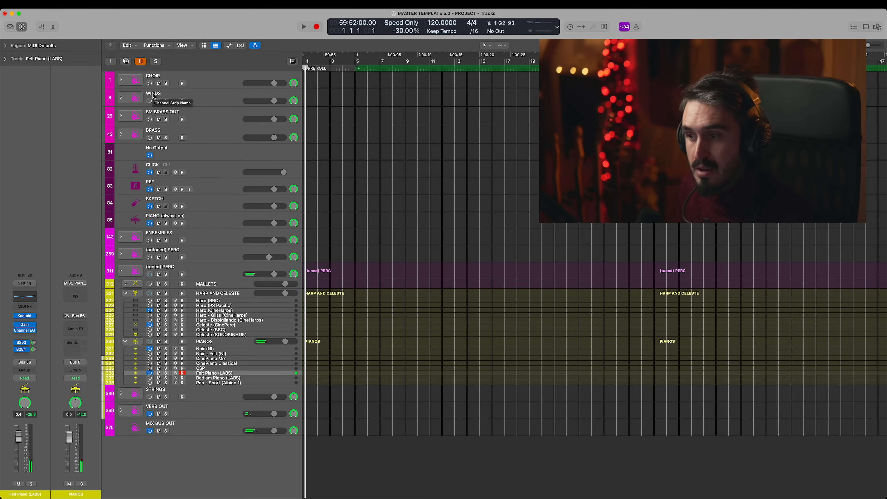
click(231, 357)
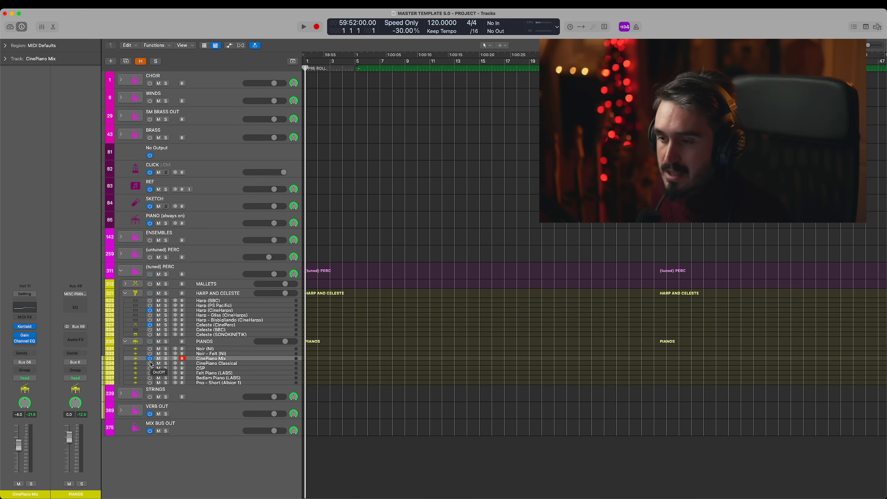
click(225, 364)
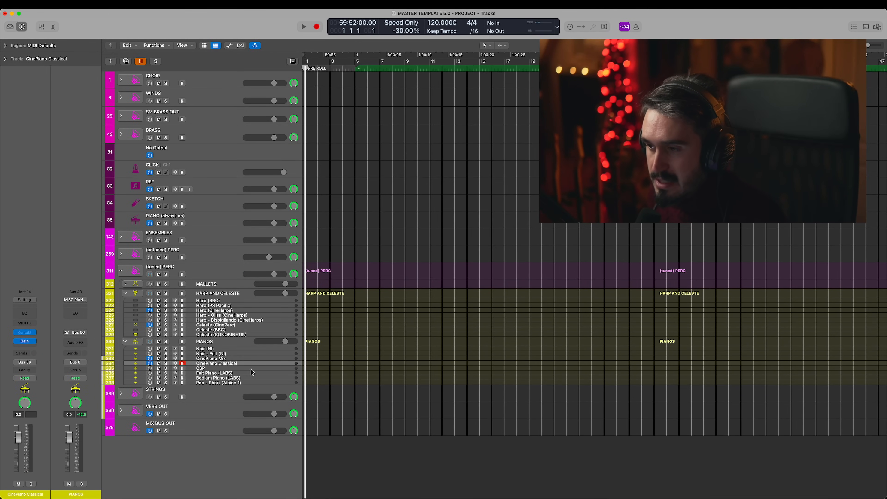
- Play the CSP piano with its Kontakt instrument open, close the plug-in, and turn the track off
key(Down)
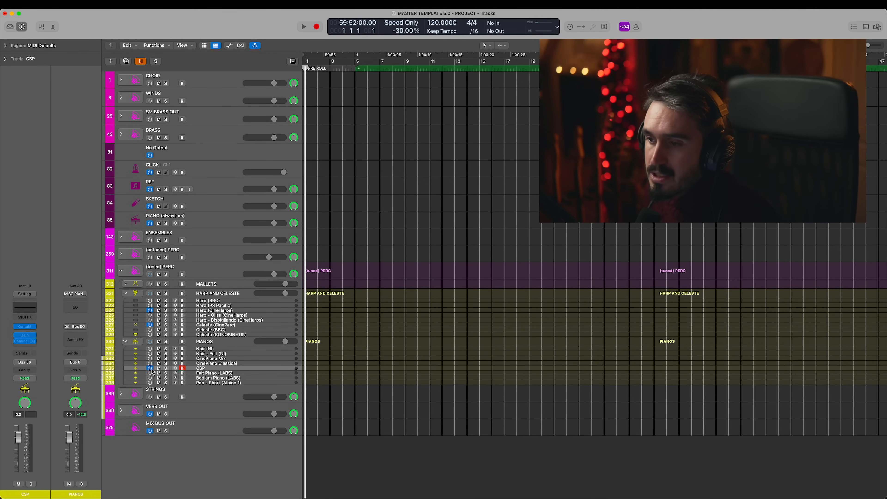
click(24, 327)
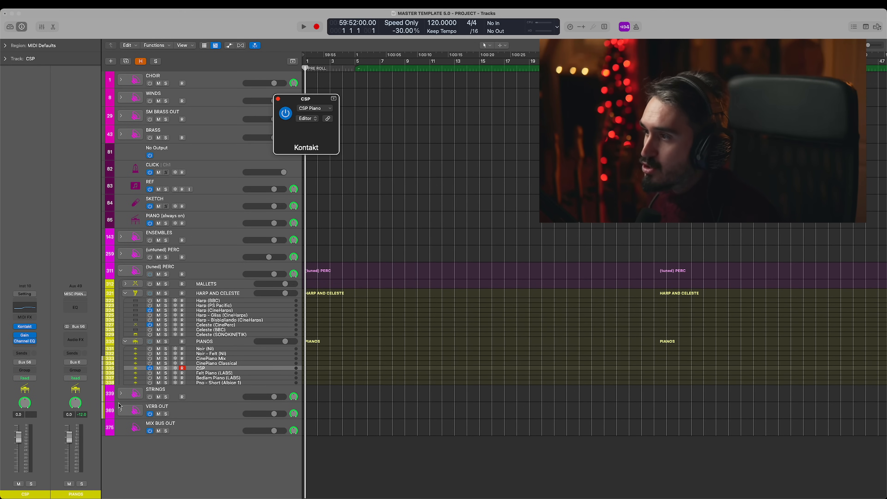
drag(543, 116, 420, 89)
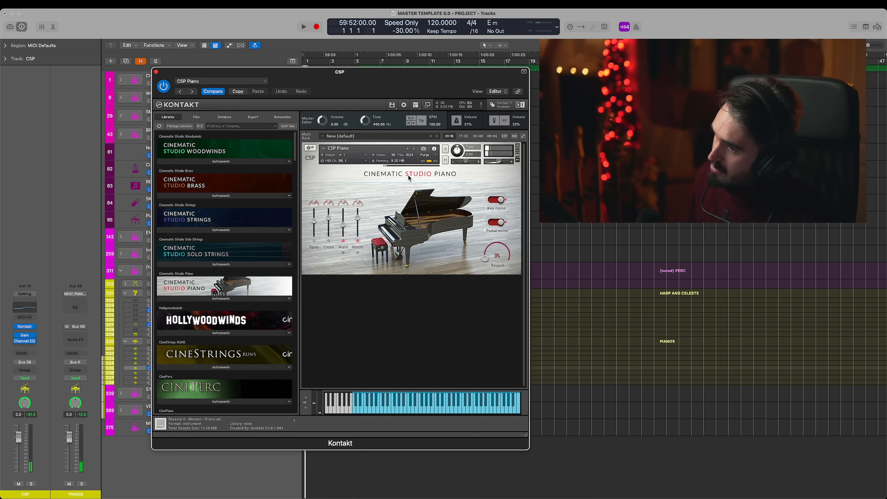
key(super+w)
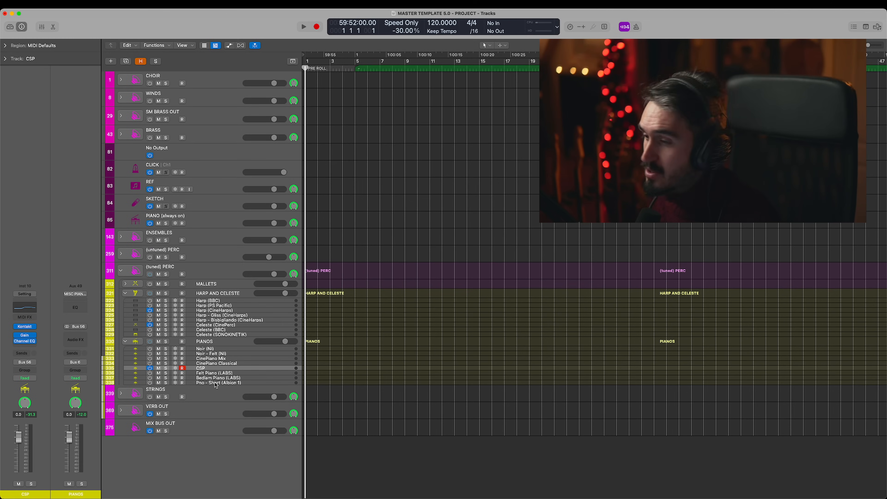
click(150, 369)
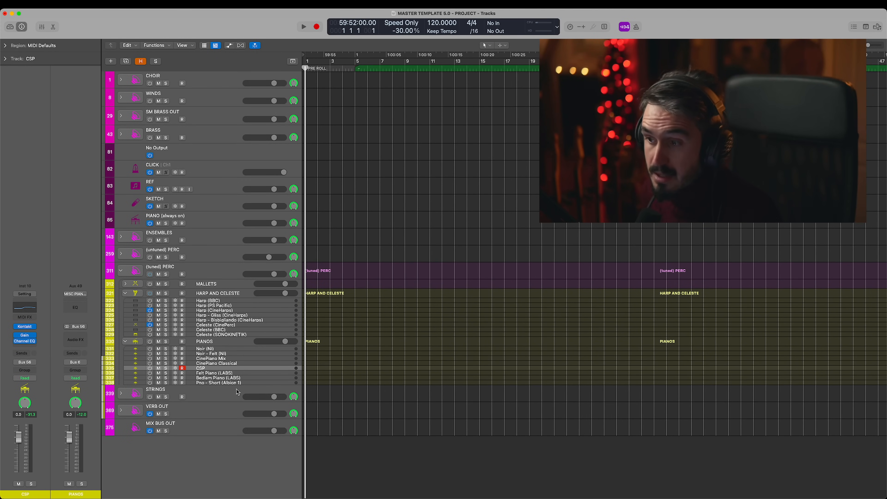
- Turn on Pno - Short (Albion 1) in PIANOS, play it with its Kontakt instrument open, and close the plug-in
click(244, 378)
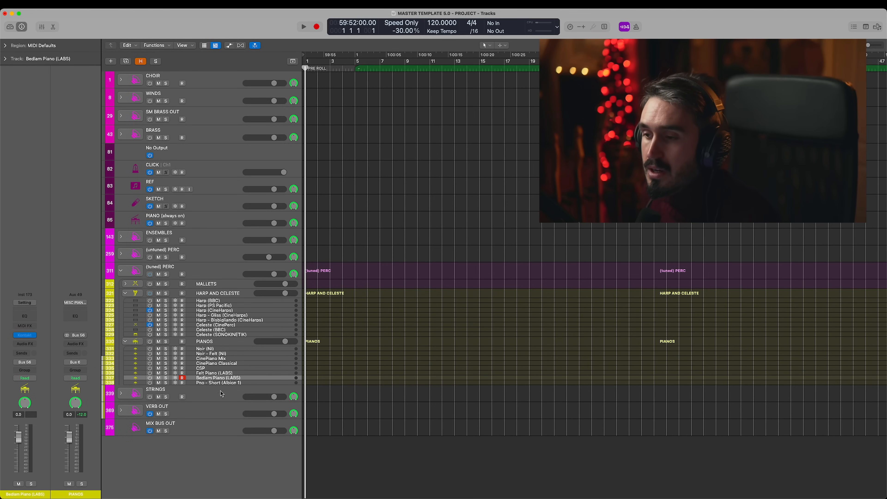
click(249, 383)
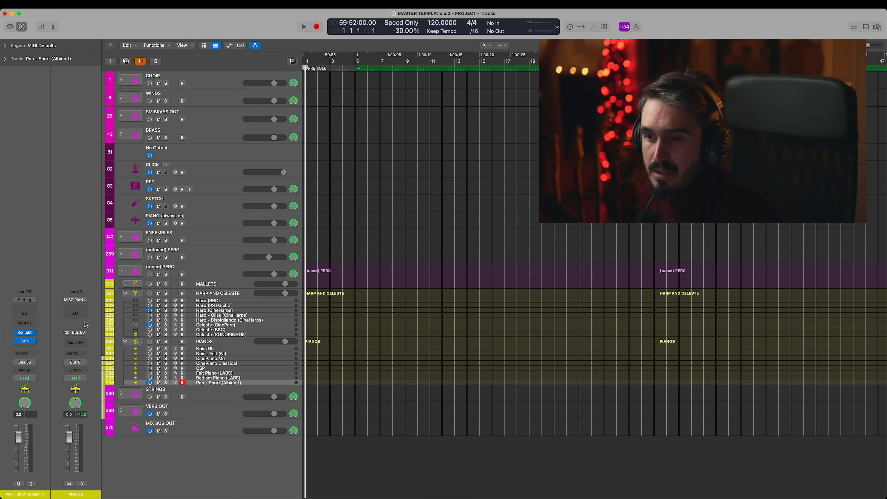
click(25, 332)
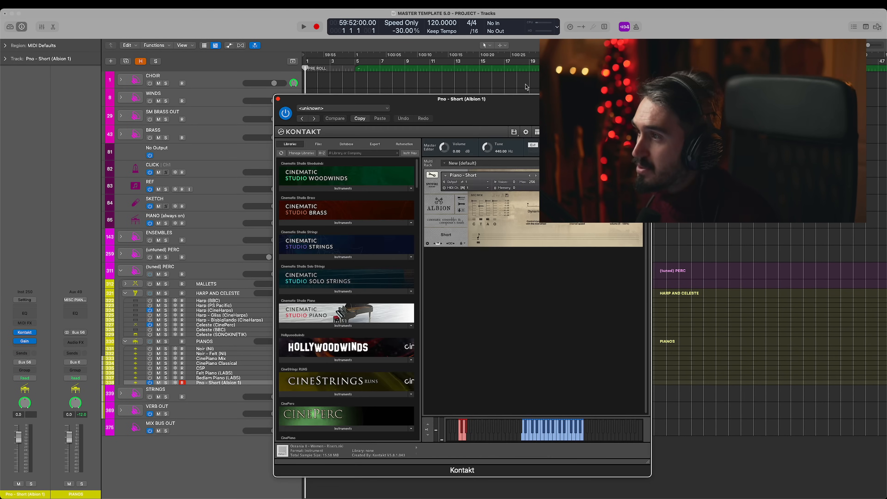
drag(528, 112, 456, 67)
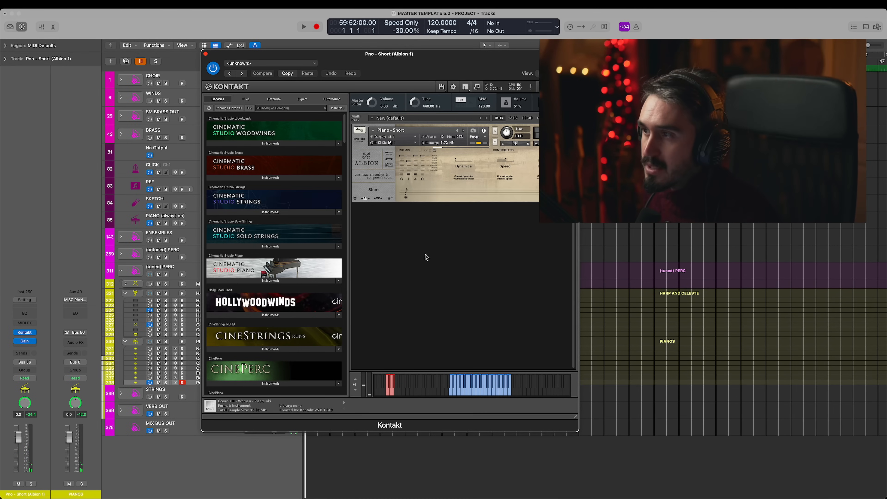
click(205, 54)
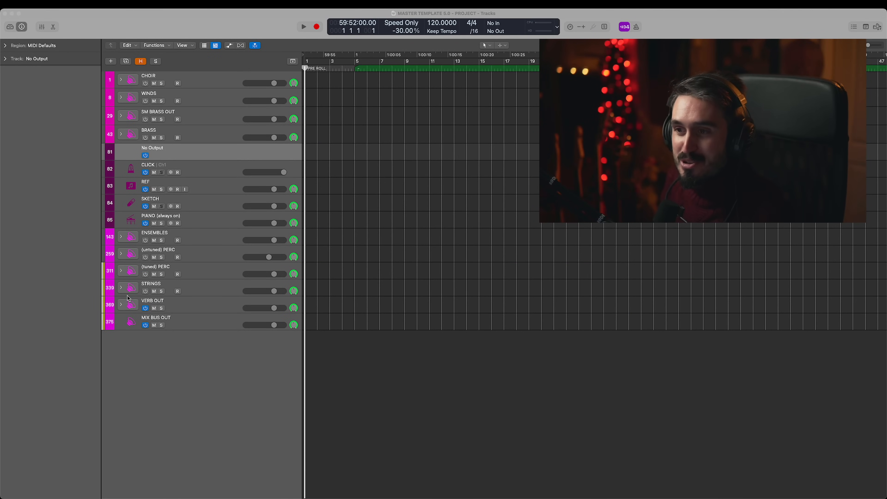
- Expand STRINGS and its VIOLINS stack, go through the Violin 1 tracks, and turn on Violin 1 Leg a16 (PS Pacific)
click(121, 288)
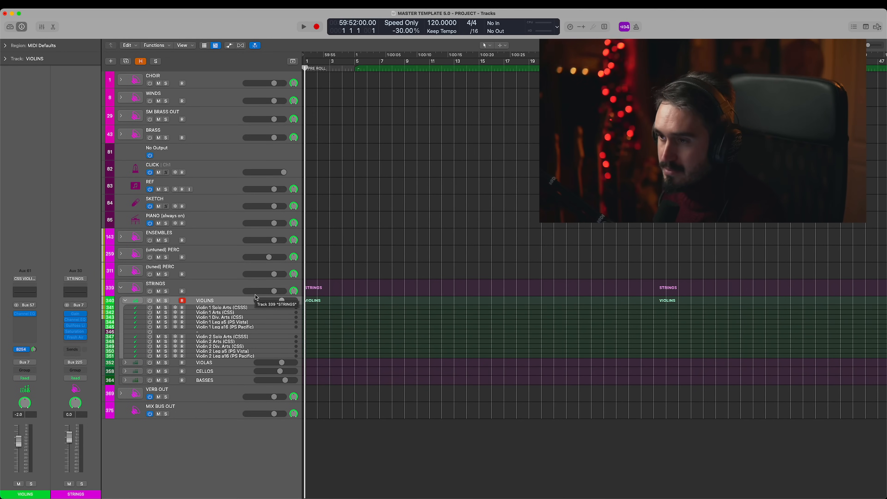
click(232, 313)
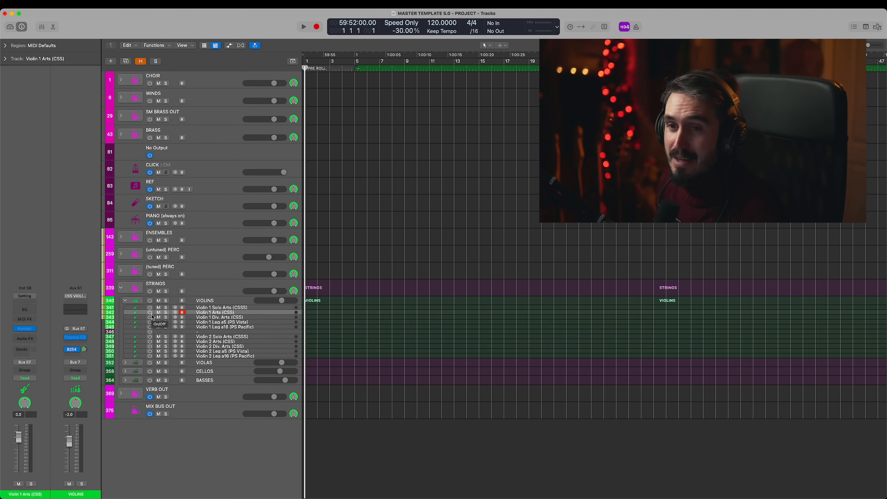
click(233, 322)
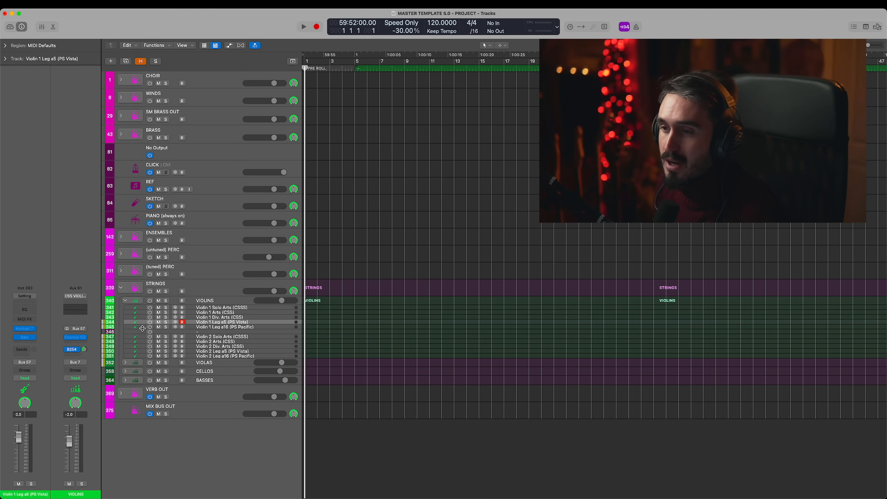
click(225, 328)
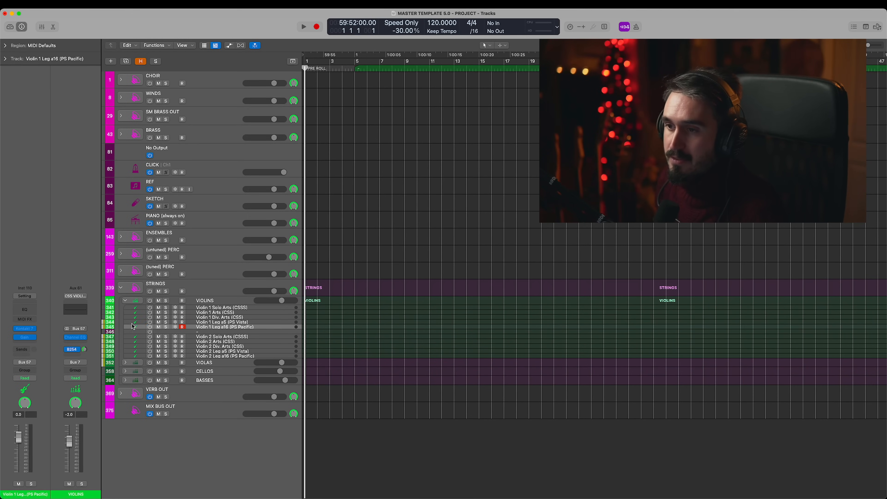
- Play Violin 1 Leg a16 (PS Pacific) with its Kontakt 7 instrument open, and close the plug-in
click(23, 329)
drag(531, 115, 379, 42)
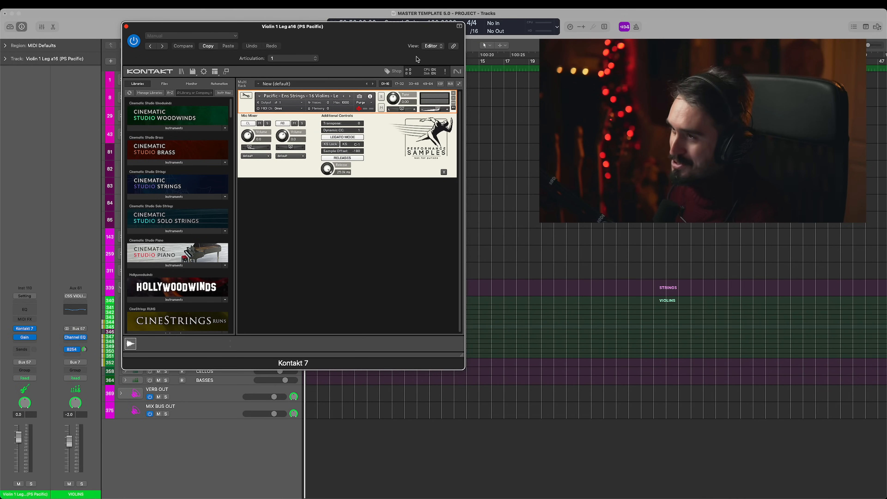
drag(352, 46, 349, 66)
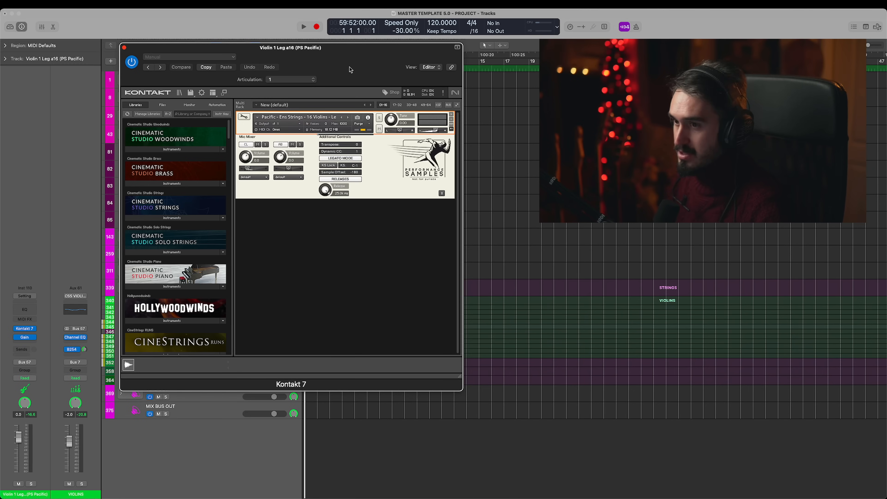
scroll(192, 241, down, 4)
scroll(172, 230, up, 5)
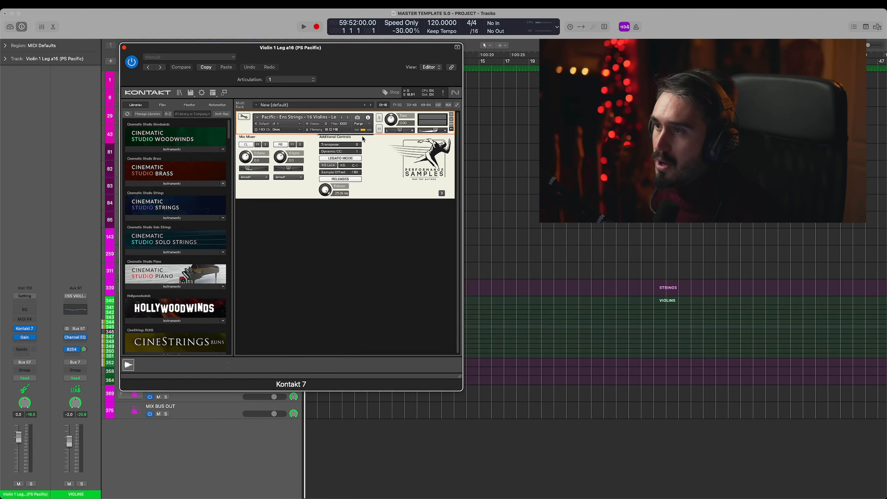
mouse_move(342, 70)
mouse_down()
mouse_move(523, 65)
mouse_move(332, 66)
mouse_up()
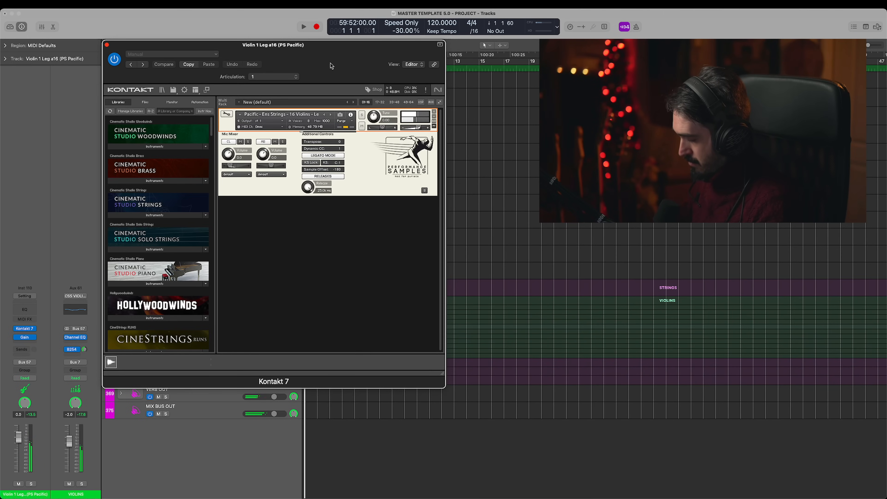
drag(331, 66, 406, 67)
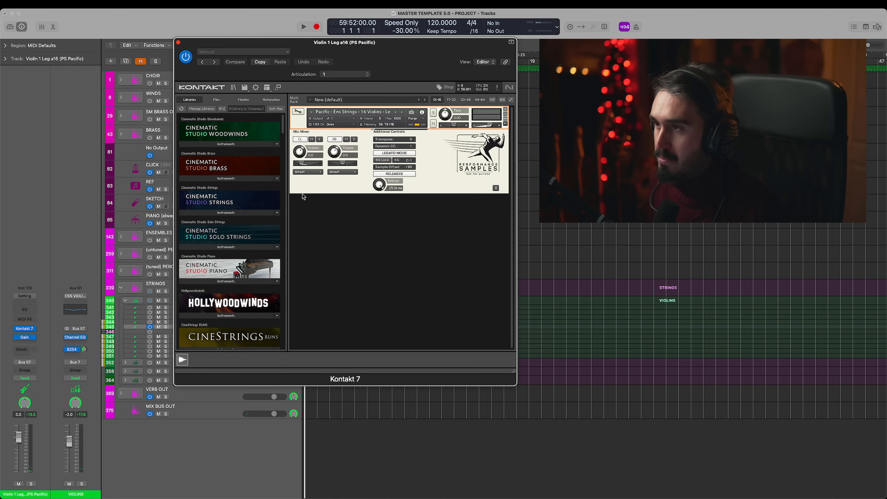
drag(393, 56, 341, 38)
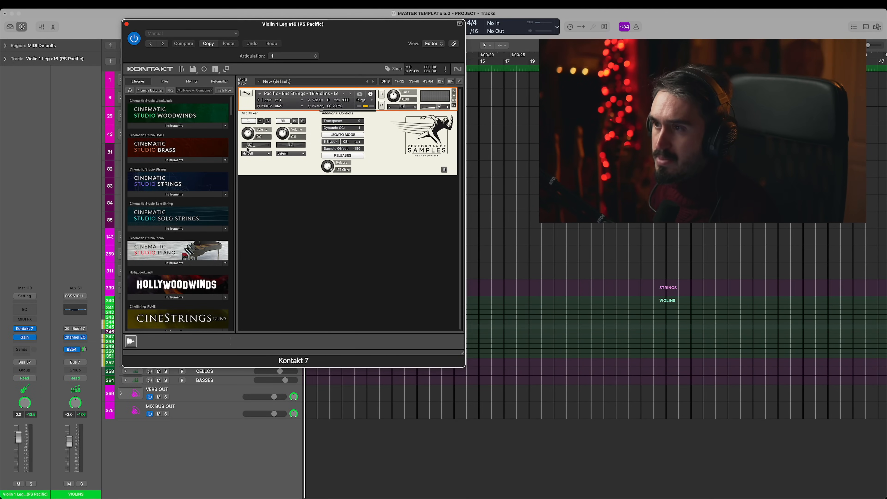
click(127, 24)
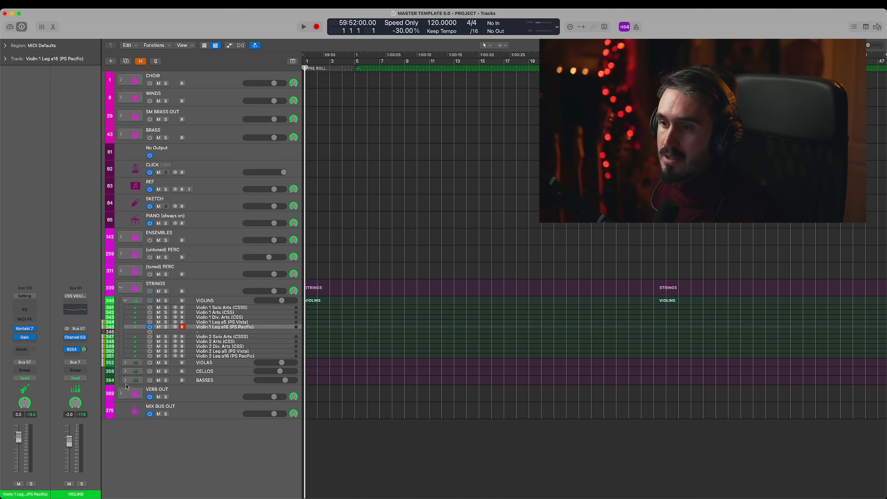
- Examine the Gain on Violin 1 Leg a16 (PS Pacific), the Channel EQ on VIOLINS, and the STRINGS channel strip
click(24, 337)
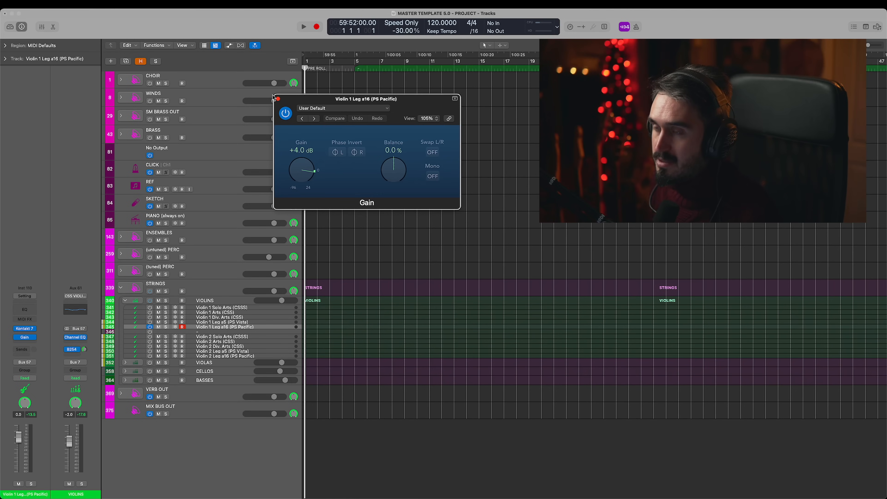
click(278, 100)
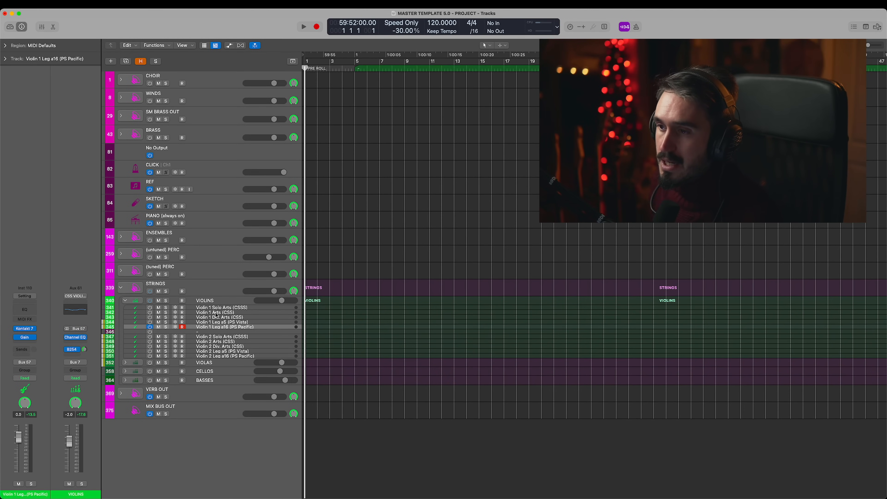
click(217, 302)
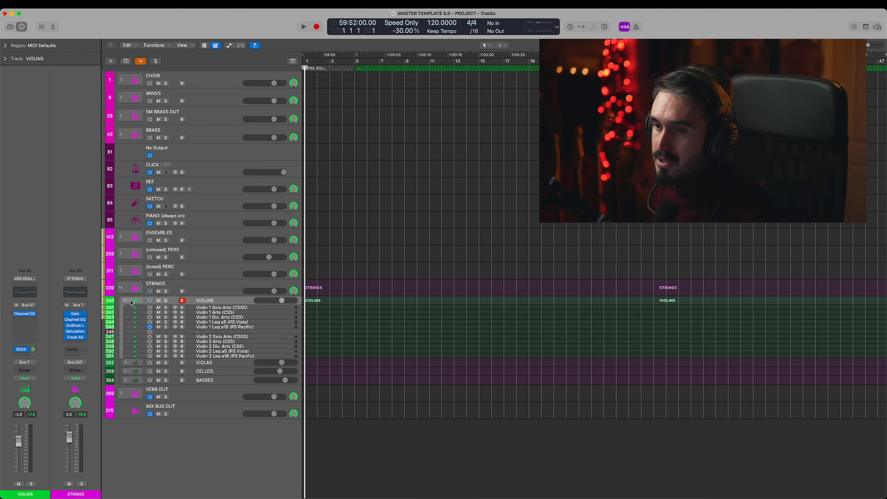
click(25, 313)
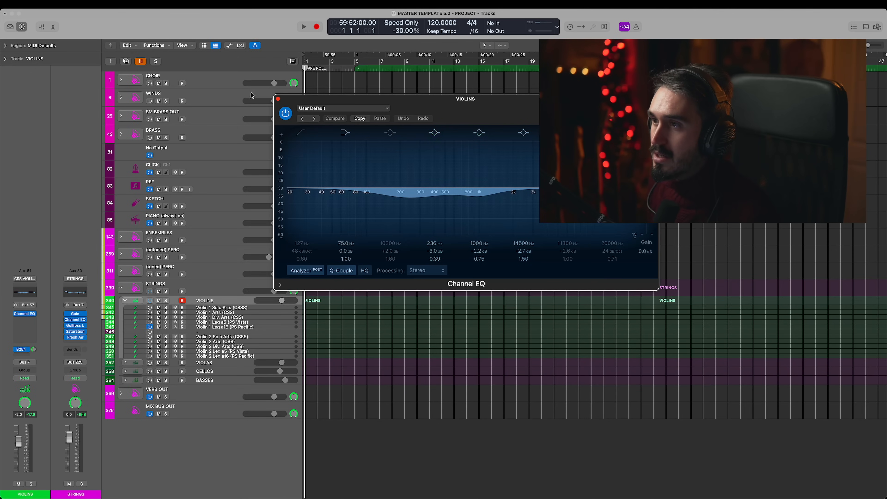
click(278, 99)
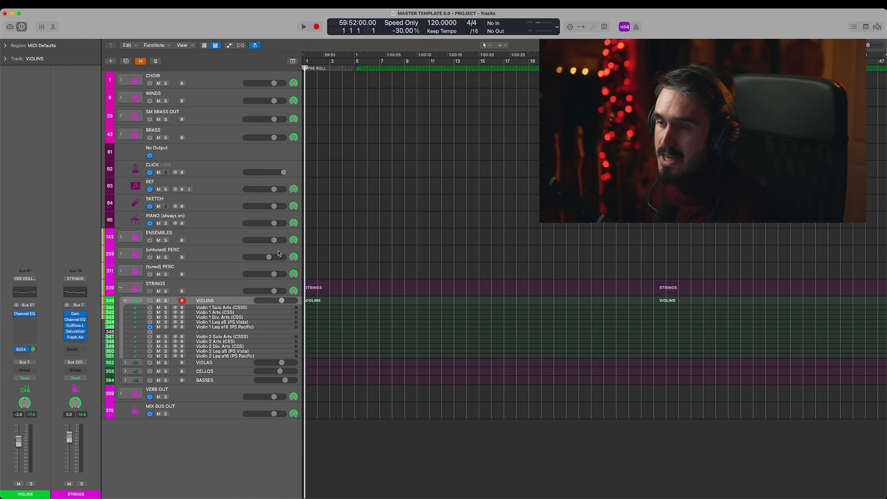
click(216, 287)
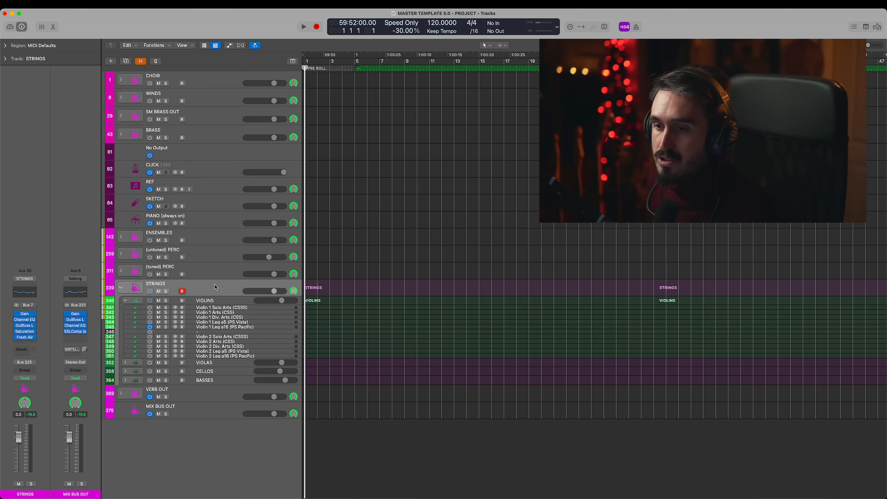
click(223, 302)
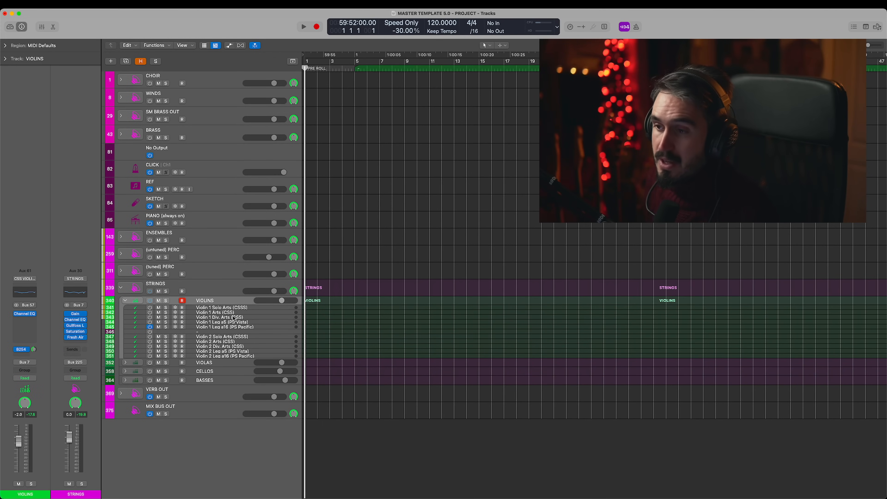
- Browse the Pacific - Ensemble Strings instruments in Kontakt 7, examine the patches in the 16 Violins folder, and close the plug-in
click(243, 327)
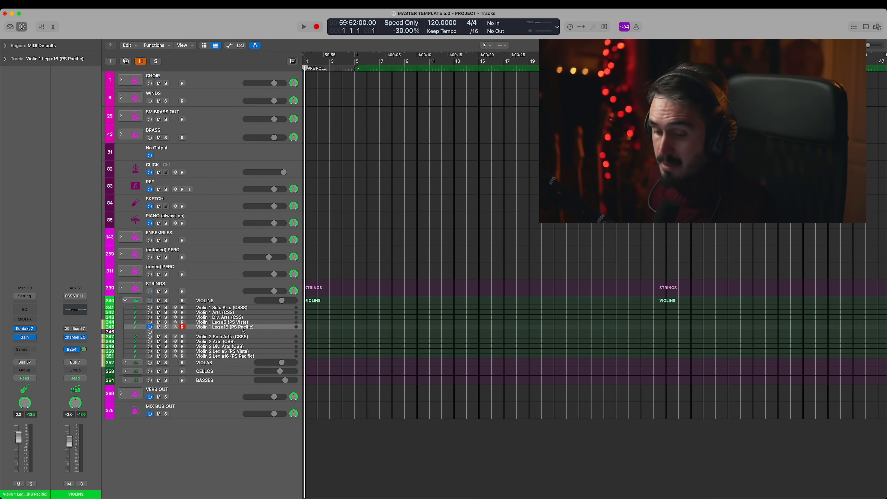
key(v)
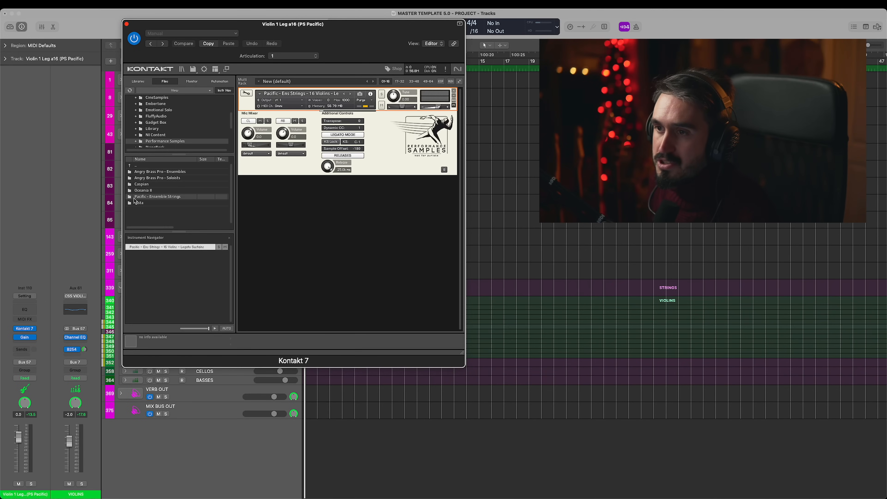
double_click(135, 198)
drag(334, 35, 315, 36)
double_click(141, 180)
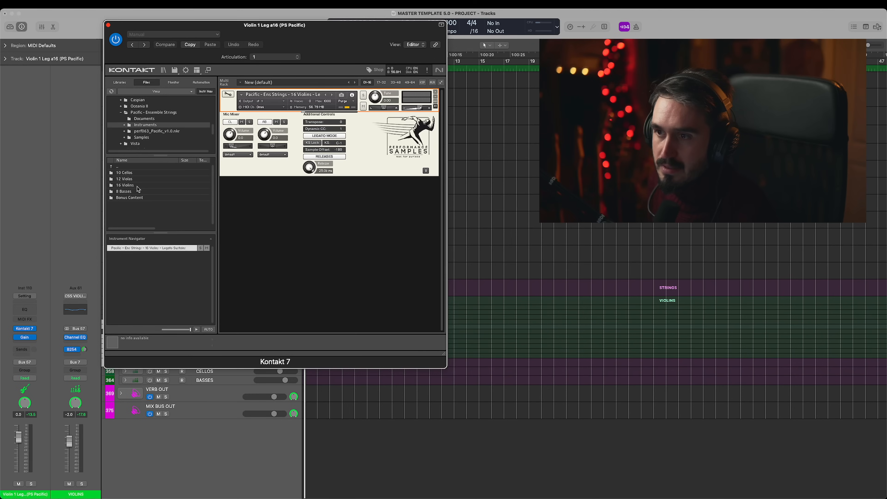
double_click(137, 186)
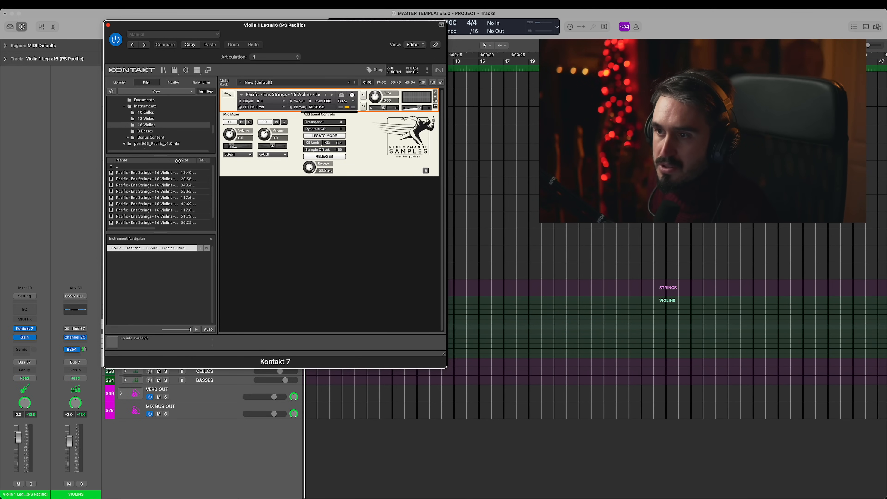
drag(178, 162, 221, 162)
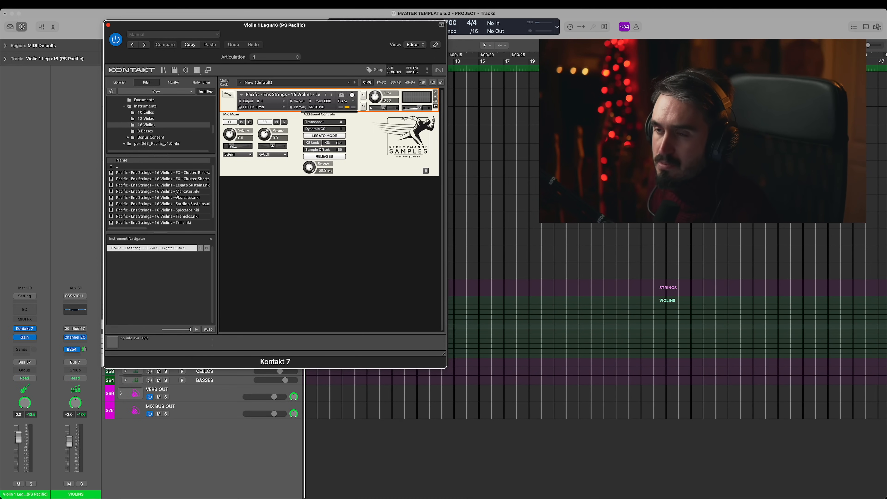
scroll(188, 221, down, 1)
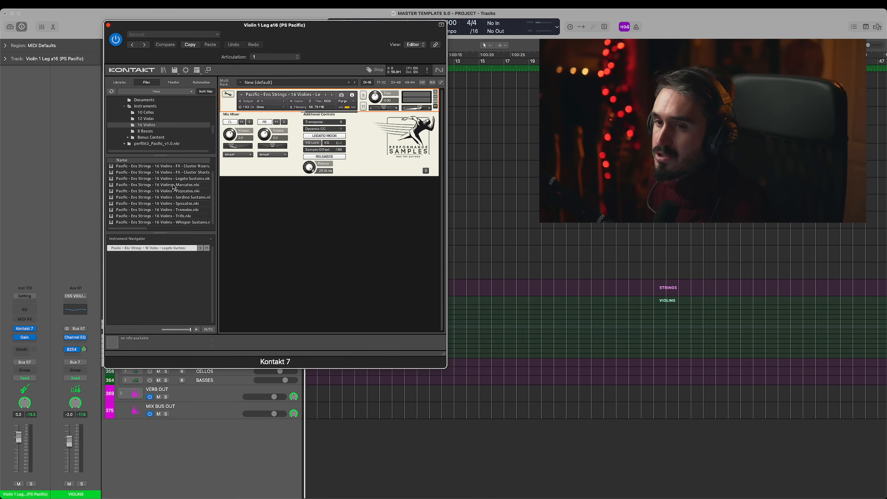
click(108, 25)
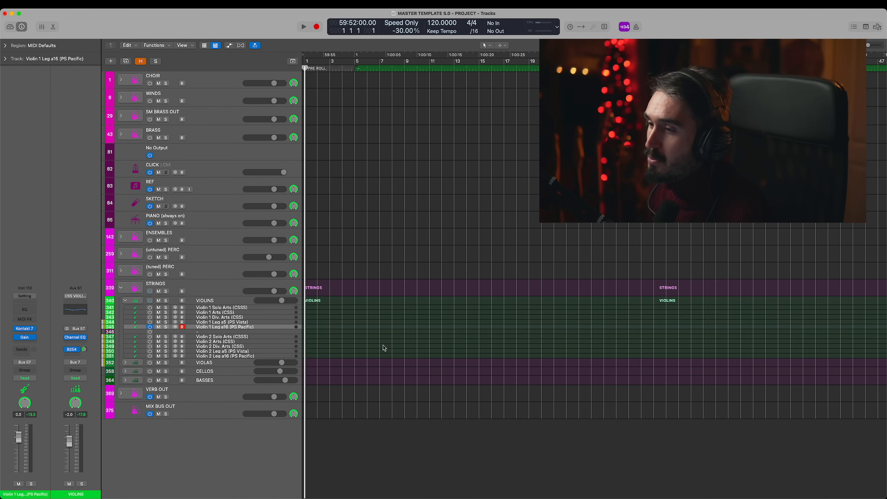
- Turn off Violin 1 Leg a16 (PS Pacific), turn on Violin 1 Leg a5 (PS Vista), and play it with its Kontakt 7 instrument open
click(231, 323)
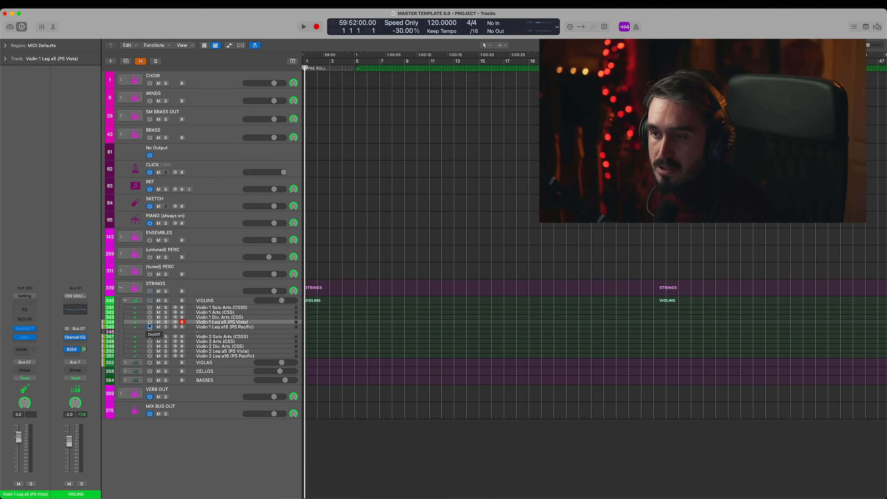
click(150, 327)
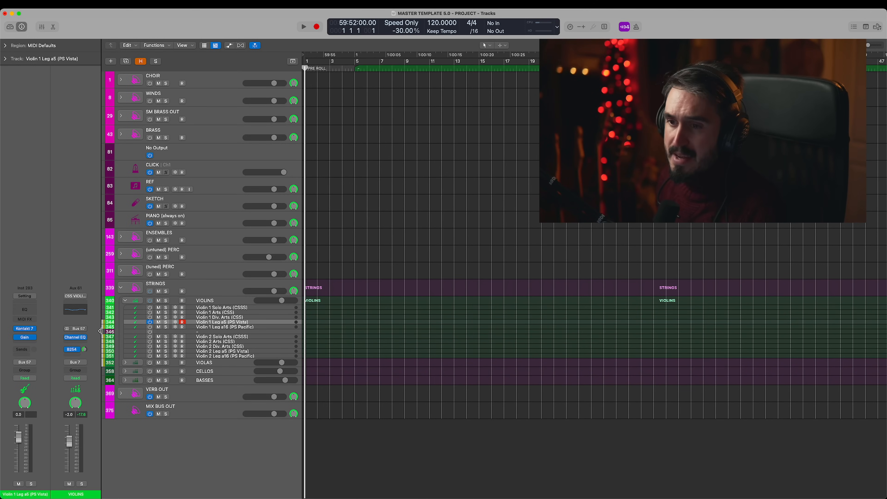
click(24, 331)
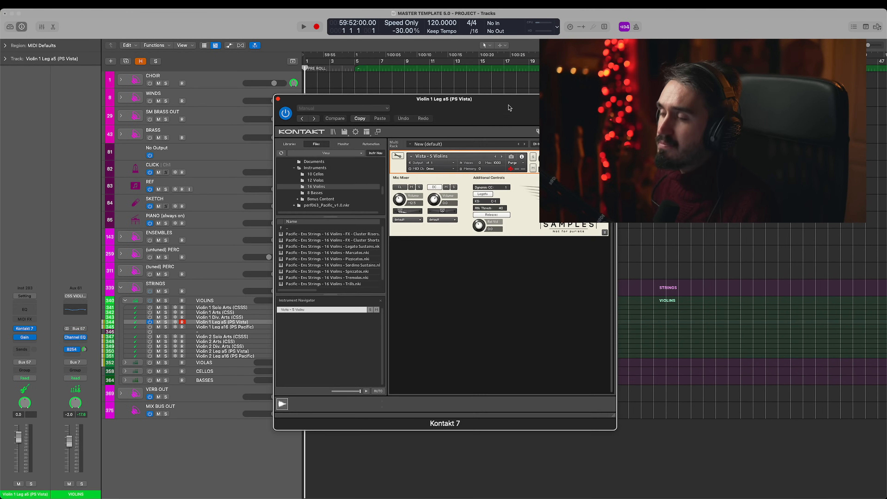
drag(509, 107, 306, 61)
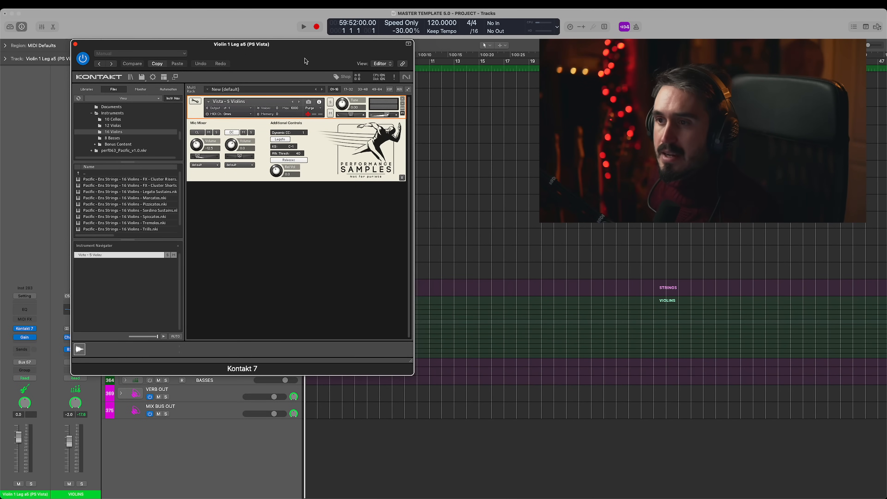
drag(235, 58, 490, 58)
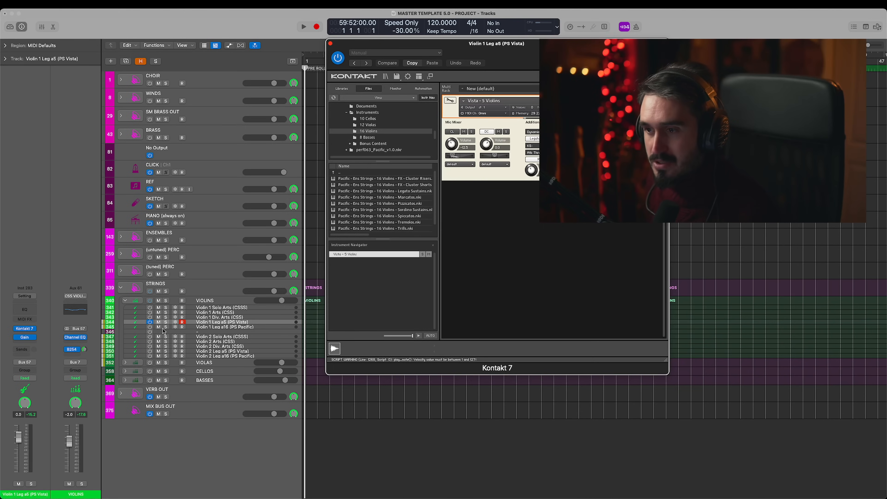
- Record-enable Violin 1 Leg a16 (PS Pacific) together with Violin 1 Leg a5 (PS Vista) to layer the two patches
click(182, 327)
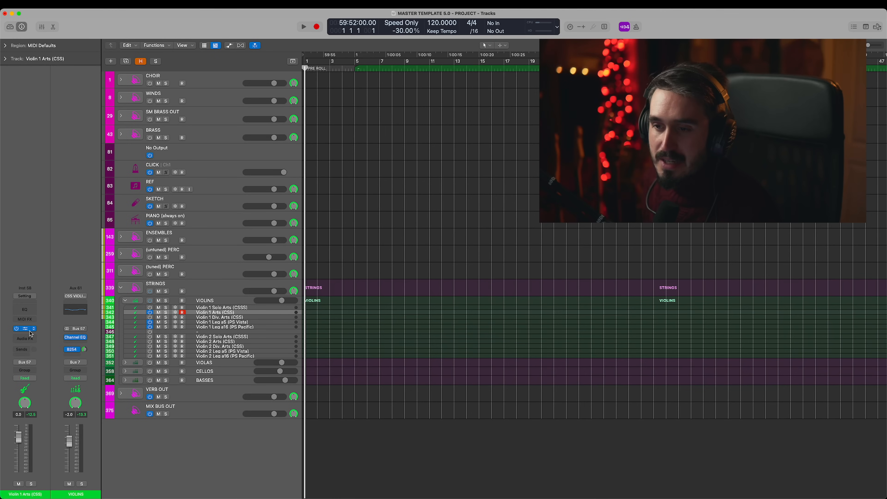
- Examine the layered CSS 1st Violins and CSSS (Classic Legato) Violin I patches in Violin 1 Arts (CSS)'s Kontakt instrument, and close the plug-in
click(26, 330)
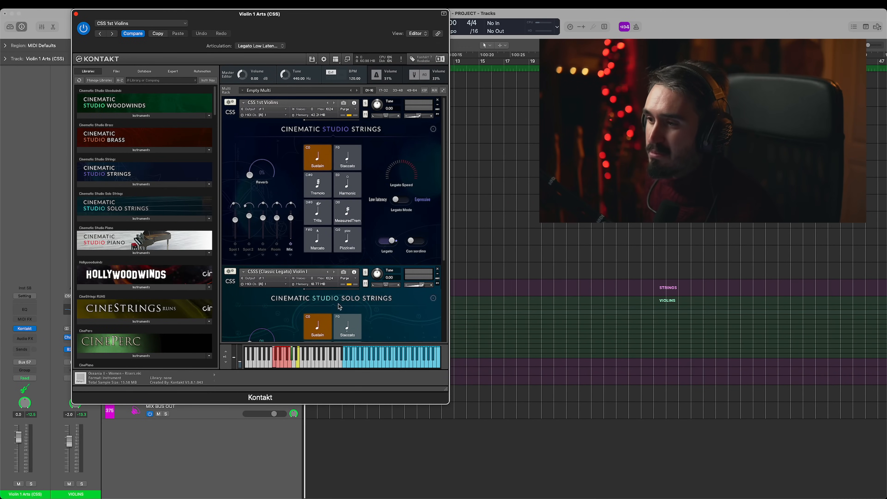
scroll(339, 306, down, 2)
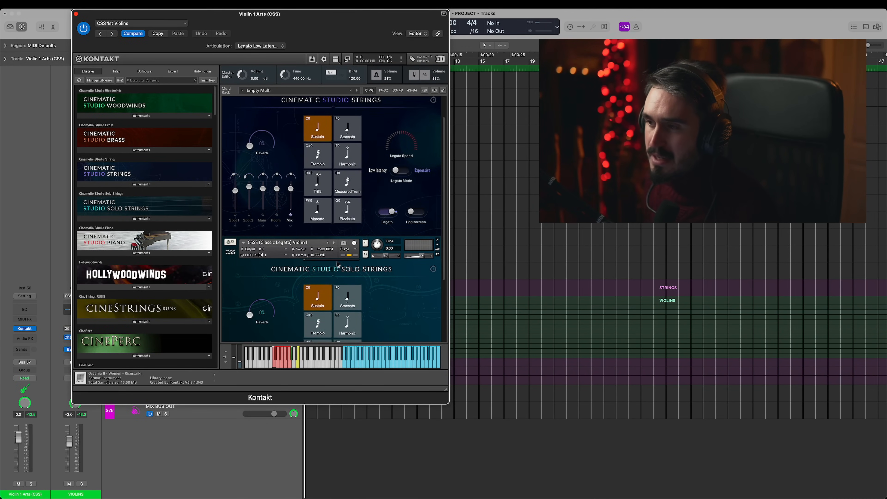
scroll(338, 264, down, 6)
scroll(363, 283, up, 8)
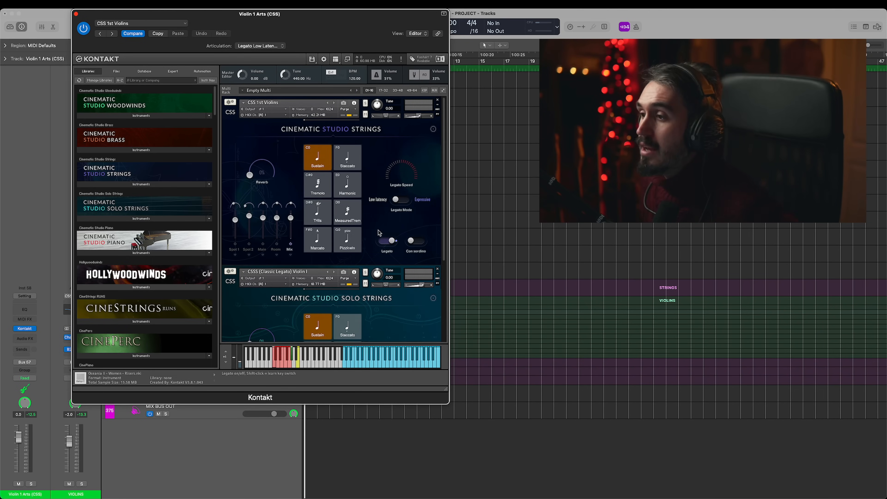
scroll(382, 293, down, 7)
scroll(391, 279, up, 7)
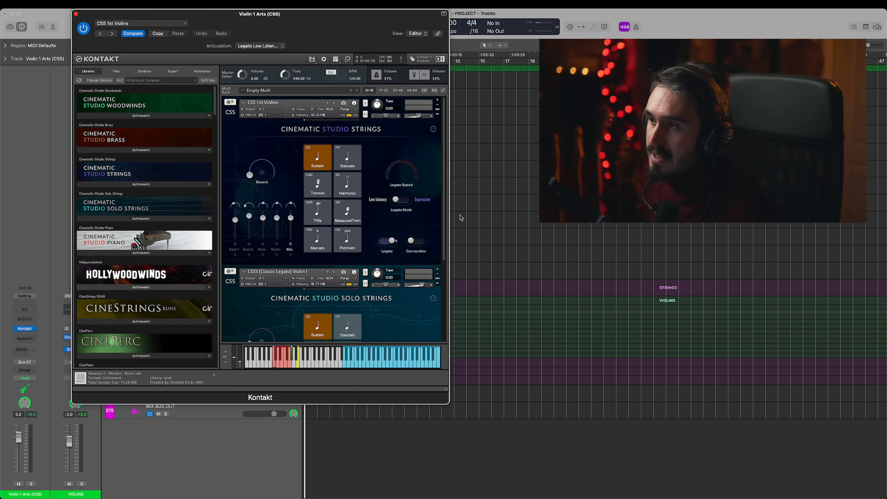
scroll(371, 237, down, 3)
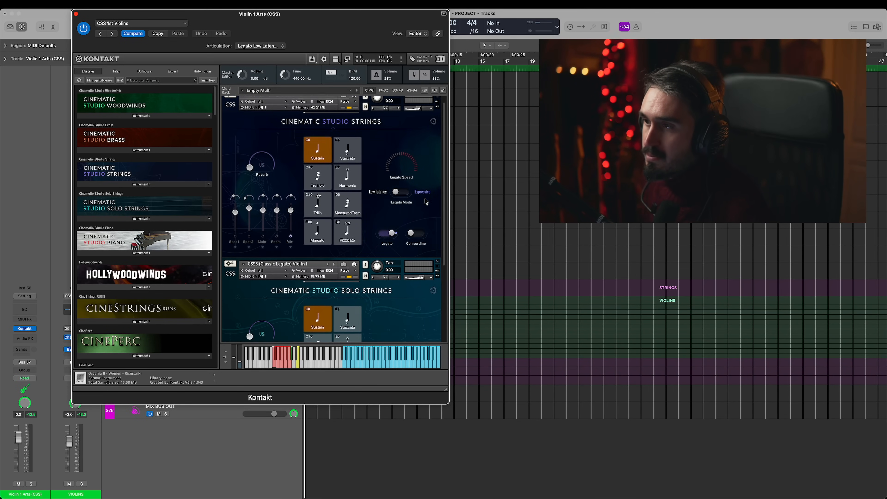
scroll(318, 270, down, 3)
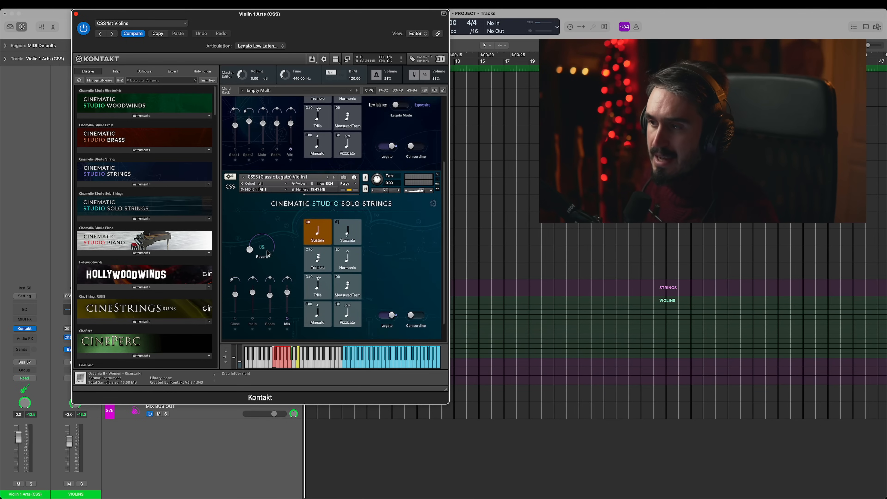
scroll(374, 208, up, 6)
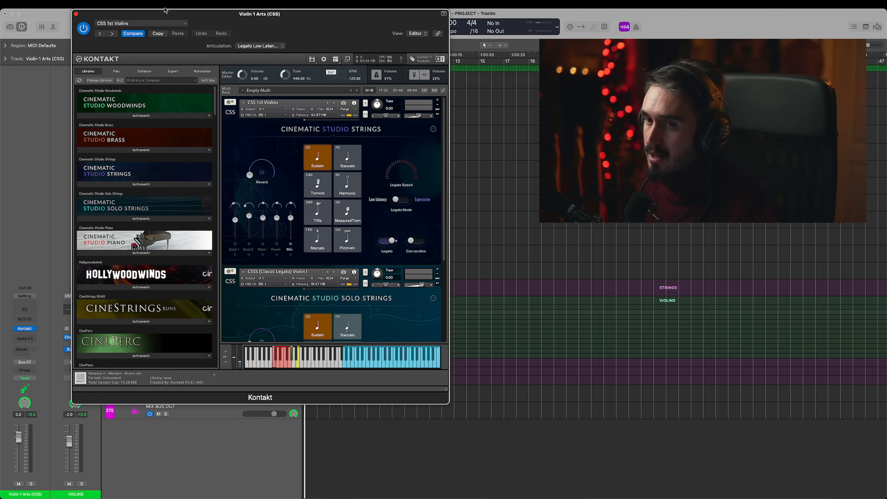
click(76, 15)
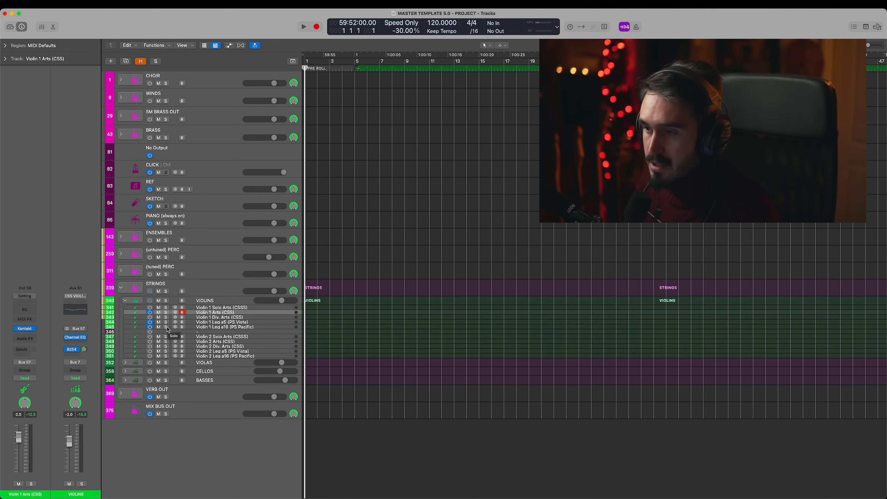
- Select the empty divider track below the Violin 1 tracks, and expand the VIOLAS and CELLOS track stacks
click(153, 332)
click(125, 363)
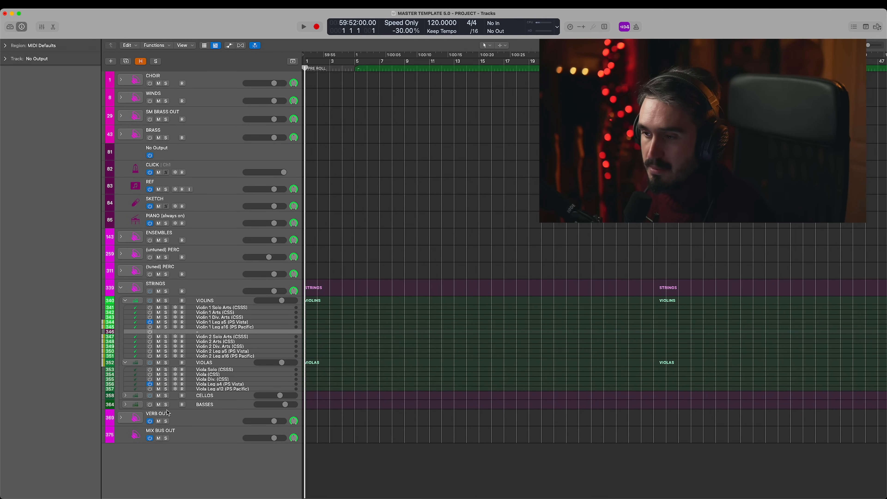
click(125, 396)
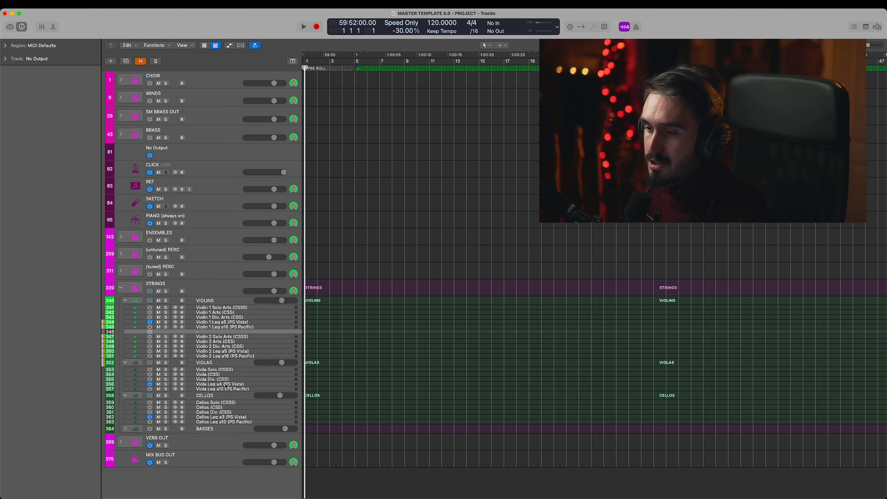
- Record-enable the PS Vista tracks Viola Leg a4, Cellos Leg a3 and Violin 1 Leg a5 together for layered playing
click(244, 384)
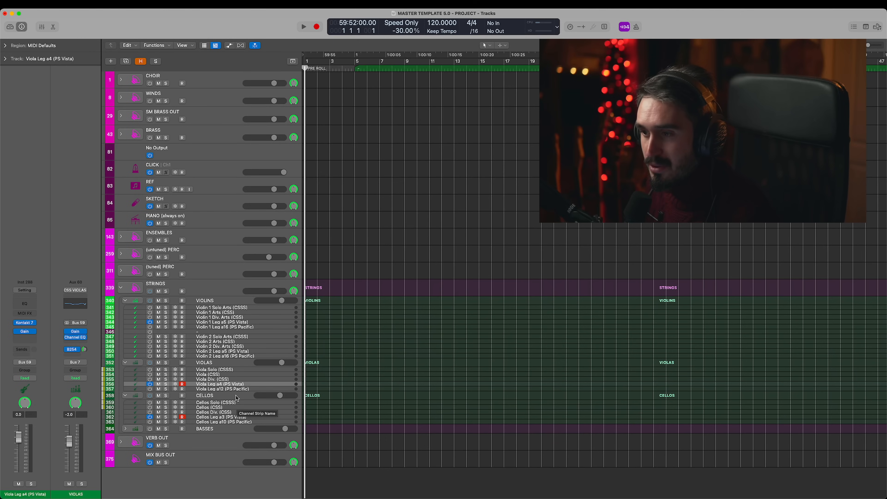
click(182, 321)
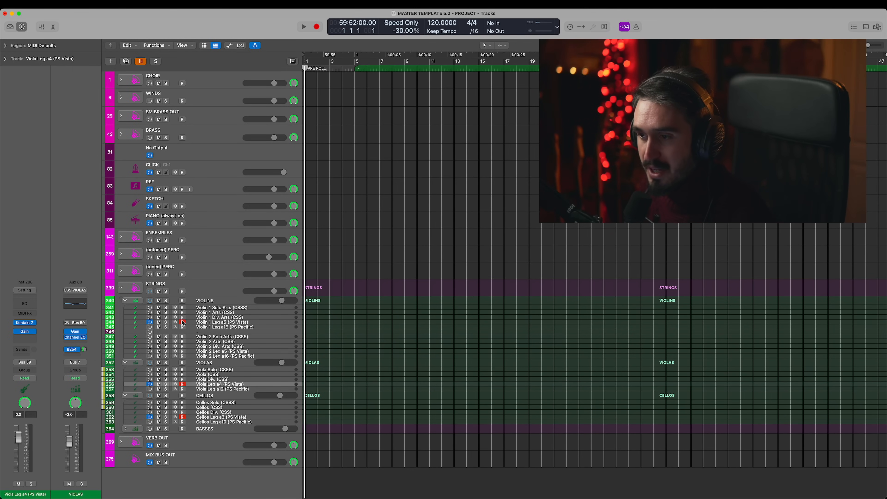
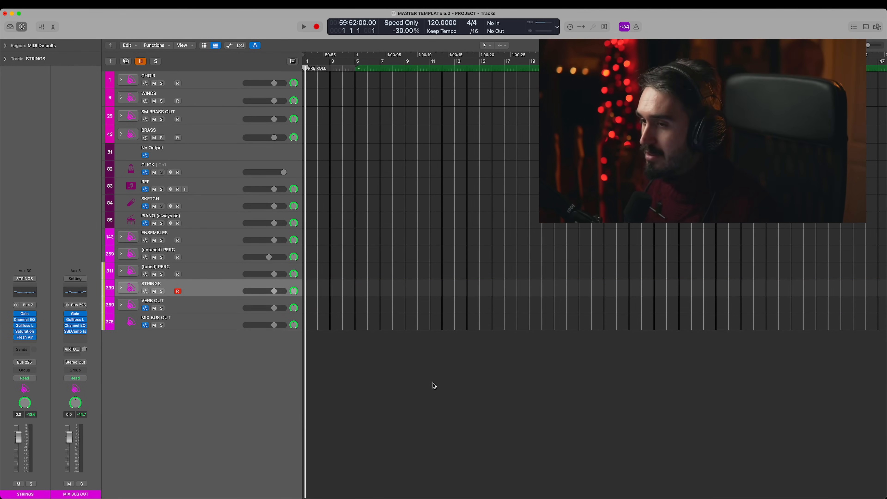
- Show the hidden tracks, and look inside the JAZZ HORNS track stack
key(h)
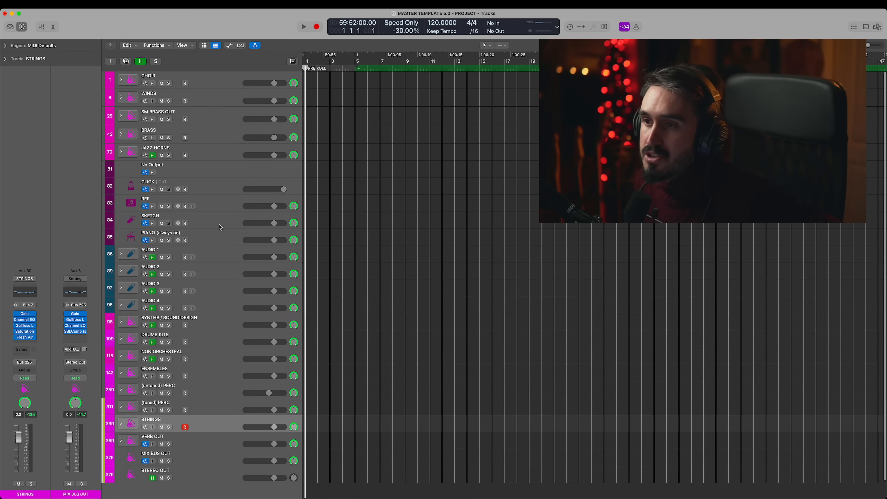
click(209, 154)
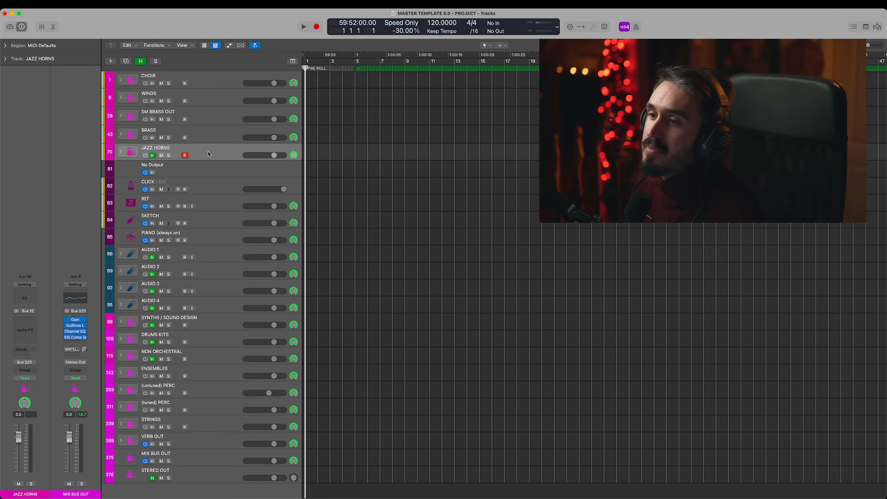
click(121, 153)
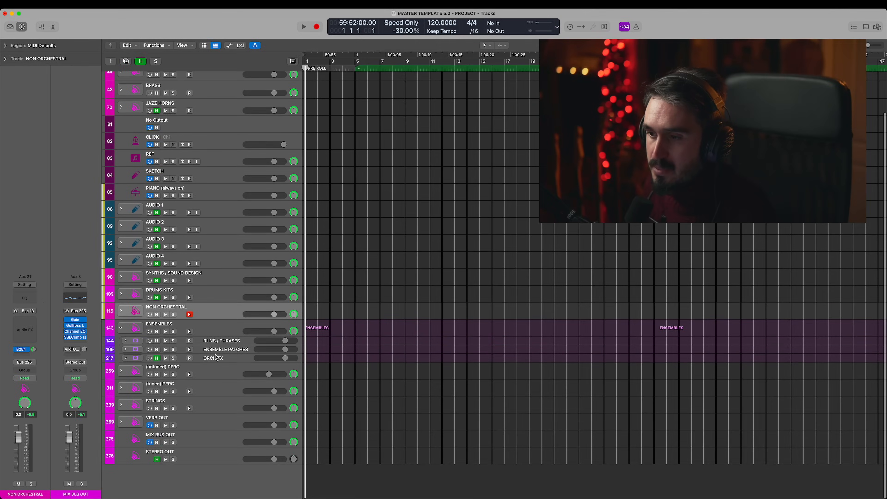
- Examine High Winds FX 1 (Albion 1)'s Kontakt instrument in the ORCH FX stack within ENSEMBLES, and switch that track off
click(219, 357)
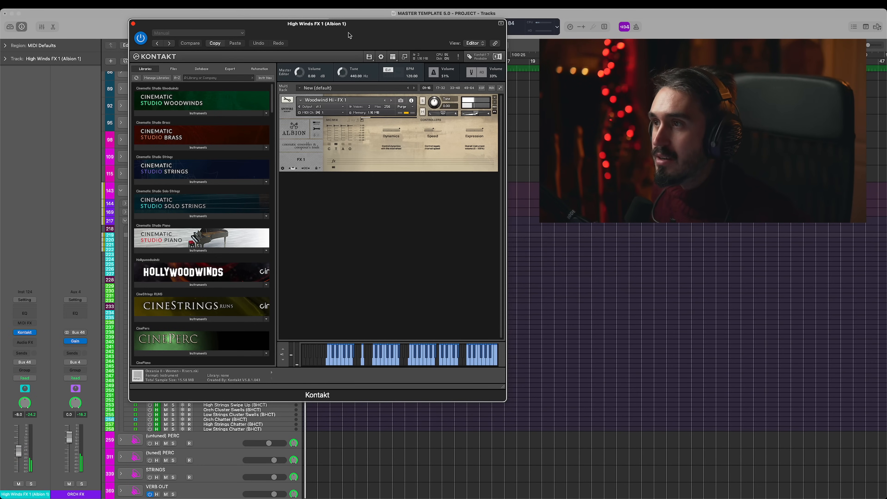
drag(382, 32, 525, 53)
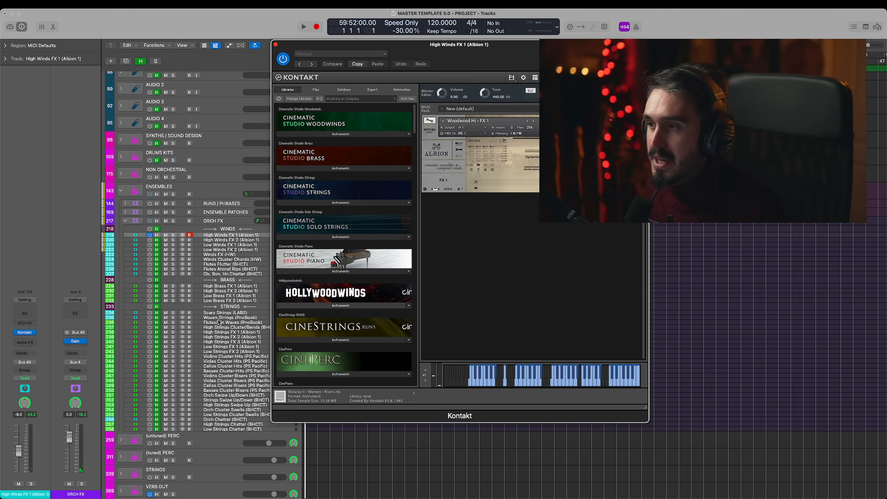
click(156, 239)
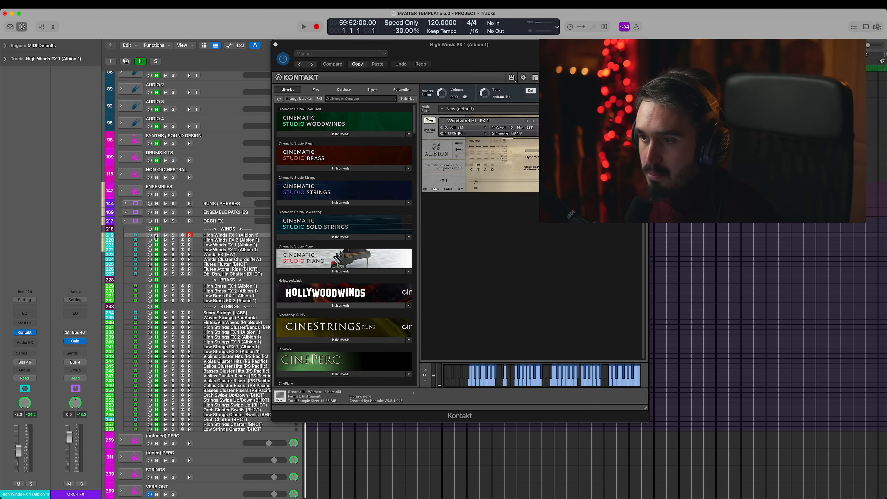
- Audition the wind and brass effects in ORCH FX, including Winds FX (HW), Flutes Flutter (BHCT) and Low Brass FX 1 (Albion 1)
click(240, 255)
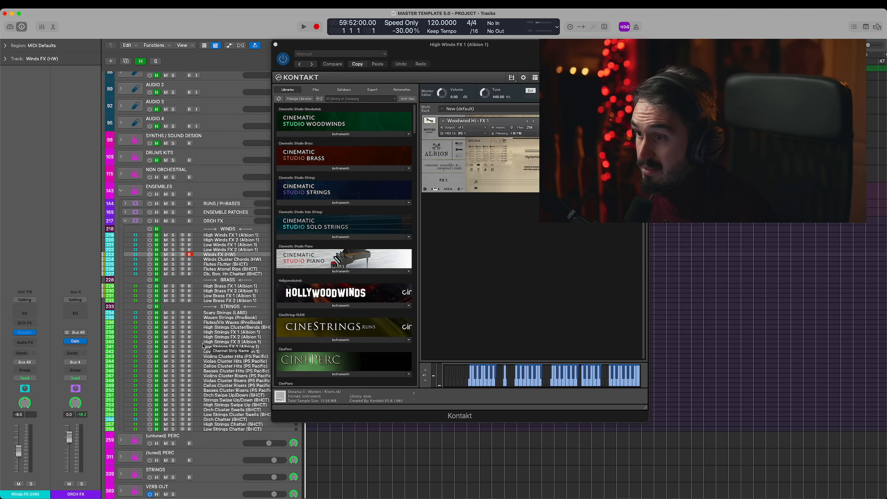
scroll(235, 220, down, 1)
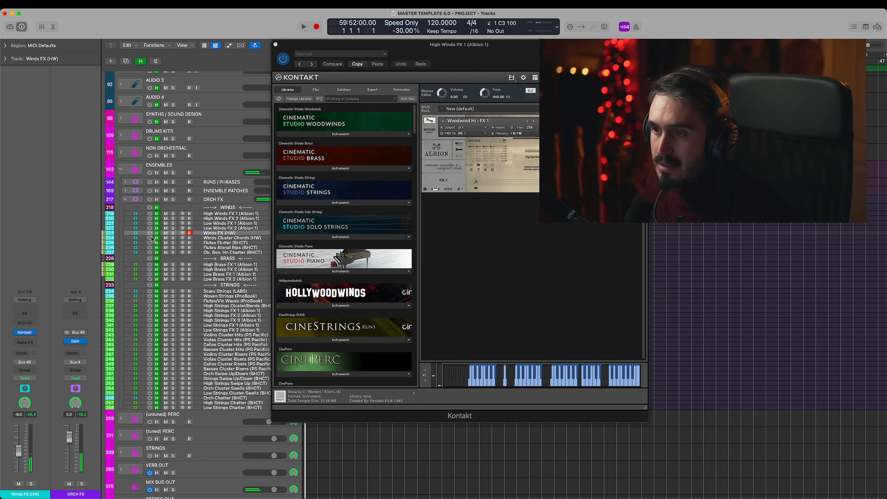
click(227, 243)
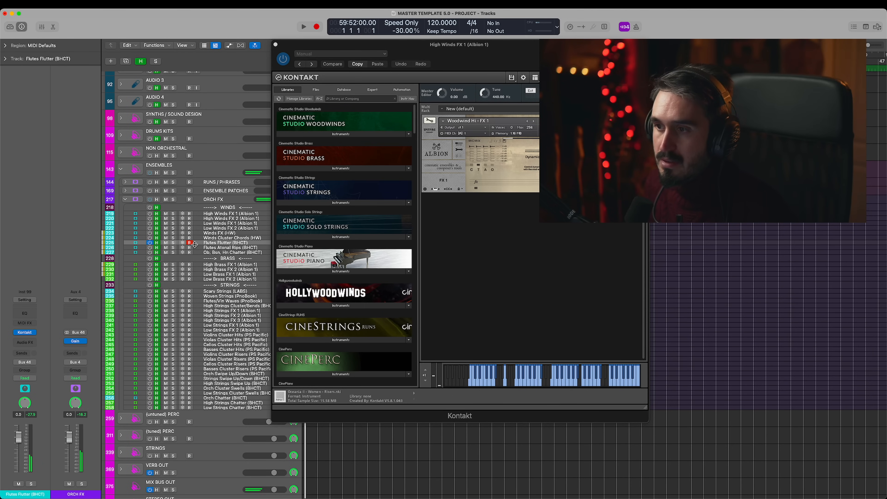
click(178, 253)
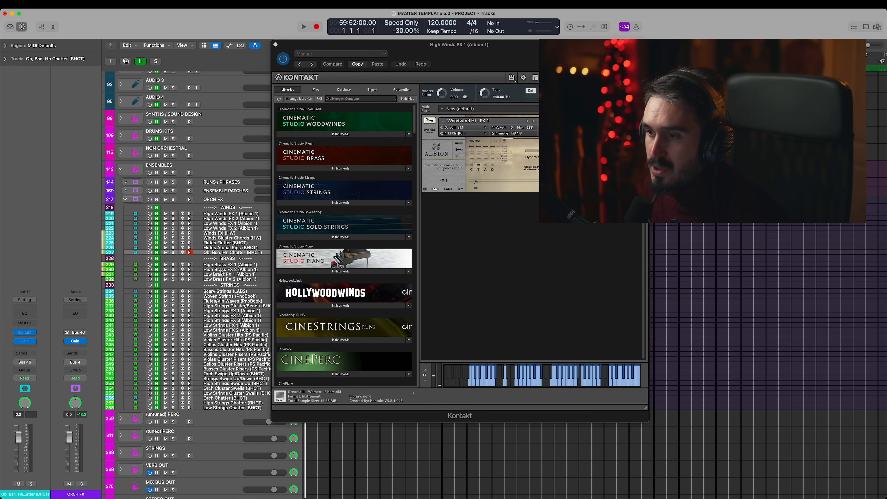
click(234, 265)
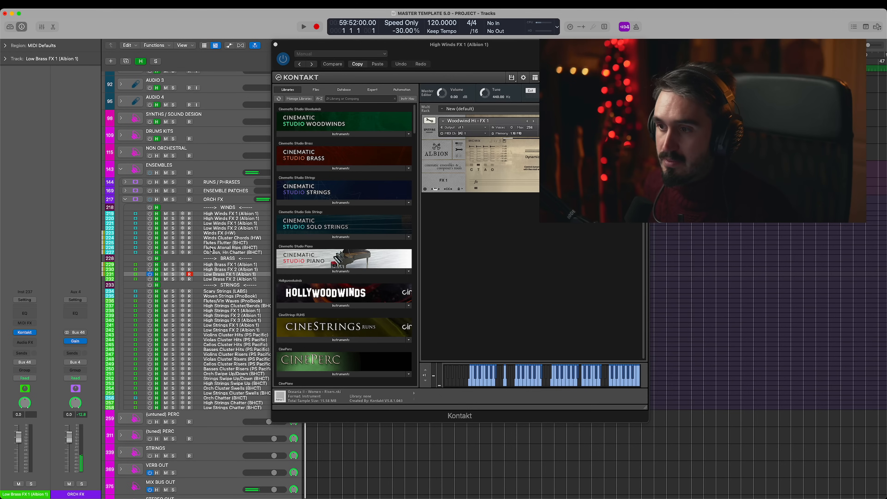
click(229, 274)
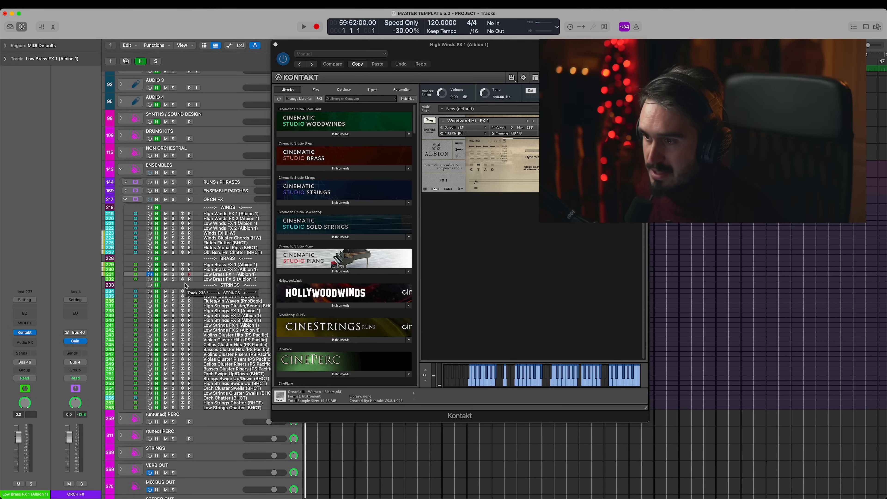
- Audition the string effects Scary Strings (LABS), Woven Strings (PnoBook) and Flutes/Vln Waves (PnoBook), and close the plug-in window
click(238, 293)
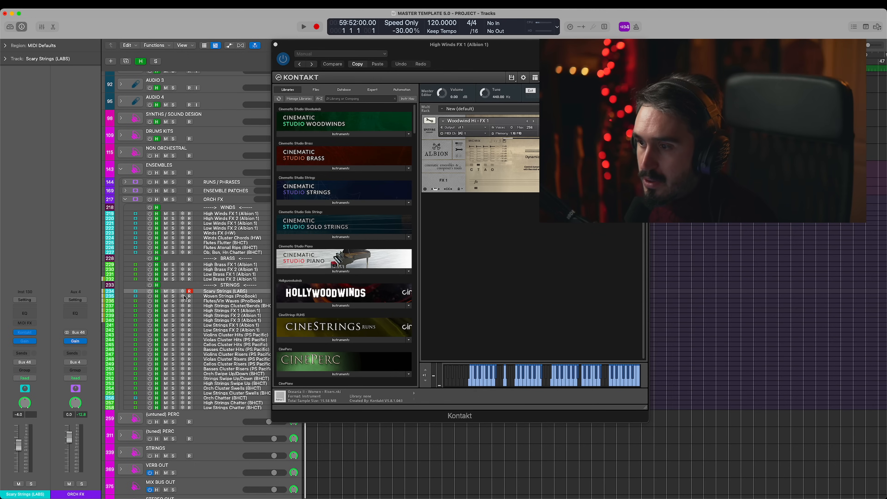
click(249, 297)
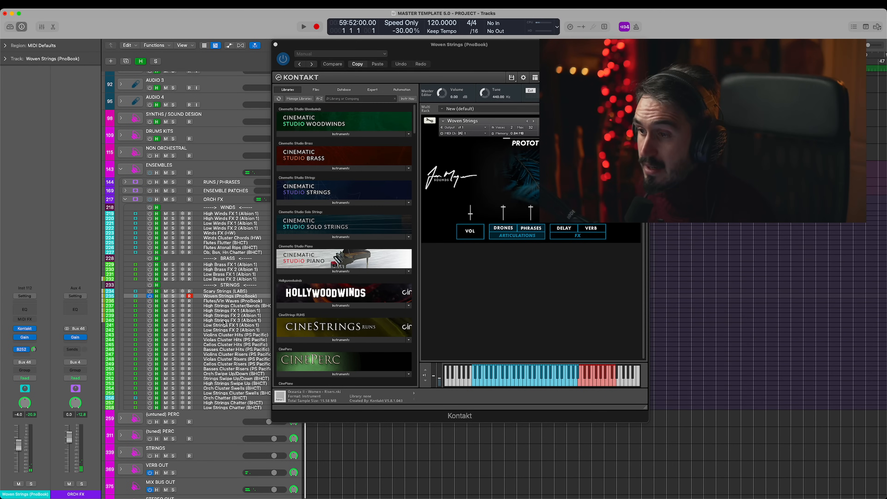
click(249, 301)
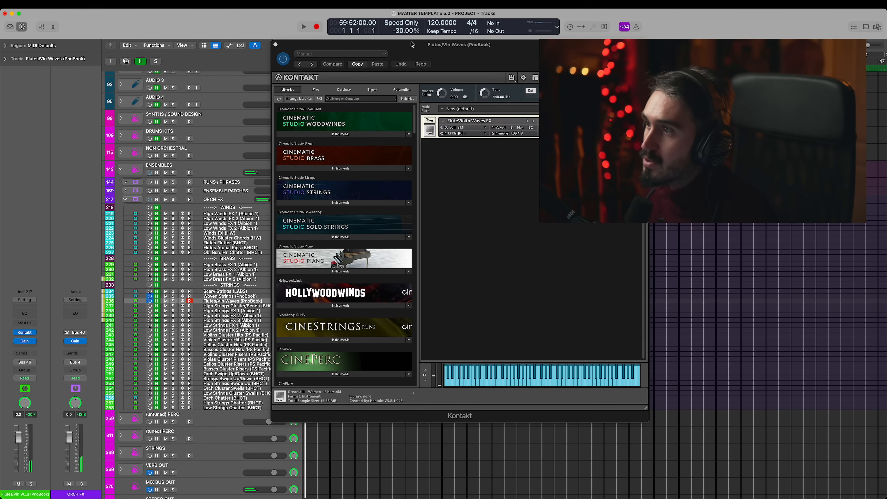
drag(462, 56, 565, 41)
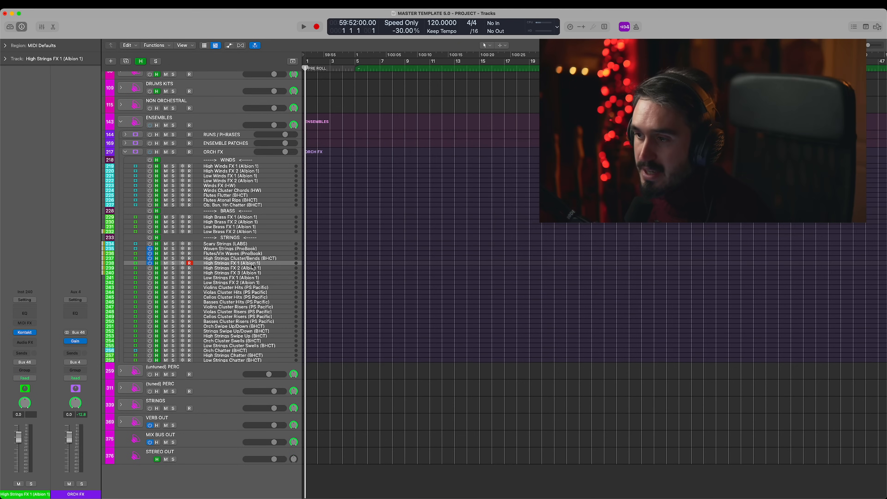
scroll(155, 265, down, 2)
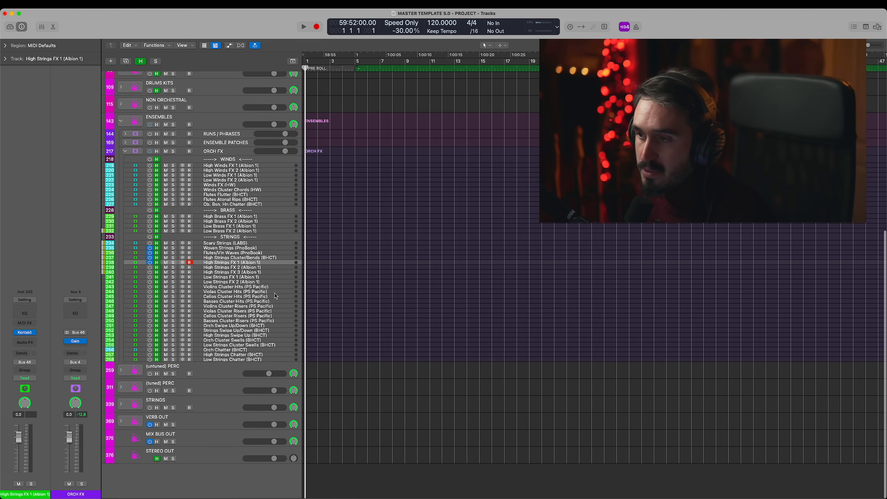
- Audition Violins Cluster Hits and Violins Cluster Risers (PS Pacific), inspecting the risers' Kontakt instrument before closing it
mouse_move(35, 334)
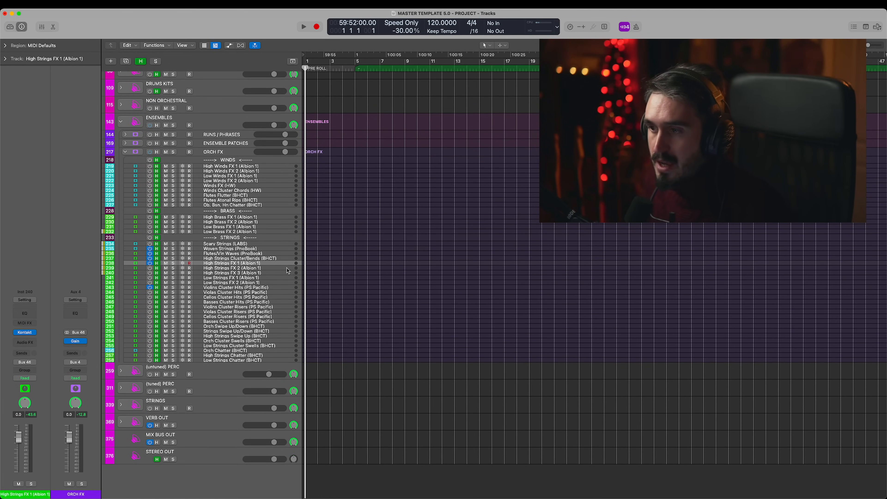
click(251, 287)
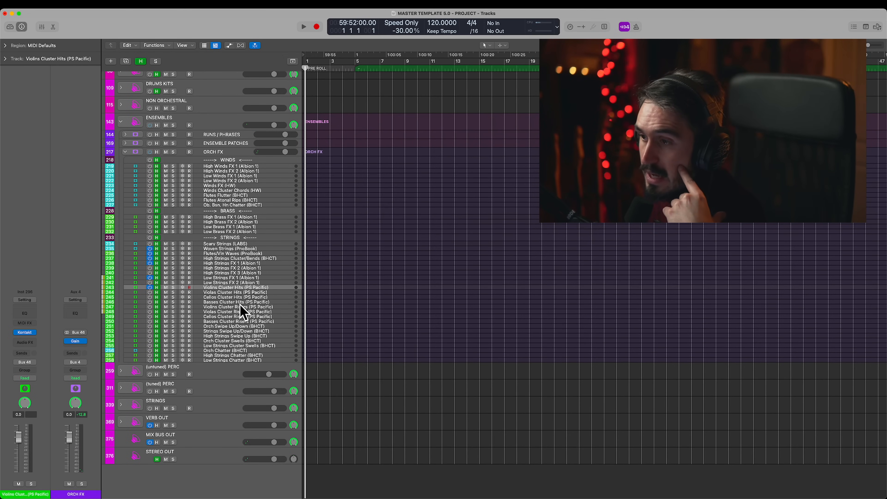
click(254, 308)
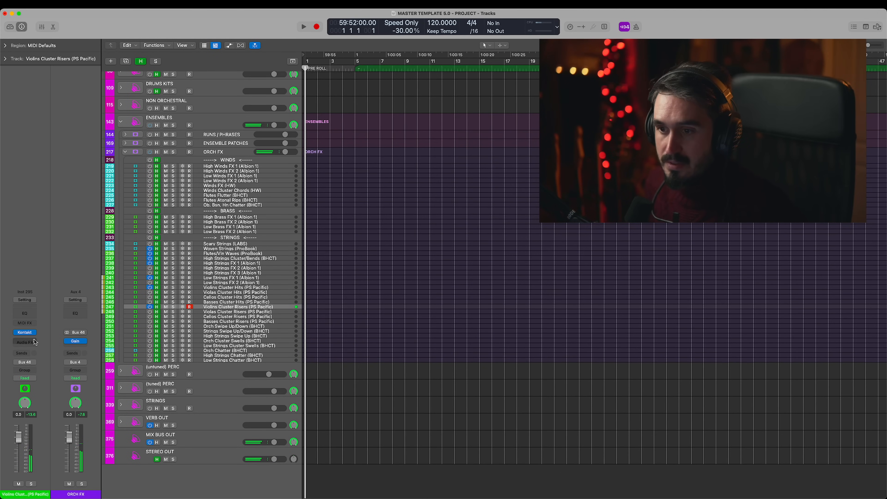
click(25, 332)
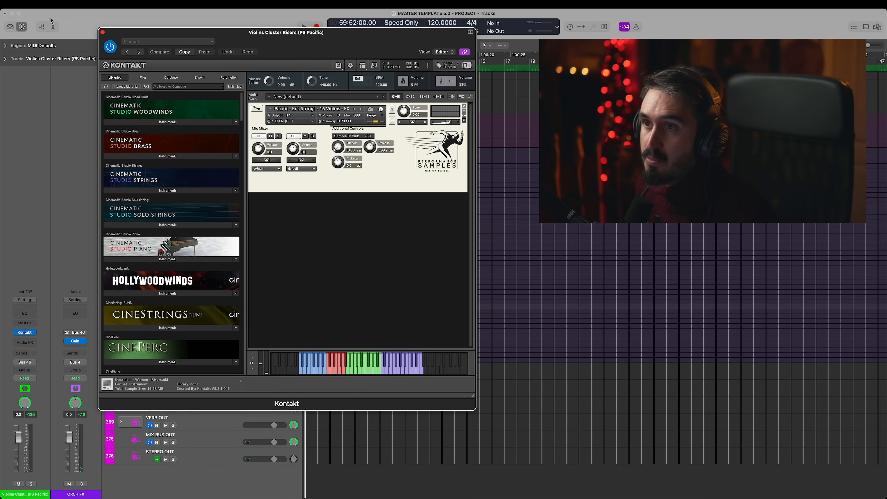
click(101, 33)
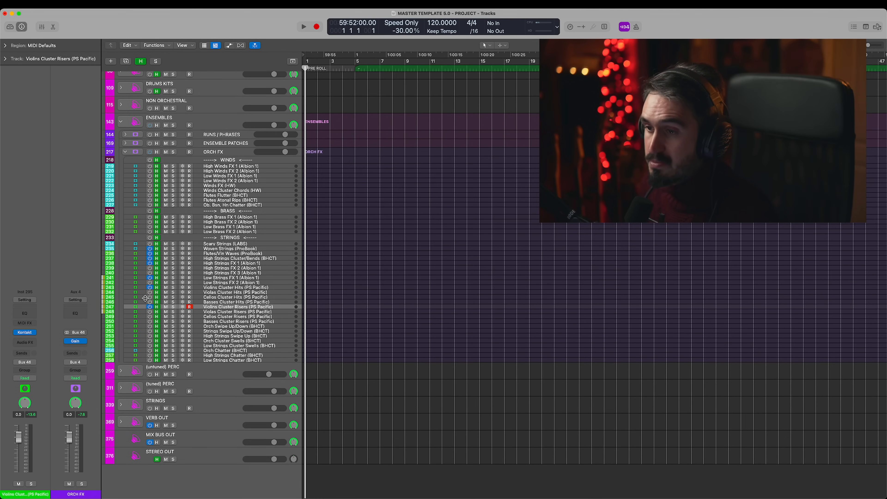
- Switch off the active ORCH FX string tracks, and collapse the ORCH FX and ENSEMBLES stacks
drag(149, 307, 149, 251)
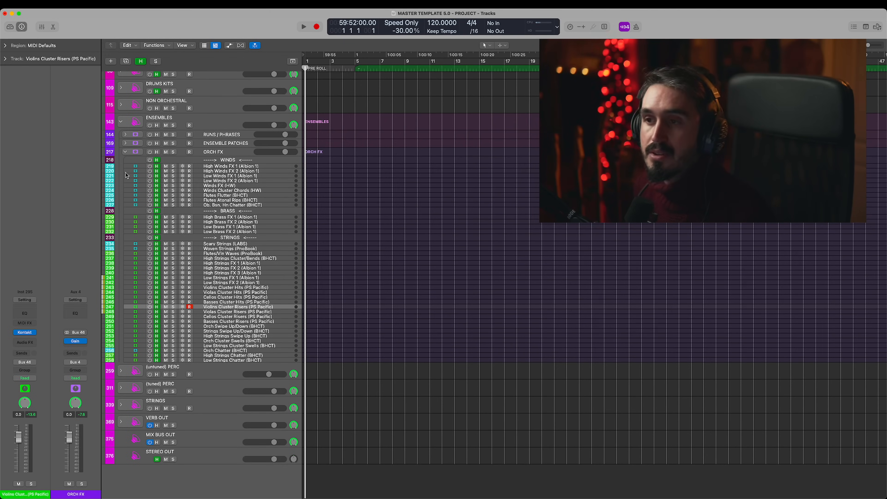
click(127, 153)
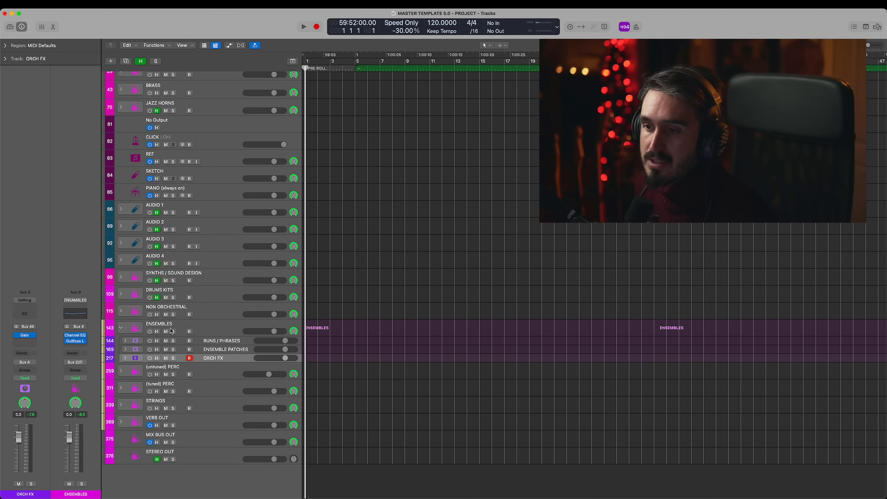
click(124, 329)
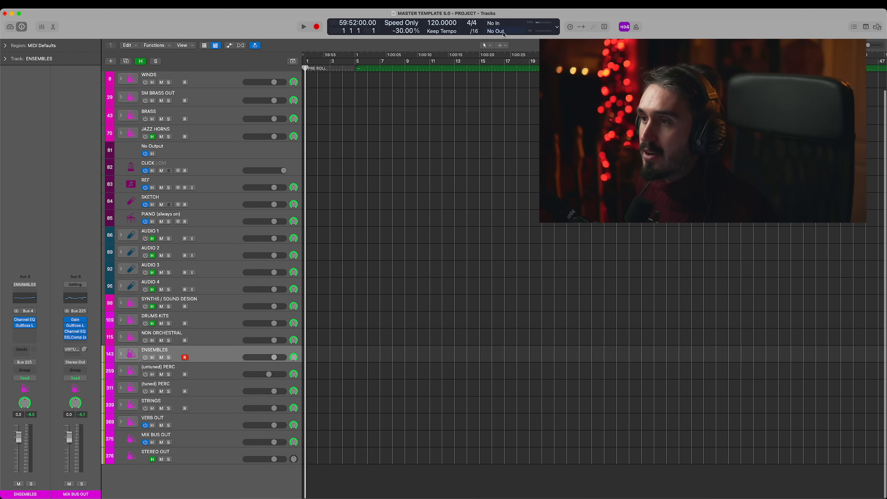
- Play the soloed (untuned) PERC section in the MASTER TEMPLATE 5.0 (Demo) project, and stop playback
click(329, 68)
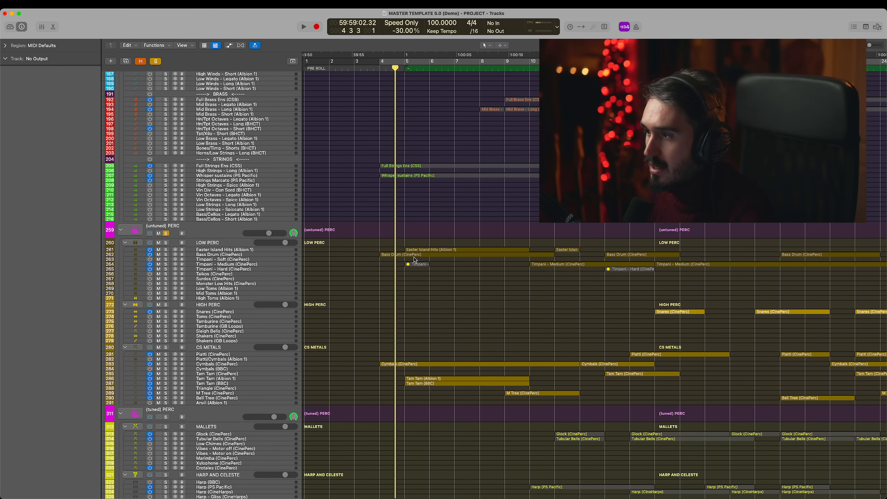
key(space)
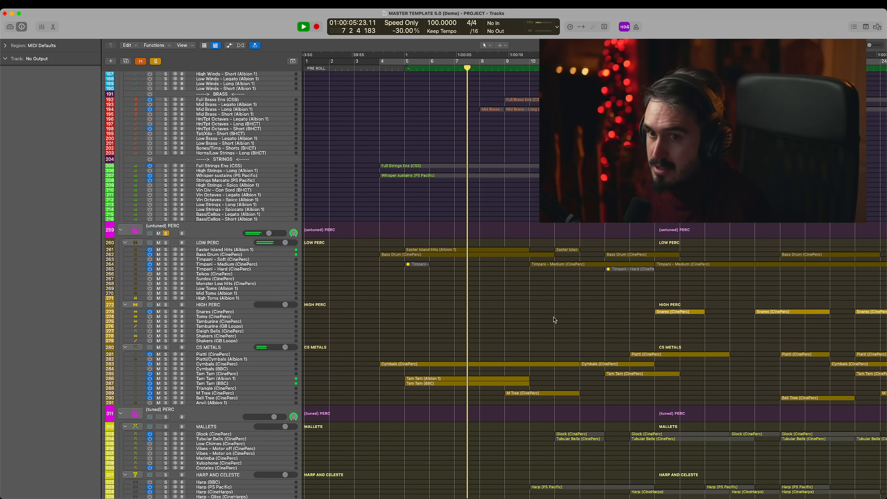
key(space)
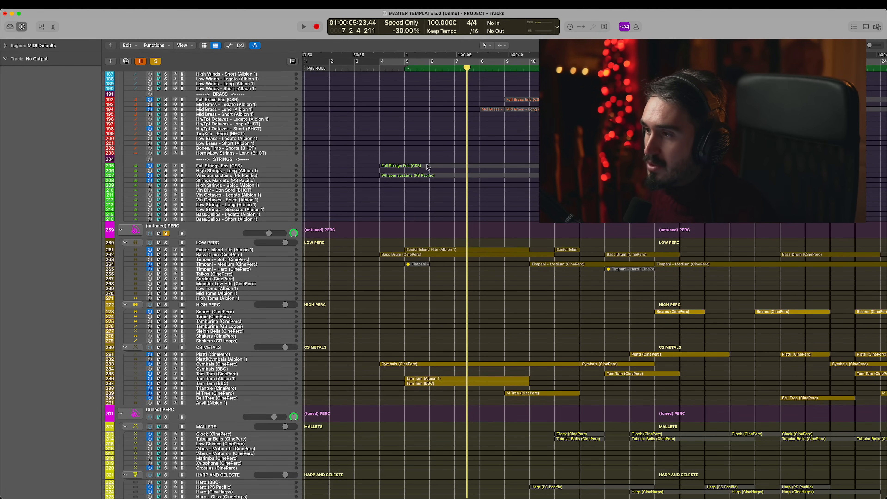
- Return the playhead to bar 4, and solo the Full Strings Ens (CSS) and Whisper sustains (PS Pacific) tracks instead of the percussion
click(393, 68)
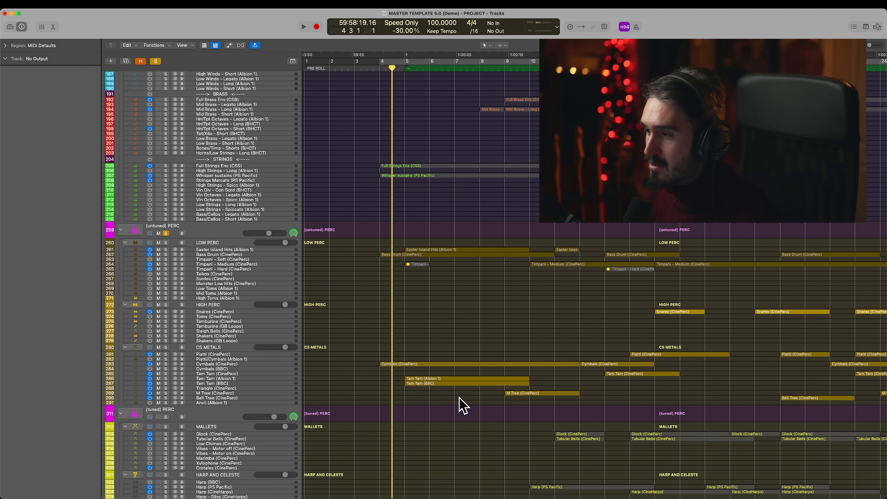
click(432, 385)
scroll(433, 388, up, 5)
click(166, 220)
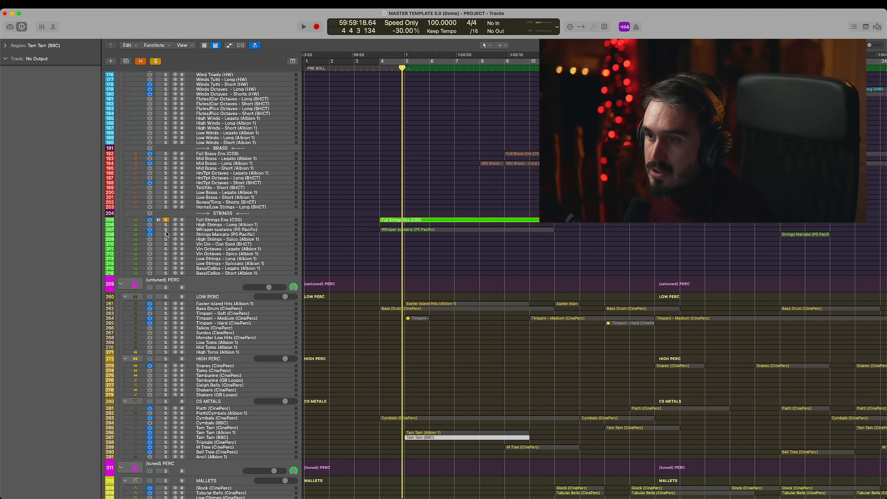
click(166, 230)
- Play the soloed string tracks, and open the Full Strings Ens and Whisper sustains regions together in the Piano Roll
scroll(483, 191, up, 3)
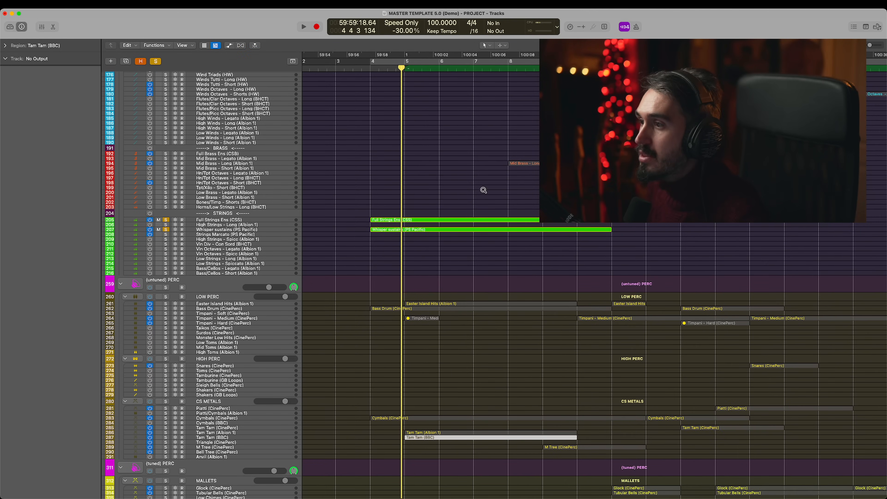
scroll(493, 189, right, 3)
scroll(493, 188, left, 3)
key(space)
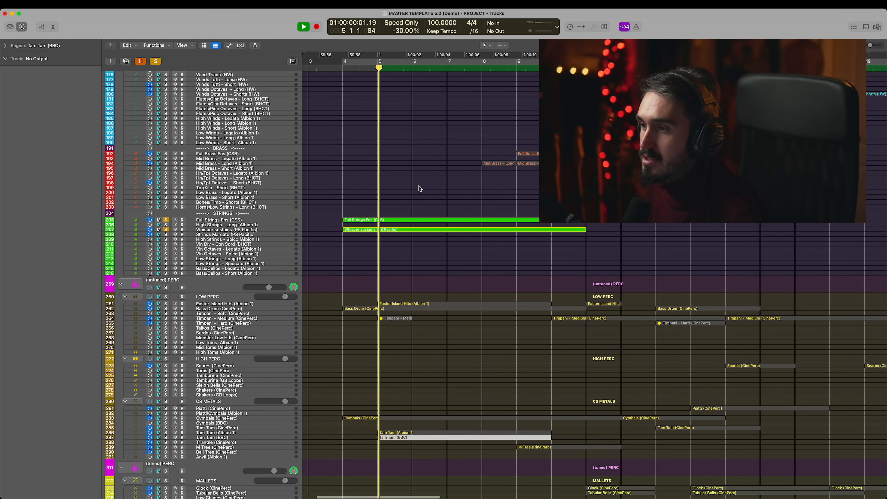
drag(418, 186, 422, 229)
double_click(422, 220)
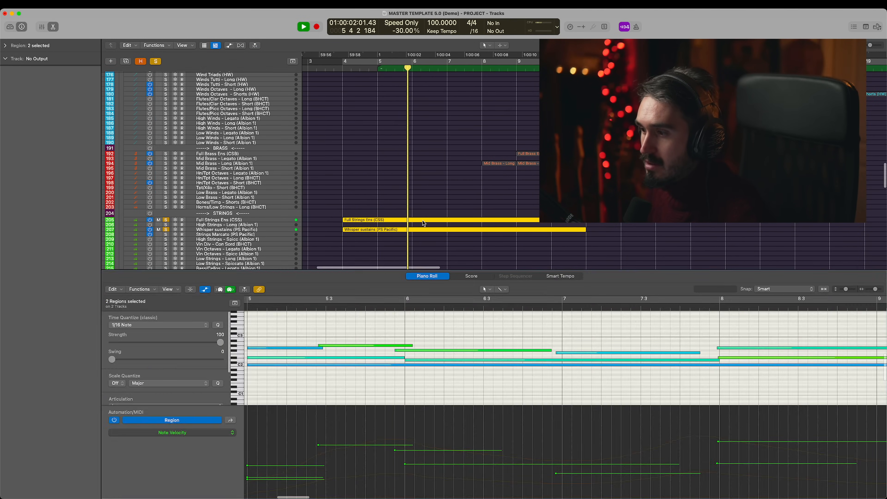
- Hide the Piano Roll's automation area, and follow the layered string notes through bar 10 during playback
key(a)
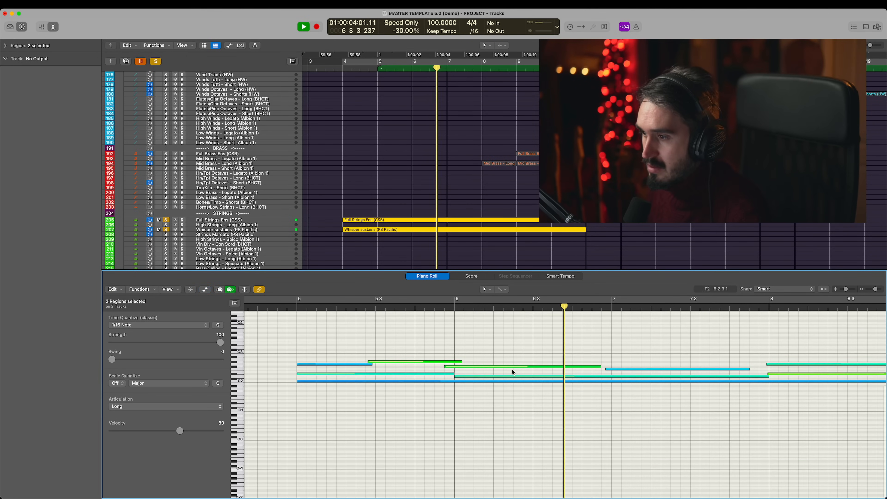
key(super+Left)
key(super+Left)
scroll(494, 353, right, 2)
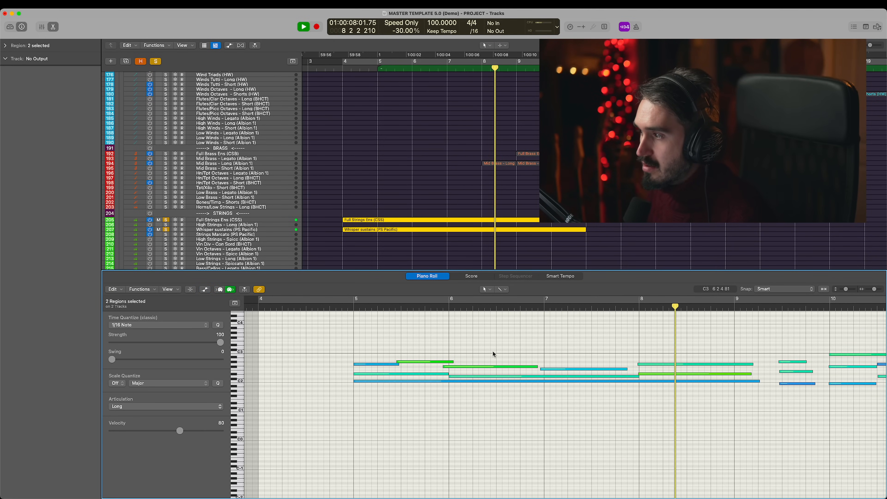
scroll(493, 351, right, 5)
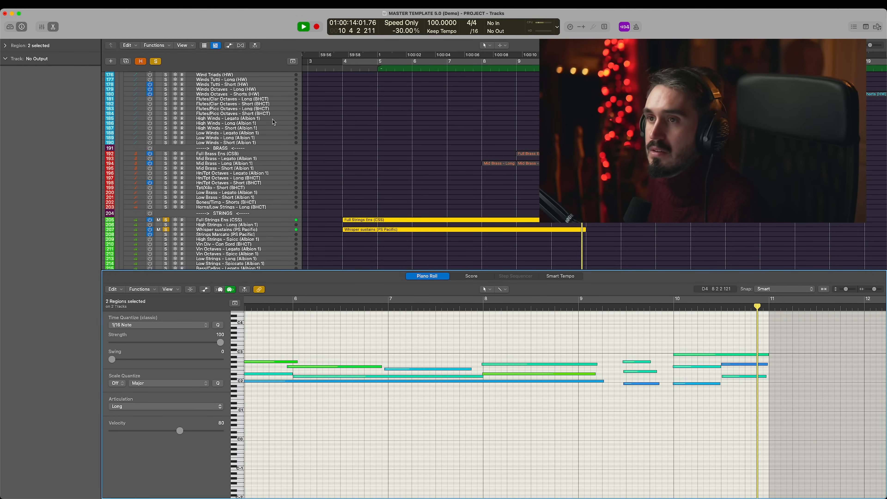
- Stop the string playback, close the Piano Roll, and return to the soloed BRASS section around bar 19
key(space)
click(57, 28)
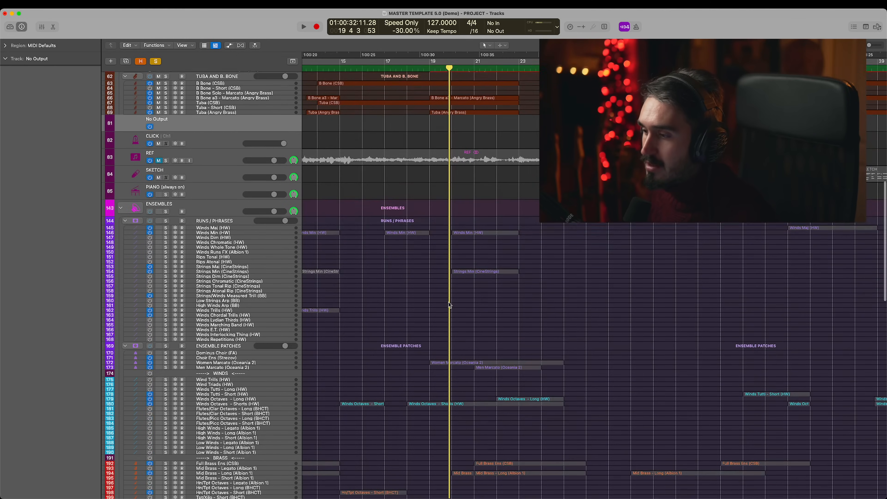
scroll(449, 305, down, 5)
scroll(449, 305, up, 15)
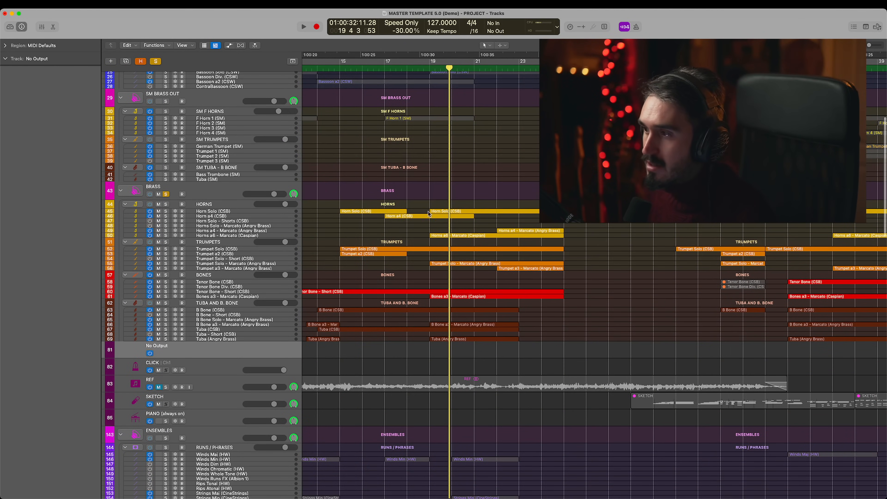
scroll(427, 209, right, 2)
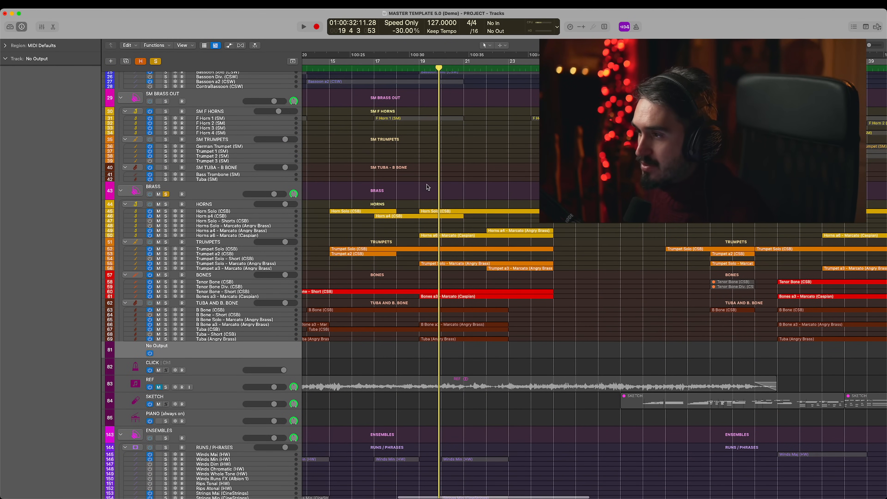
- Select the horn, trumpet, trombone and tuba regions spanning bars 19 to 23, and open them together in the Piano Roll
drag(408, 186, 566, 336)
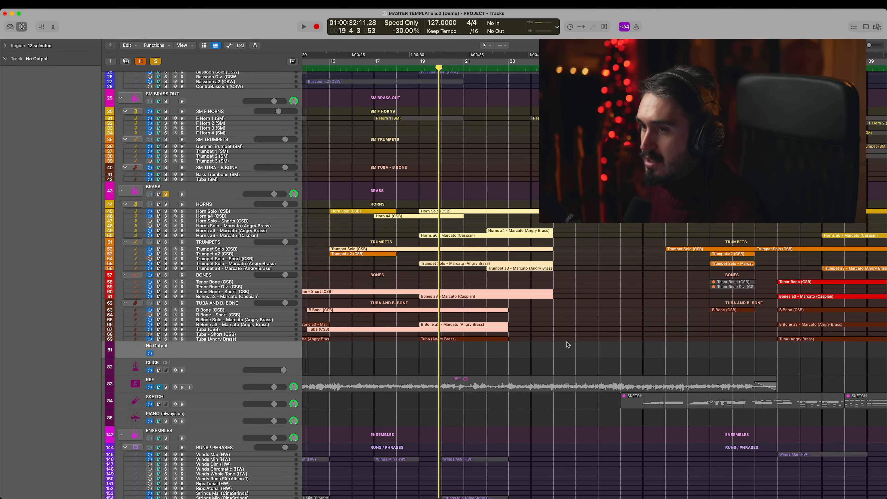
drag(439, 188, 594, 346)
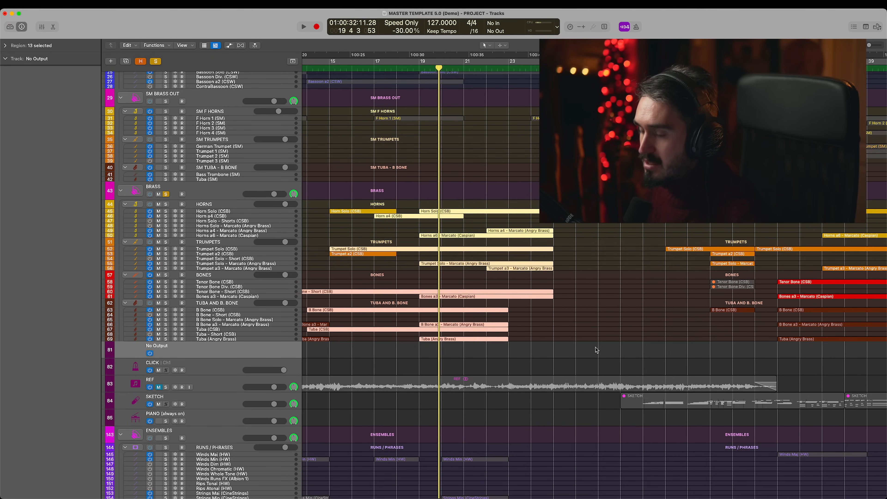
key(p)
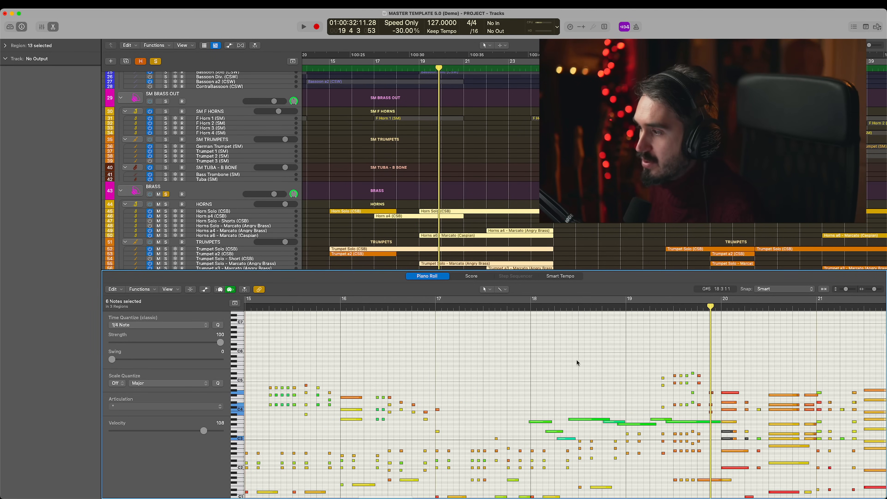
- Play the soloed BRASS section to bar 24, then clear its solo and close the Piano Roll
key(space)
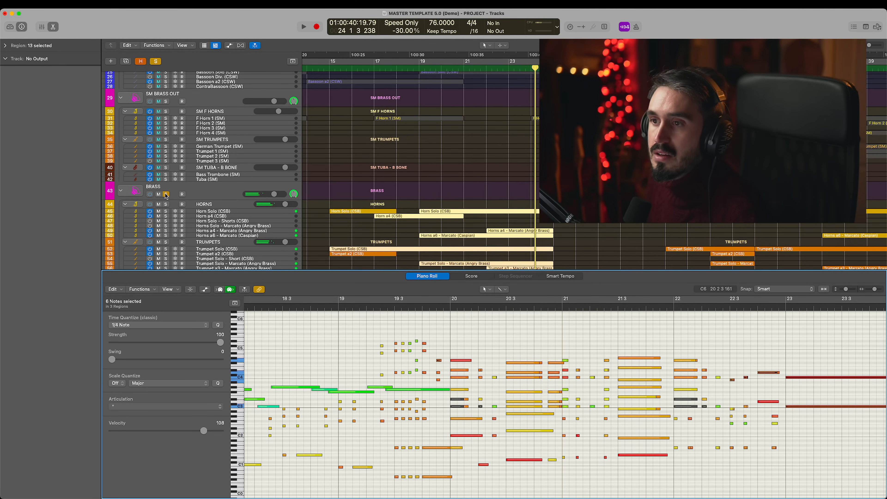
click(166, 194)
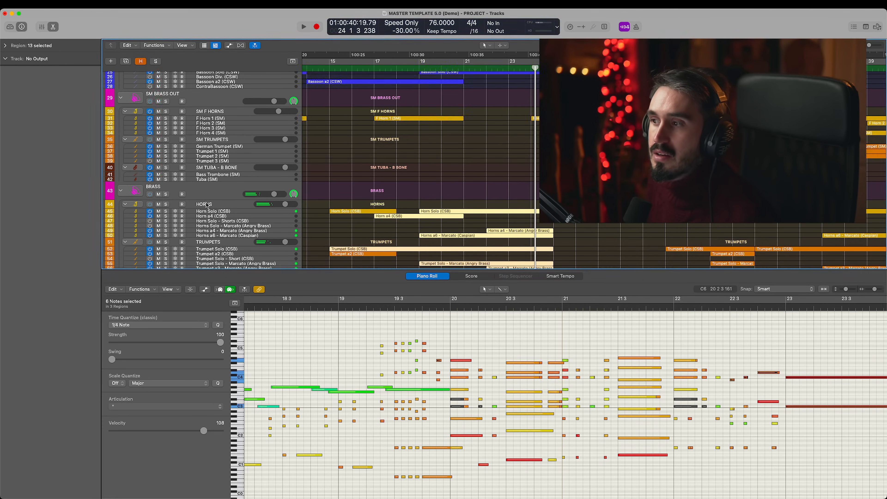
click(54, 28)
click(572, 283)
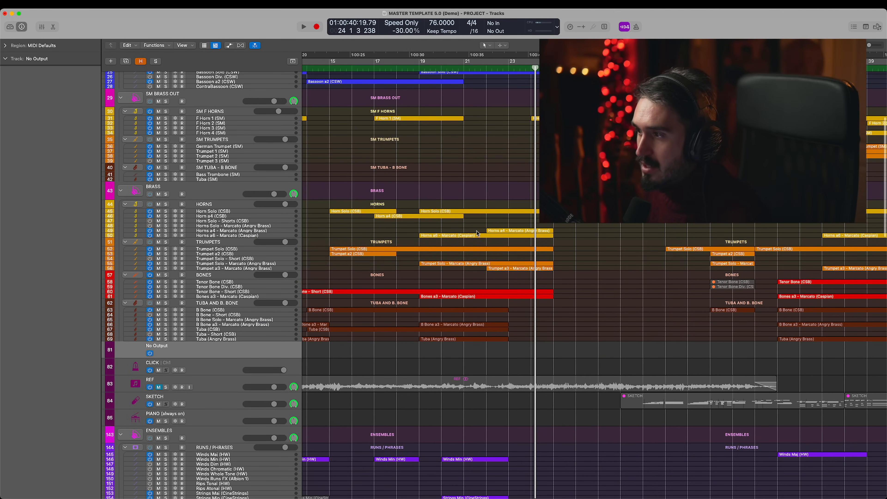
- Solo the HORNS group, select its Horn Solo and Horns a6 - Marcato regions at bar 19, and audition them from about bar 20
click(166, 205)
drag(473, 182, 475, 242)
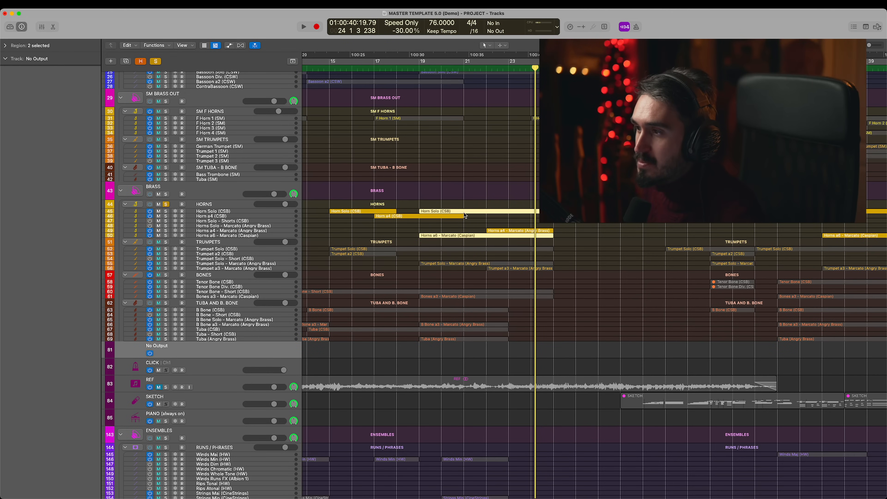
click(441, 68)
key(space)
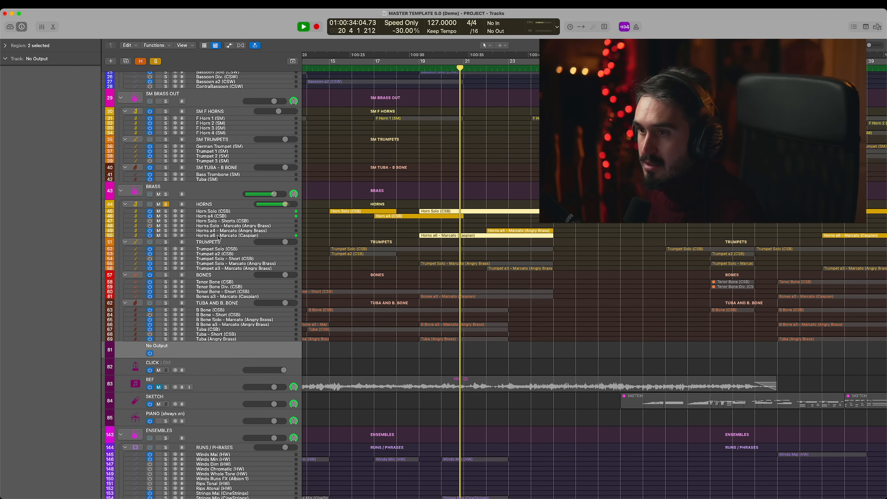
key(space)
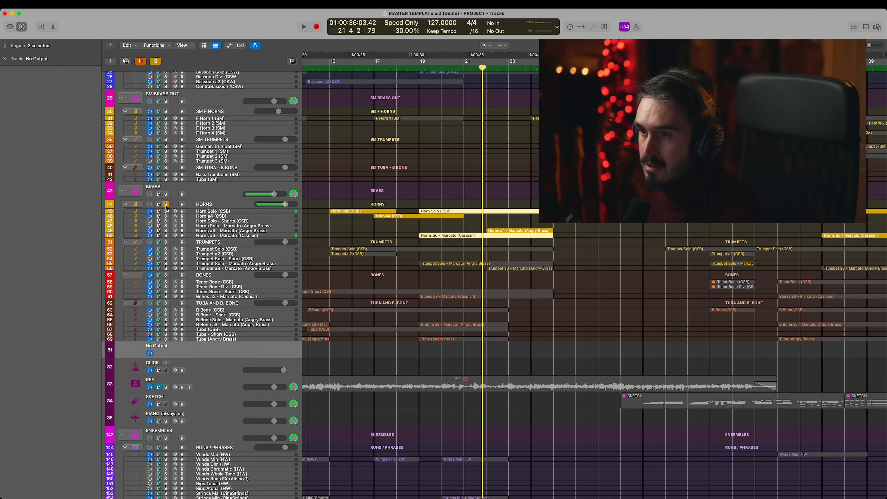
- Solo the TRUMPETS group instead of the horns, audition it from about bar 20 into bar 22, and clear its solo
click(166, 204)
click(167, 242)
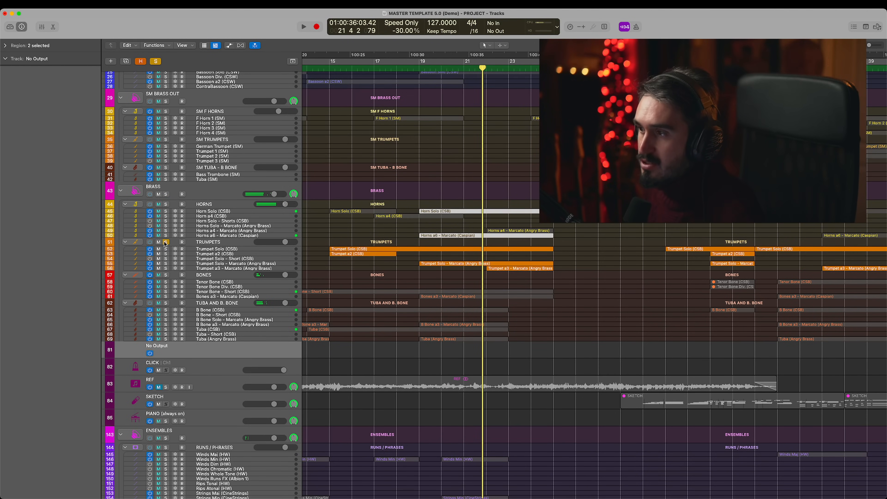
click(456, 68)
key(space)
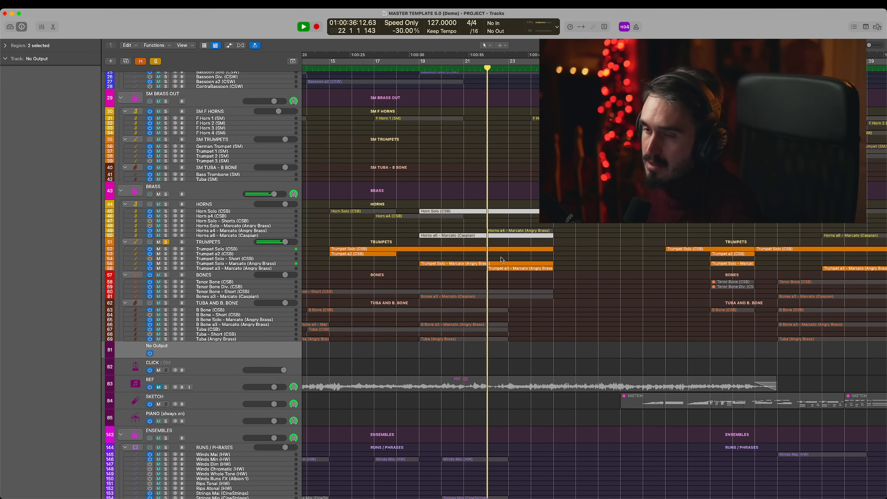
key(space)
click(169, 243)
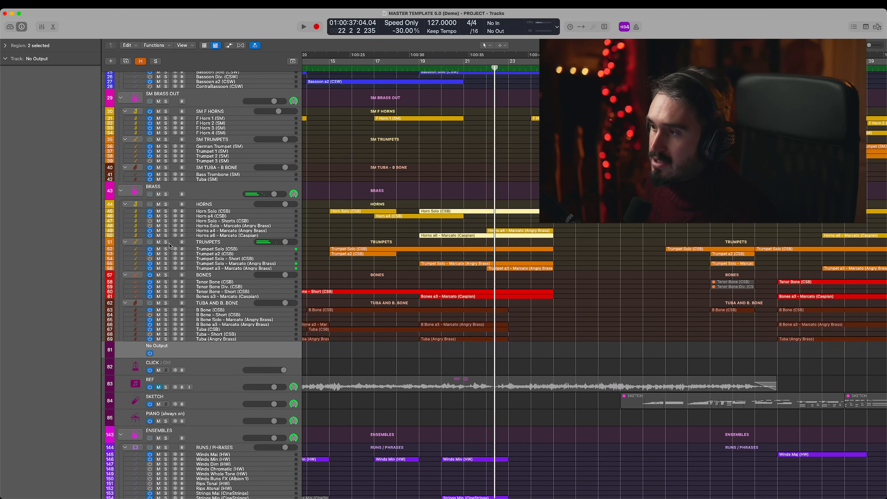
- Open the two trombone regions in the Piano Roll, play the soloed BONES group into bar 22, and close the editor
key(e)
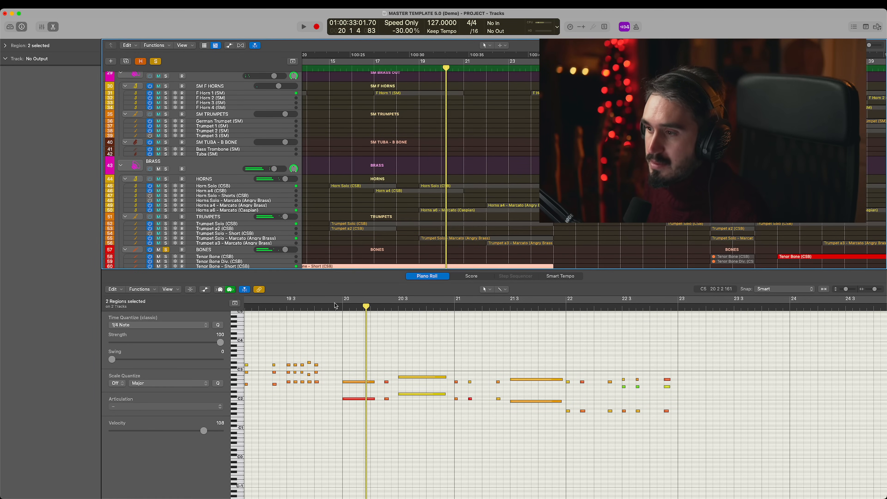
click(331, 305)
key(space)
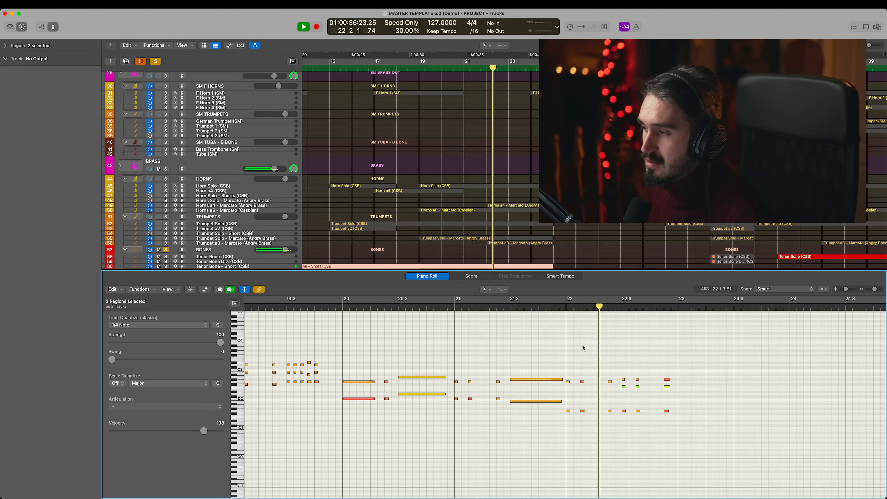
key(space)
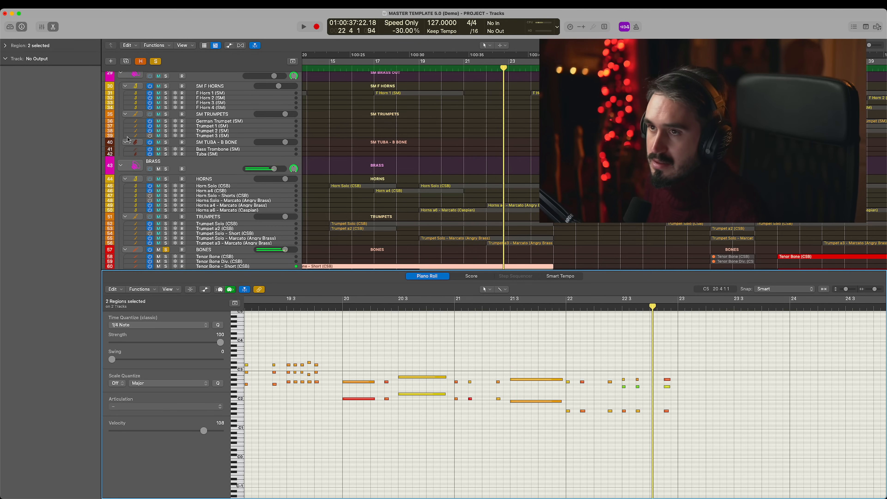
click(54, 28)
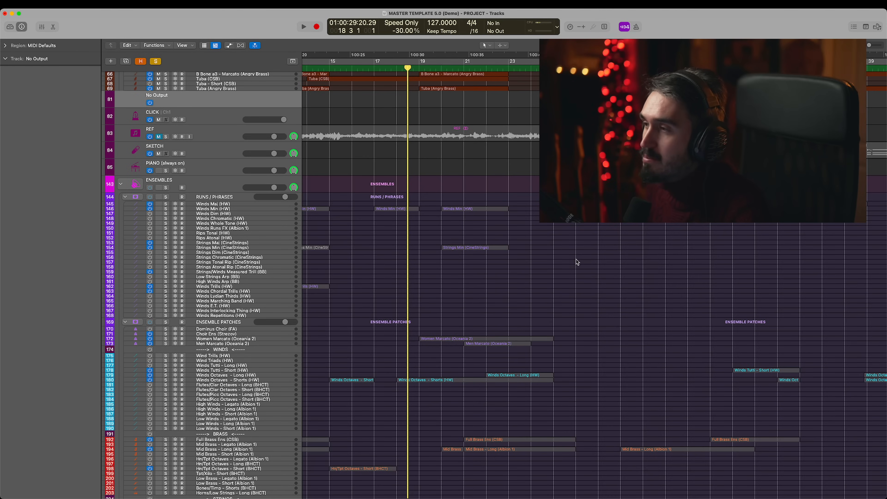
- Audition the soloed Women Marcato (Oceania 2) ensemble patch with the Piano Roll open, and close the editor
scroll(576, 258, up, 3)
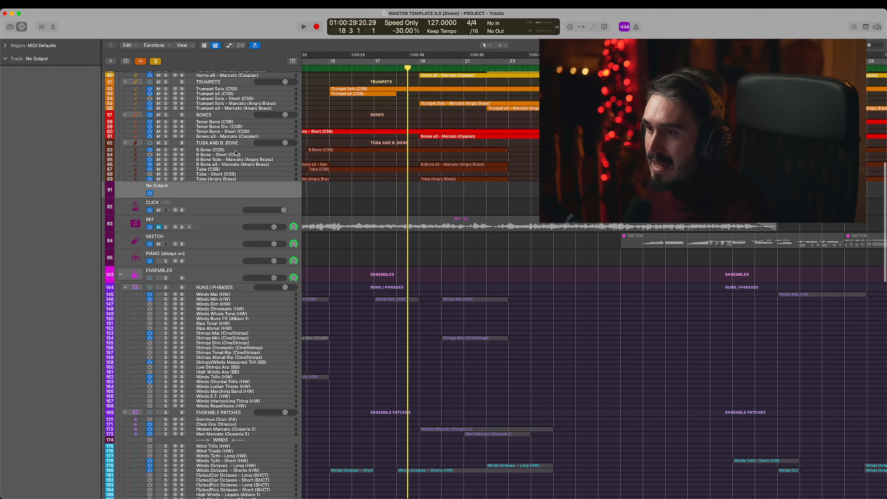
scroll(166, 293, down, 10)
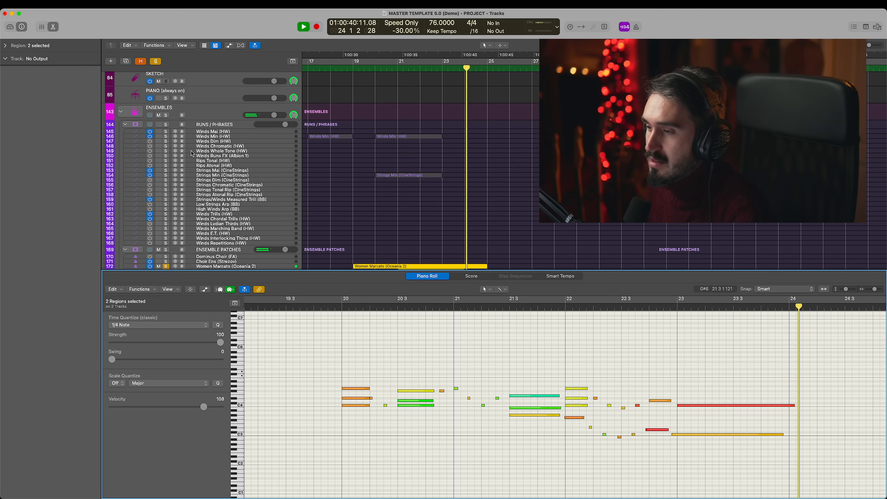
click(57, 27)
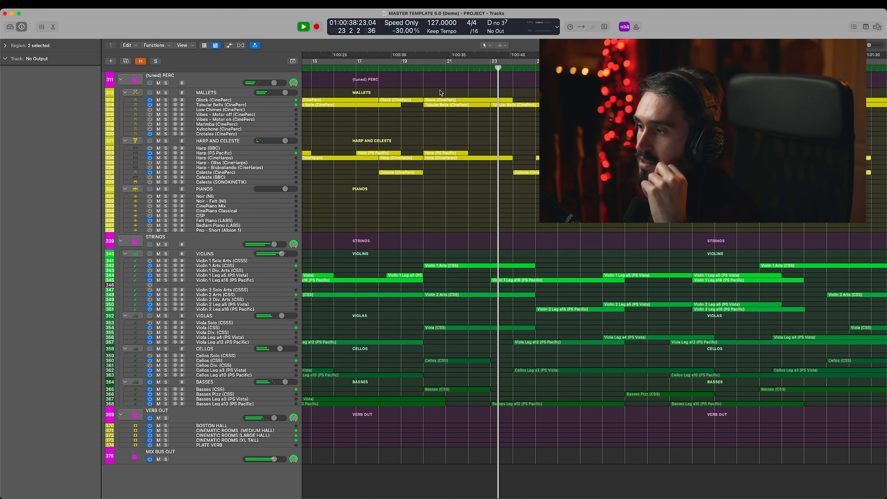
- Stop the full-mix playback at bar 24, and review the ensemble patches and the RUNS / PHRASES tracks in the ENSEMBLES section
key(space)
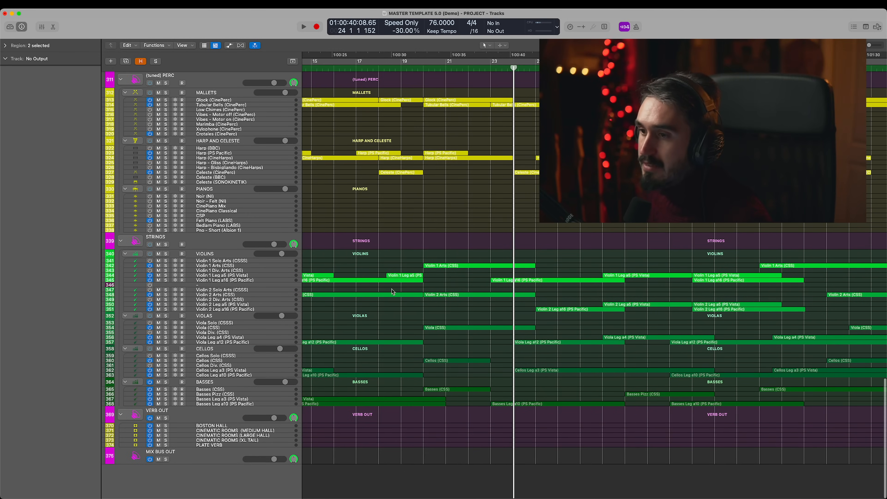
scroll(392, 292, left, 3)
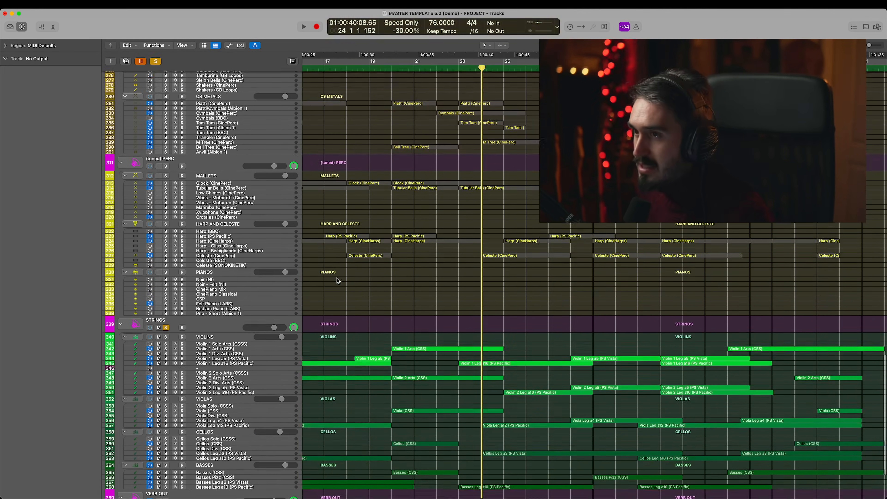
scroll(337, 282, up, 15)
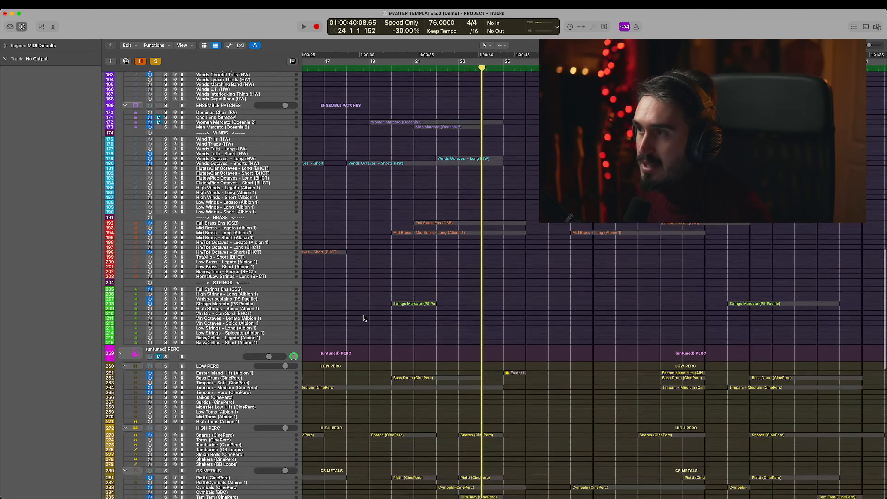
scroll(365, 318, up, 3)
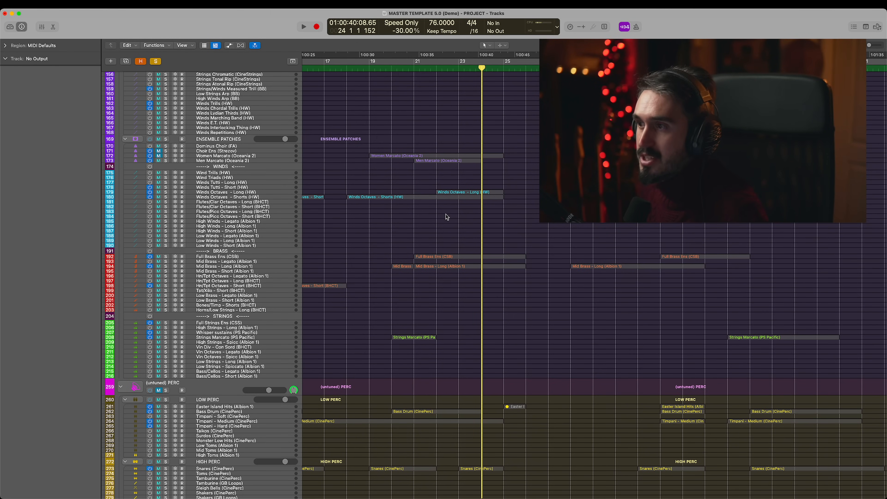
scroll(411, 218, up, 6)
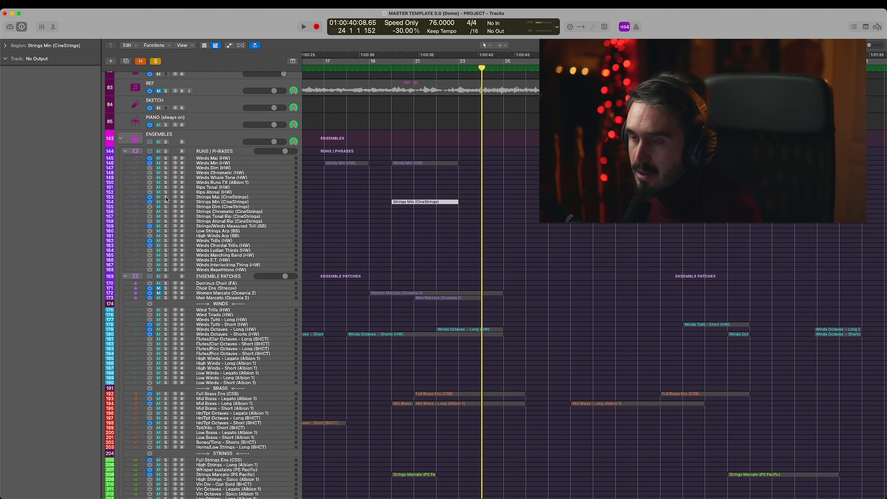
- Play the soloed STRINGS section into bar 26, stop playback, and clear all solos in the project
key(space)
scroll(167, 206, down, 20)
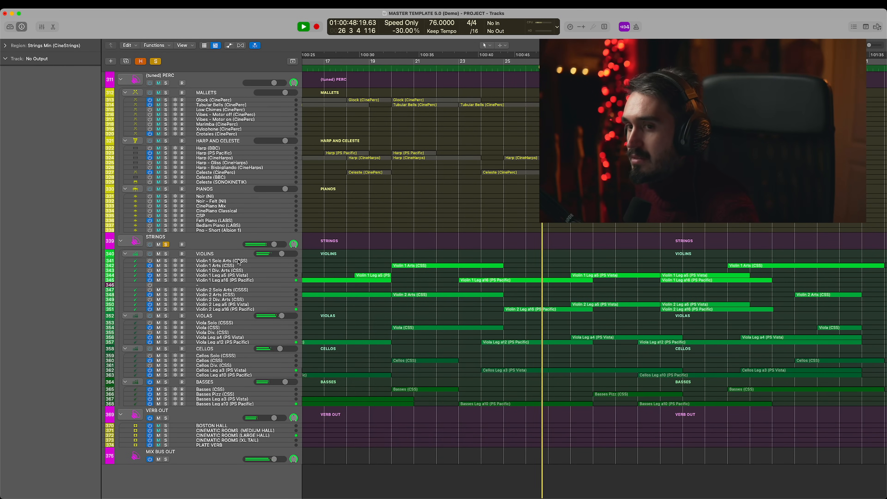
key(space)
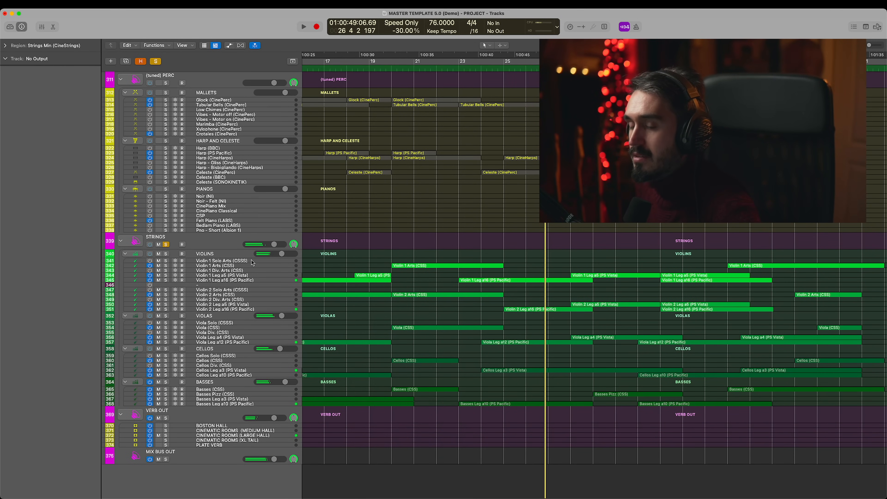
click(166, 244)
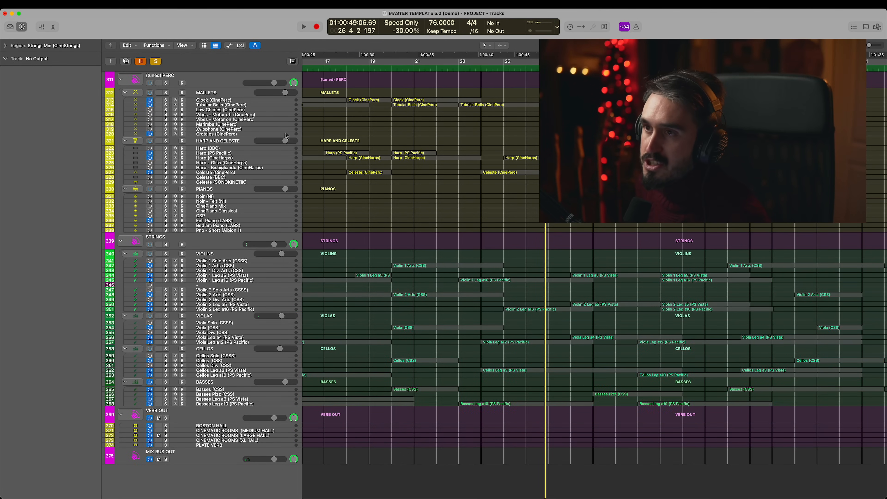
click(154, 62)
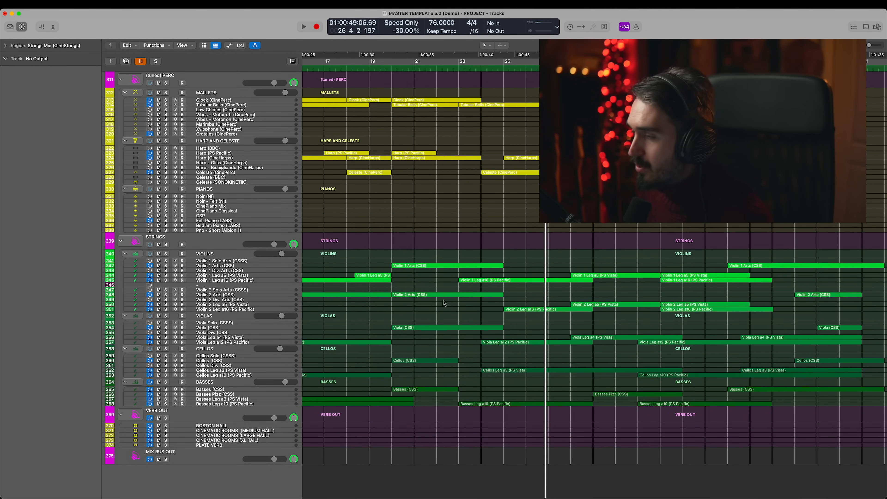
- Examine how the CSS, PS Vista and PS Pacific regions are layered across the STRINGS section's following bars
scroll(536, 285, right, 1)
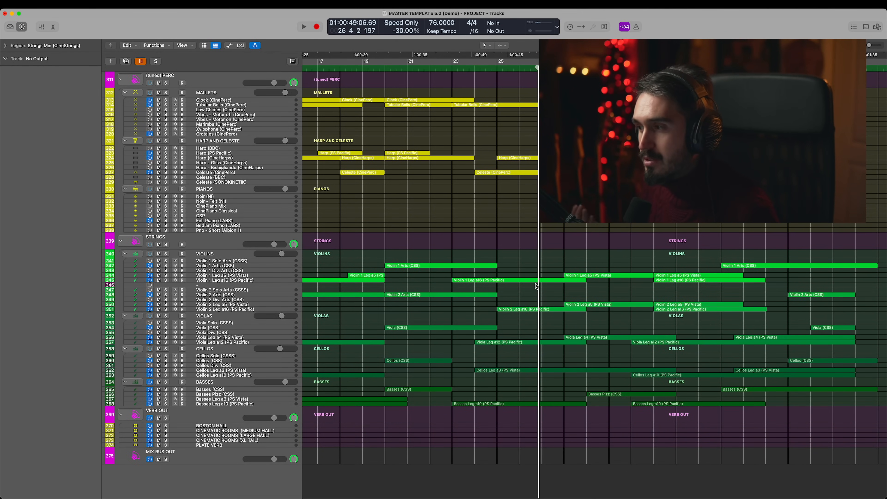
scroll(536, 286, right, 3)
click(431, 336)
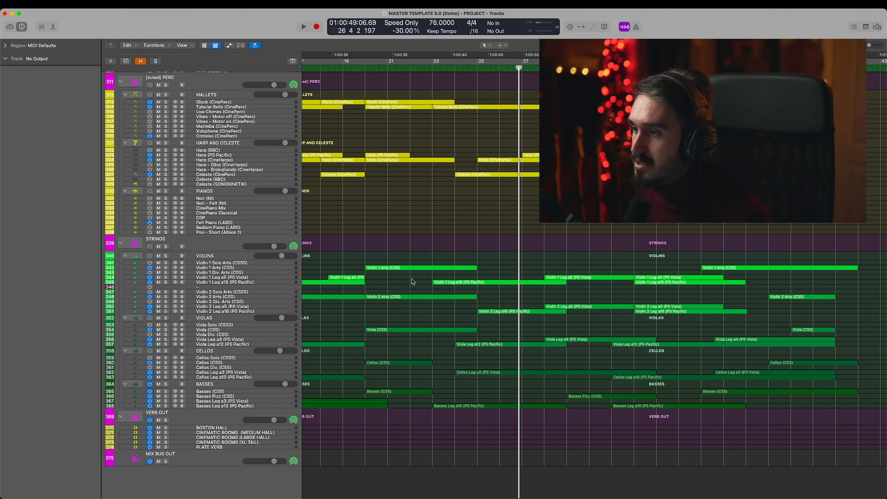
scroll(472, 277, down, 1)
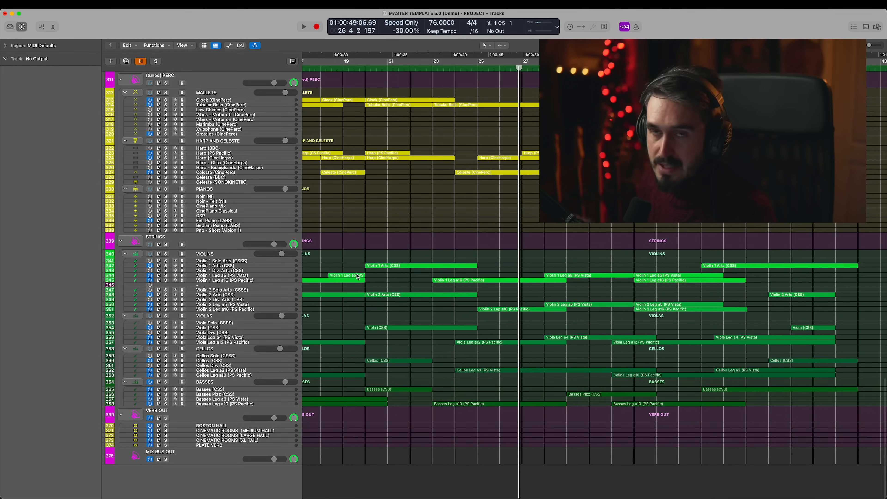
scroll(374, 280, right, 5)
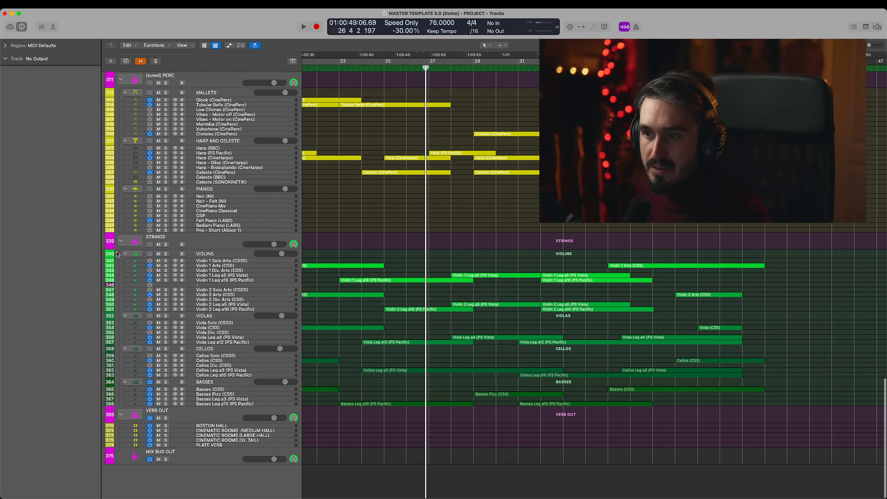
- Solo the STRINGS section and play a short passage around bar 27
scroll(166, 246, right, 1)
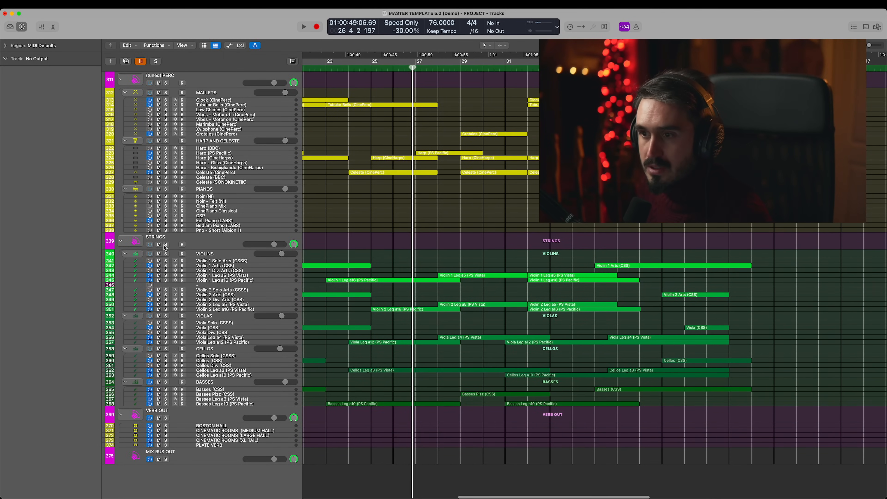
click(166, 244)
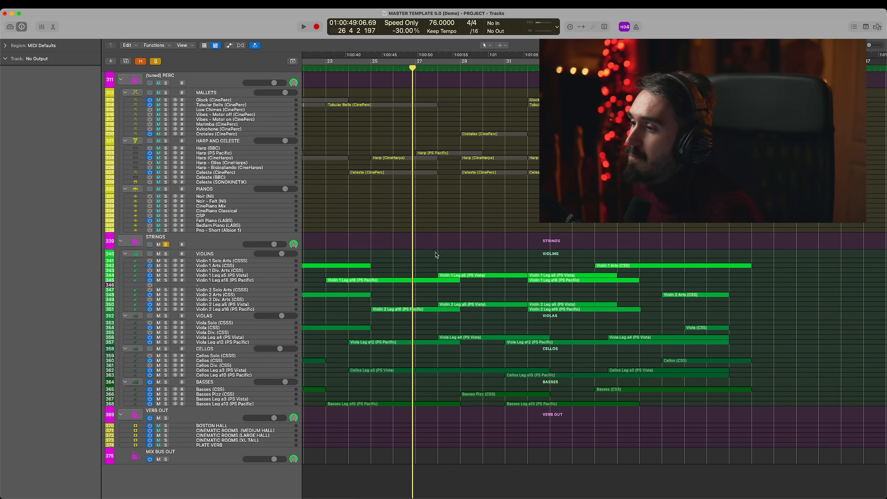
click(412, 260)
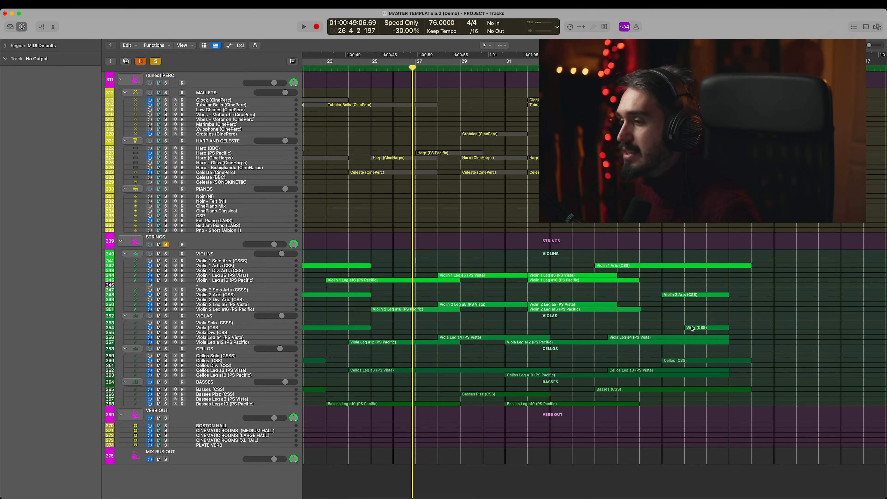
scroll(593, 316, right, 1)
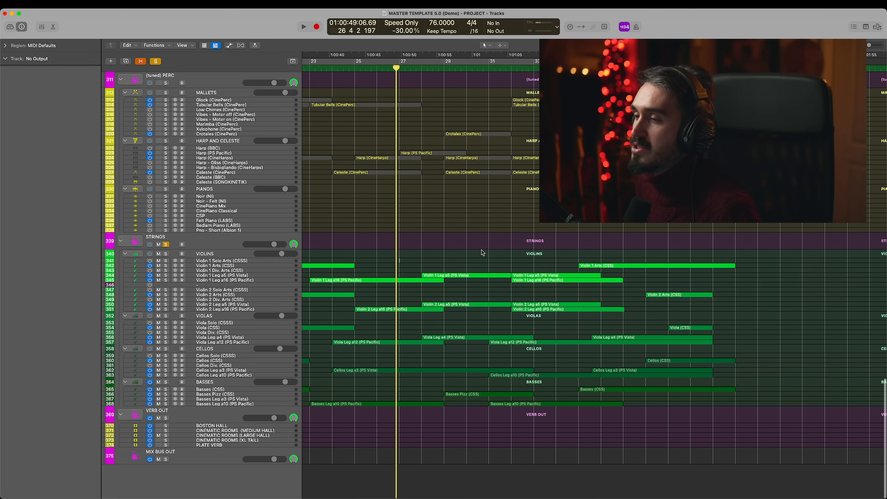
key(space)
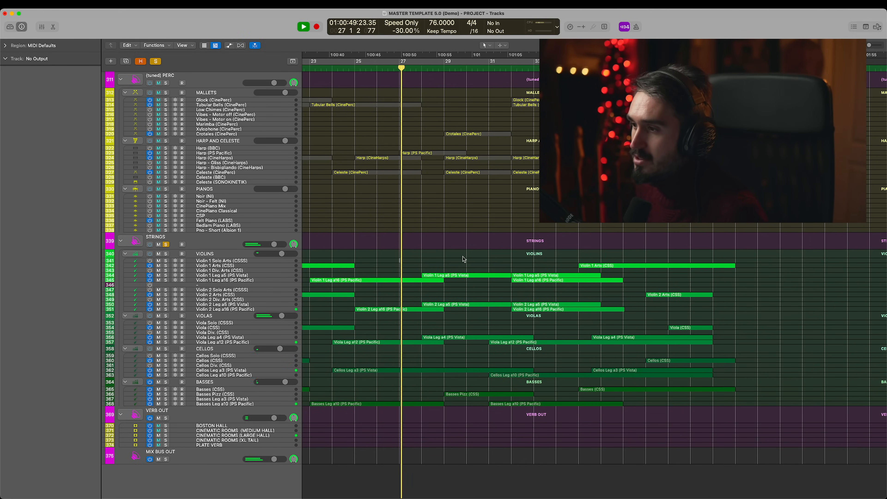
key(space)
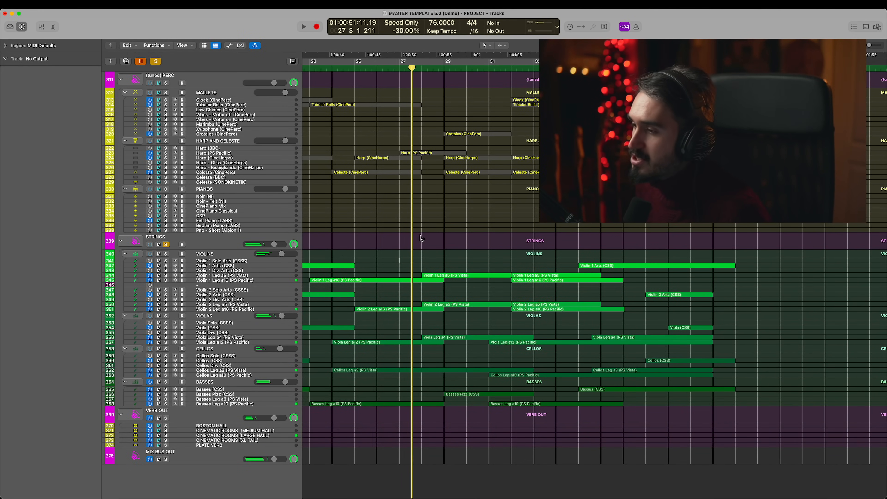
- Select the string regions, open them in the Piano Roll, and play the soloed section through into bar 40
drag(422, 239, 812, 462)
key(p)
key(space)
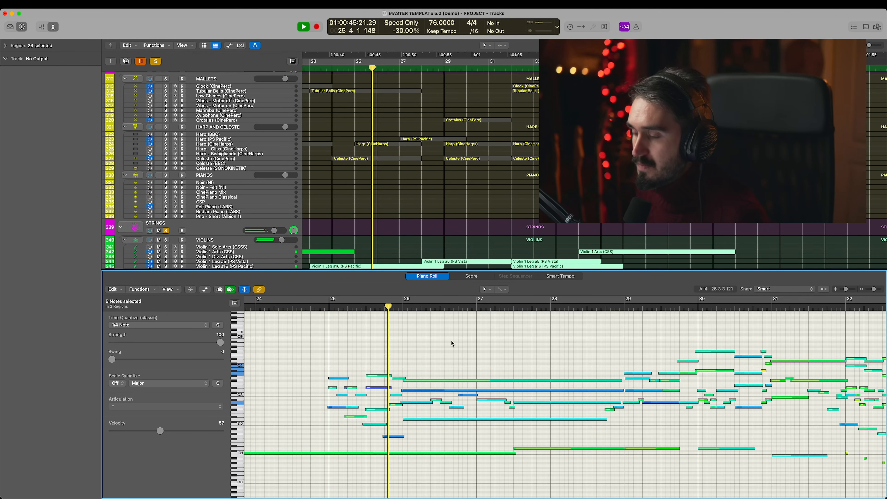
scroll(513, 349, right, 2)
scroll(512, 346, right, 4)
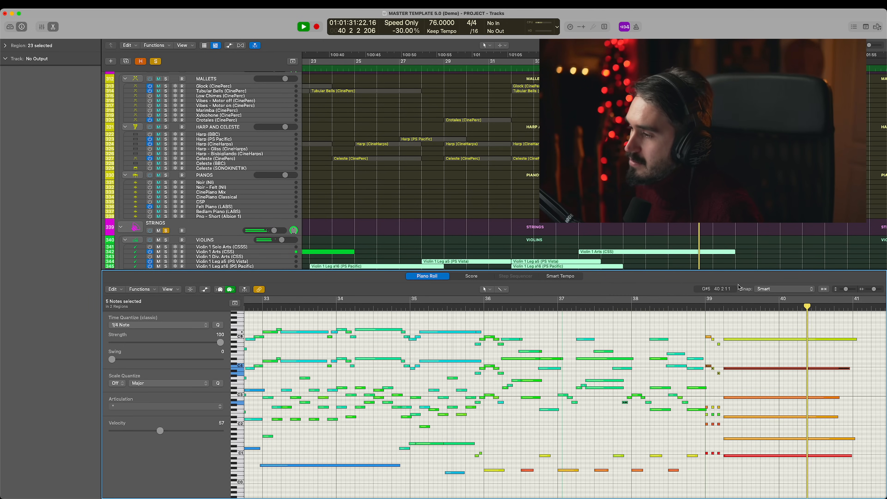
key(space)
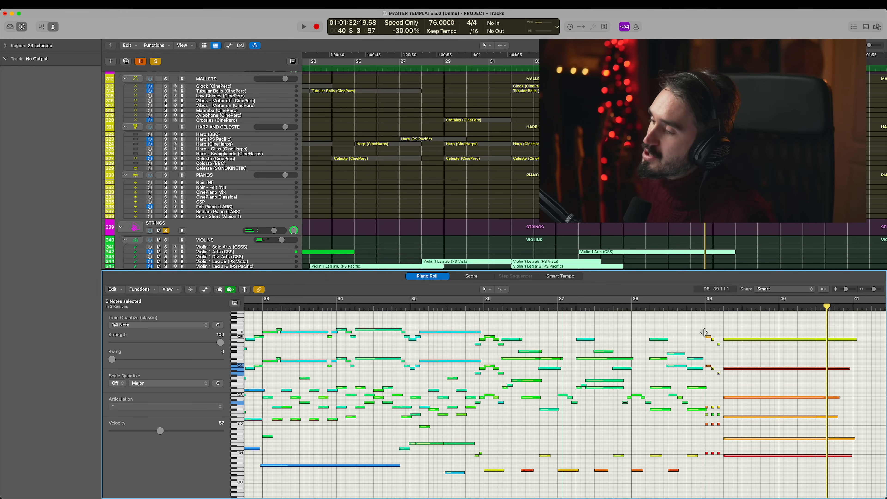
- Replay the soloed strings from just before bar 32 in the Piano Roll, and stop in bar 34
scroll(434, 402, left, 3)
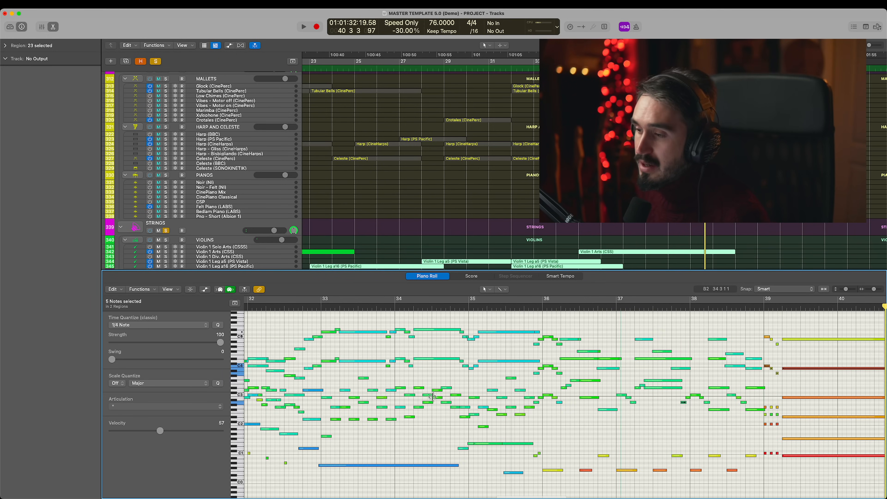
scroll(347, 248, down, 6)
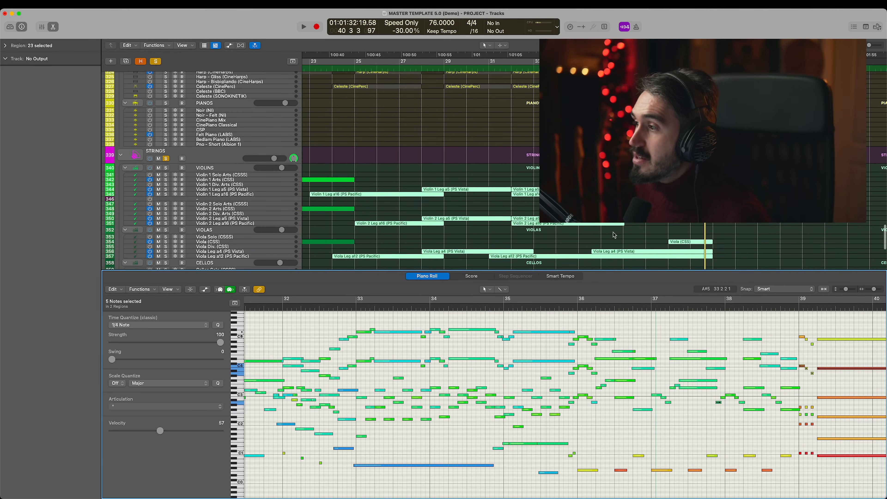
click(166, 135)
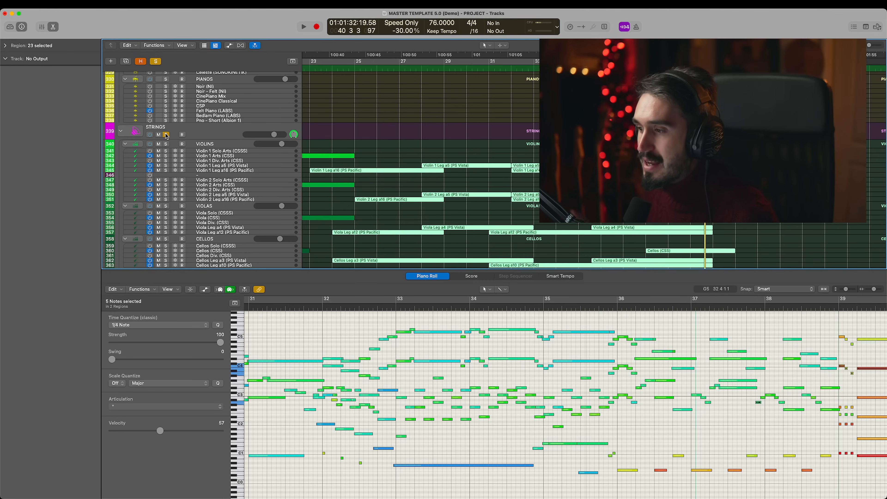
scroll(427, 320, left, 5)
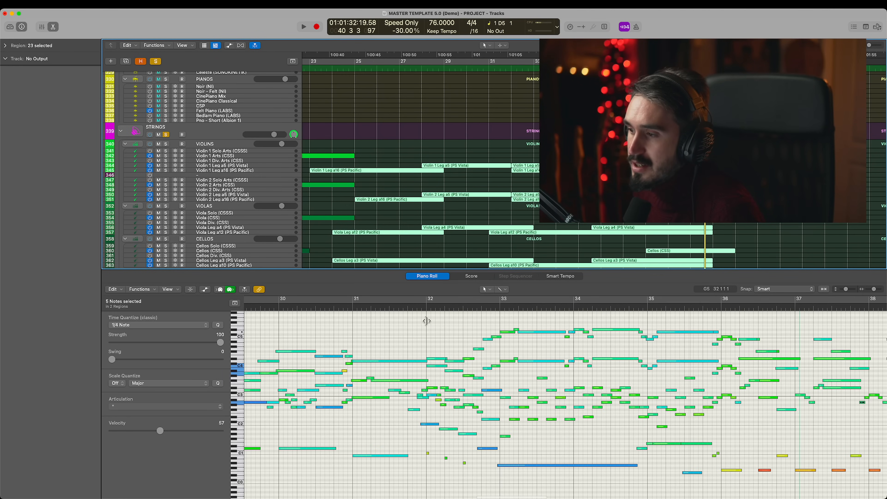
click(419, 308)
key(space)
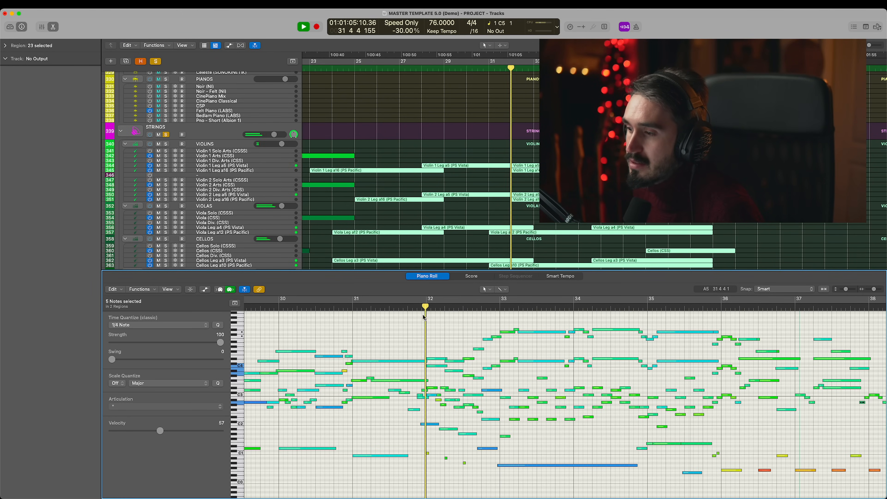
scroll(419, 323, right, 3)
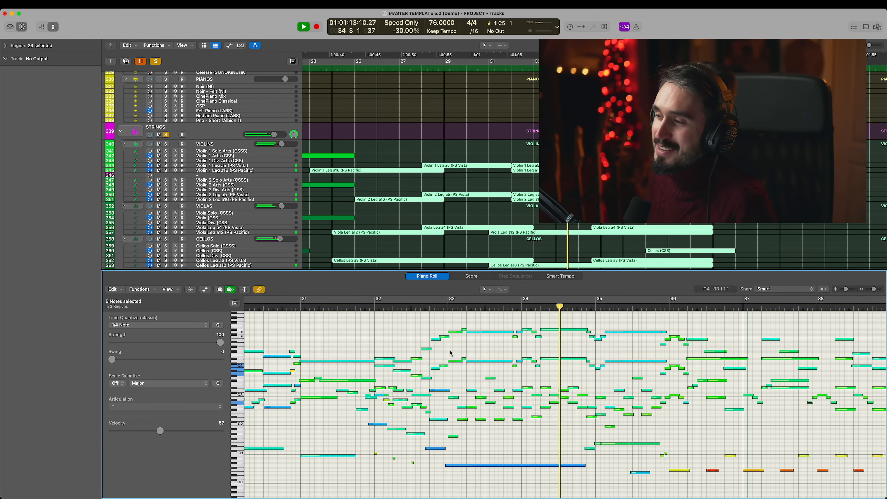
key(space)
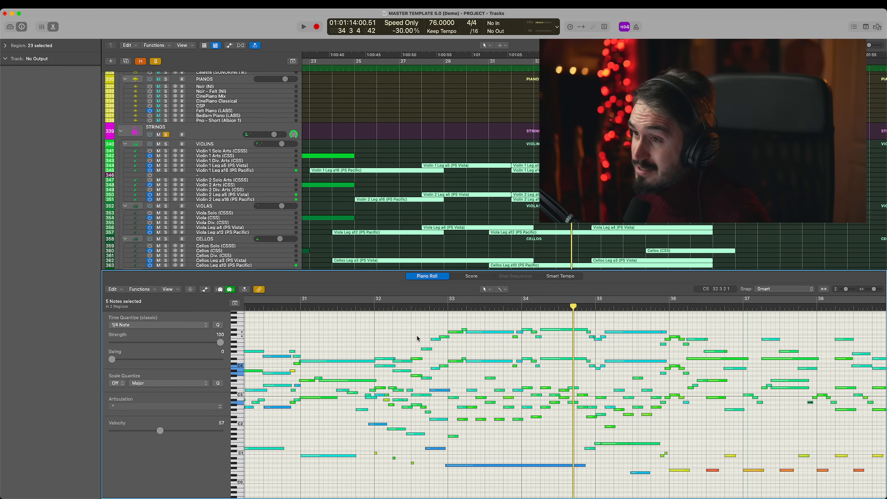
- Clear the STRINGS solo, close the Piano Roll, and deselect the string regions
click(167, 135)
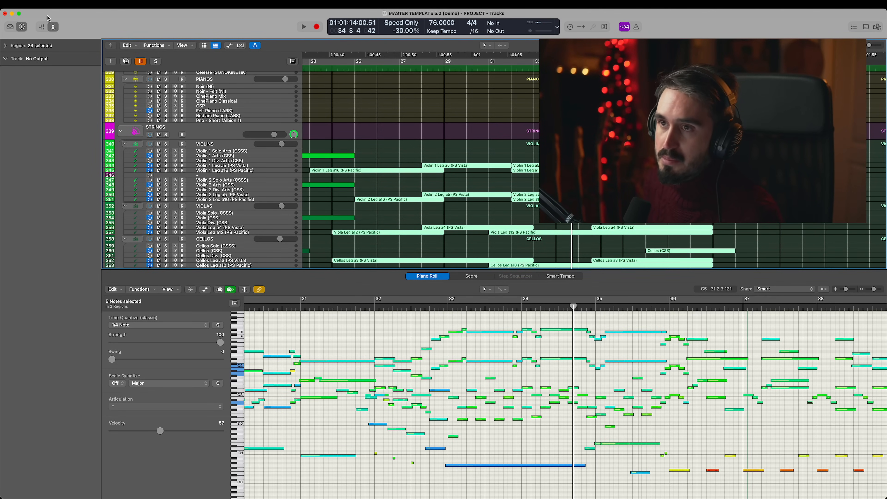
click(53, 27)
click(347, 263)
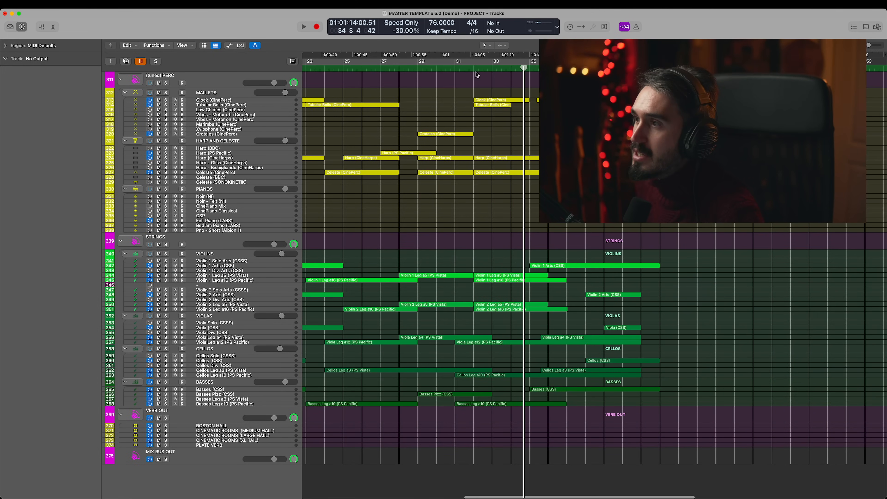
- Play the full mix from bar 31 into bar 35, return the playhead to bar 34, and look inside the STRINGS stack
click(464, 68)
scroll(534, 180, up, 3)
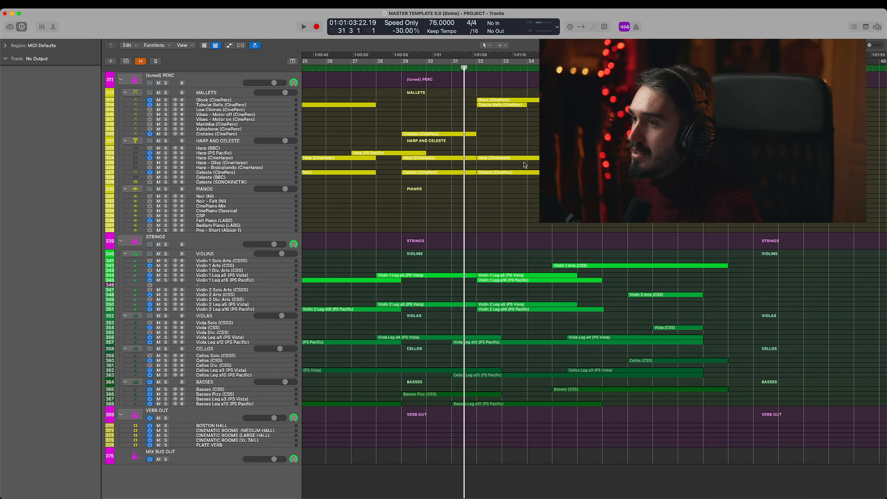
scroll(395, 218, up, 1)
scroll(395, 218, up, 1)
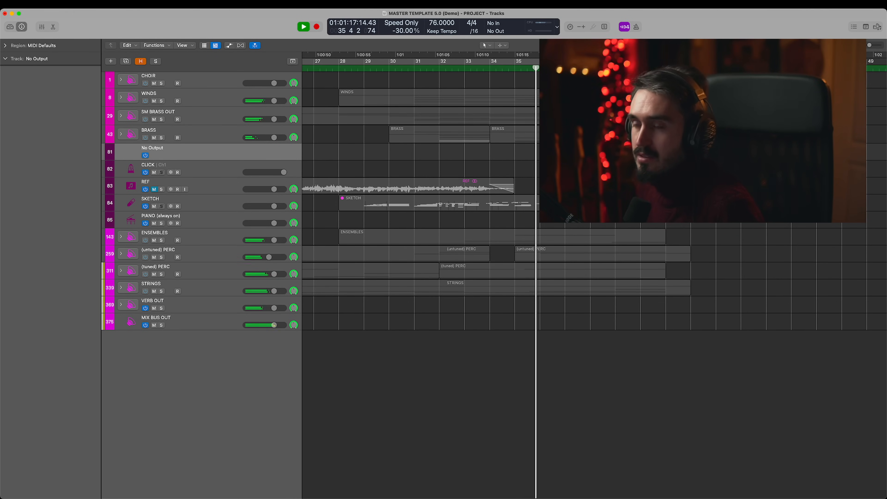
key(space)
click(501, 68)
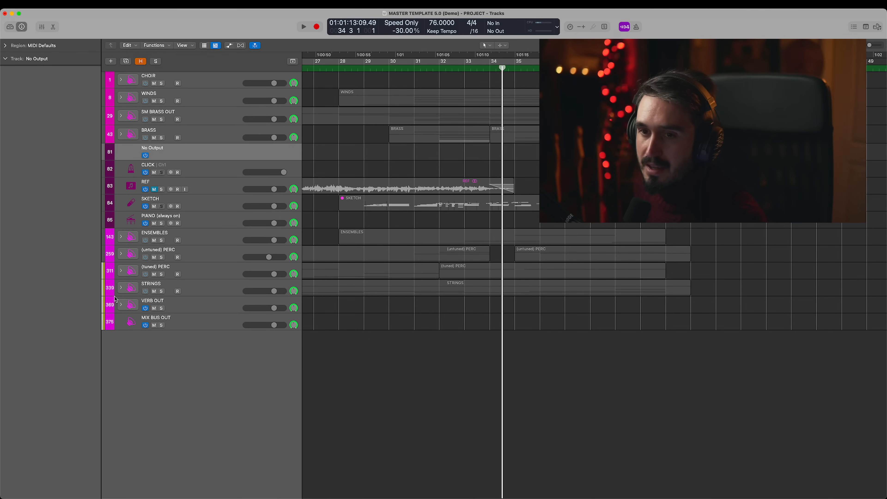
click(121, 288)
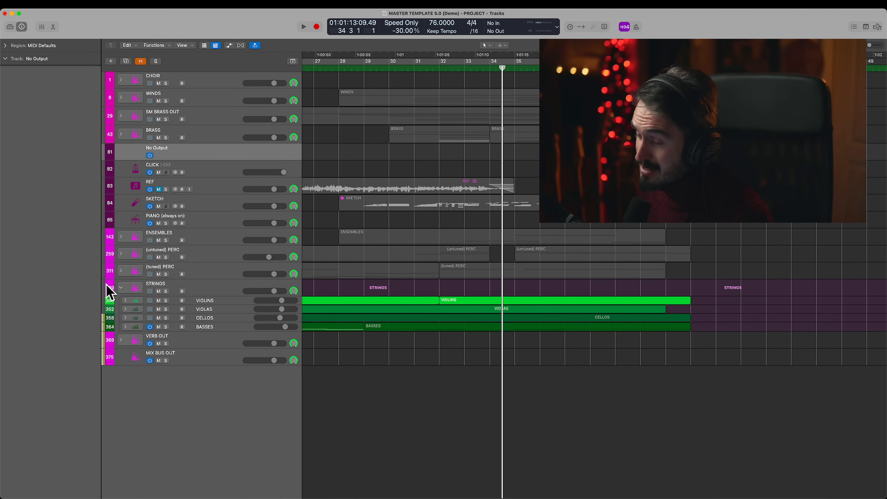
click(121, 289)
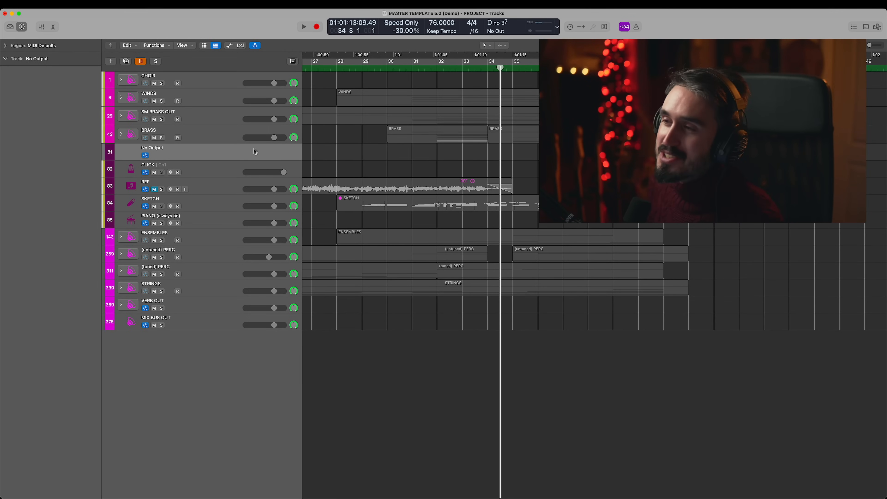
- Expand and solo BRASS and SM BRASS OUT, audition their selected regions in the Piano Roll into bar 41, and deselect them
click(122, 134)
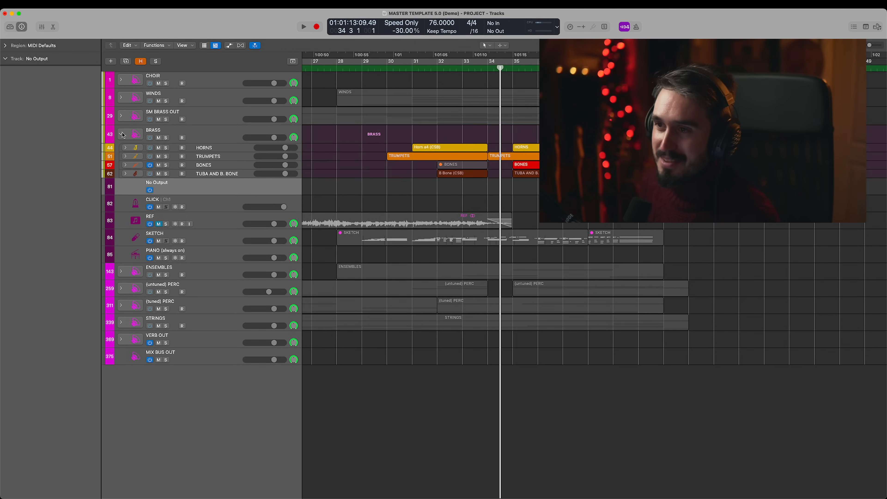
click(121, 115)
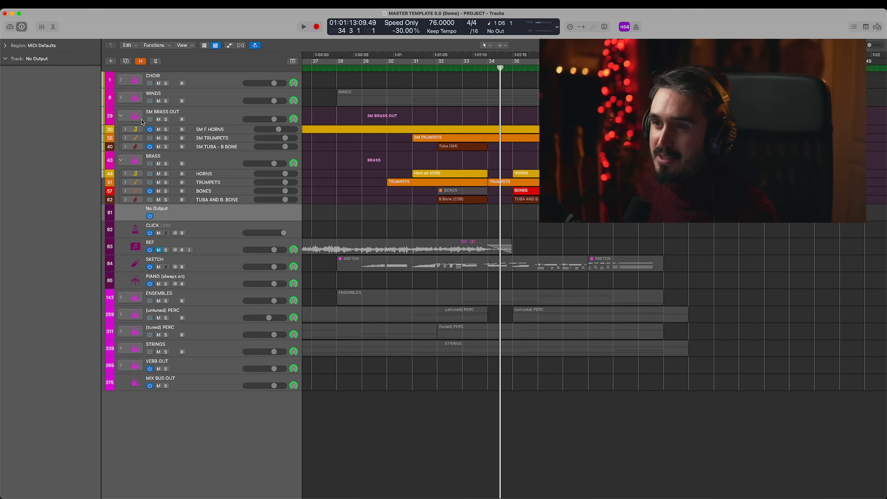
click(166, 120)
click(166, 164)
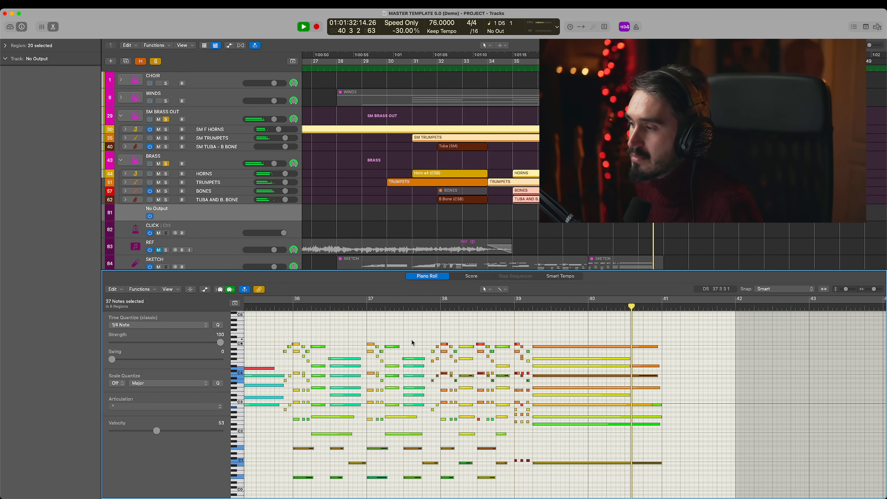
key(space)
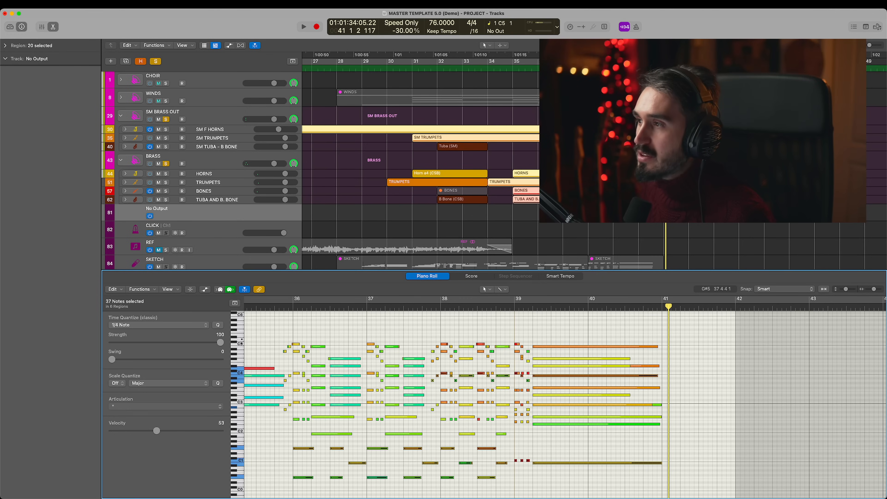
click(580, 212)
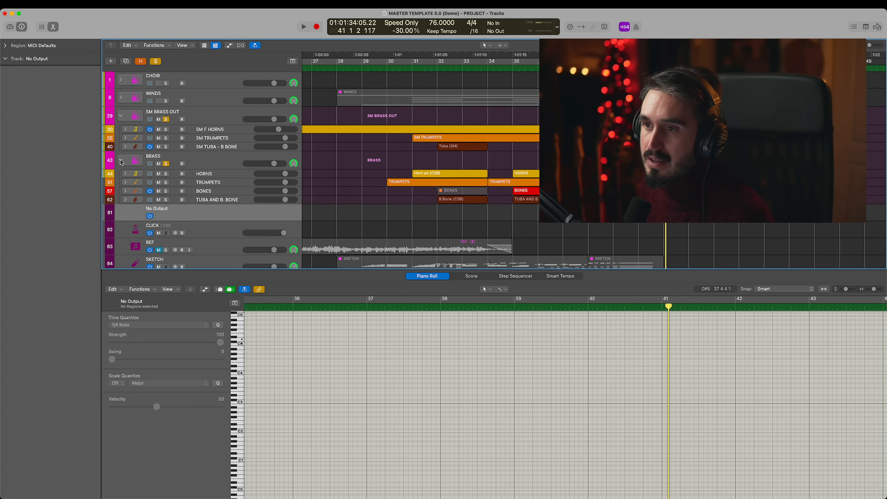
- Expand the section stacks down to their individual instrument tracks, and close the Piano Roll
alt+click(121, 117)
alt+click(121, 136)
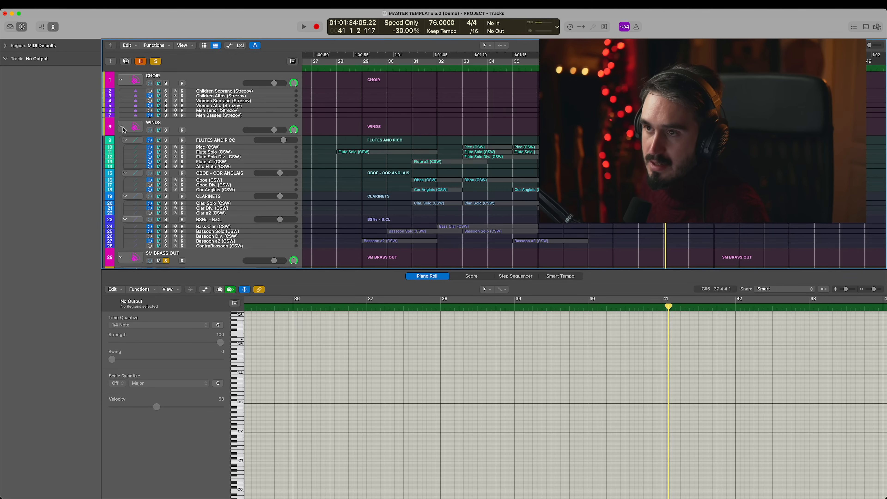
scroll(124, 141, down, 15)
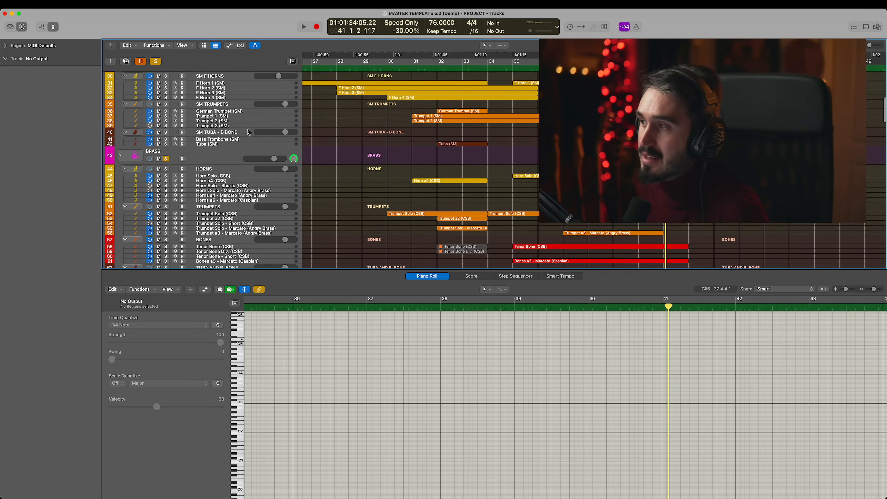
key(super+Down)
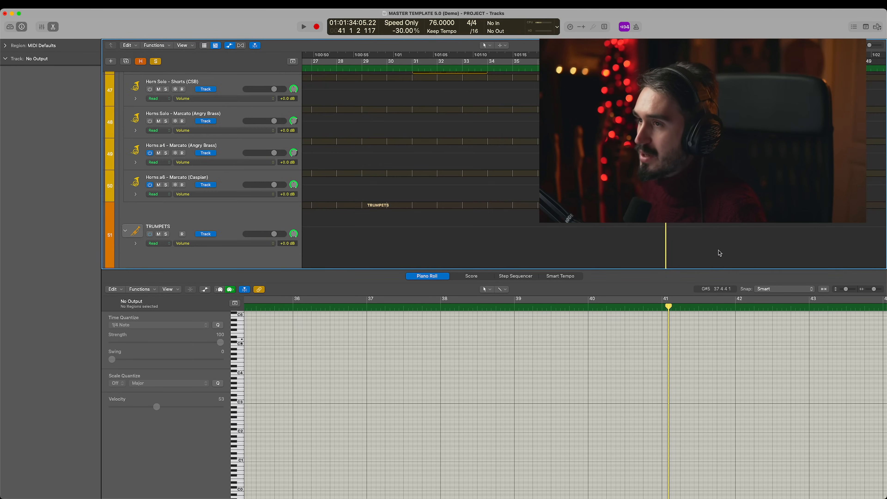
key(super+Up)
click(53, 27)
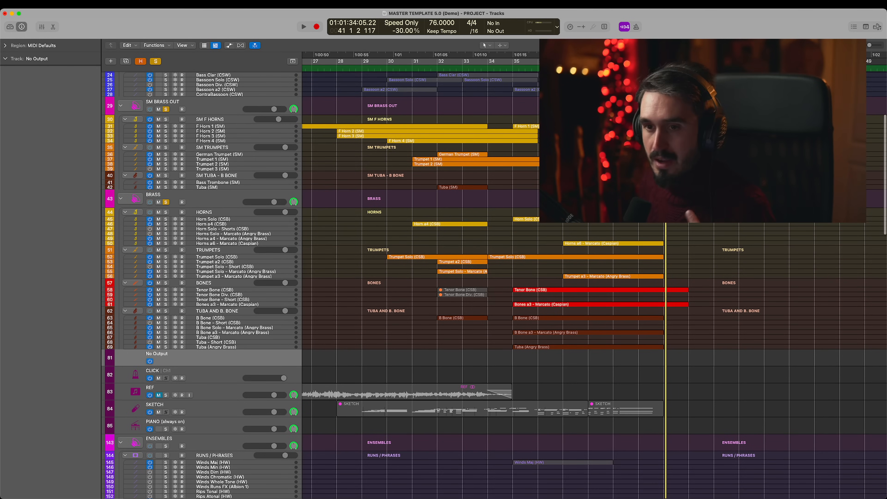
- Clear the brass solos with the playhead moved to bar 34, and select the Tuba (Angry Brass) track
drag(753, 224, 600, 352)
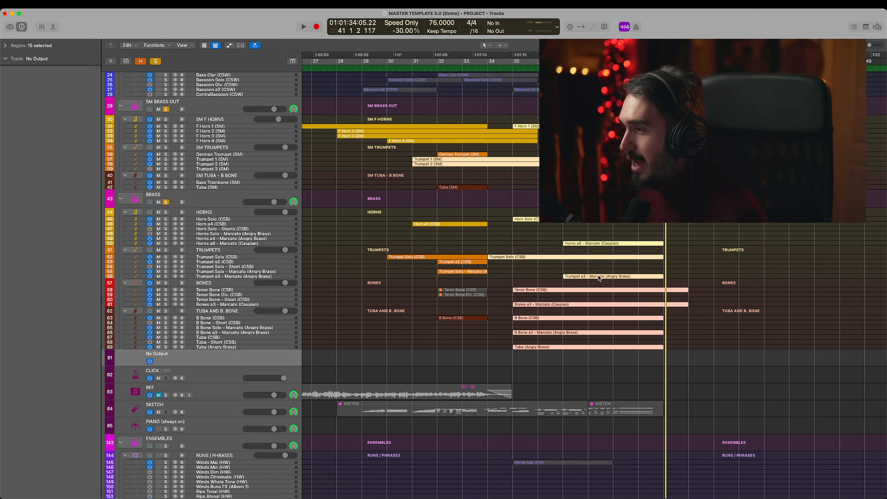
click(510, 68)
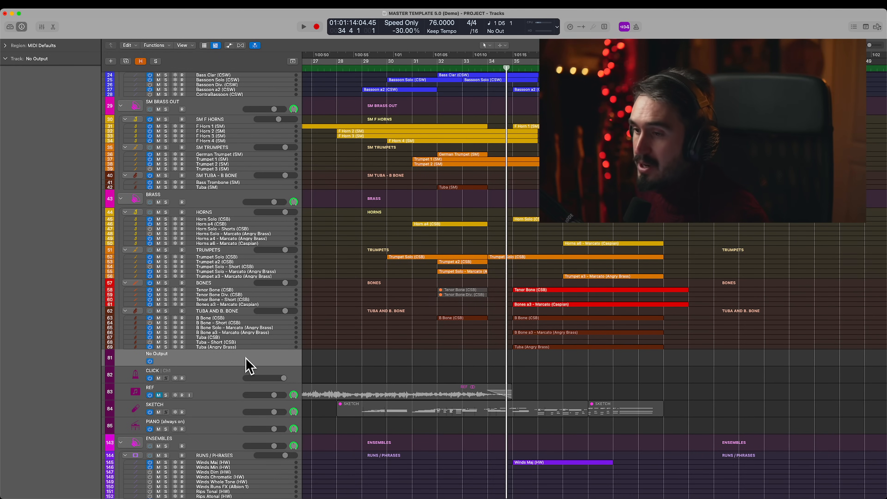
click(243, 348)
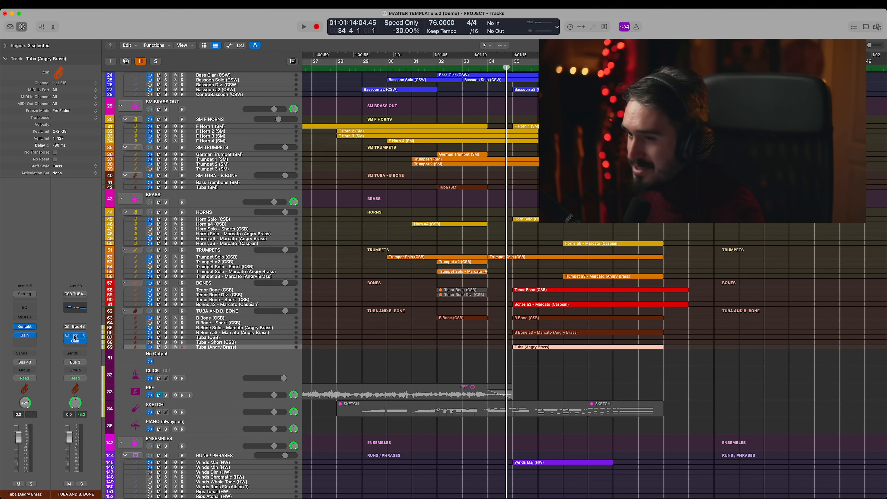
- Solo the Tuba (Angry Brass) and B Bone a3 - Marcato (Angry Brass) tracks, and select their regions starting at bar 35
click(166, 347)
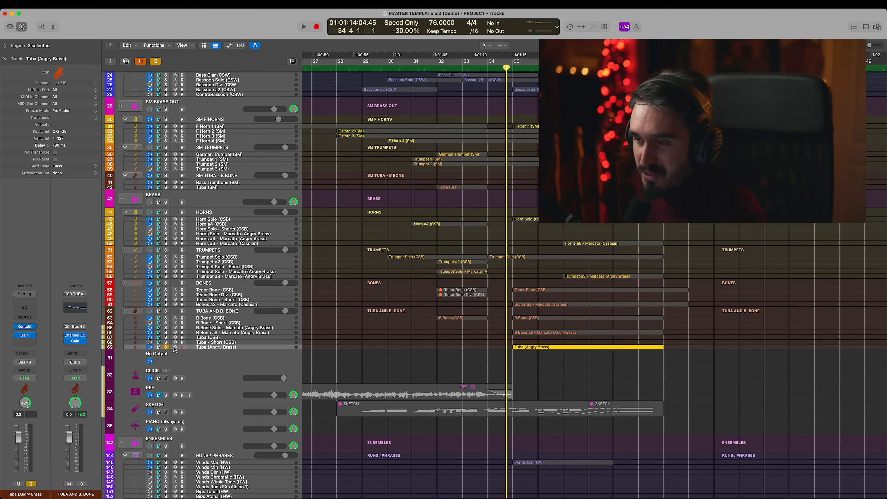
click(166, 332)
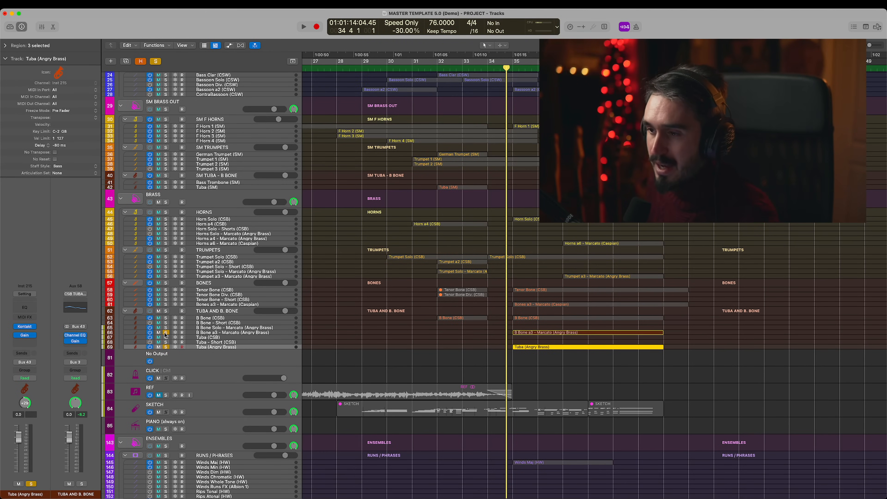
click(513, 332)
shift+click(572, 347)
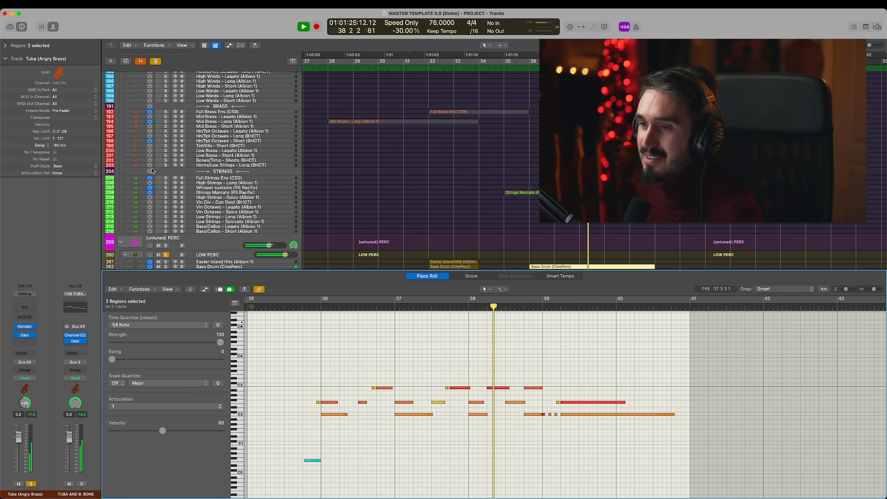
- Audition the selected Bass Drum and Timpani - Medium regions into bar 40, and examine their notes around bar 39 in the Piano Roll
scroll(395, 249, down, 1)
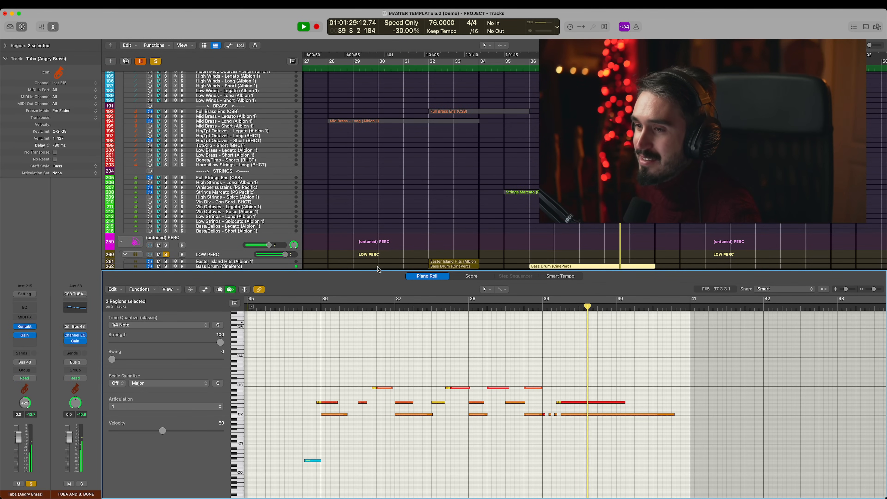
key(space)
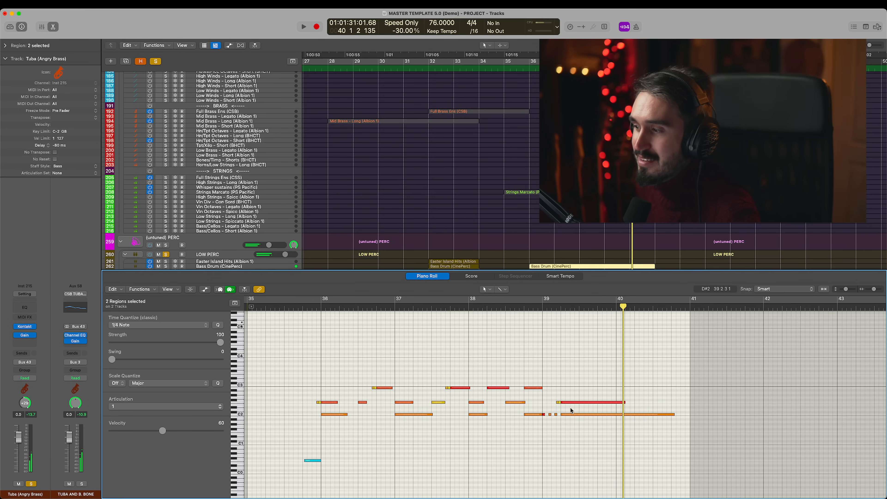
click(571, 415)
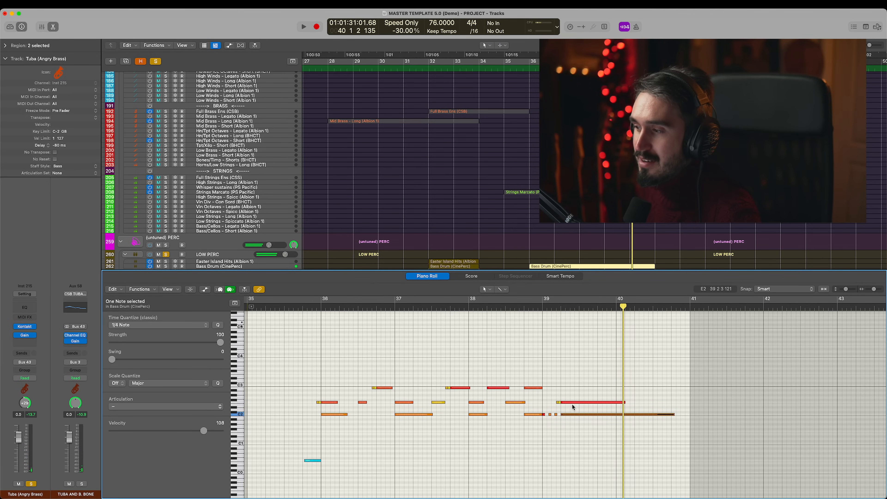
click(572, 403)
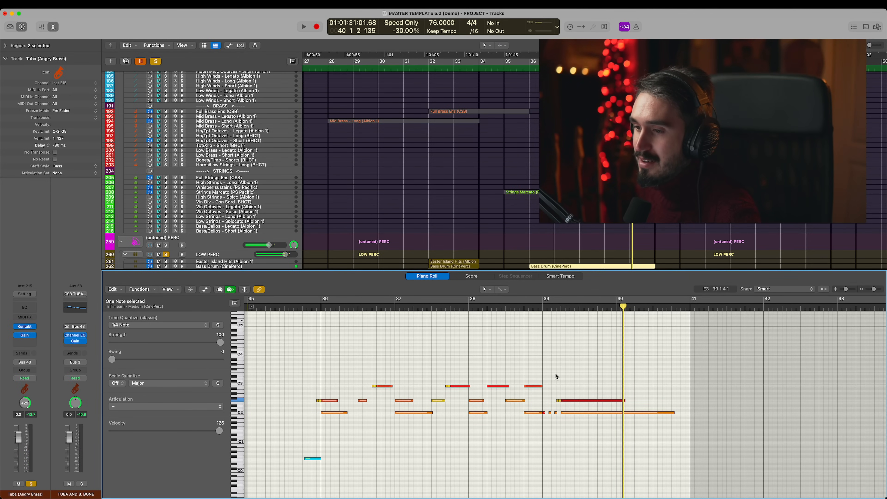
click(562, 408)
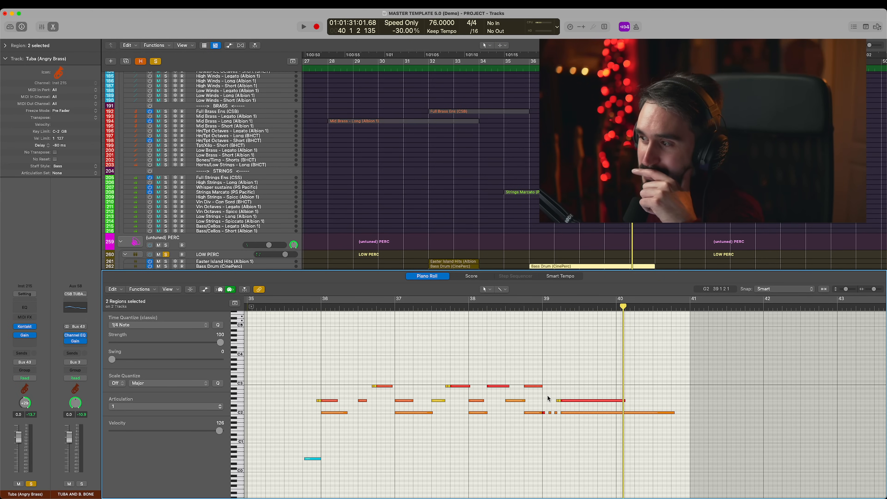
drag(544, 395, 588, 407)
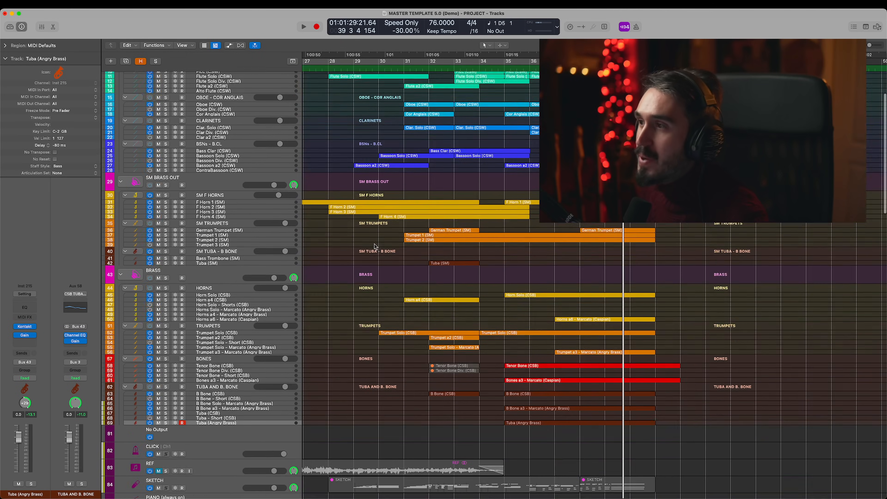
- Look over the section stacks from CHOIR down to the percussion tracks, and open the Fresh Air plug-in on the STRINGS stack
scroll(374, 246, up, 5)
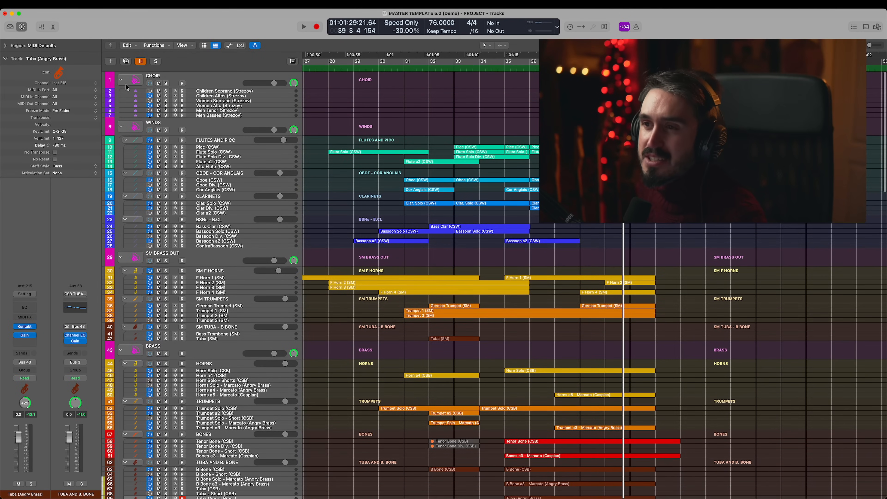
scroll(411, 302, down, 15)
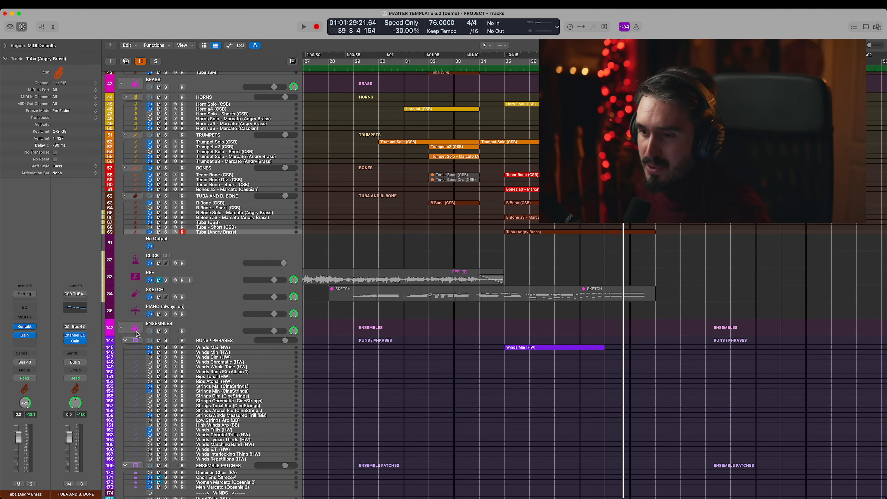
scroll(367, 276, down, 18)
scroll(376, 268, down, 8)
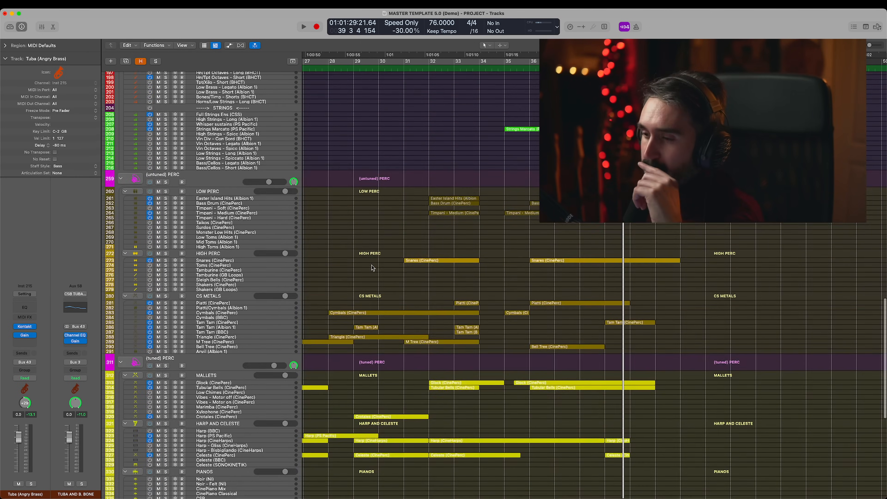
scroll(375, 272, up, 20)
scroll(375, 274, up, 15)
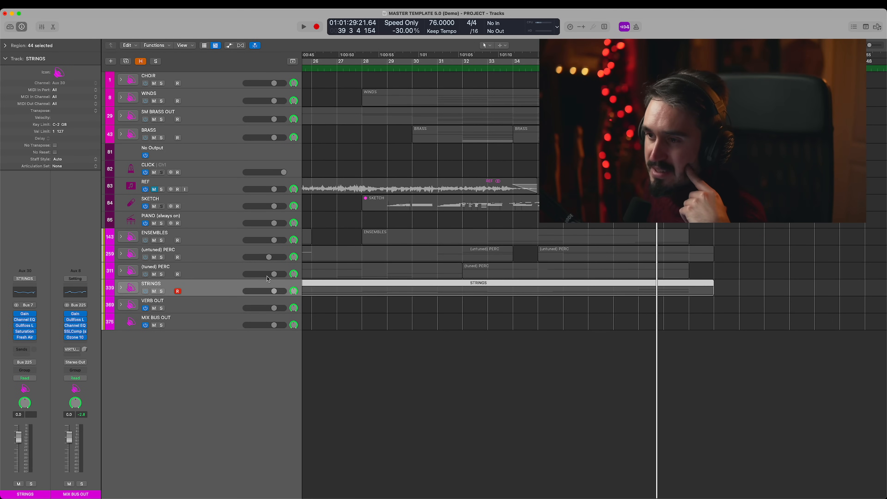
scroll(540, 236, left, 9)
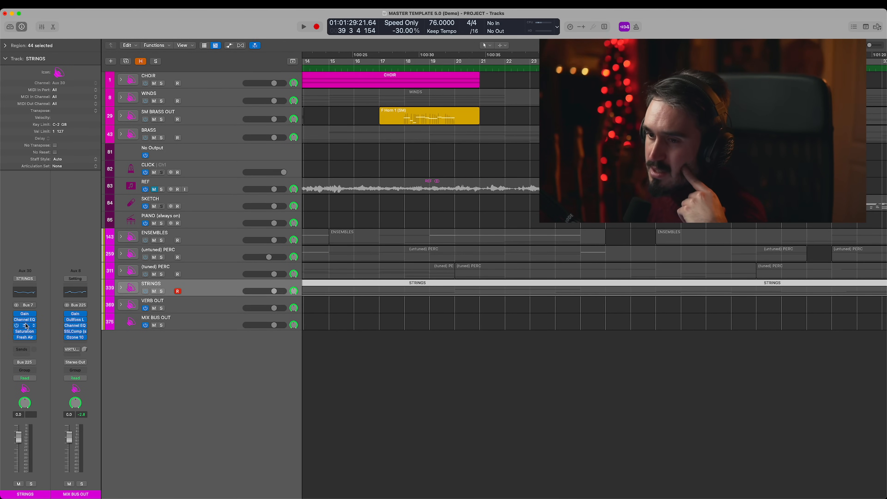
click(25, 338)
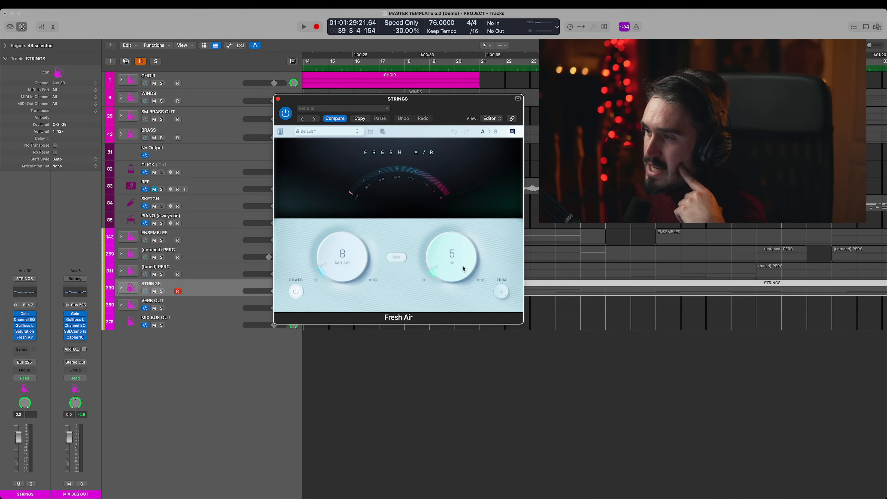
drag(464, 107, 417, 168)
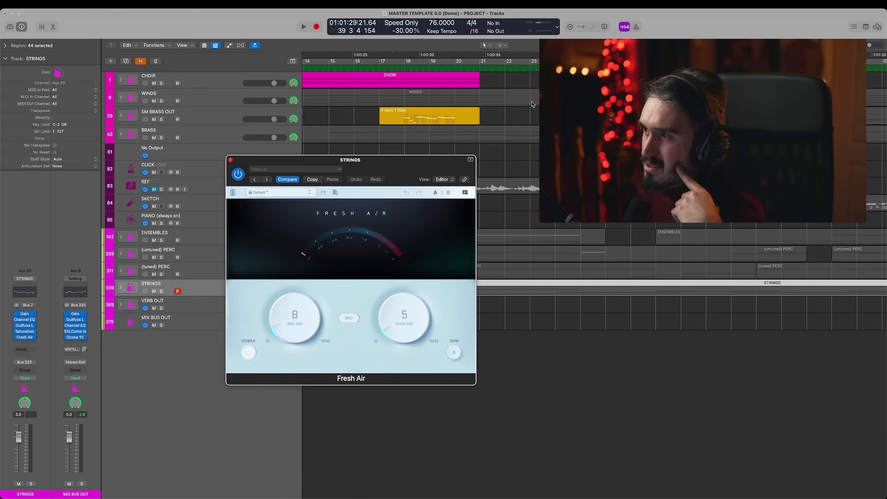
- Place the playhead at bar 19, solo the STRINGS stack, and start playback
click(439, 60)
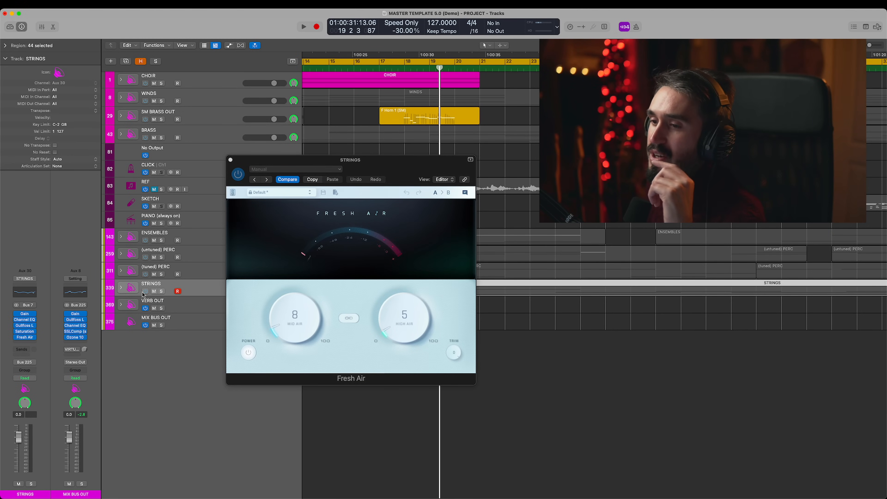
click(161, 291)
key(space)
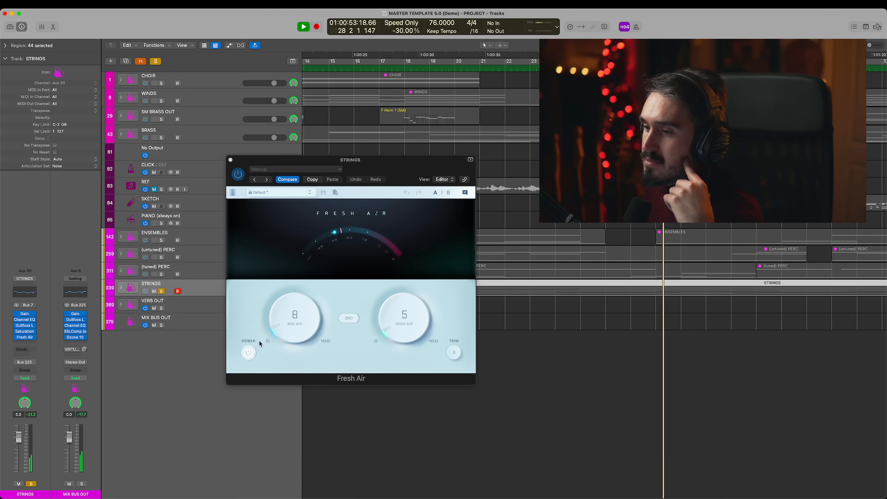
- Compare the playing strings with Fresh Air bypassed and active, ending with it active, and close the plug-in and unsolo STRINGS
click(248, 354)
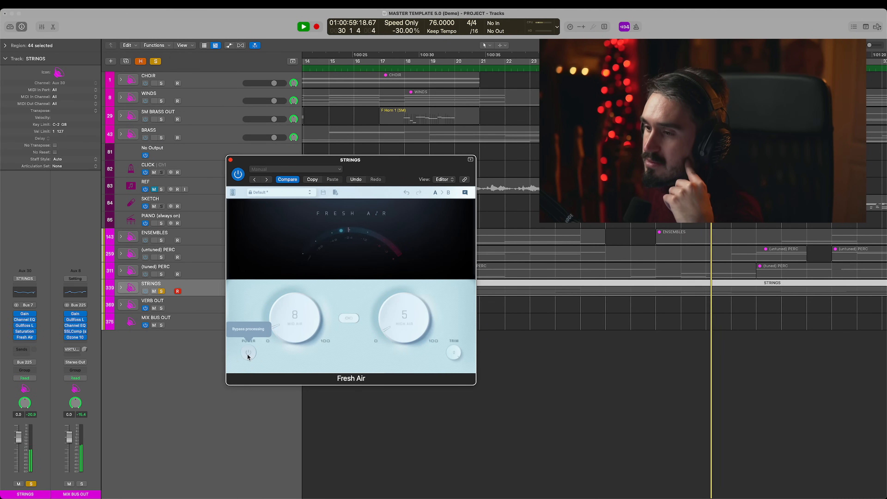
click(248, 354)
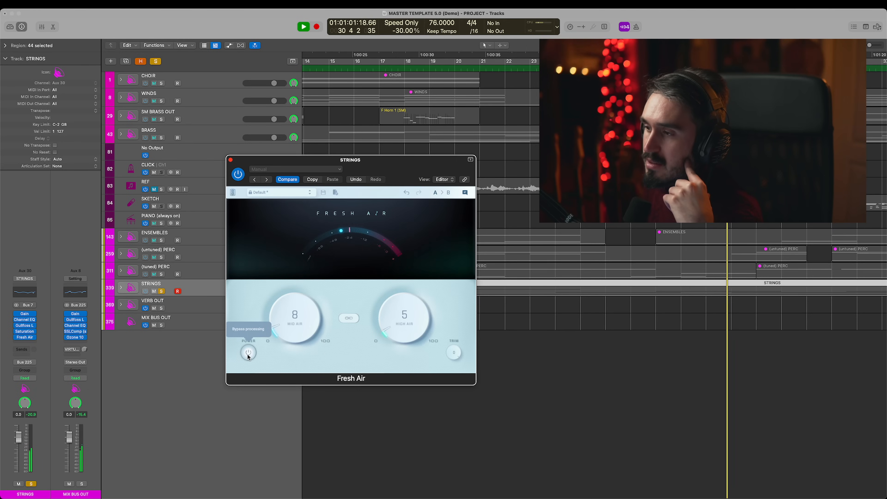
click(249, 354)
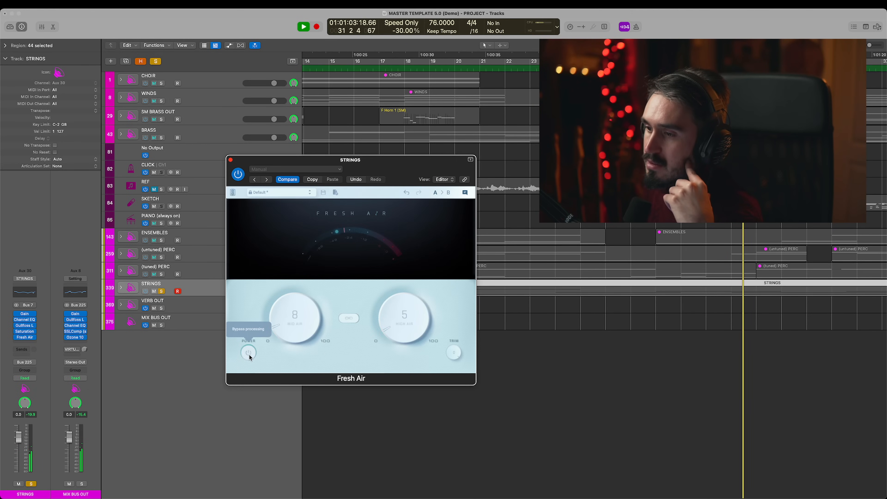
click(248, 353)
key(space)
click(230, 160)
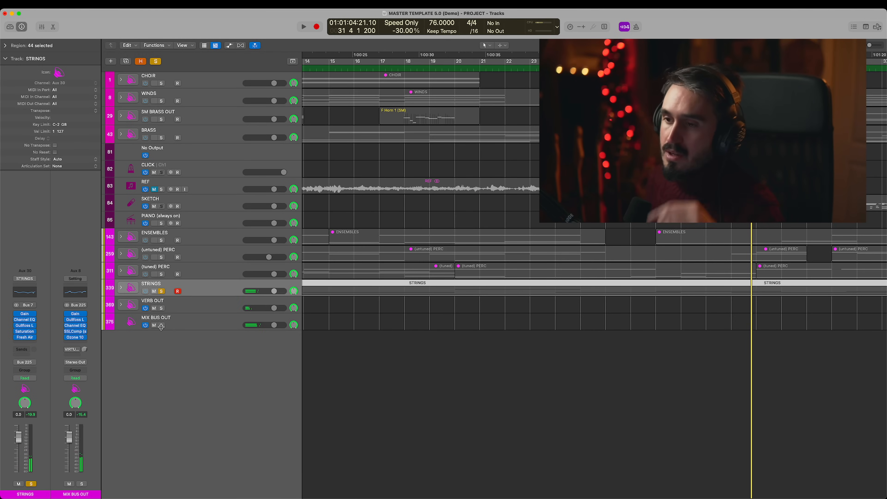
click(162, 290)
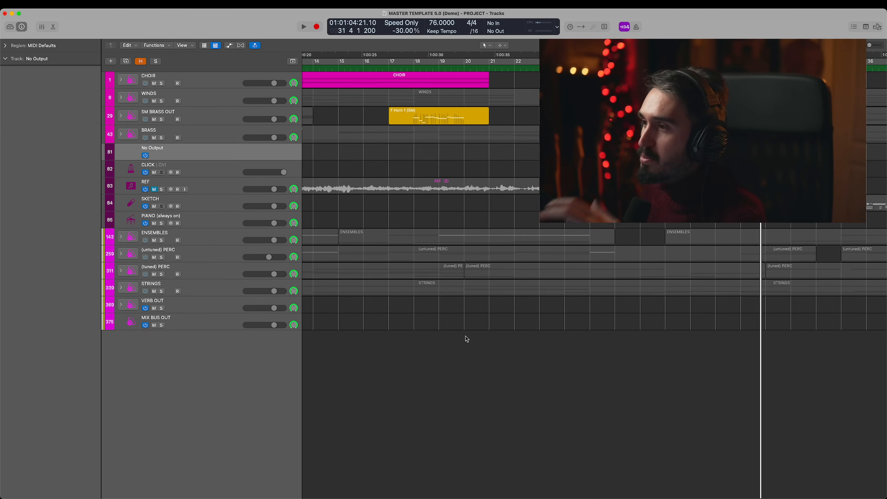
click(466, 336)
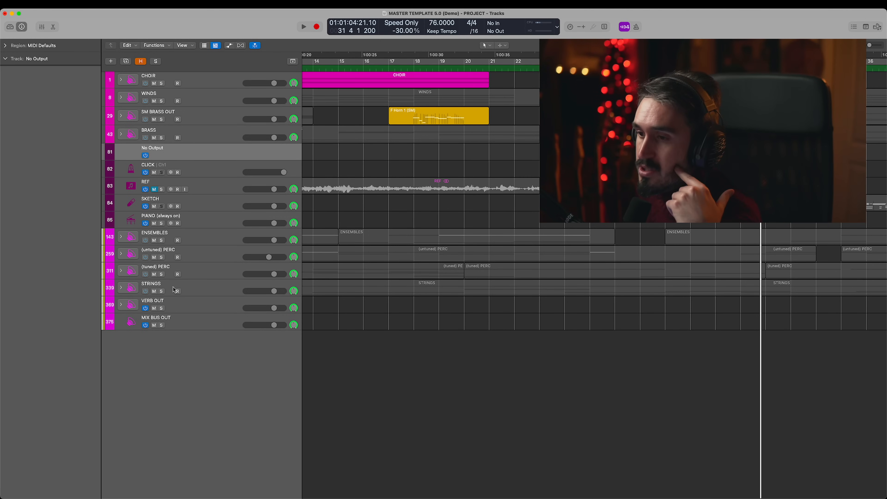
- Examine the Channel EQ and Gullfoss Live settings on the STRINGS stack, and close Gullfoss Live
click(207, 288)
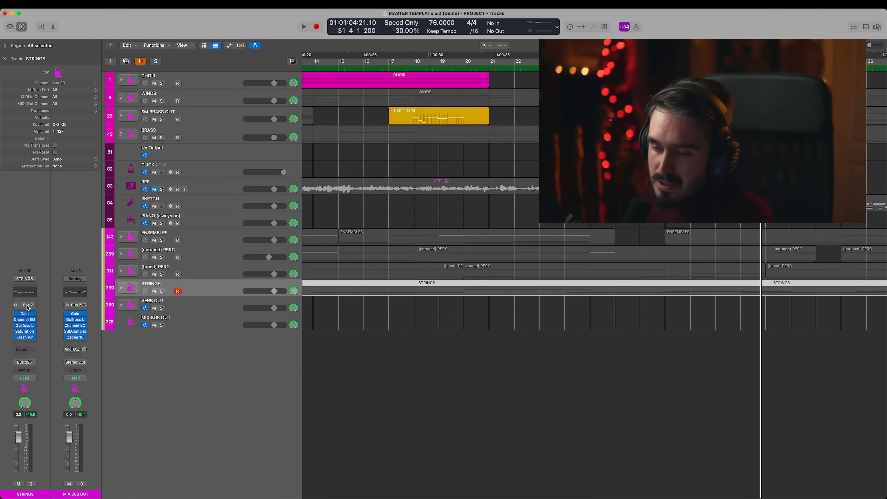
click(27, 321)
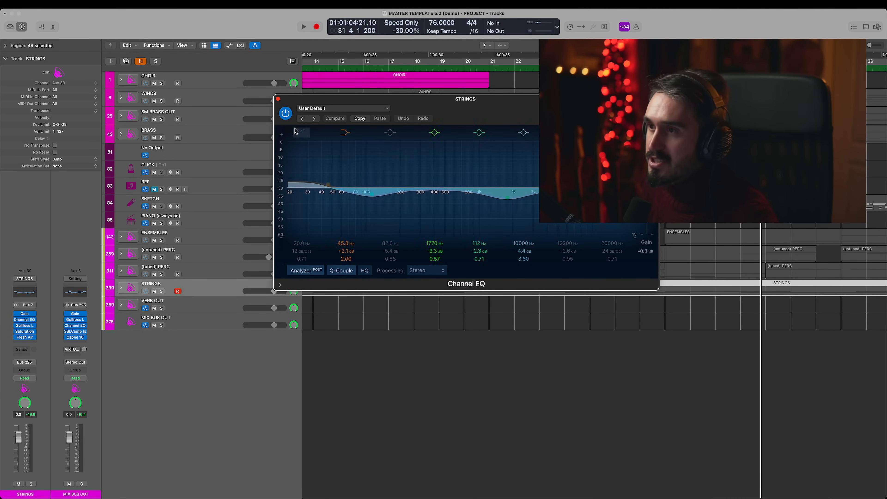
drag(281, 102, 83, 56)
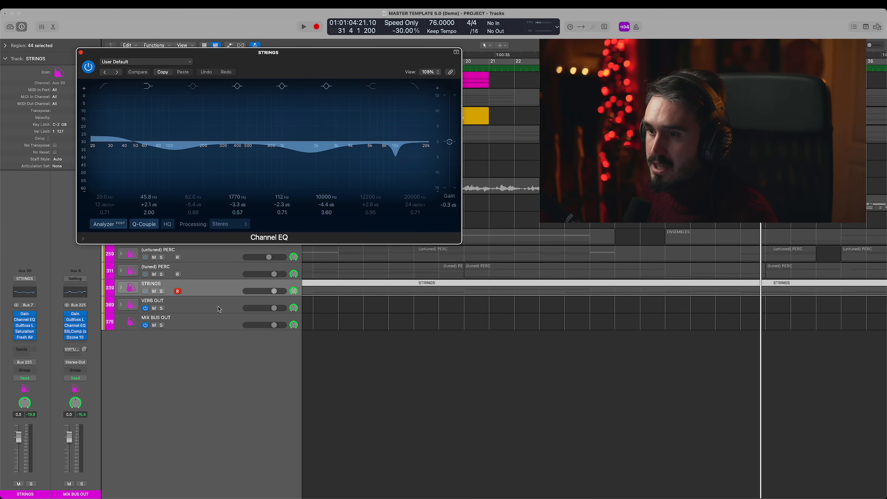
click(25, 326)
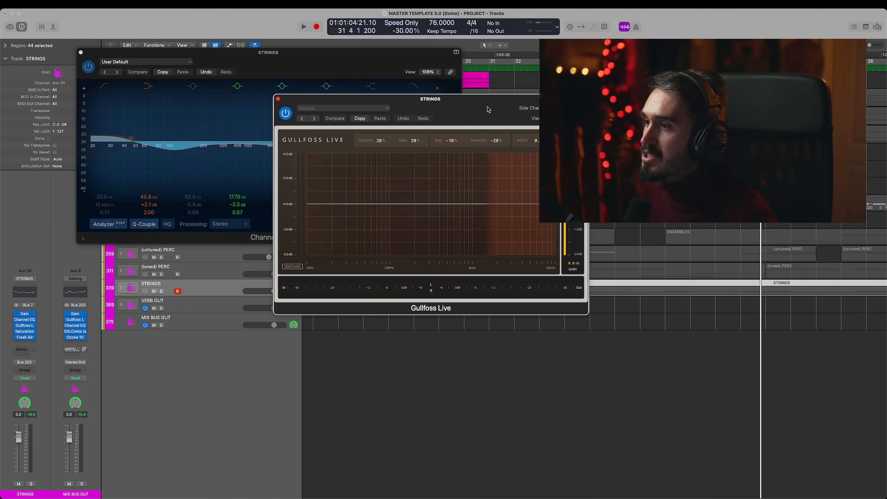
drag(488, 109, 306, 126)
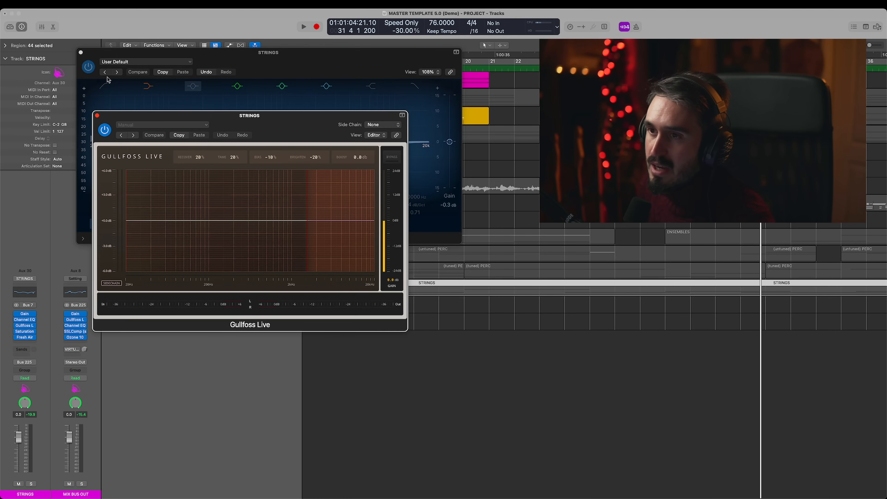
click(97, 115)
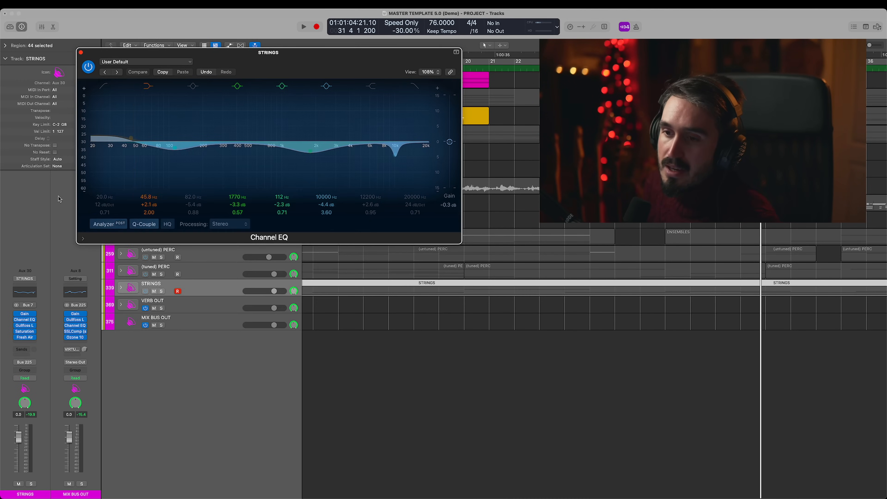
- Examine the Saturation Knob and Fresh Air settings on the STRINGS stack, and close Fresh Air
click(25, 334)
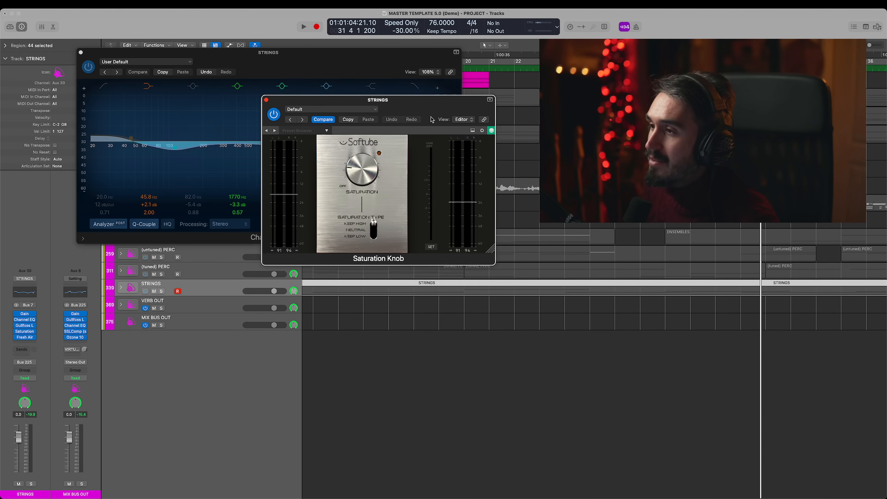
drag(432, 120, 370, 112)
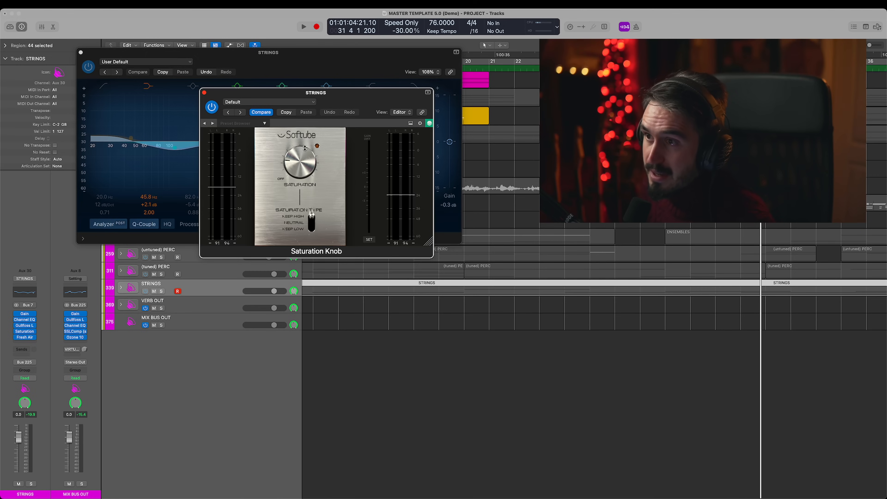
mouse_move(36, 334)
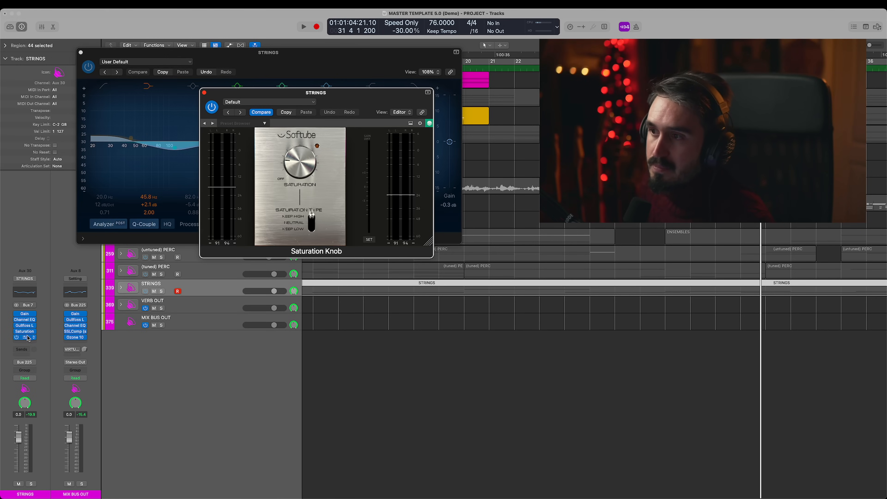
click(26, 338)
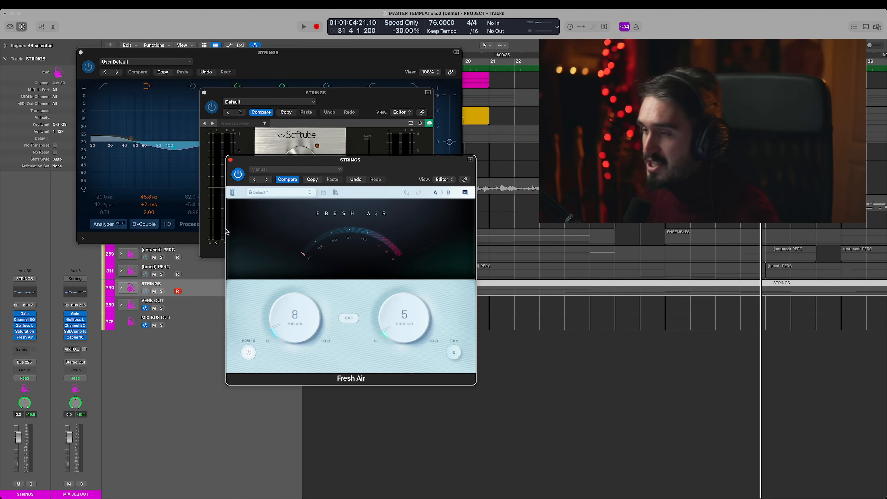
click(230, 161)
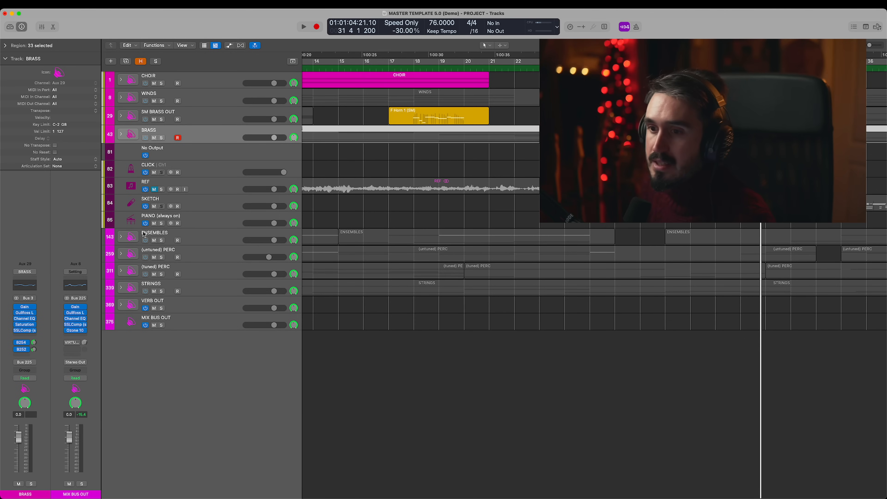
- Examine the Gullfoss Live and Channel EQ settings on the BRASS stack, and close both plug-ins
click(24, 313)
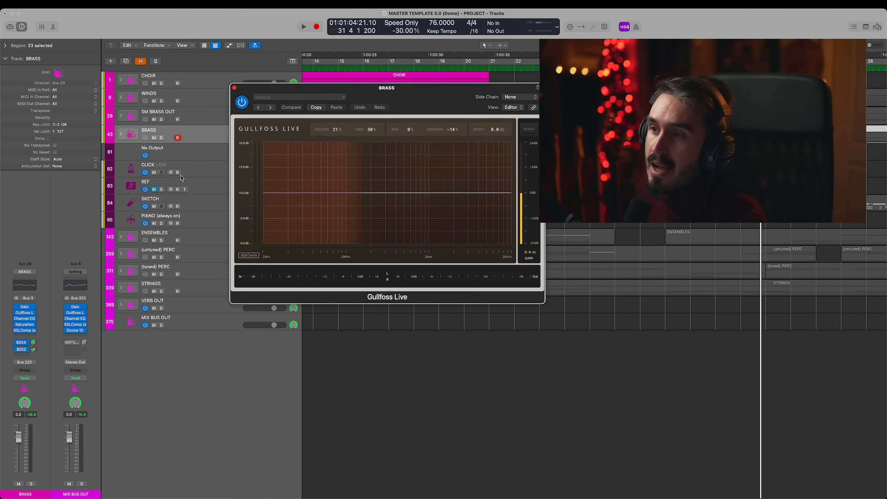
click(25, 320)
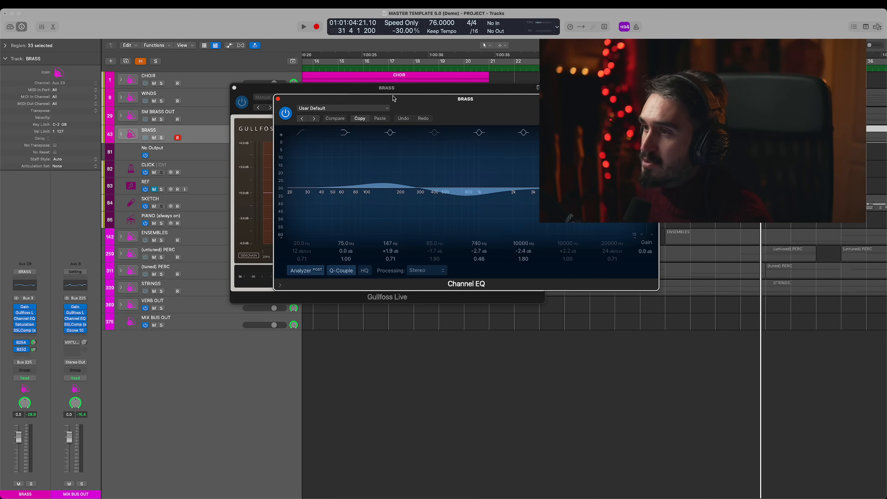
click(270, 92)
key(super+w)
drag(501, 108, 314, 70)
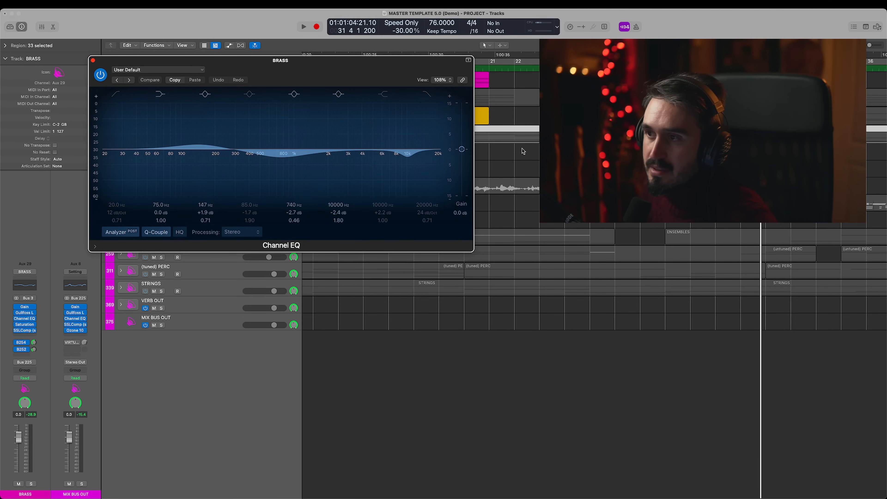
click(94, 61)
- Examine the Saturation Knob and SSLComp settings on the BRASS stack, and start playback
click(25, 324)
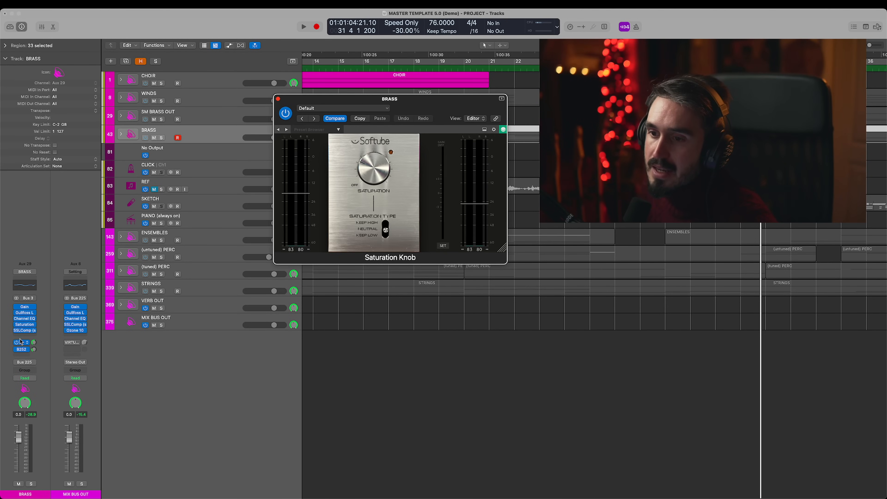
click(25, 331)
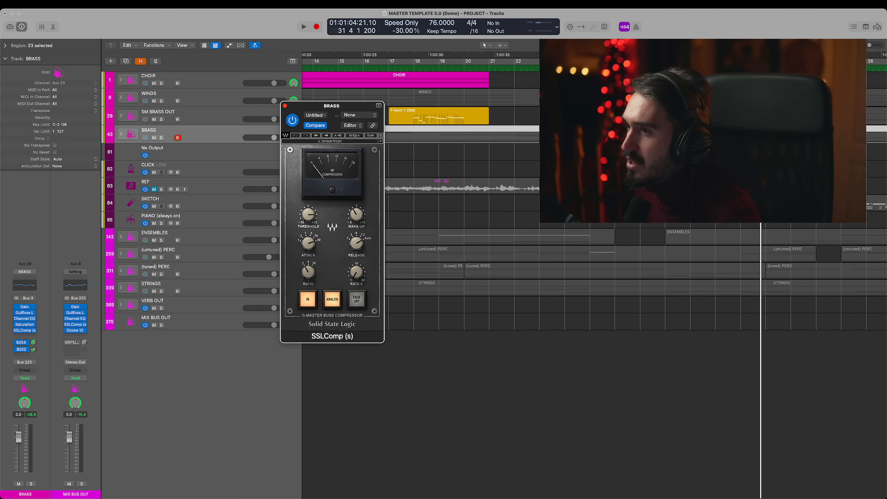
key(space)
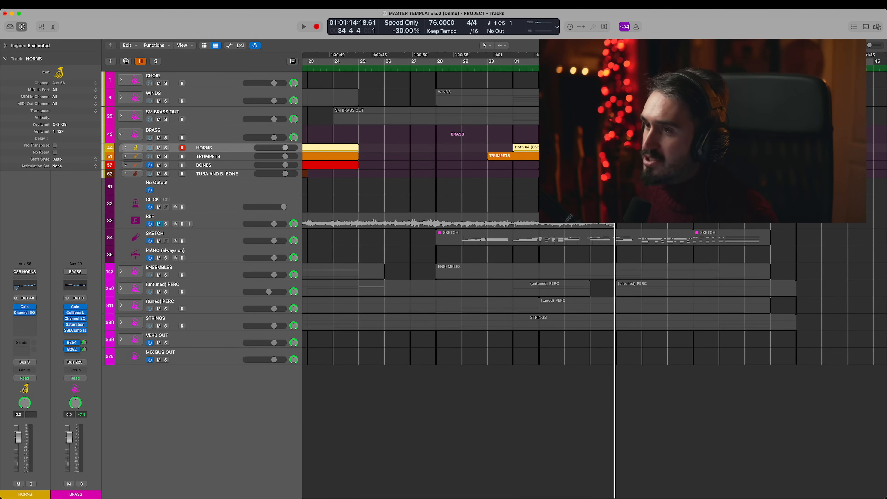
- Examine the Channel EQ settings on the BONES, TUBA AND B. BONE and WINDS stacks
click(212, 166)
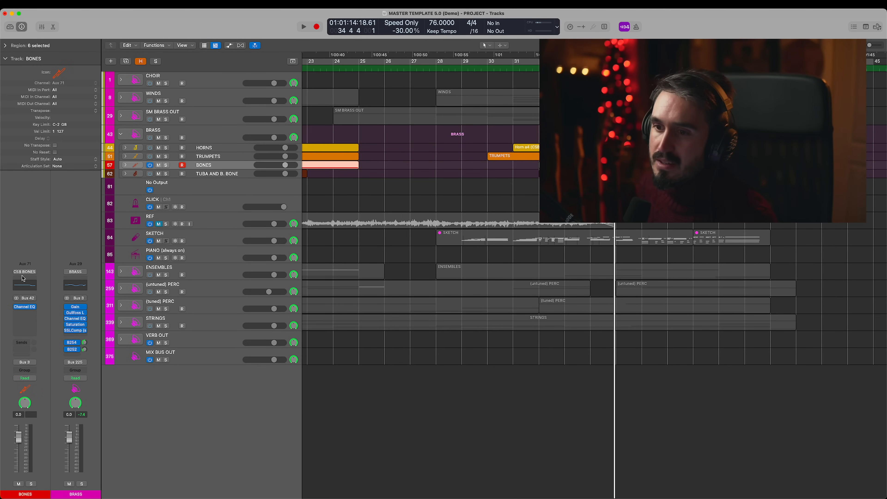
click(22, 308)
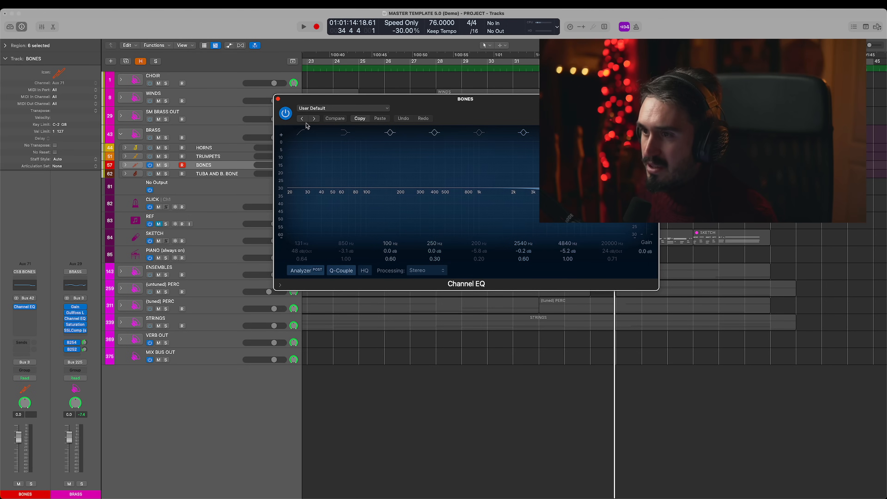
click(221, 174)
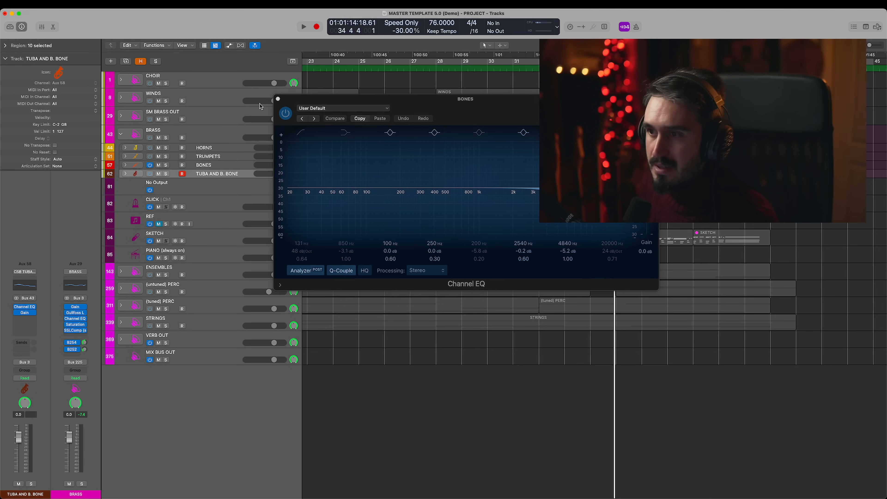
click(278, 100)
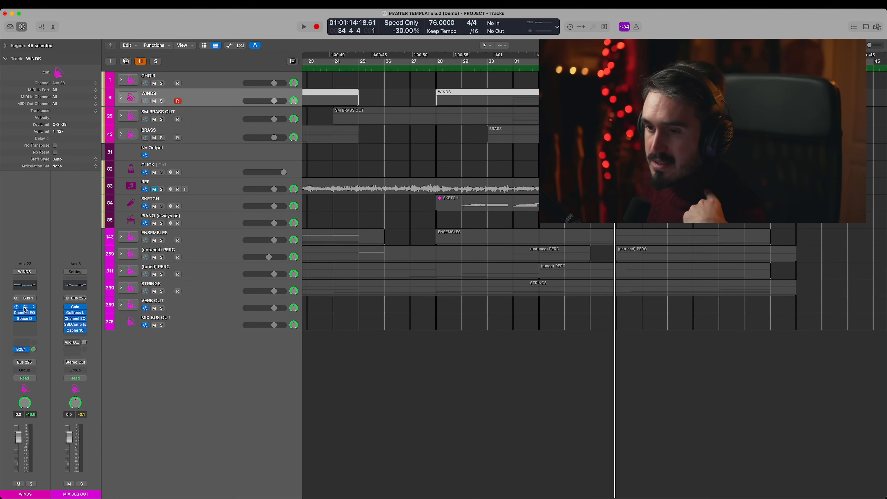
click(24, 307)
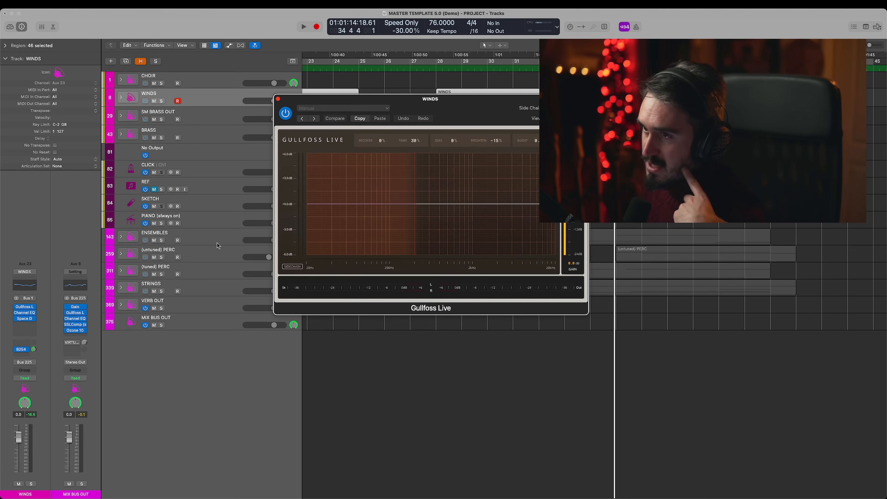
click(24, 313)
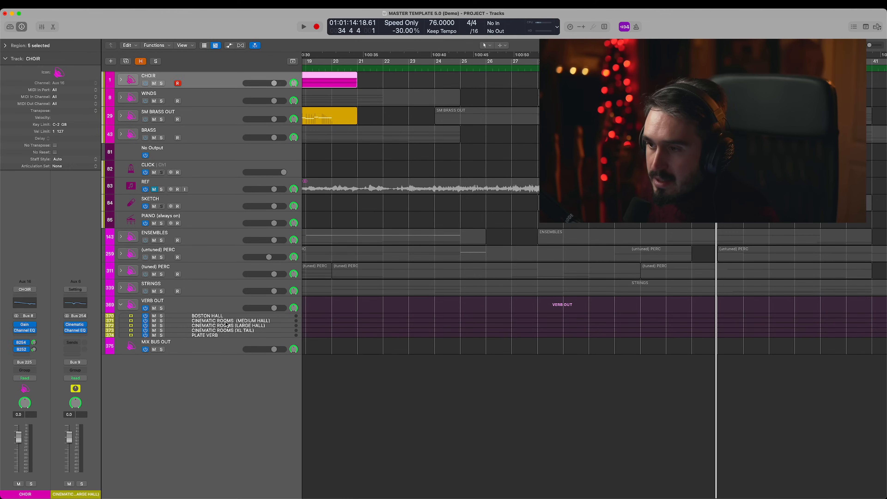
- Solo the CINEMATIC ROOMS (LARGE HALL) reverb in the VERB OUT stack, audition it during playback, and stop
click(227, 321)
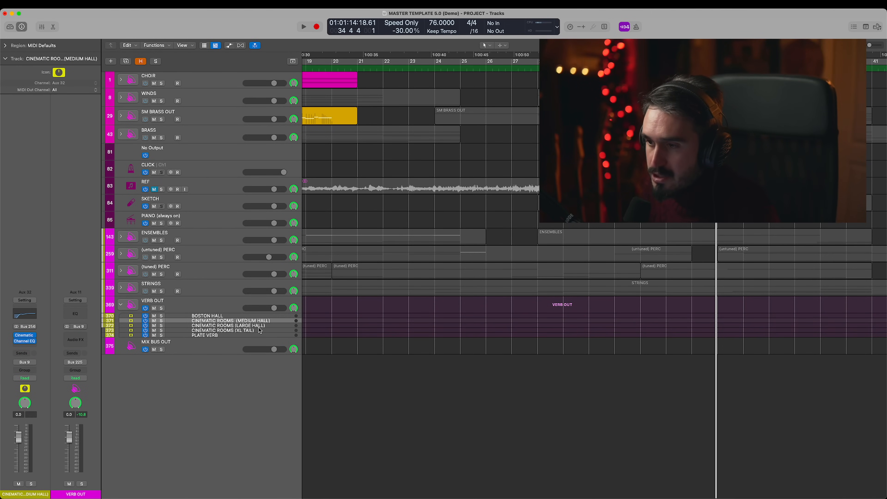
click(266, 326)
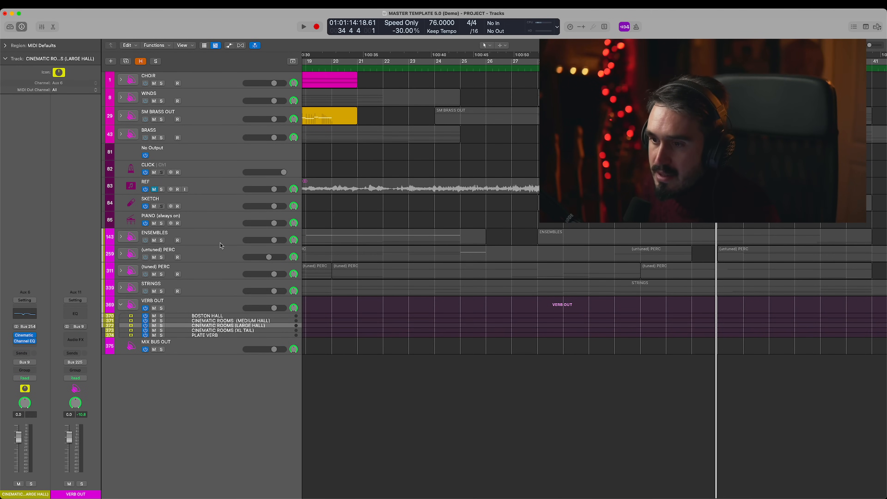
click(162, 325)
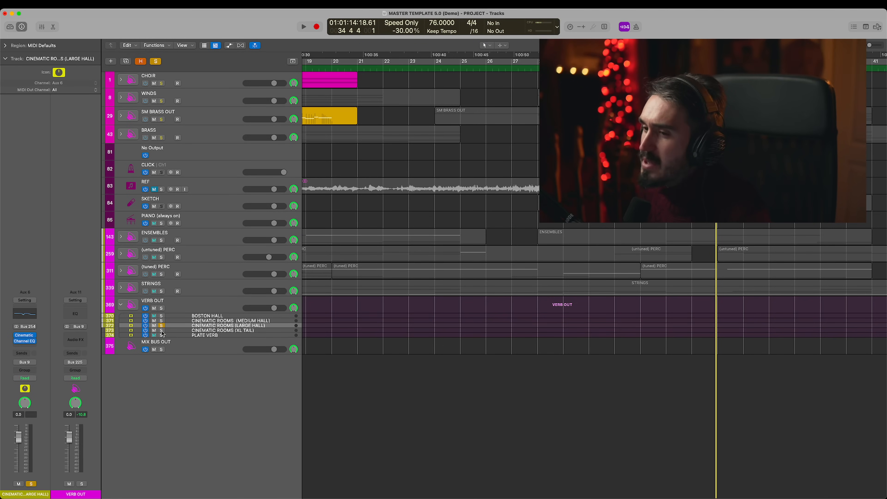
key(space)
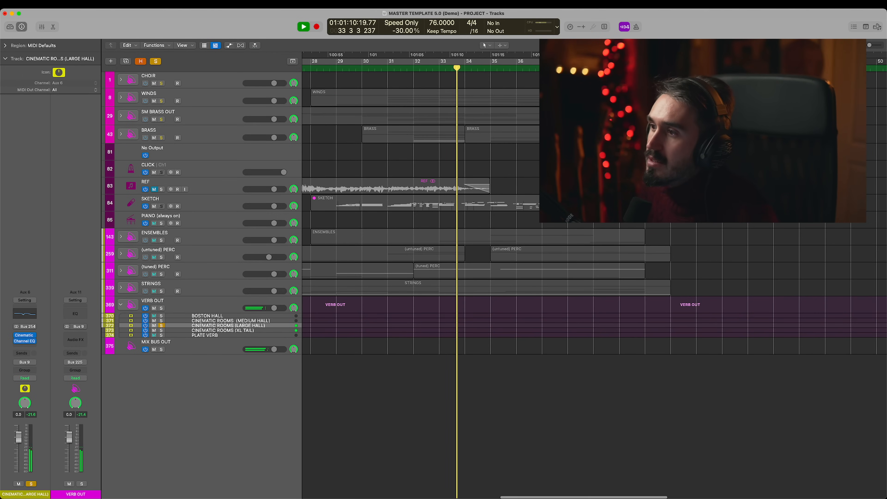
scroll(360, 92, left, 5)
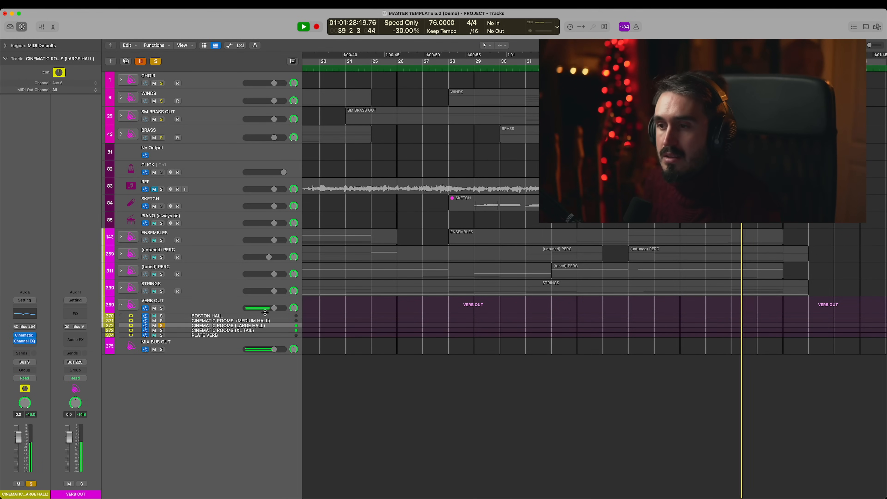
key(space)
- Examine the Cinematic Rooms Professional settings on the LARGE HALL reverb track, and close the plug-in
click(25, 337)
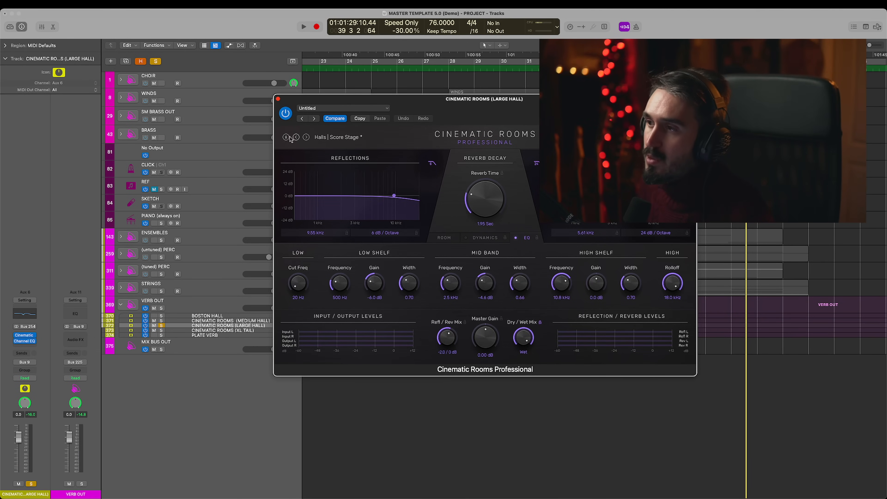
drag(540, 105, 360, 64)
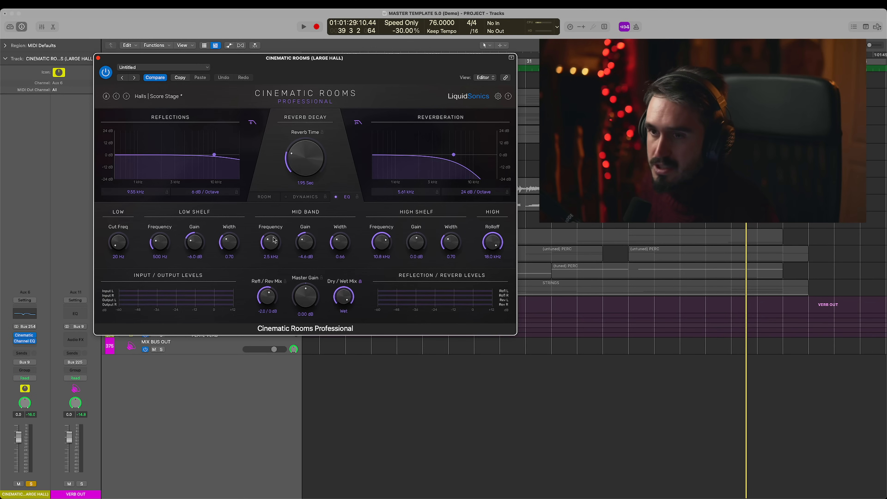
drag(377, 62, 350, 63)
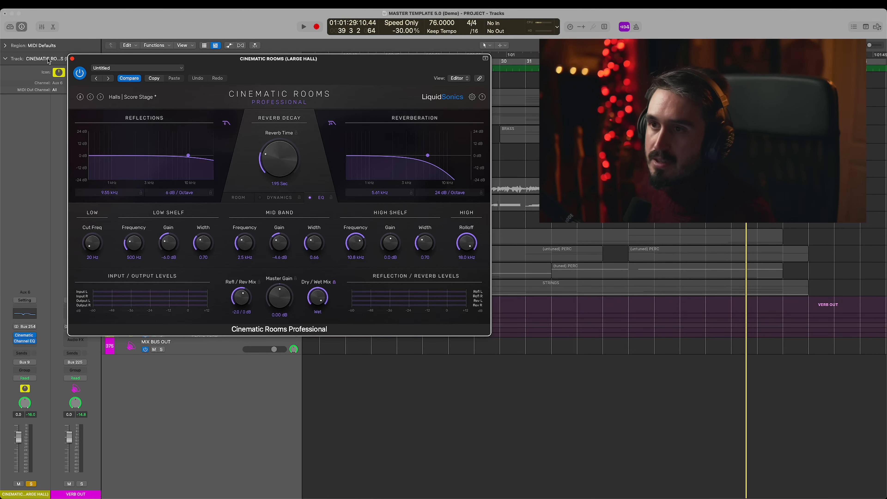
click(72, 59)
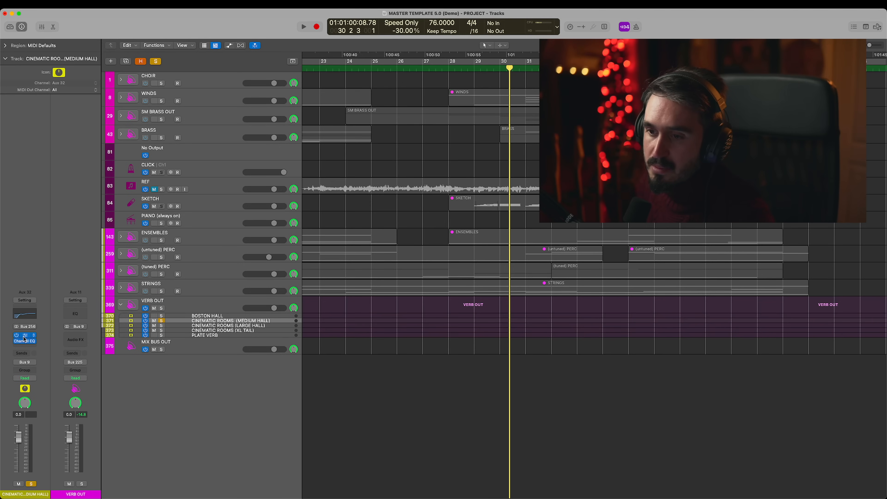
- Examine the Cinematic Rooms Professional settings on the MEDIUM HALL reverb, close the plug-in, and unsolo the track
click(15, 341)
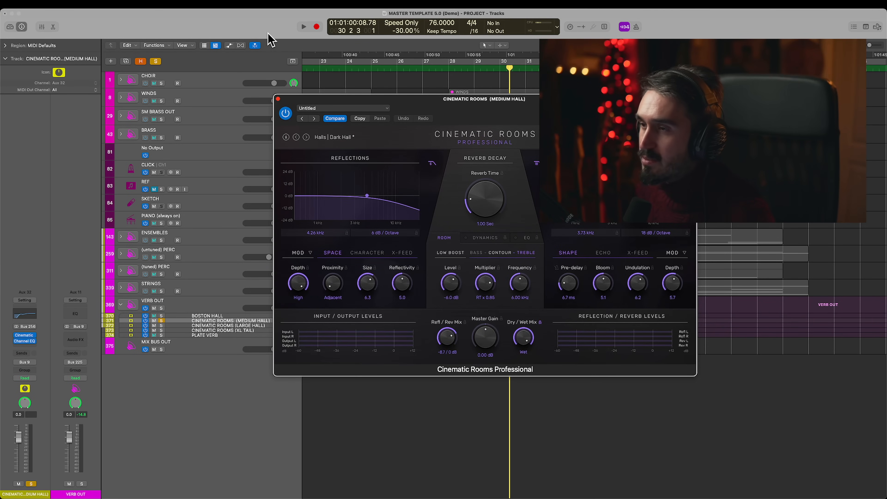
click(278, 100)
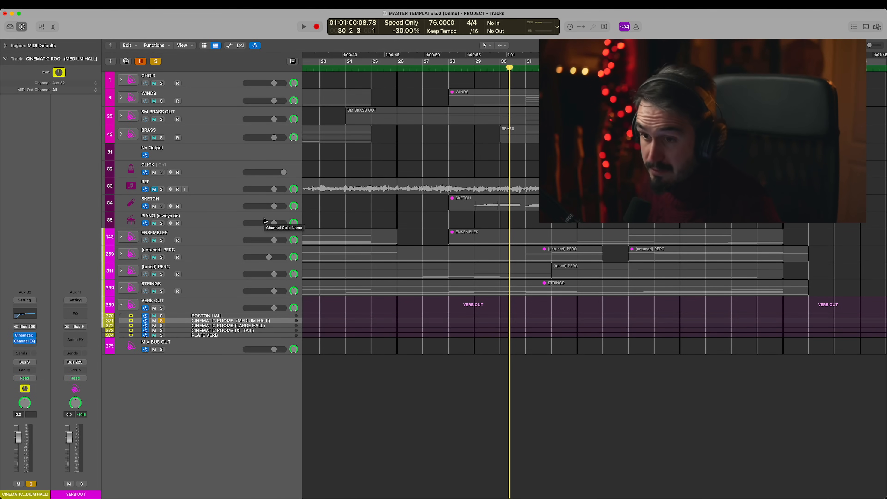
click(163, 321)
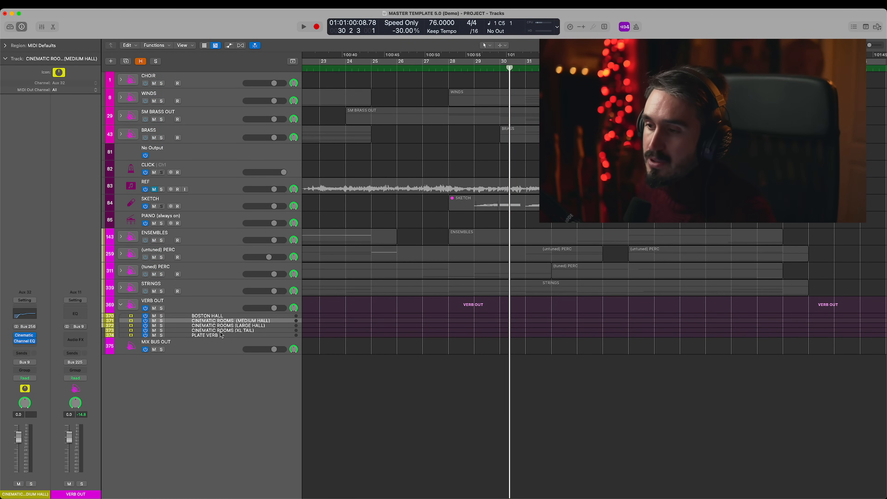
- Solo the CINEMATIC ROOMS (XL TAIL) reverb and audition it during playback with its Cinematic Rooms Professional settings in view
click(235, 331)
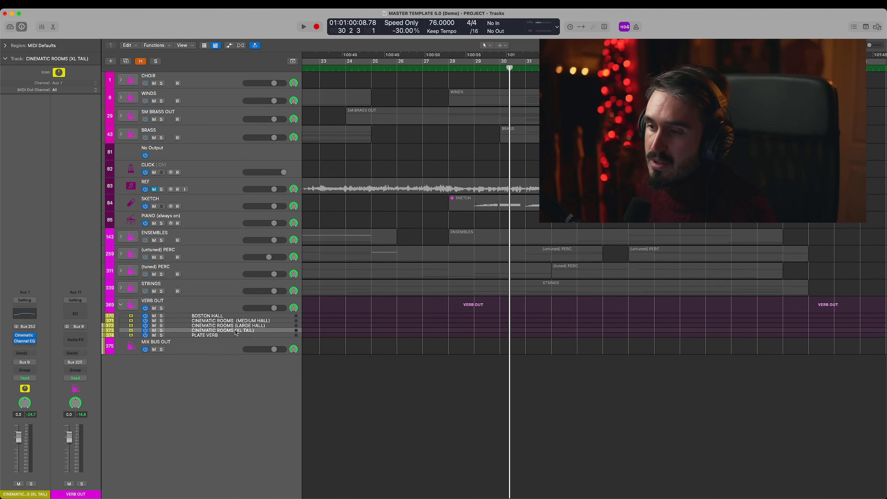
click(162, 331)
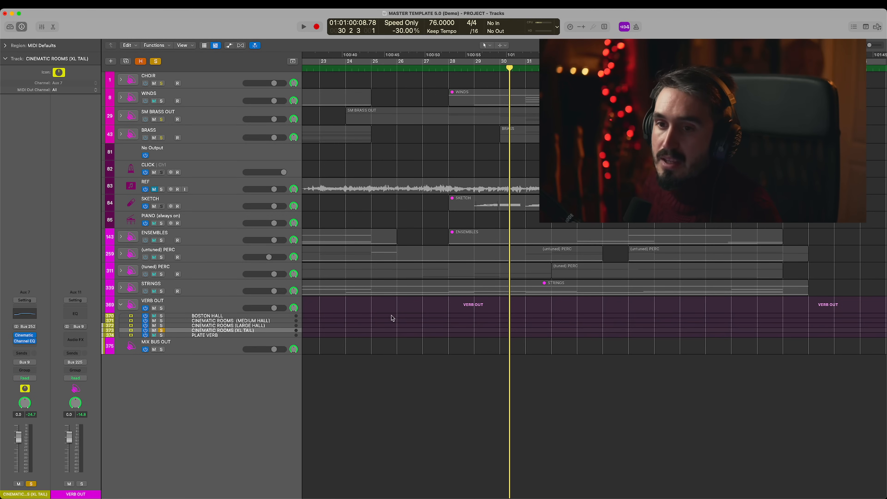
click(24, 336)
drag(571, 101, 361, 31)
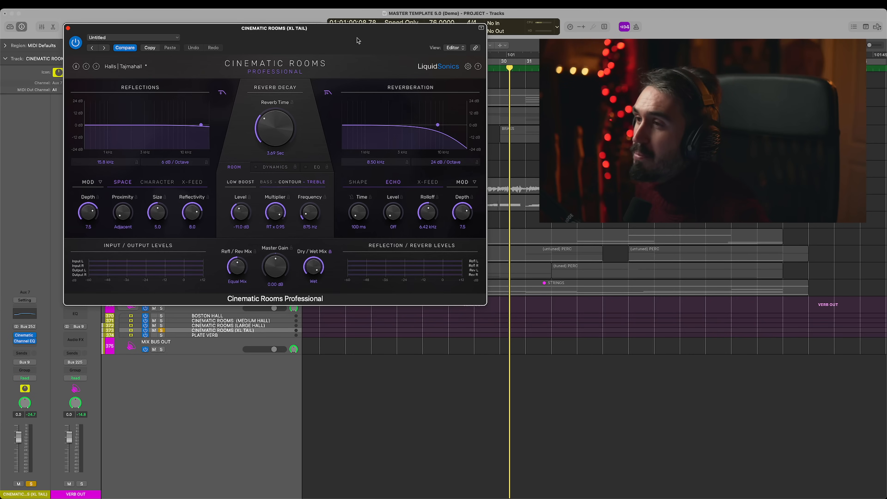
drag(357, 40, 380, 100)
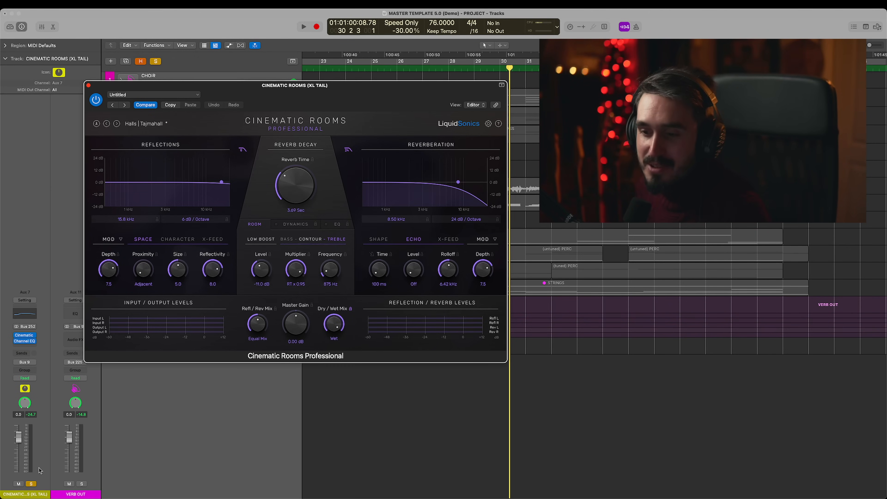
key(space)
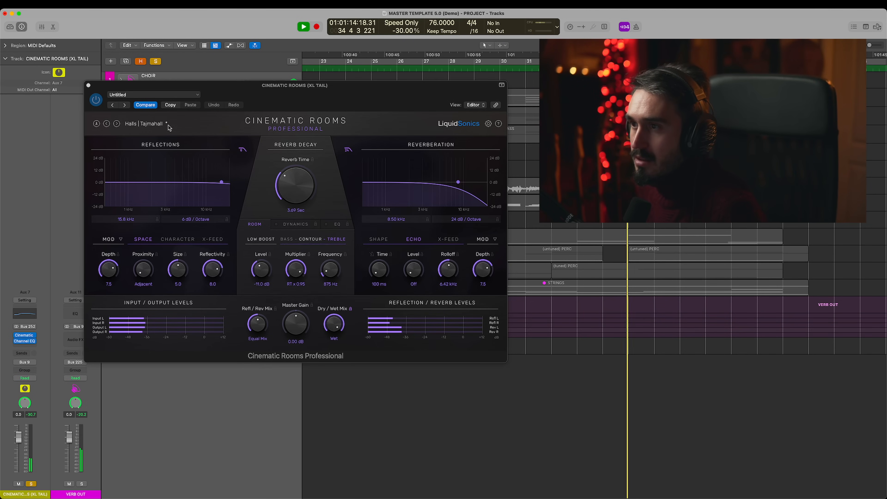
drag(389, 94, 378, 92)
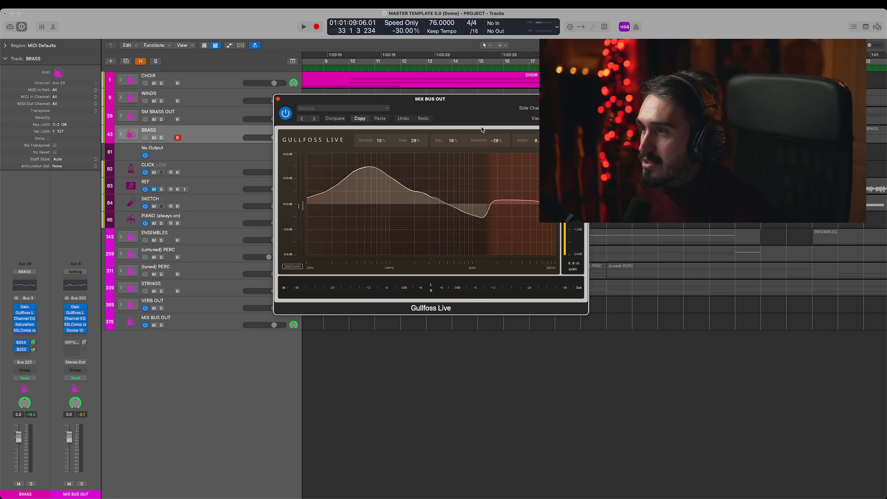
- Examine the Gullfoss Live and SSLComp settings on MIX BUS OUT, repositioning the playhead, and close SSLComp
drag(474, 111, 315, 62)
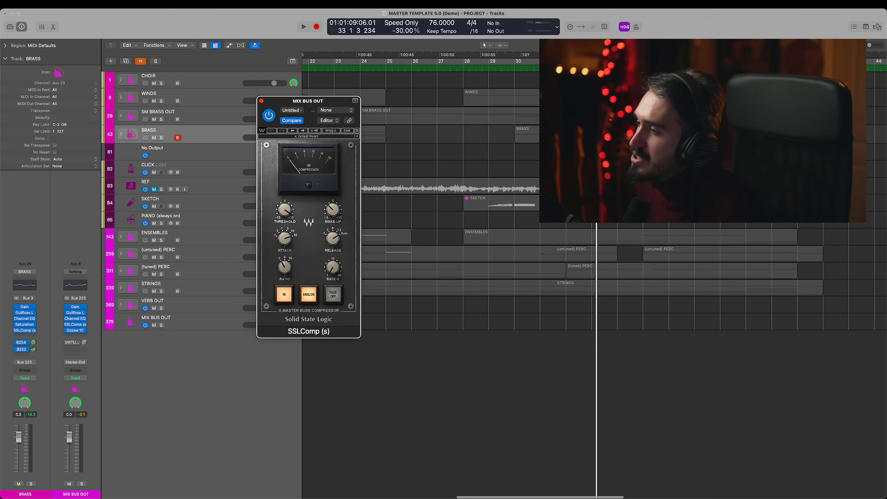
click(553, 66)
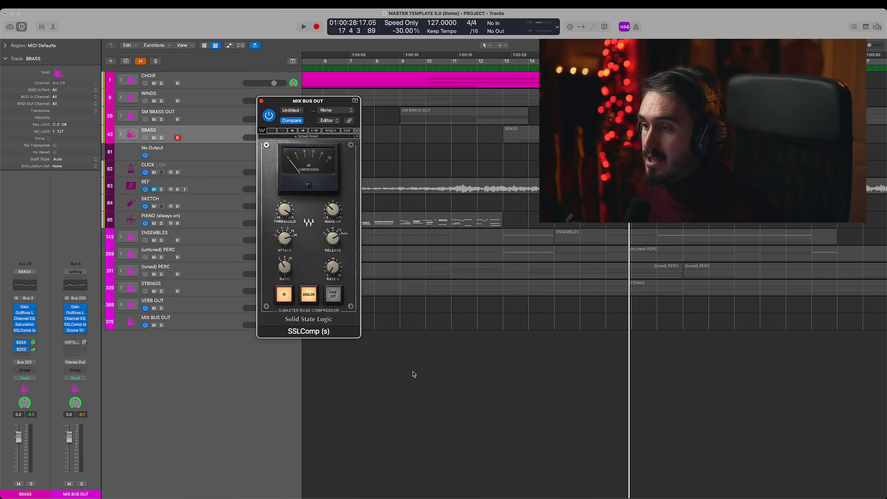
click(261, 101)
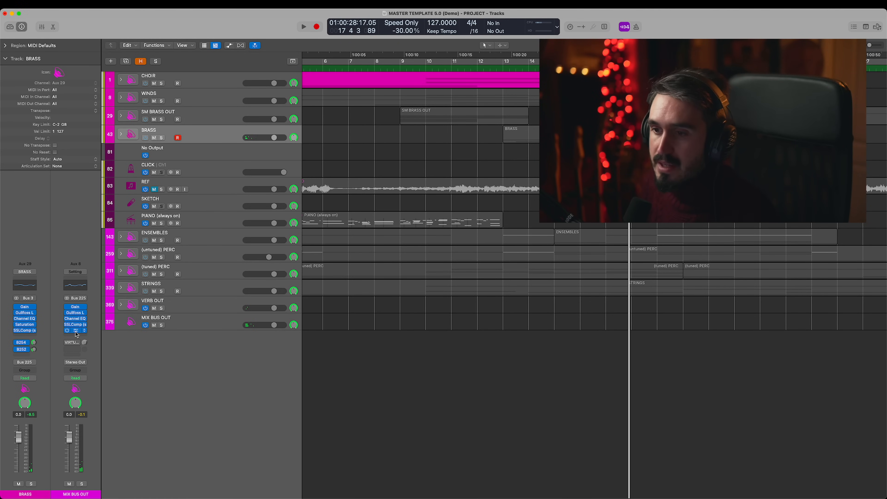
- Open Ozone 10 on MIX BUS OUT and examine its Equalizer 1 and Imager modules
click(80, 331)
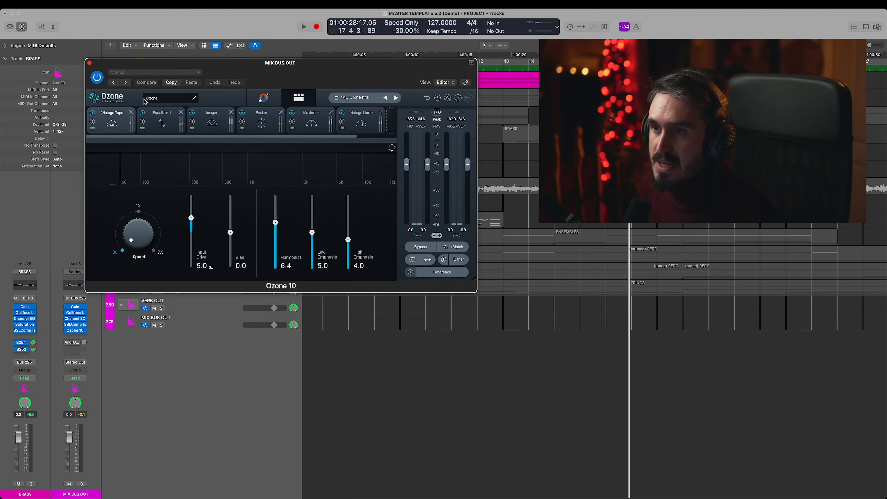
click(162, 122)
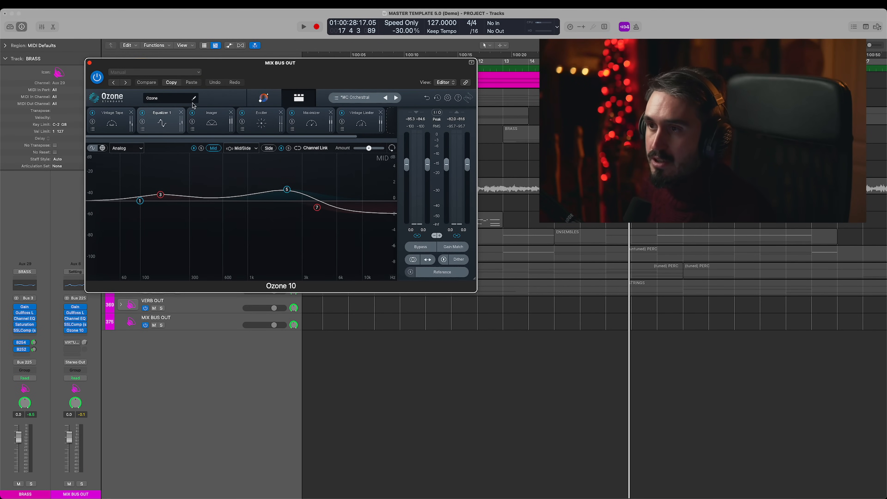
click(198, 124)
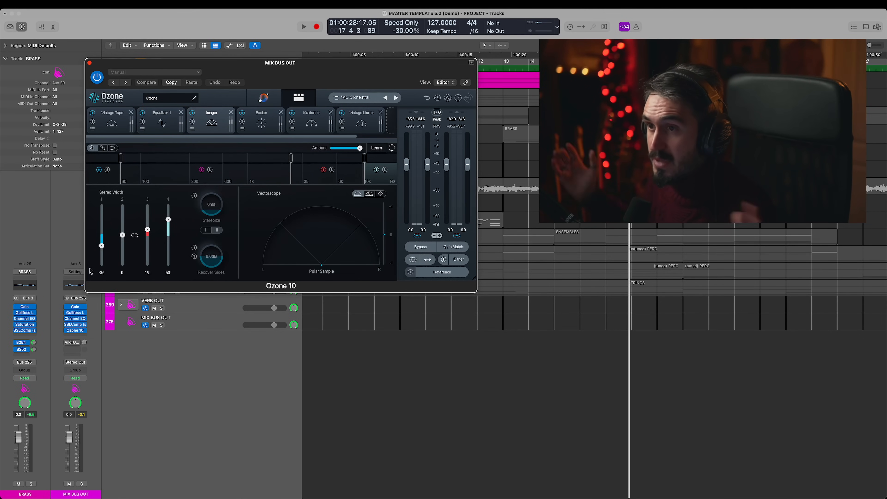
- Examine the Exciter, Maximizer and Vintage Limiter modules of Ozone 10 on MIX BUS OUT
click(264, 130)
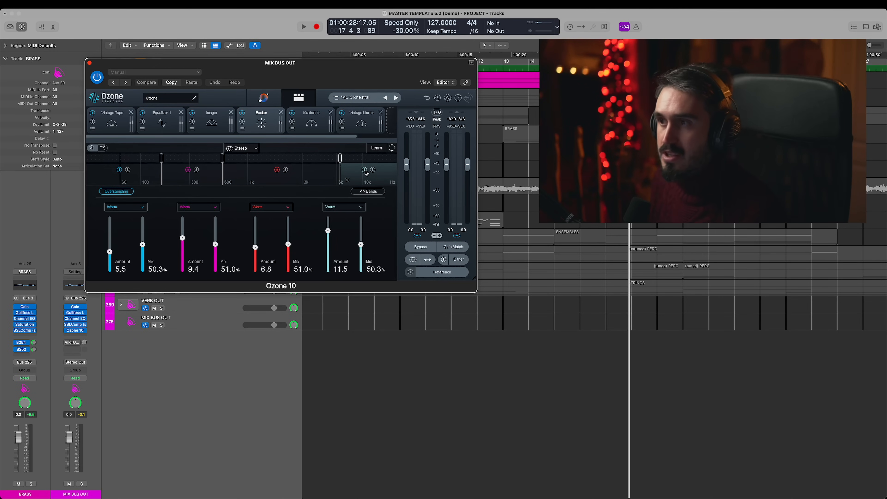
click(310, 124)
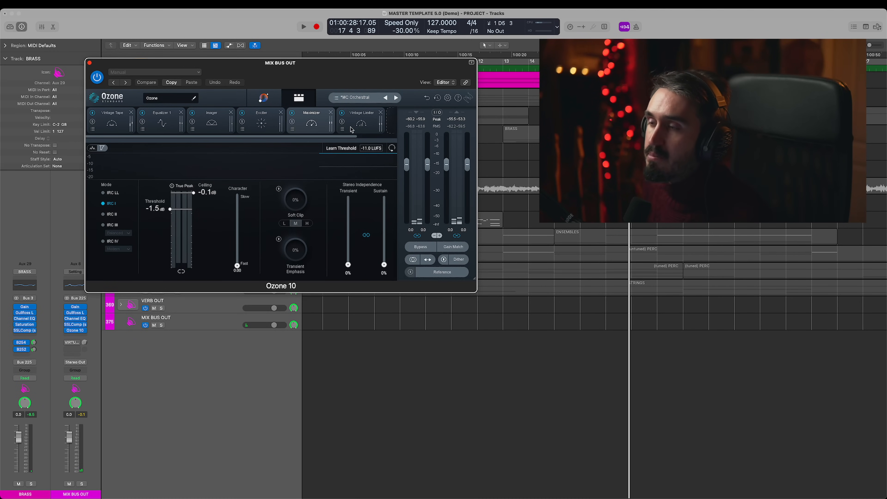
click(361, 124)
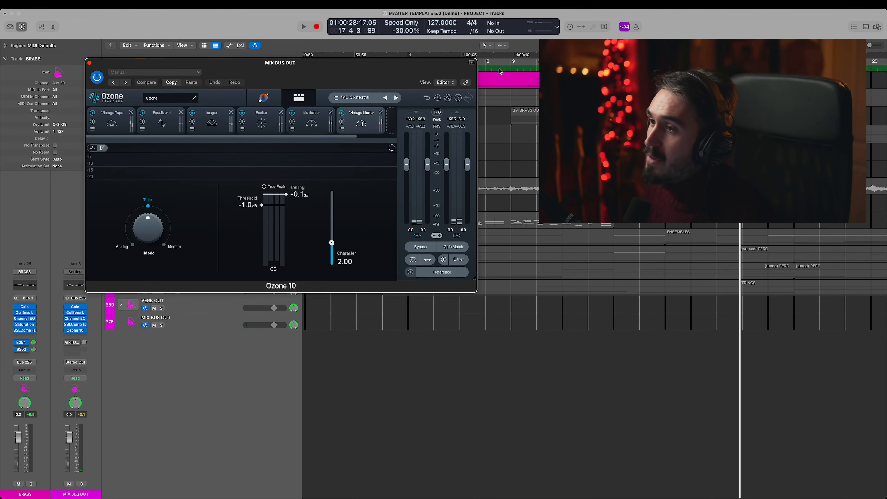
- Compare the mix with Ozone 10 bypassed and active during playback from bar 8 using Gain Match, turn Gain Match off, and close the plug-in
click(499, 67)
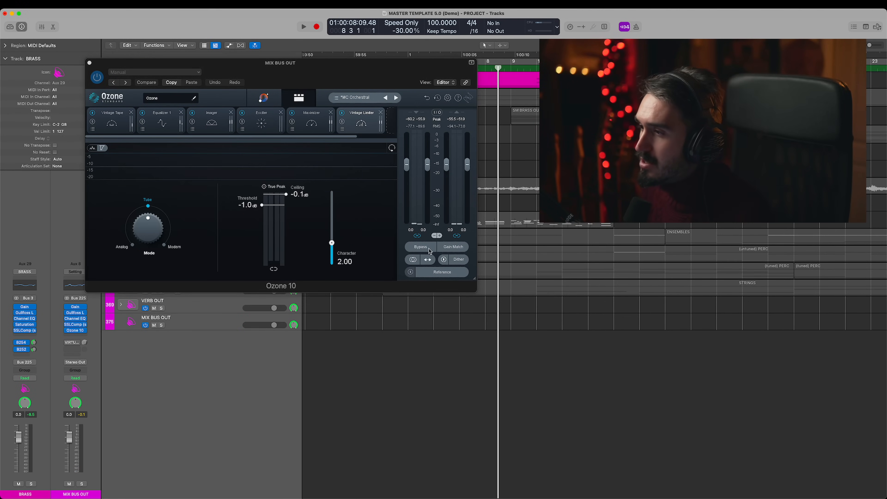
click(449, 247)
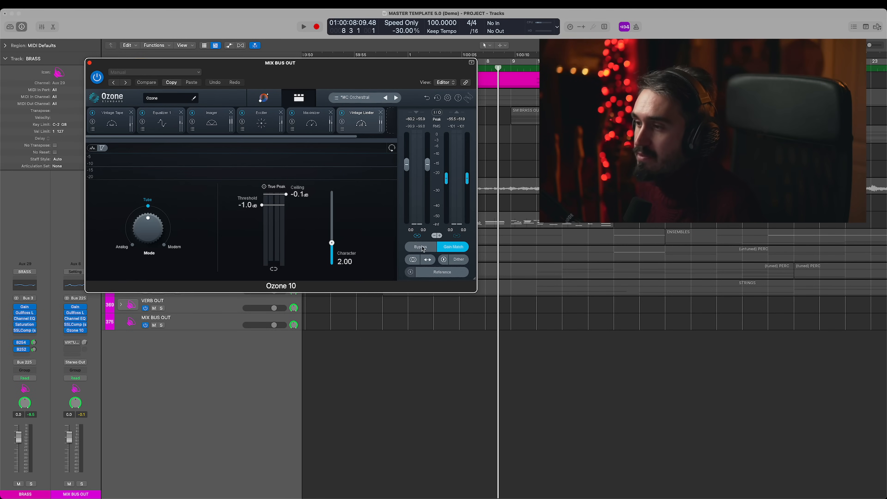
key(space)
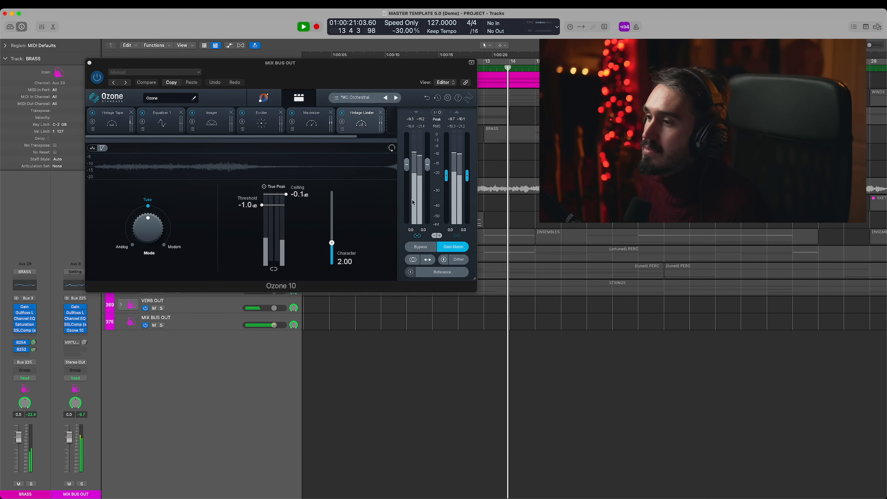
click(425, 248)
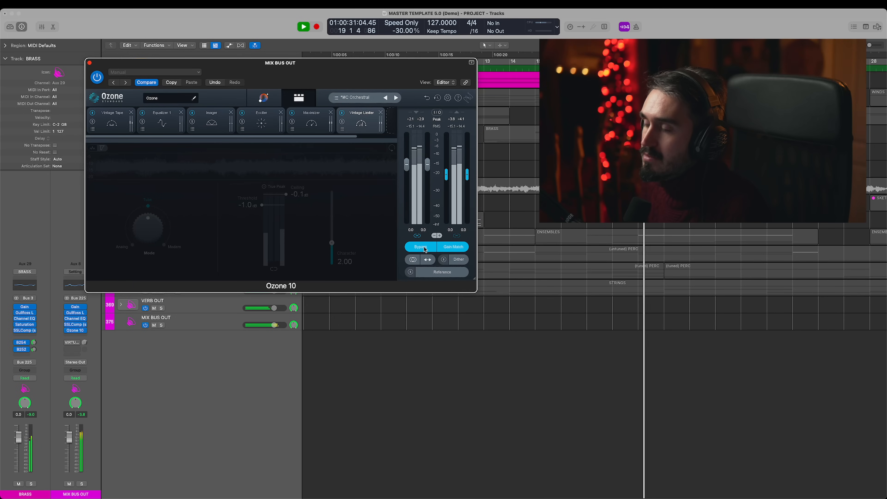
click(423, 247)
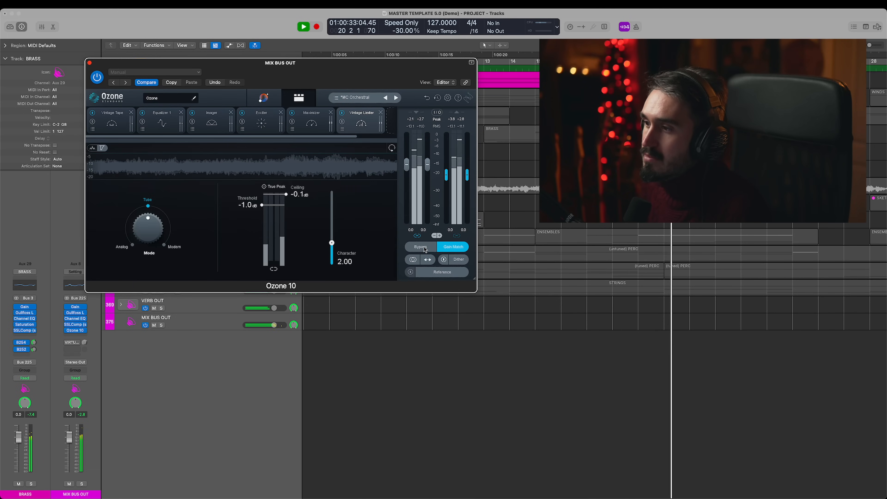
click(423, 247)
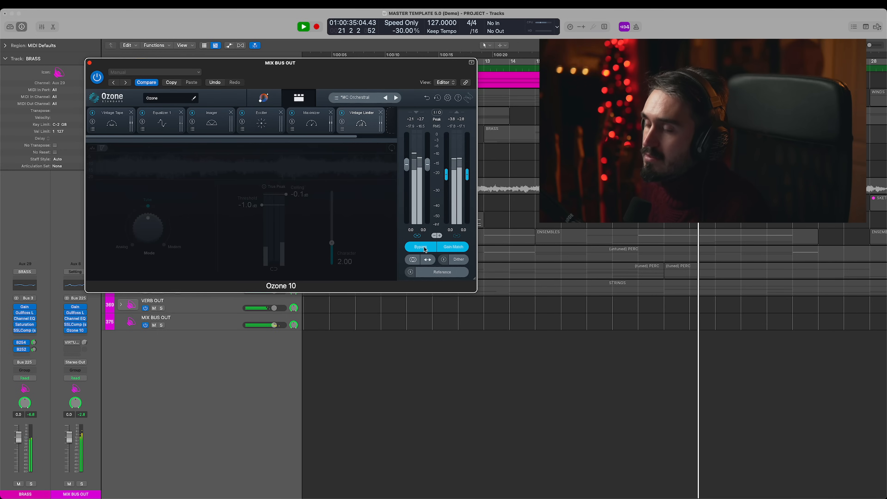
click(424, 247)
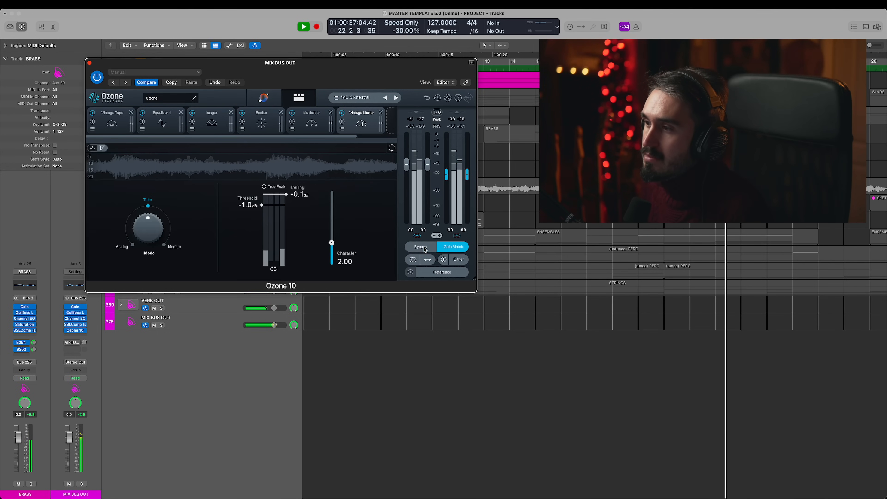
click(423, 246)
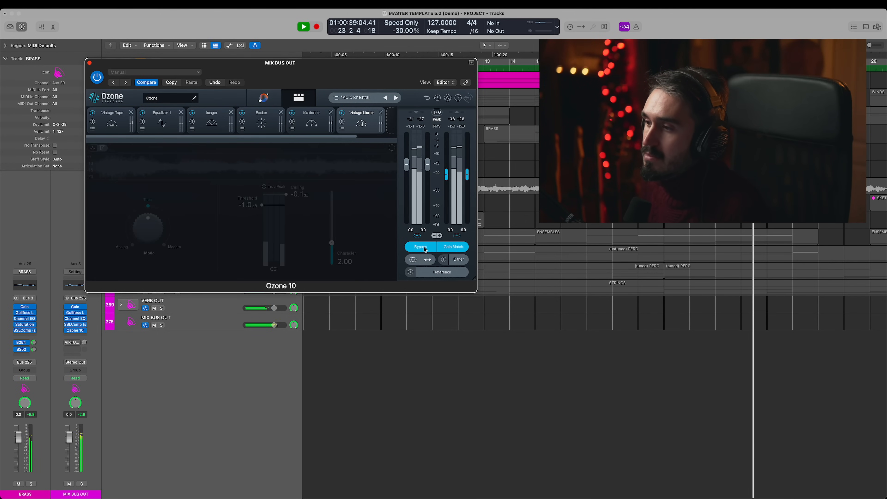
key(space)
click(458, 248)
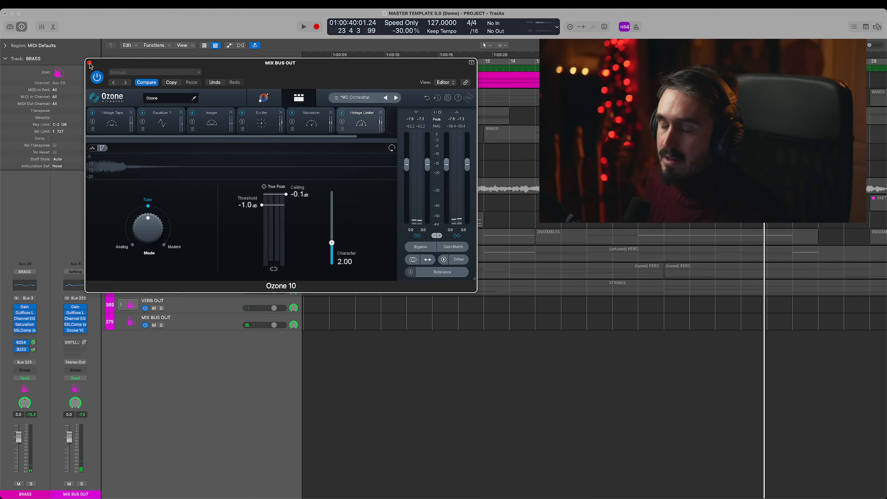
click(89, 63)
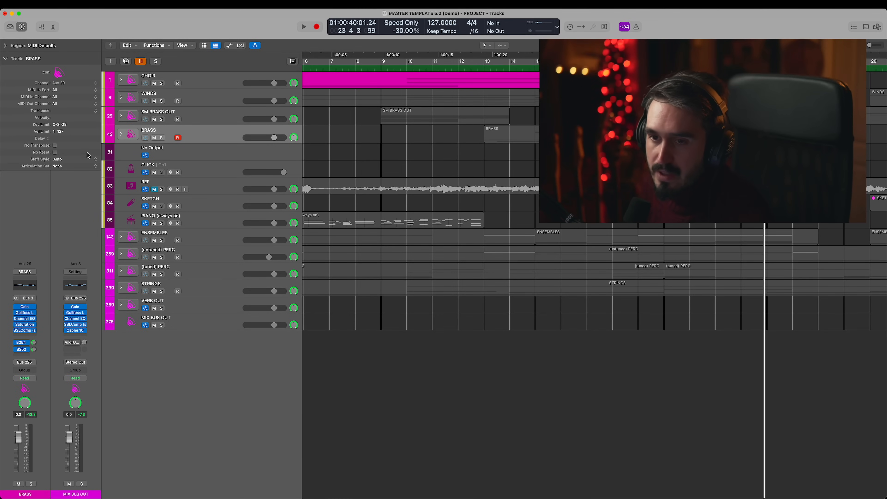
- Select the CHOIR track and view the project's export options without exporting anything
mouse_move(62, 498)
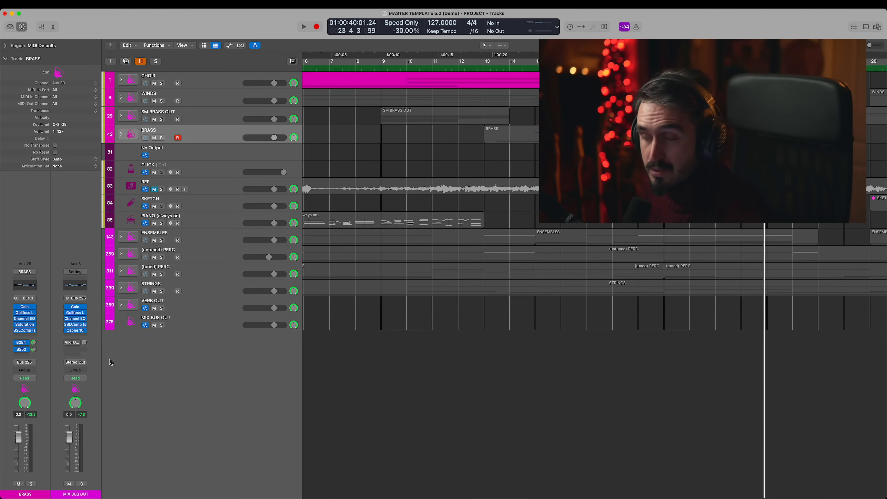
click(227, 151)
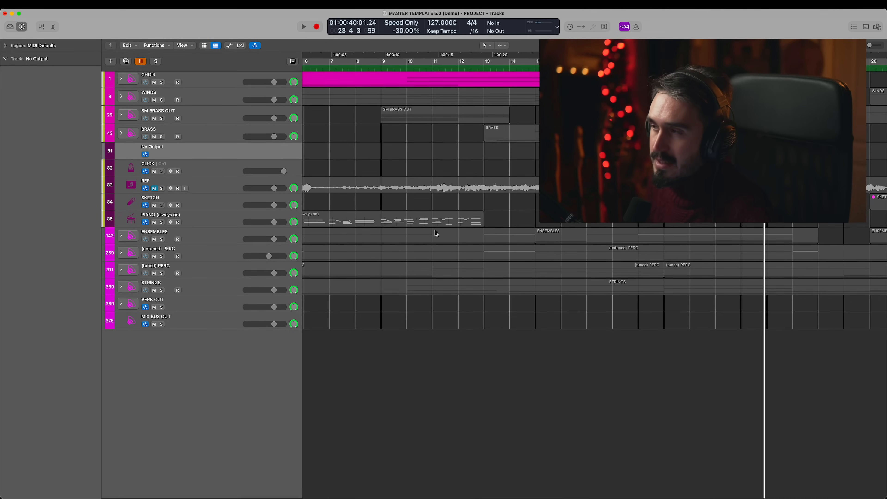
scroll(435, 230, left, 5)
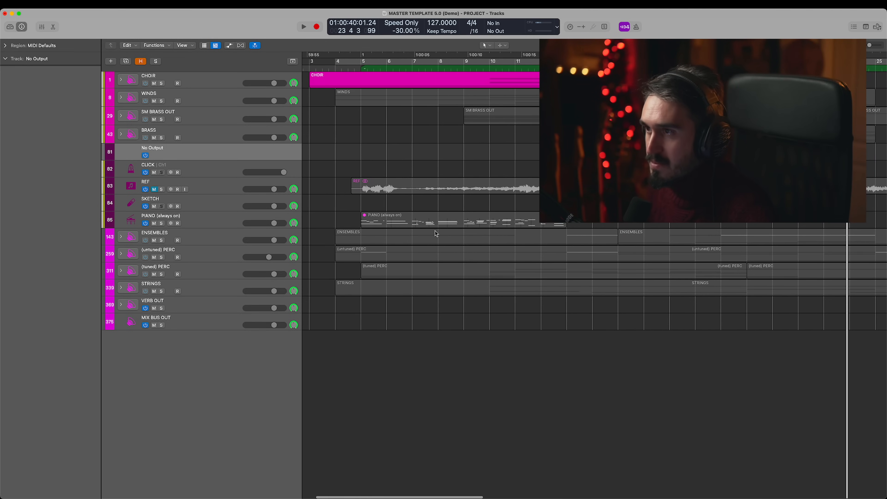
scroll(434, 231, left, 3)
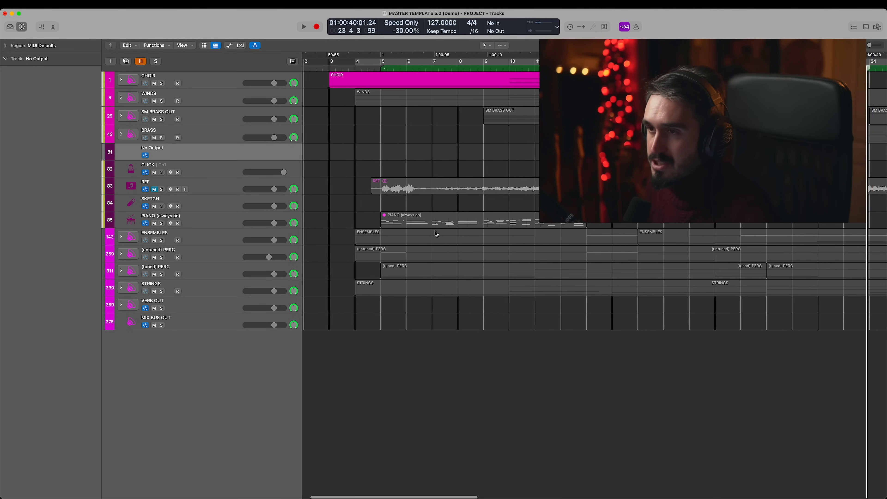
click(207, 79)
click(50, 5)
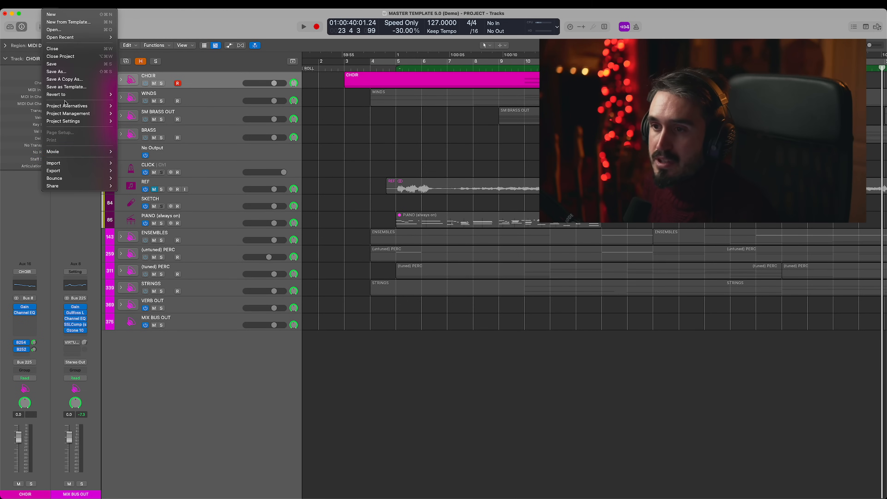
mouse_move(80, 171)
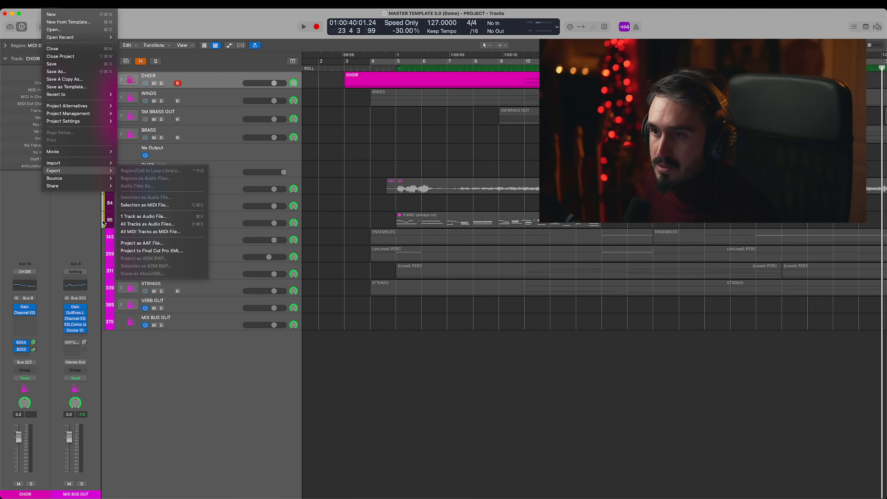
click(382, 134)
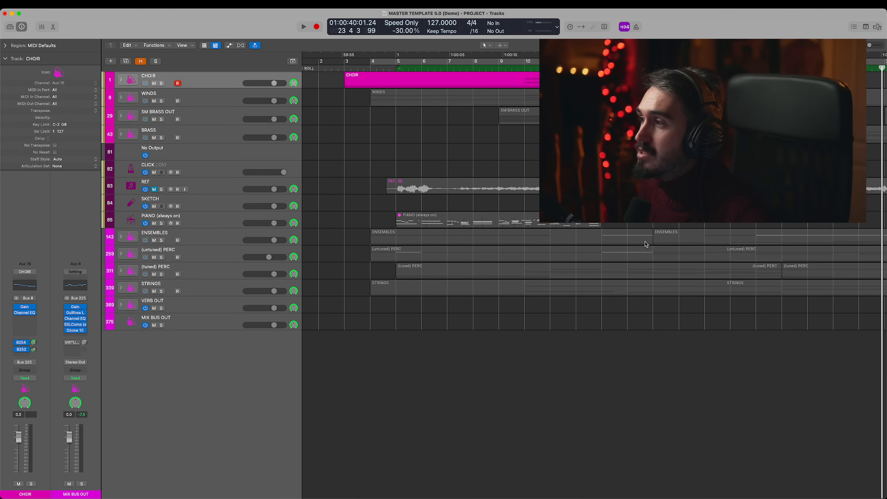
- Reveal the hidden tracks, look over the full track list, and hide them again
scroll(646, 245, right, 5)
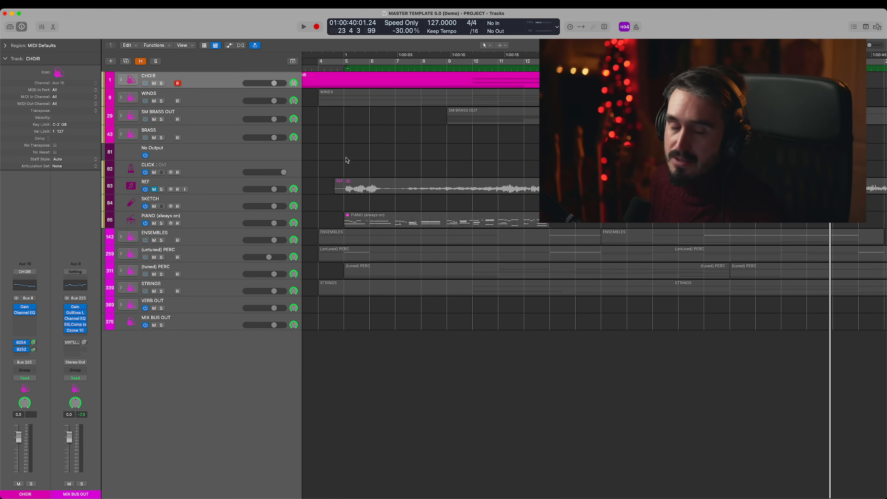
scroll(347, 160, left, 5)
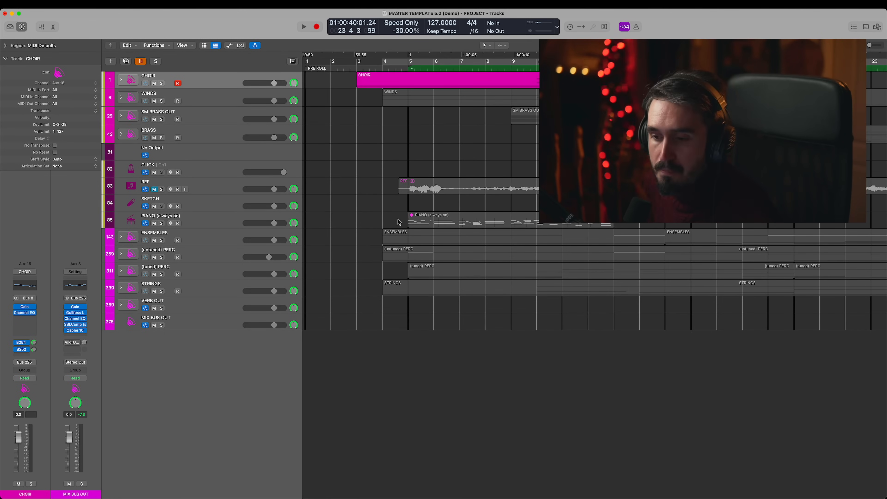
key(h)
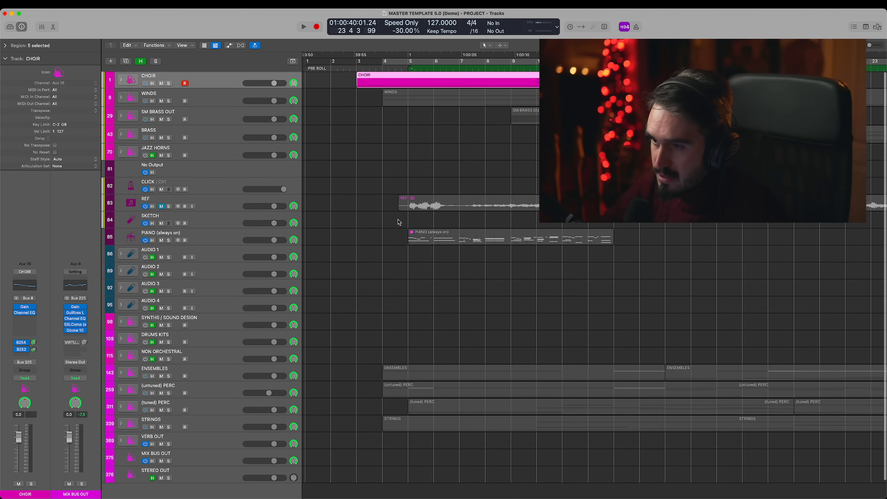
scroll(398, 220, down, 2)
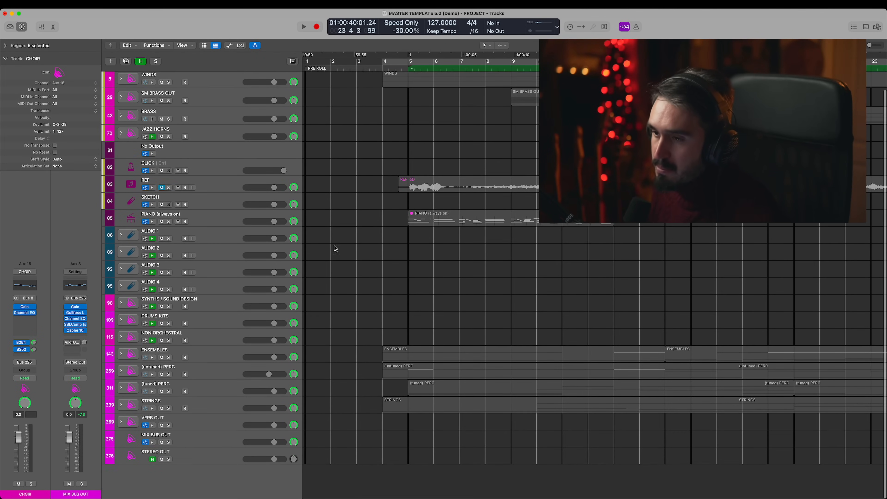
scroll(441, 233, right, 3)
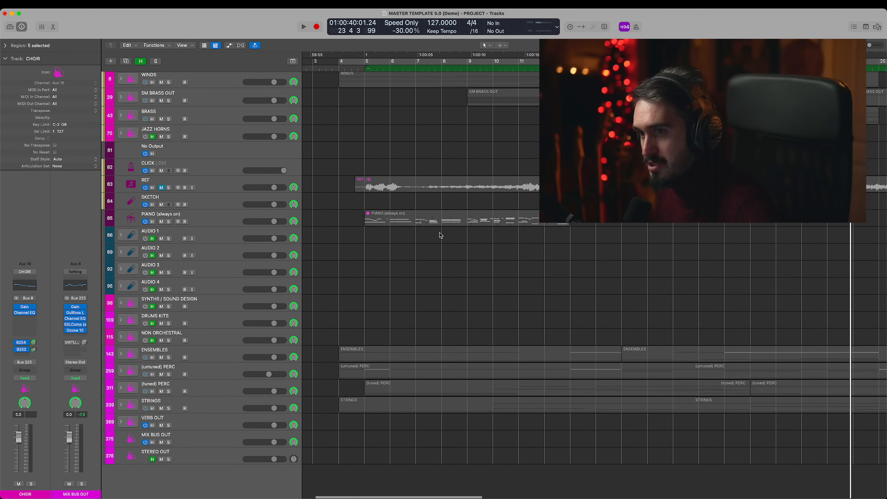
scroll(440, 232, left, 3)
key(h)
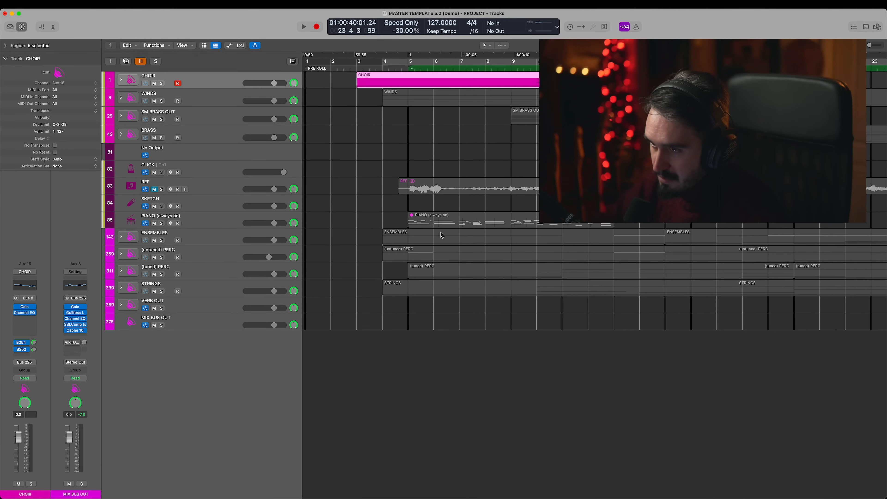
scroll(441, 227, right, 5)
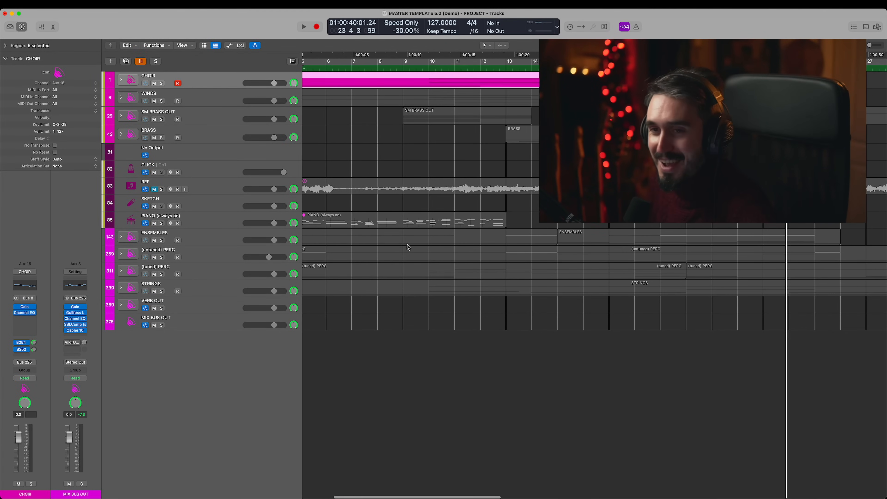
scroll(512, 142, left, 5)
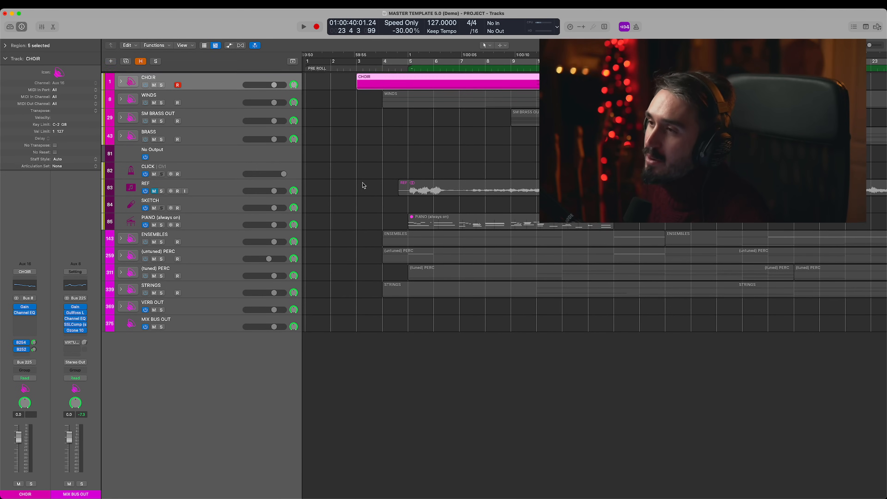
- Solo the CHOIR track, turn its solo off again, and deselect the regions
scroll(372, 189, right, 1)
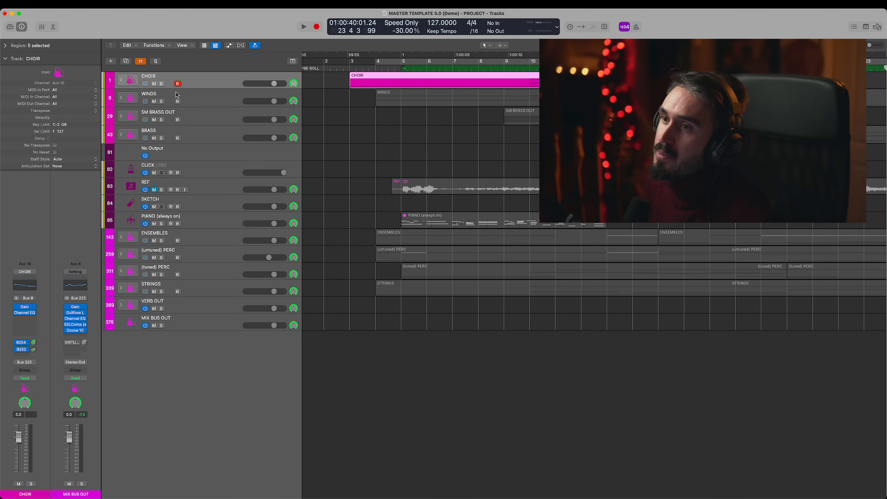
click(162, 84)
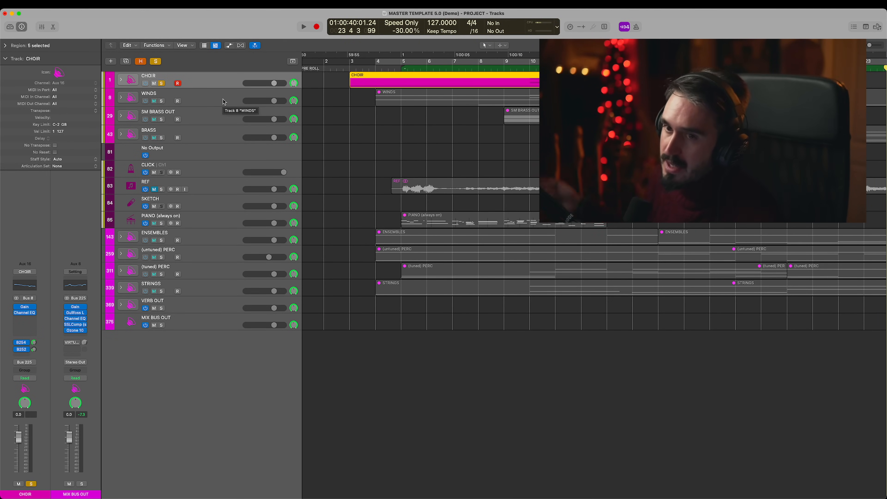
click(162, 84)
click(355, 136)
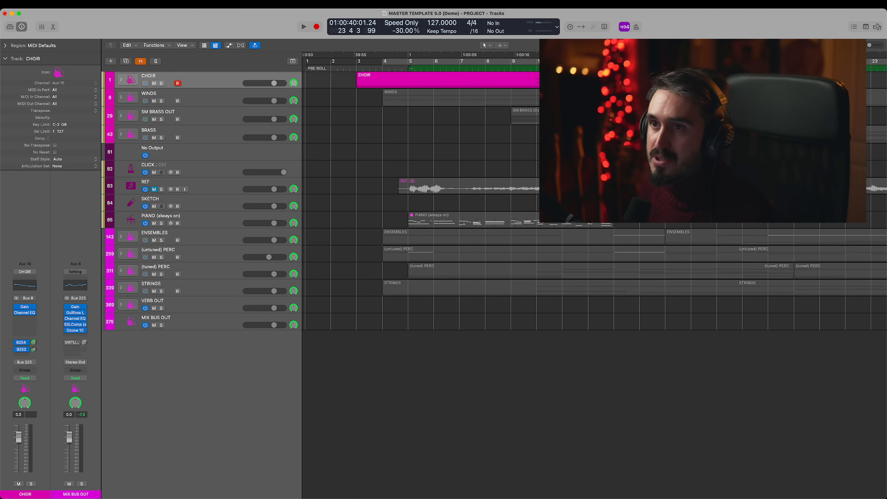
- Open the audio device settings, examine the buffer size and processing options, and close the settings window
click(39, 7)
mouse_move(46, 28)
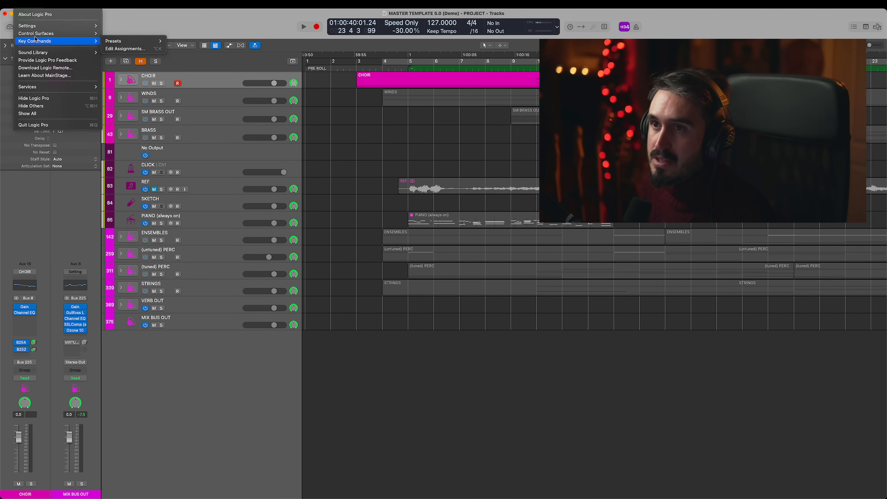
click(174, 33)
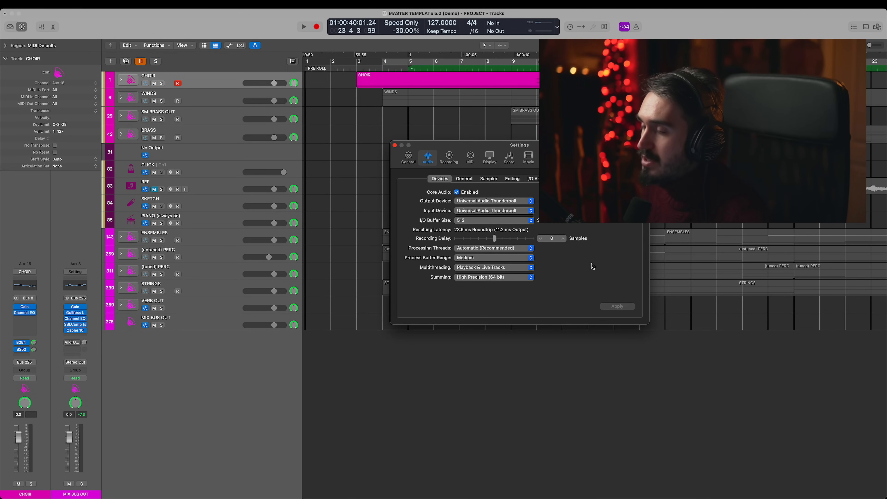
click(395, 145)
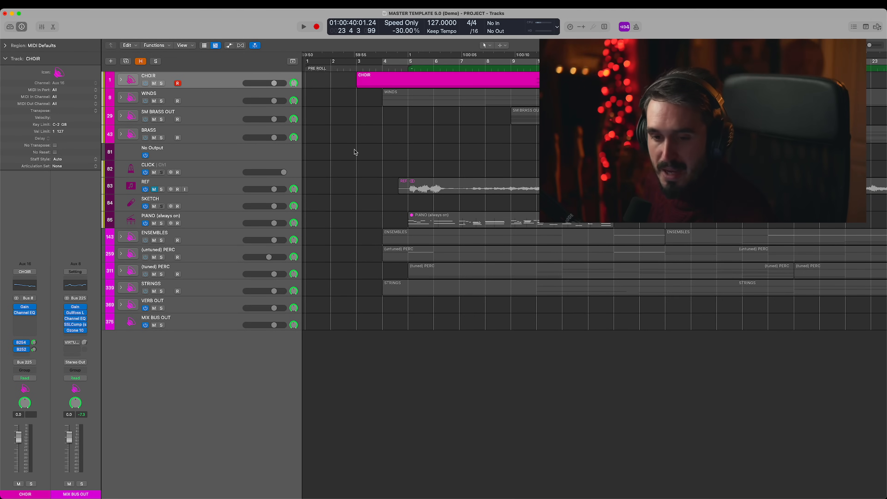